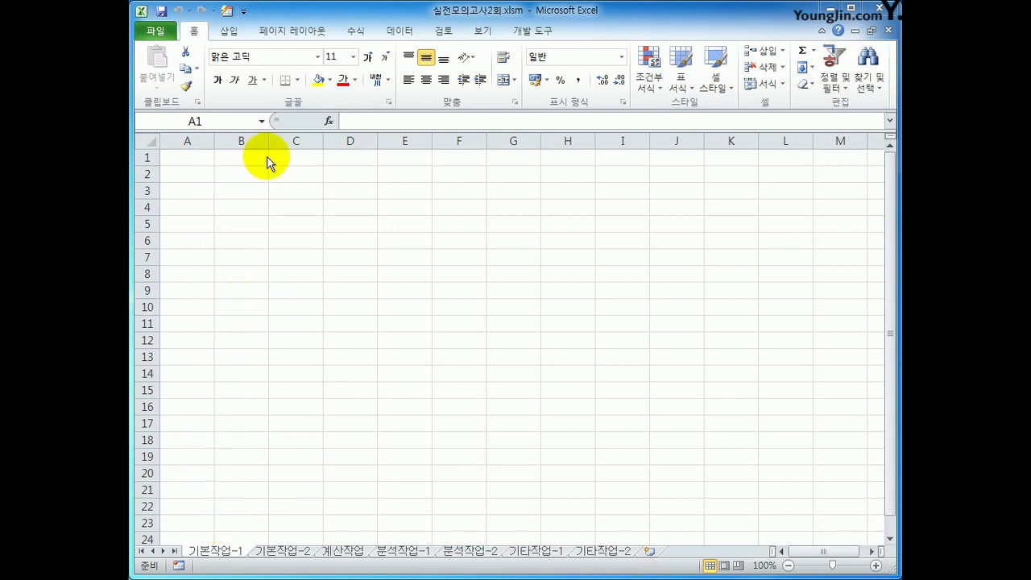
- Start a Microsoft Query import at cell A3 of 기본작업-1, using MS Access Database as the data source with the query wizard
left_click(310, 15)
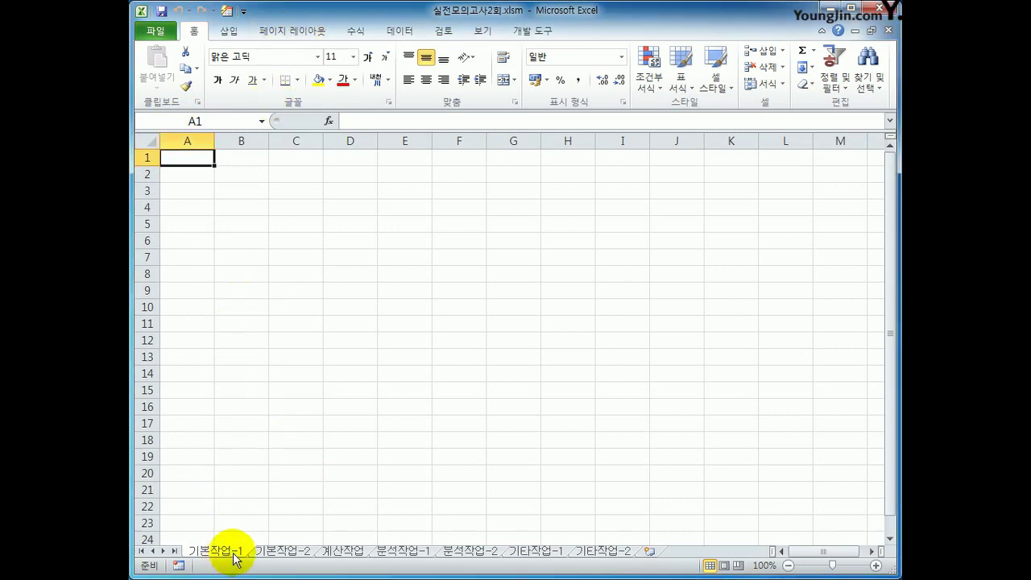
left_click(199, 193)
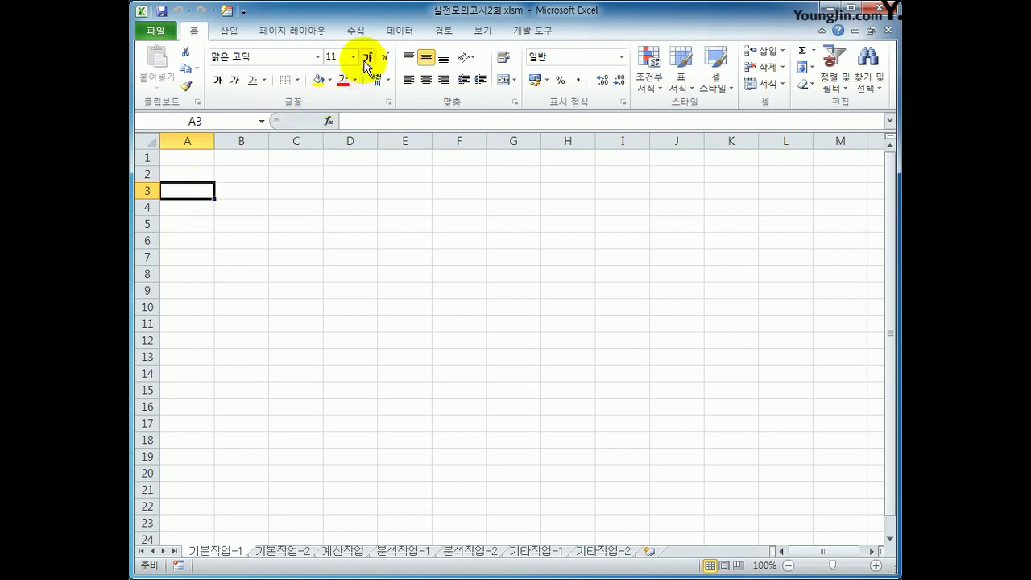
left_click(393, 41)
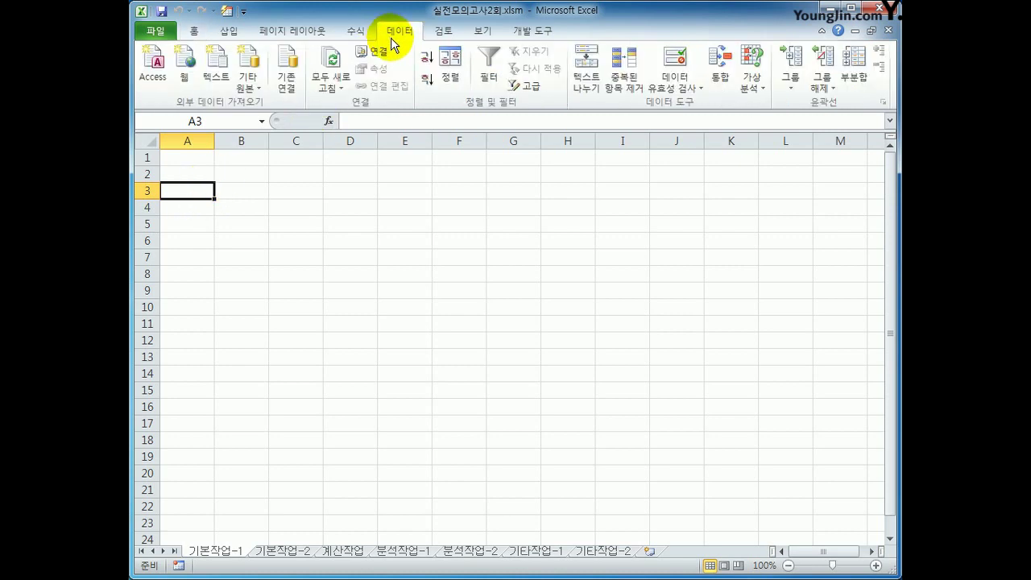
left_click(251, 83)
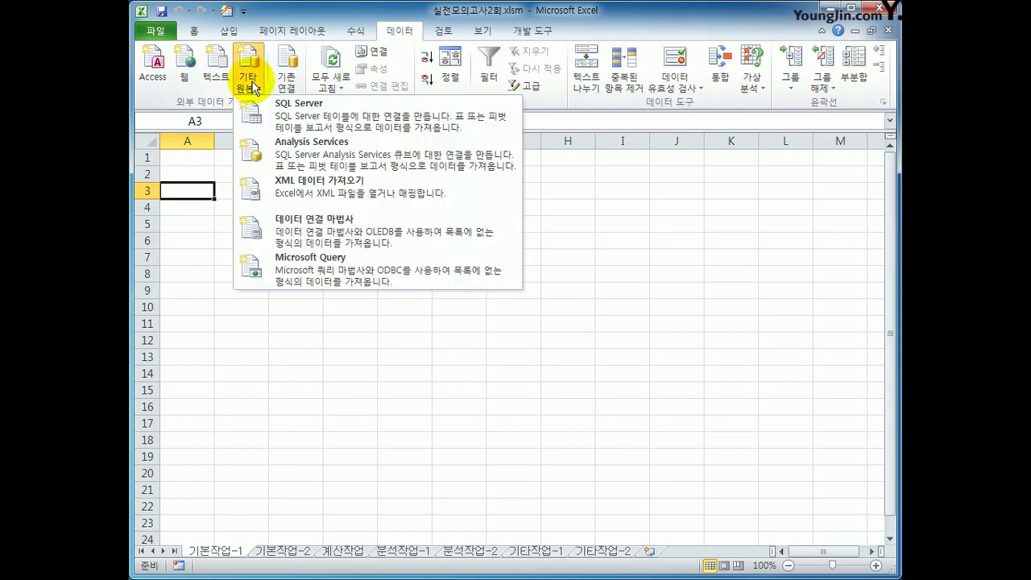
left_click(319, 274)
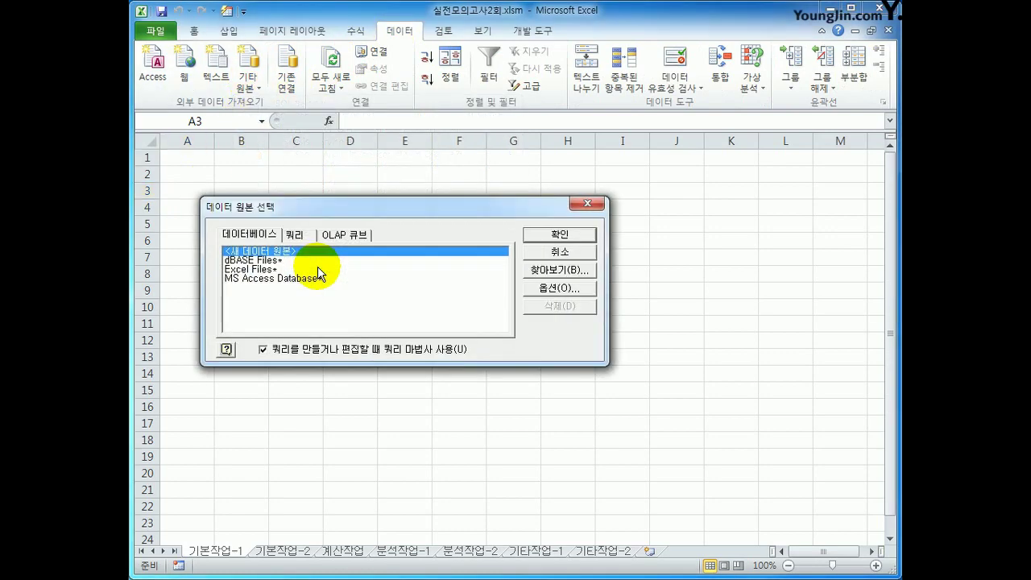
left_click(319, 279)
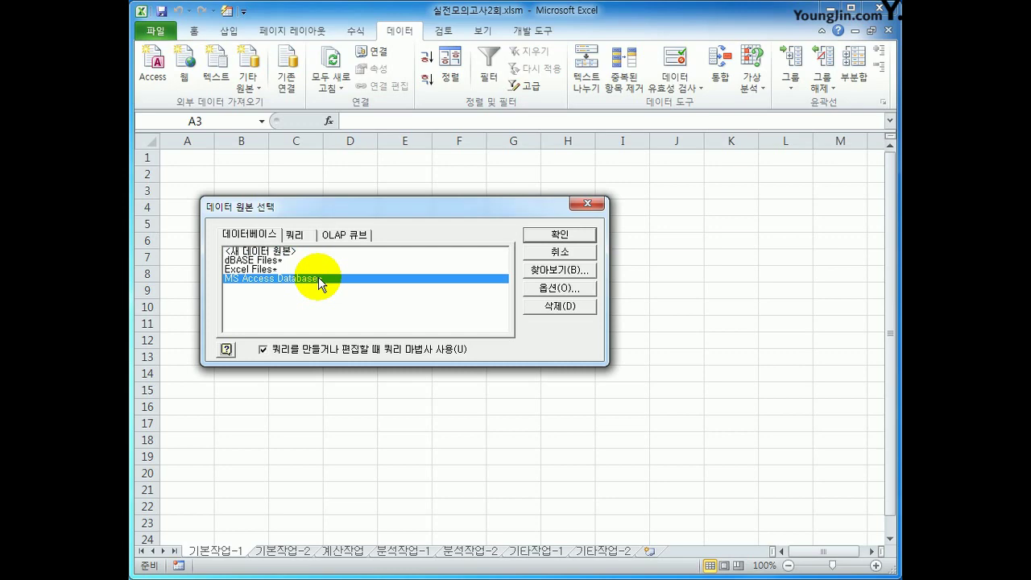
left_click(559, 233)
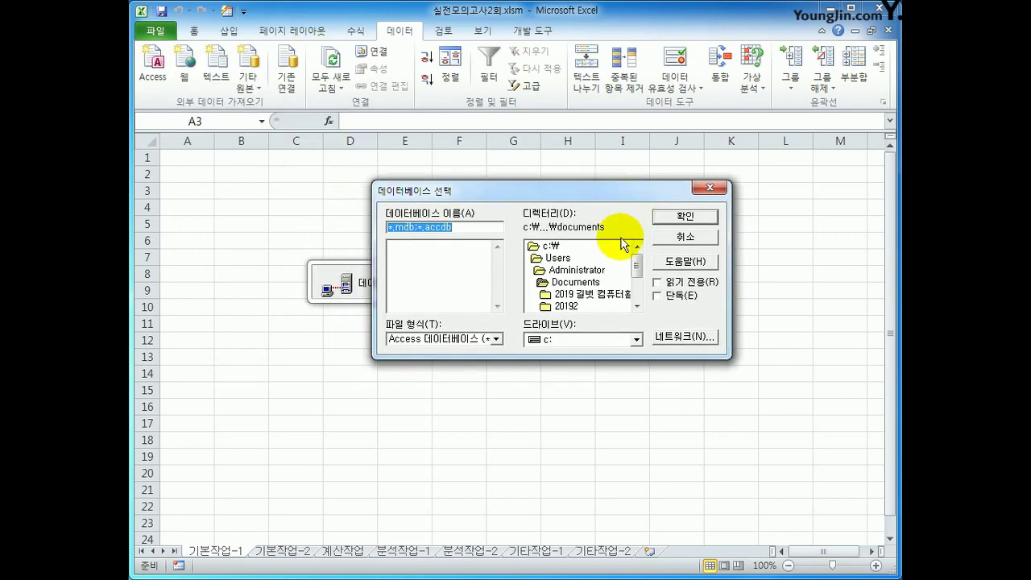
- Select the database 도서판매.accdb from the folder C:\2020컴활1급\스프레드시트\모의고사 as the query's source
double_click(609, 246)
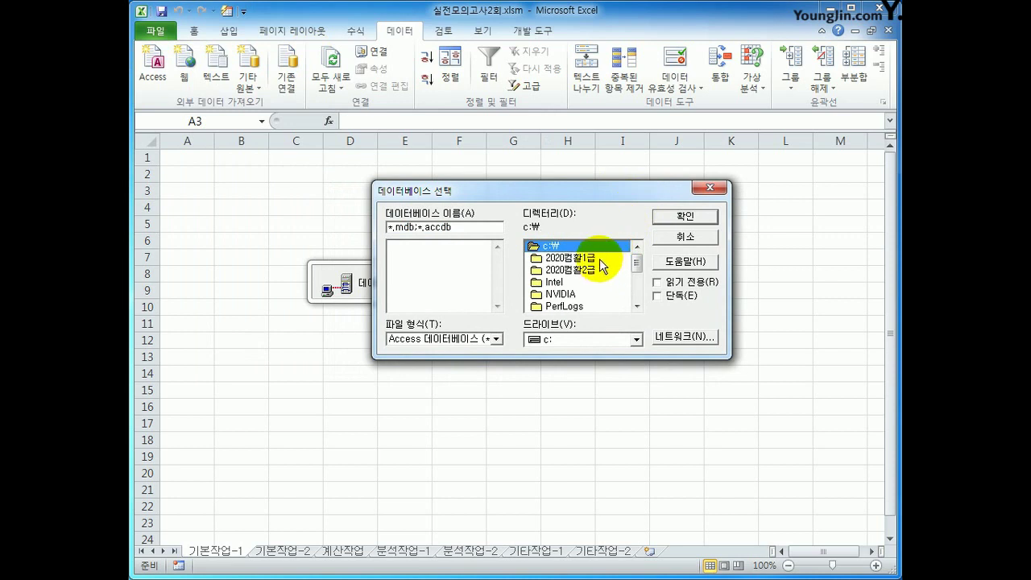
left_click(600, 260)
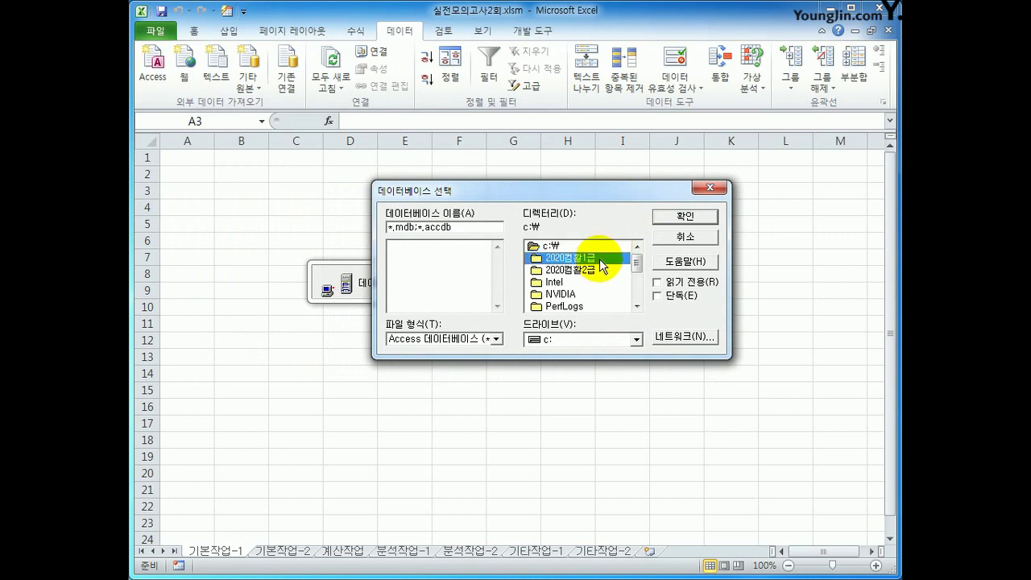
double_click(600, 265)
double_click(597, 278)
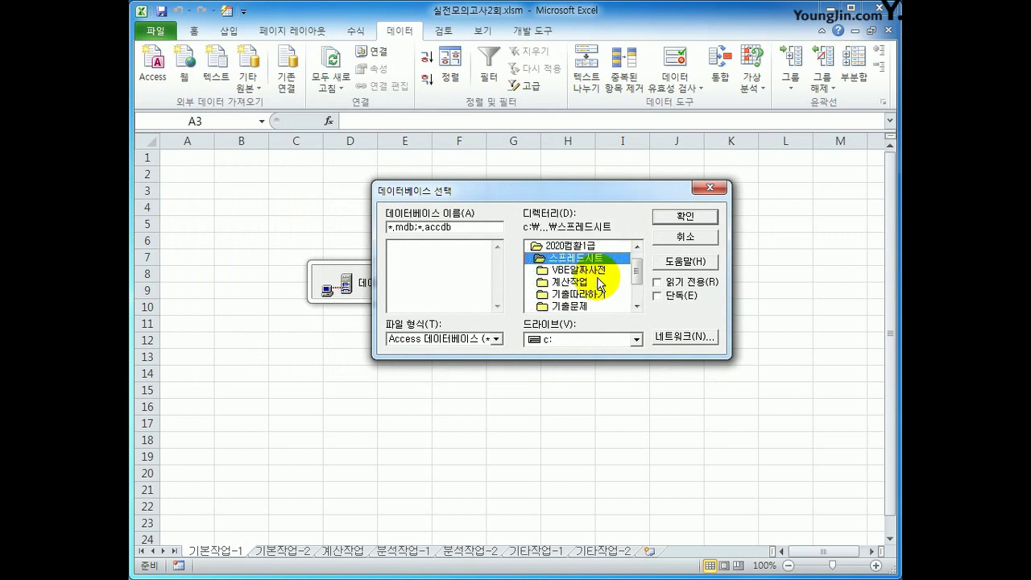
scroll(639, 269, "down", 1)
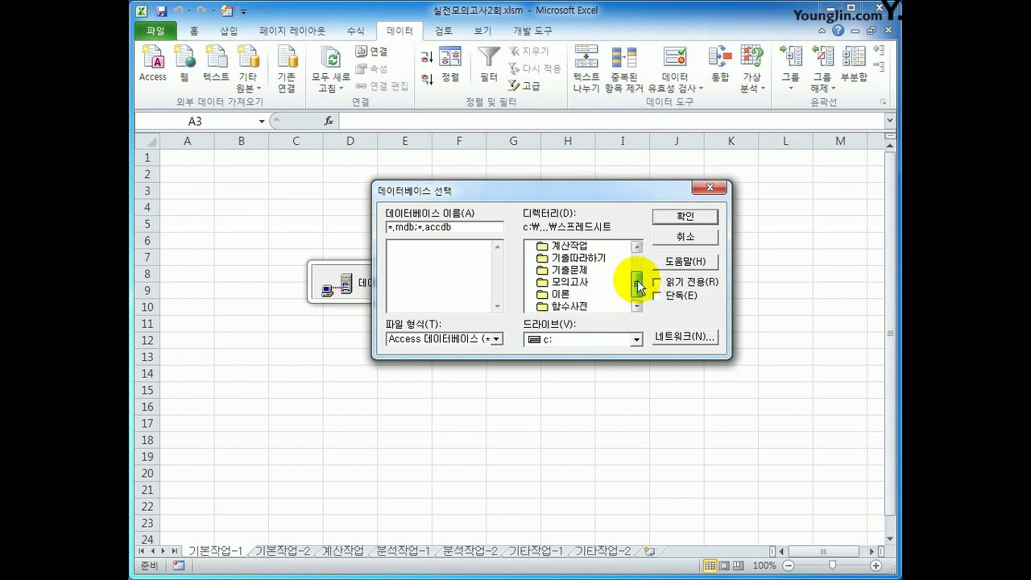
left_click(610, 282)
double_click(611, 282)
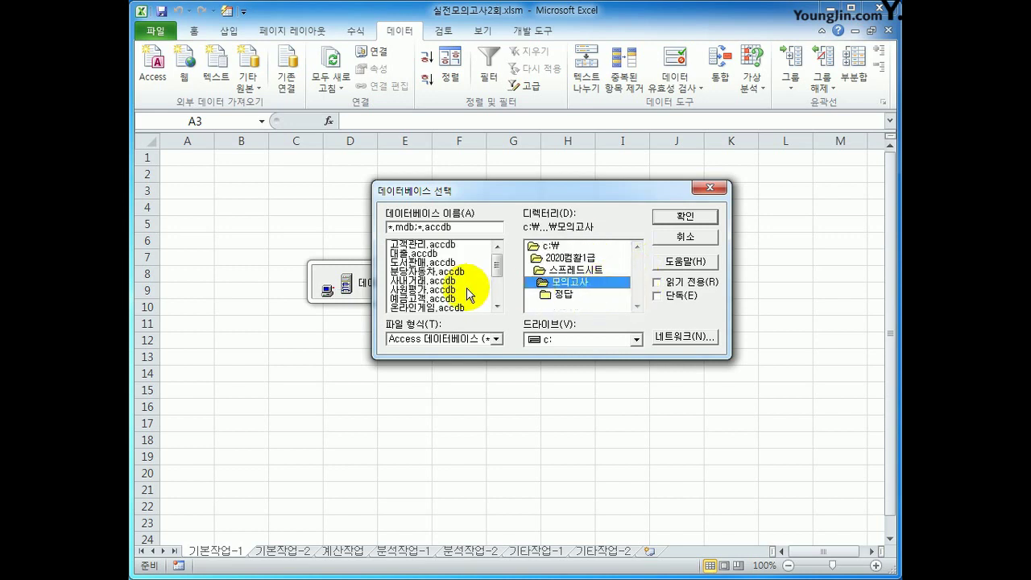
left_click(441, 263)
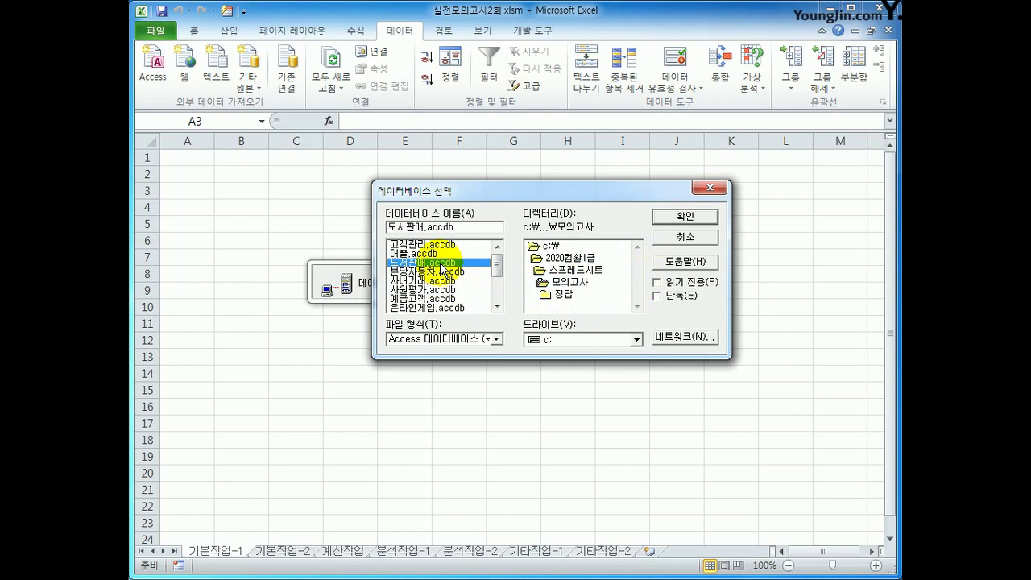
left_click(669, 219)
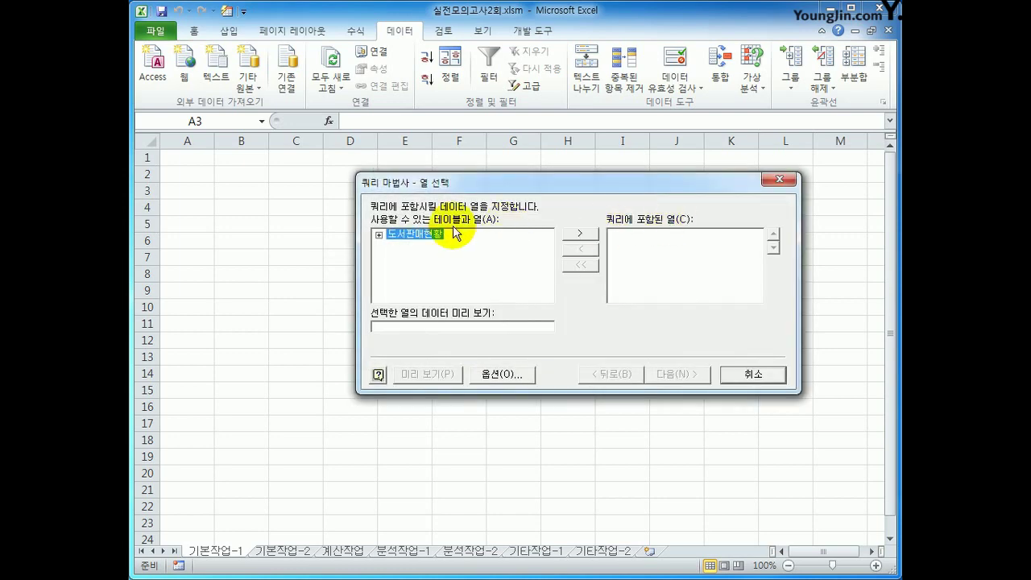
- Include 주문일자, 주문처, 판매단가, 주문수량, 도서명 and 출판사 from the 도서판매현황 table in the query, in that order
left_click_drag(453, 202, 385, 210)
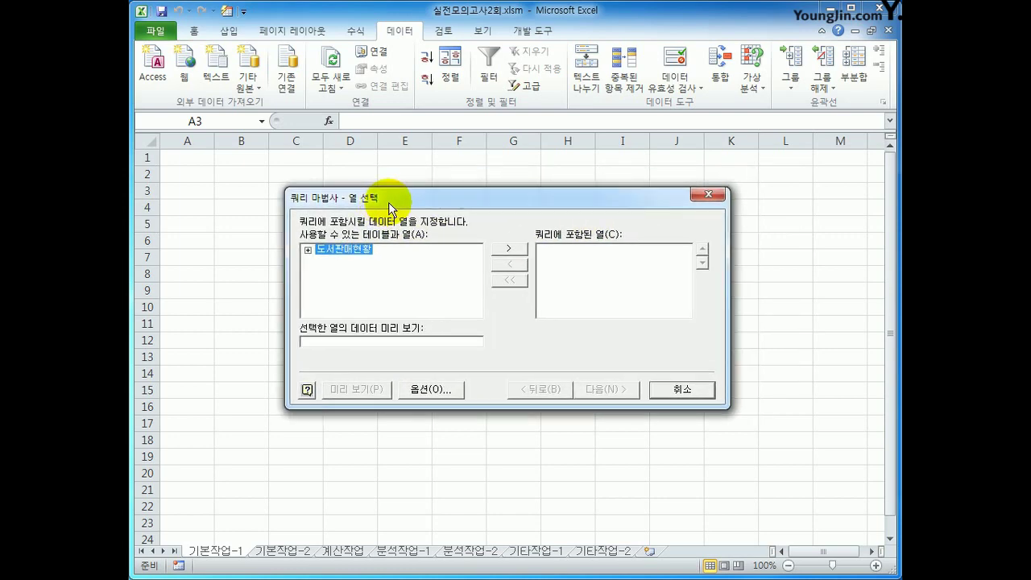
double_click(357, 251)
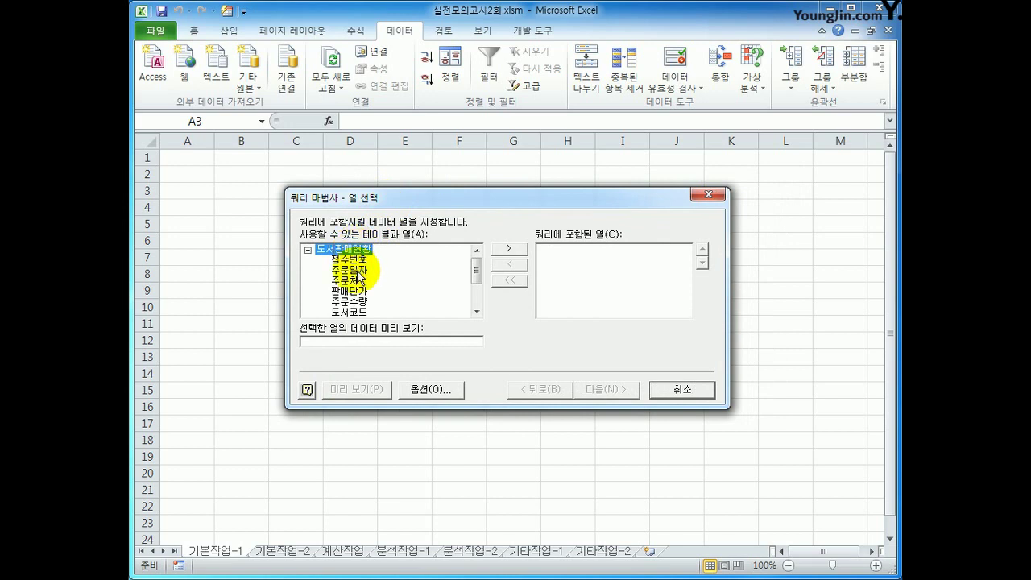
double_click(358, 273)
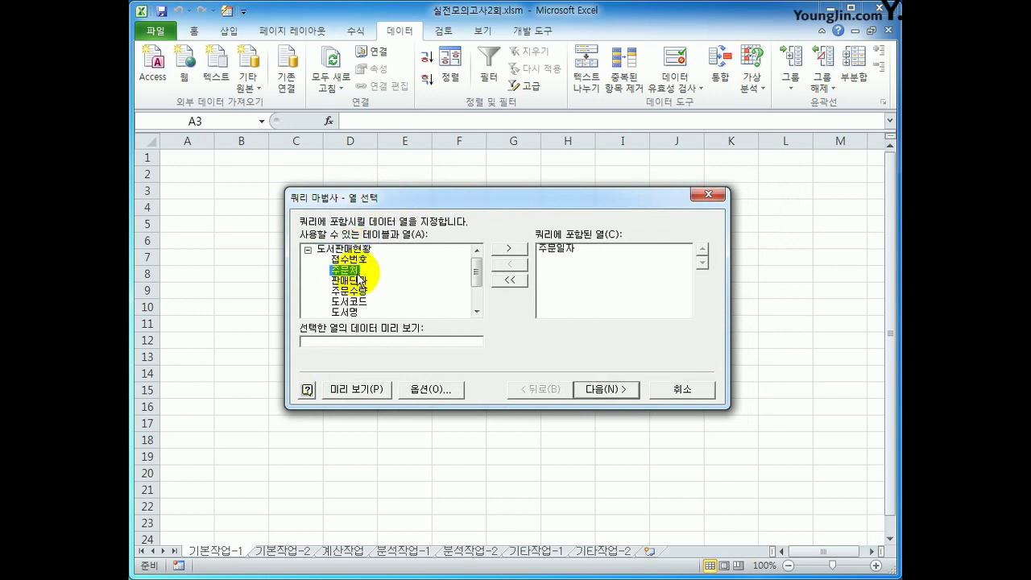
double_click(359, 272)
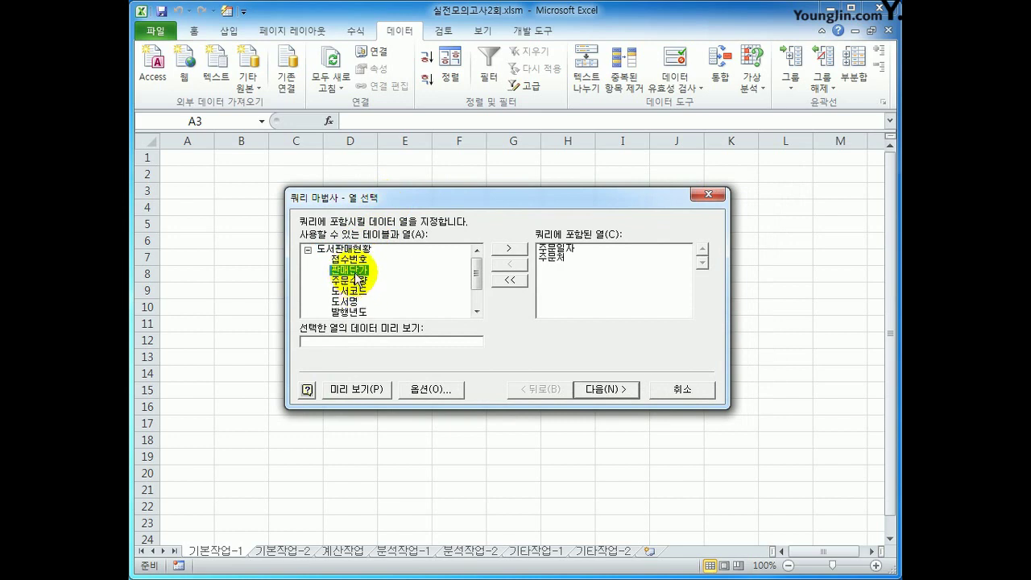
double_click(356, 272)
double_click(356, 271)
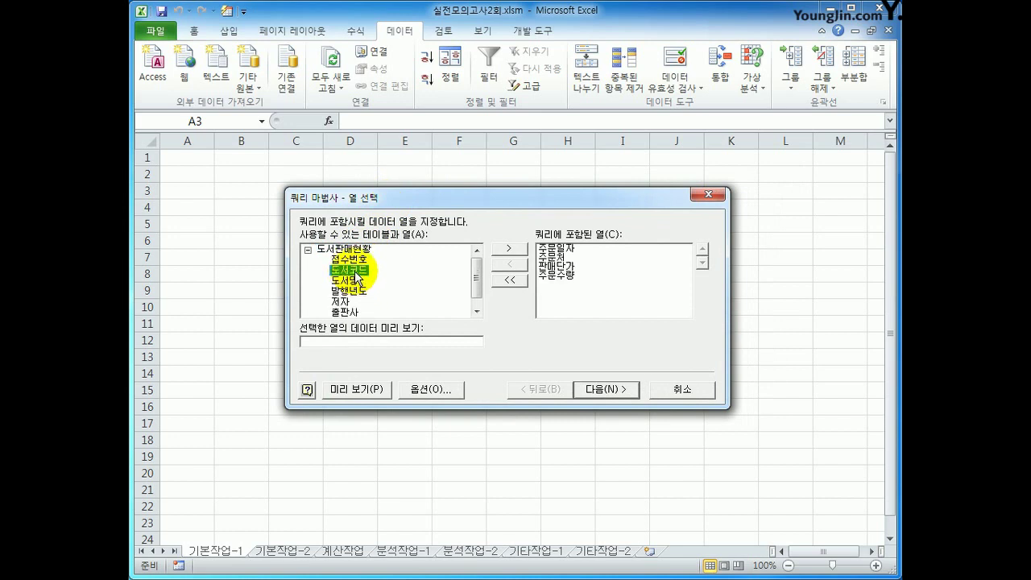
double_click(356, 280)
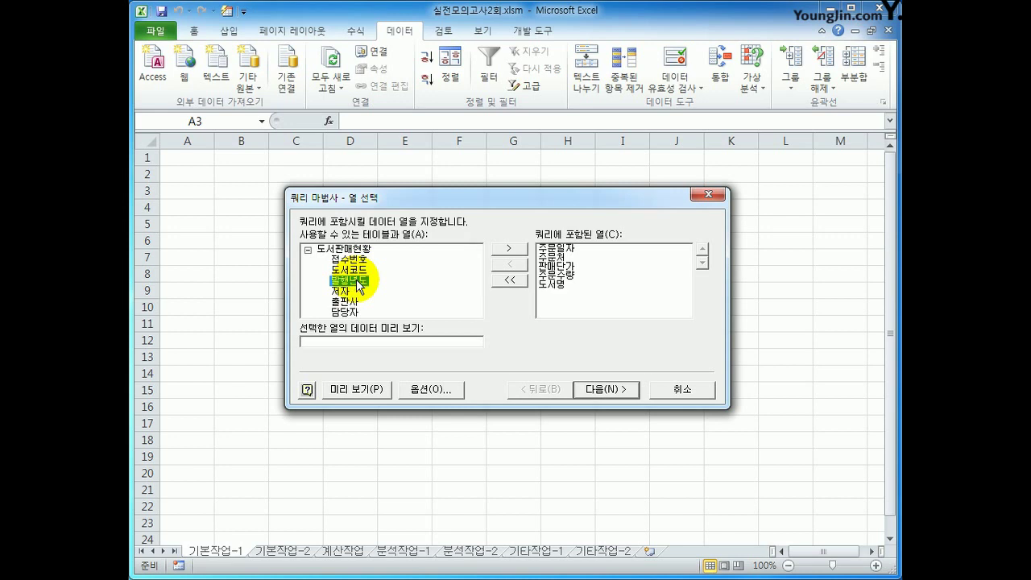
double_click(348, 300)
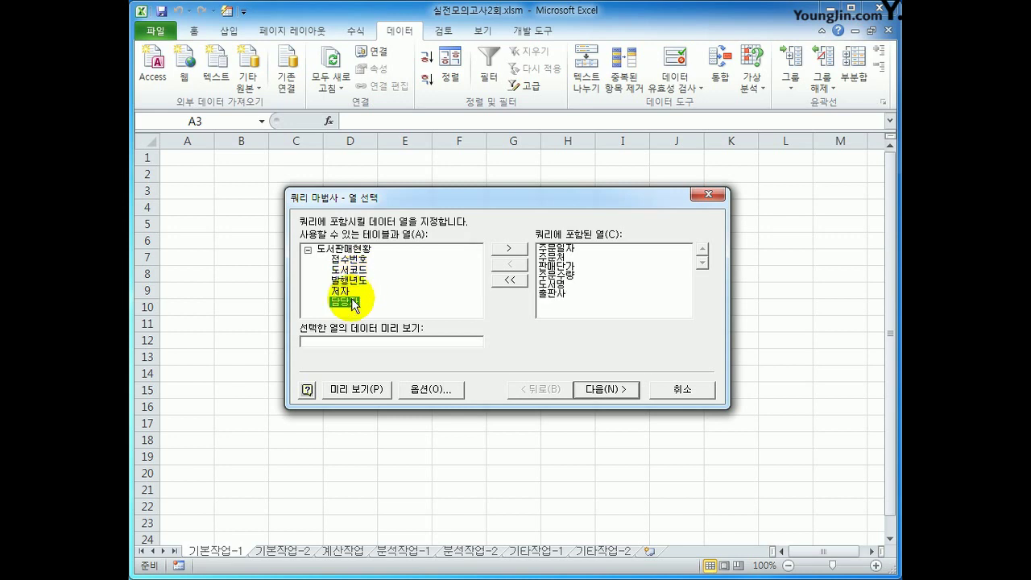
left_click(559, 249)
left_click(561, 257)
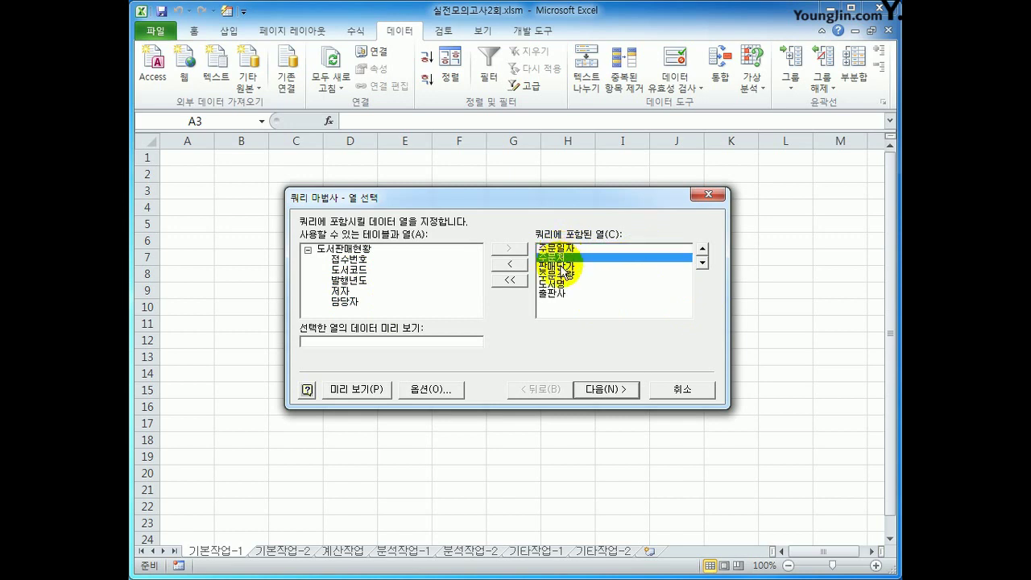
left_click(563, 266)
left_click(561, 275)
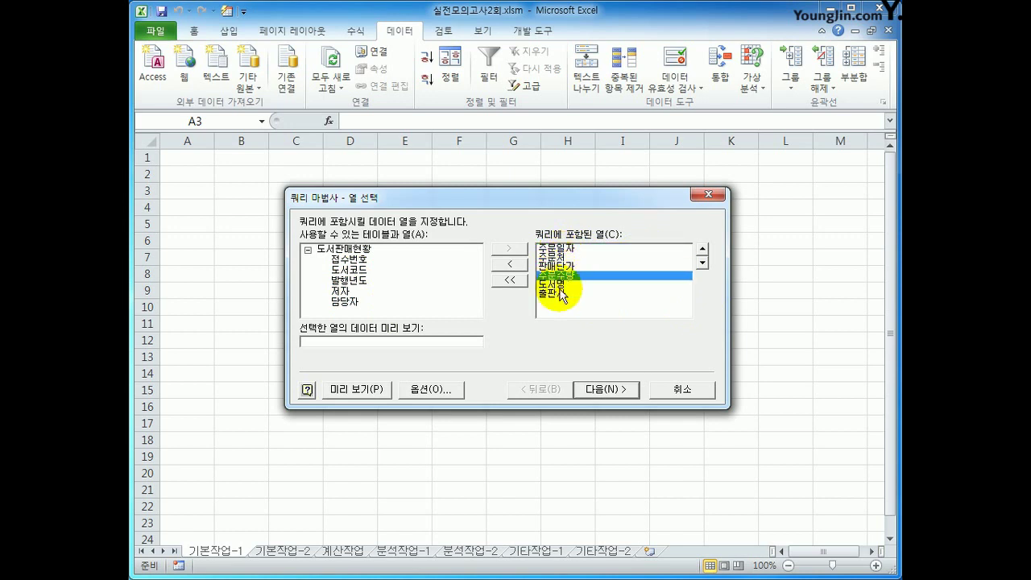
left_click(560, 284)
left_click(559, 293)
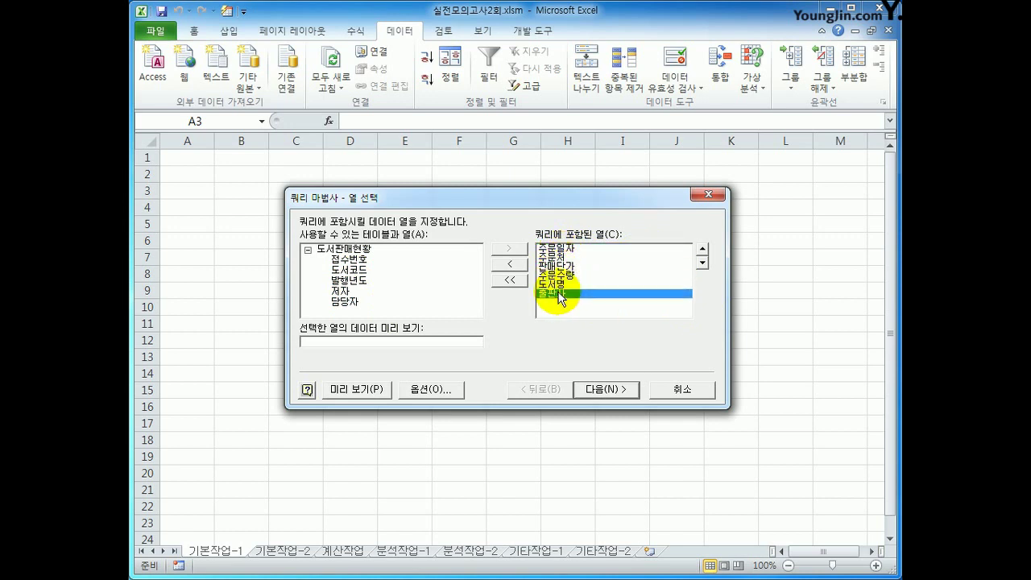
left_click(592, 391)
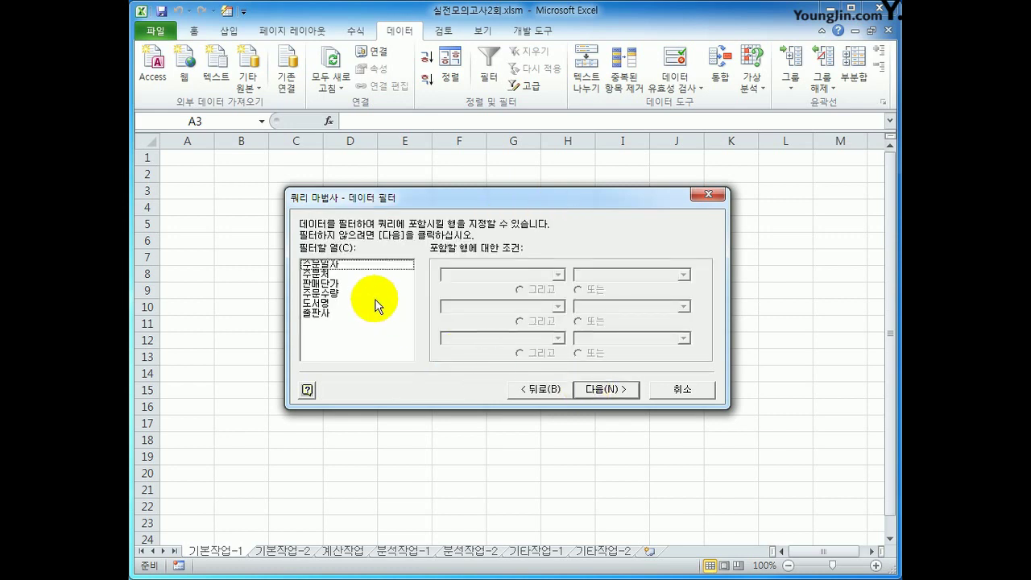
- Filter the query rows to 주문일자 less than or equal to (<=) 2020-09-30
left_click(352, 266)
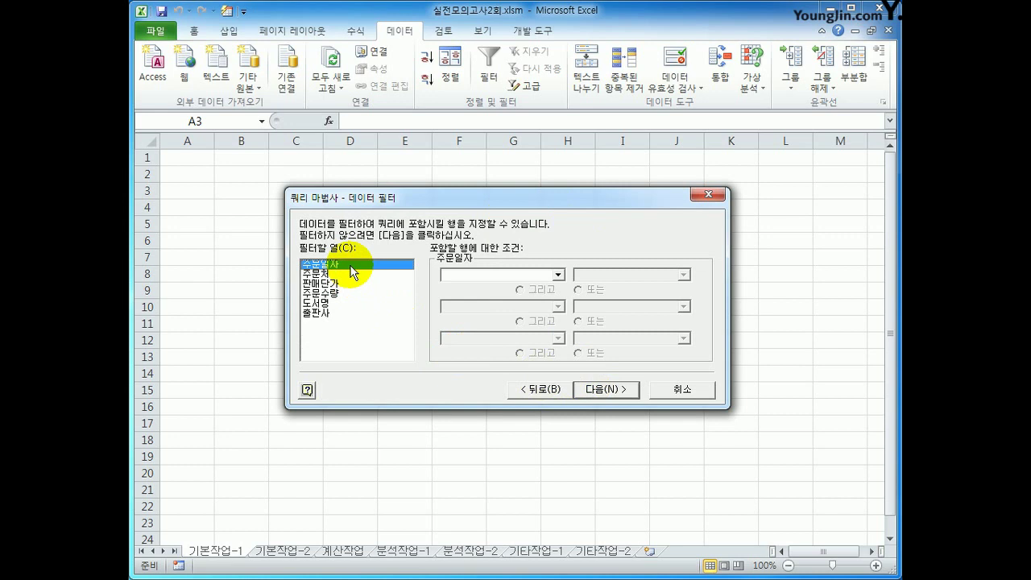
left_click(562, 277)
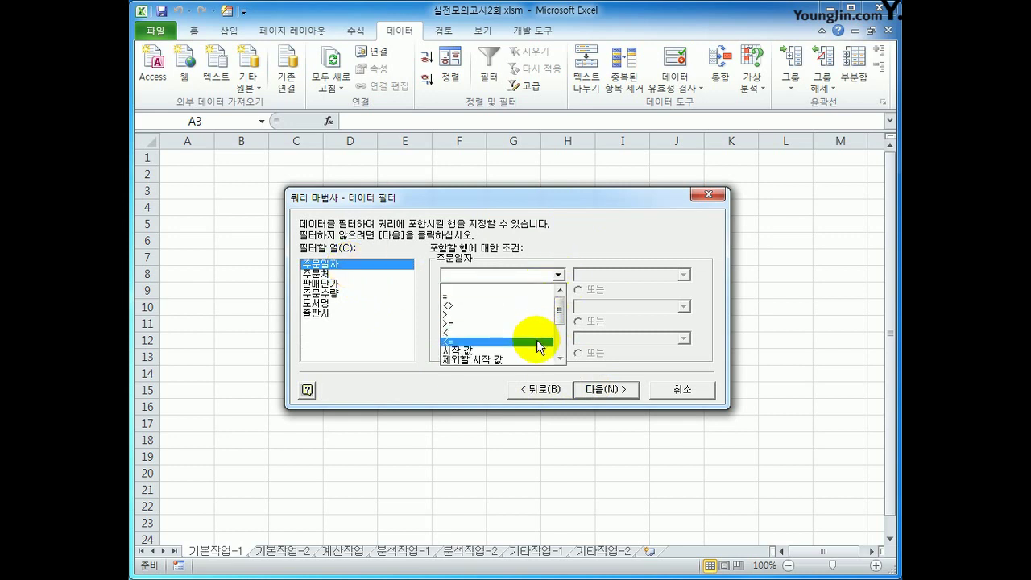
left_click(539, 342)
left_click(626, 275)
type("2")
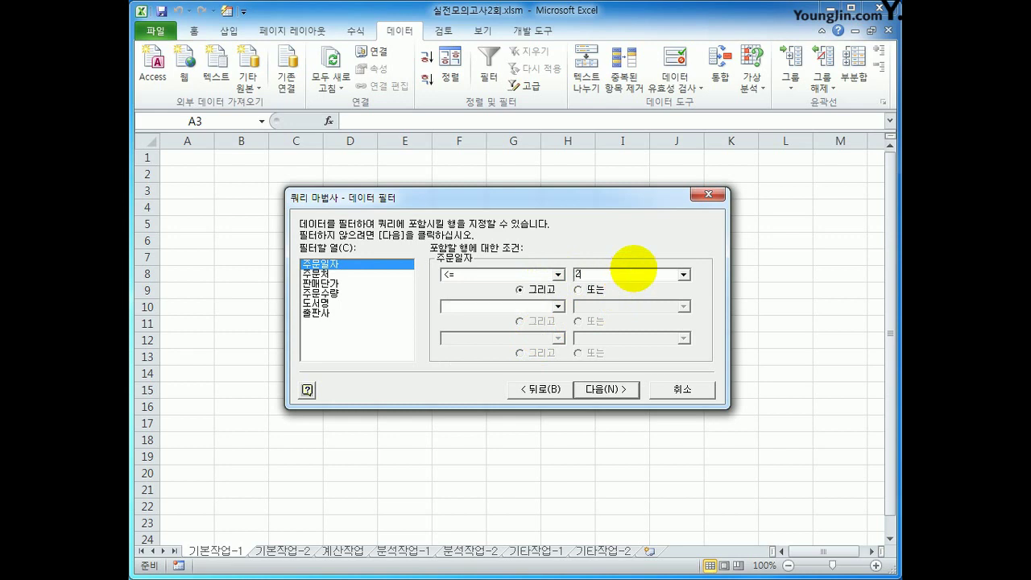
type("020-09-30")
- Add a filter condition that 출판사 is not equal (<>) to T&T, and proceed to the sort order stage
left_click(329, 315)
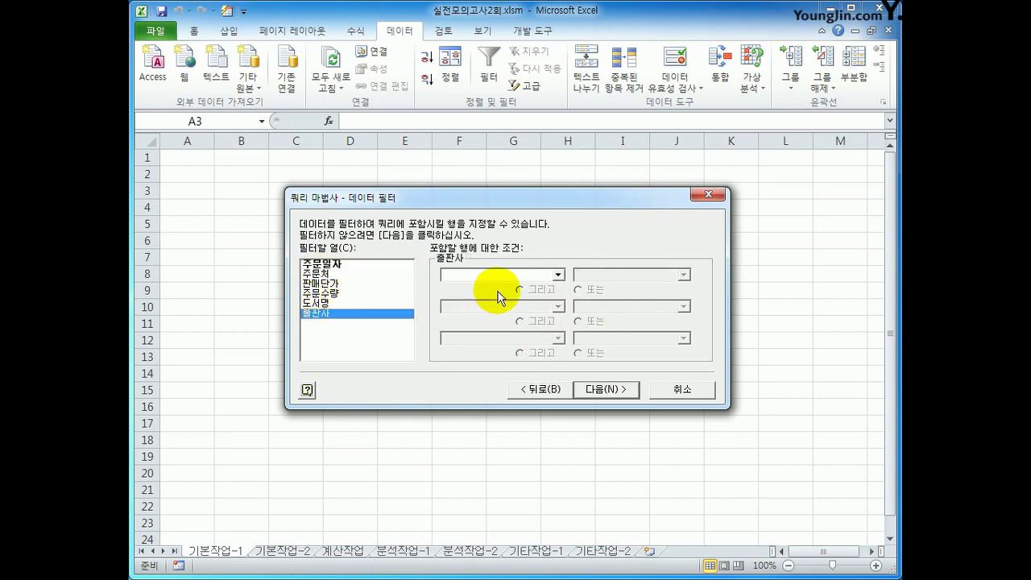
left_click(558, 276)
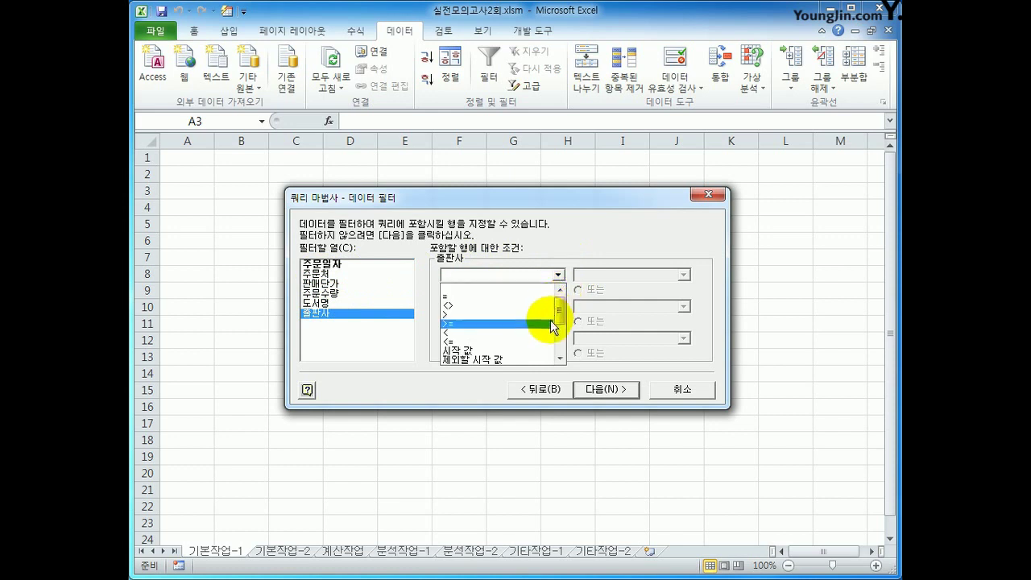
mouse_move(559, 308)
left_mouse_down()
mouse_move(561, 346)
mouse_move(552, 306)
left_mouse_up()
left_click(518, 294)
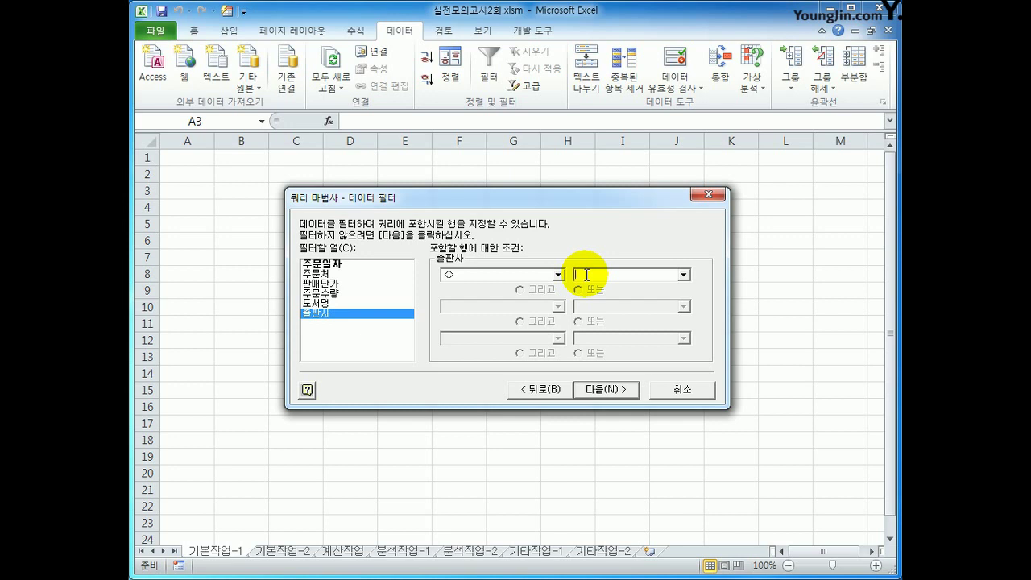
left_click(682, 276)
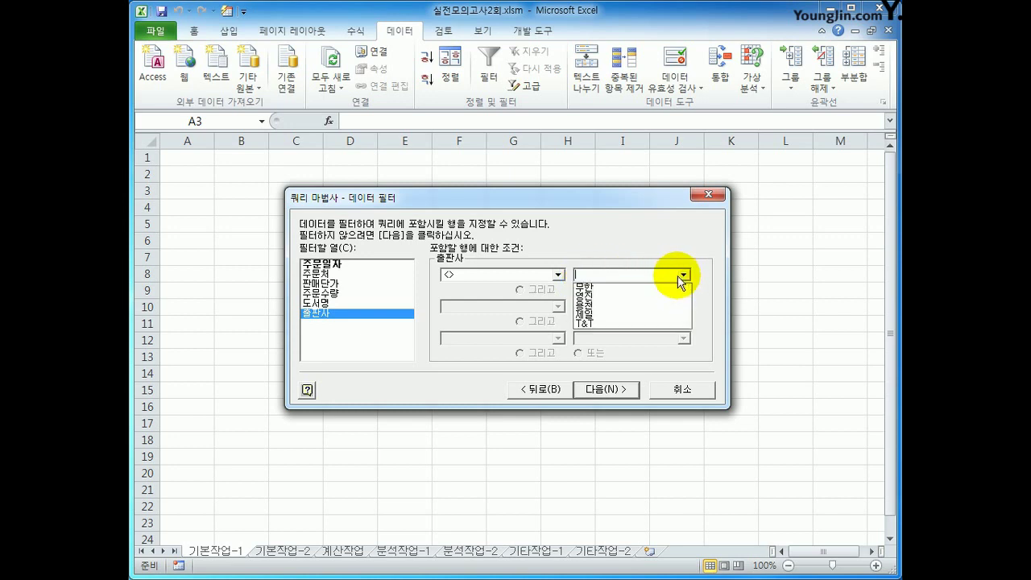
left_click(670, 325)
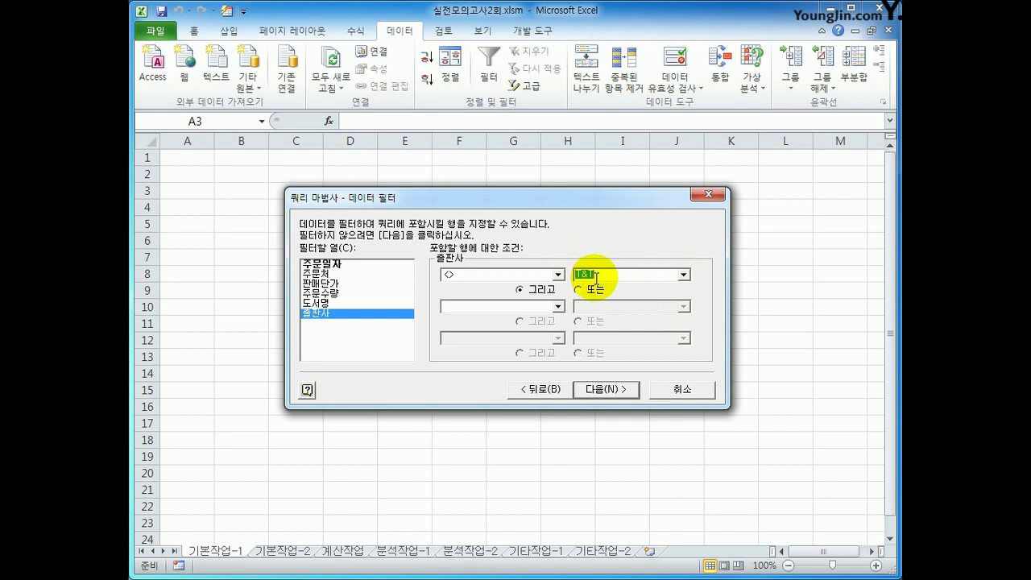
left_click(593, 391)
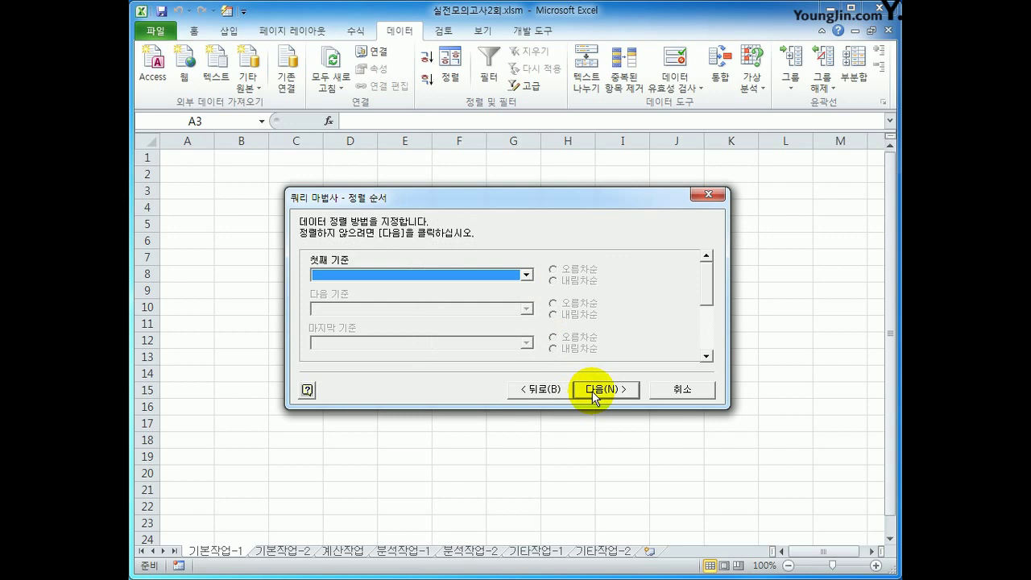
- Sort the query rows by 주문일자 ascending and then 주문처 ascending, and proceed to the final stage
left_click(475, 282)
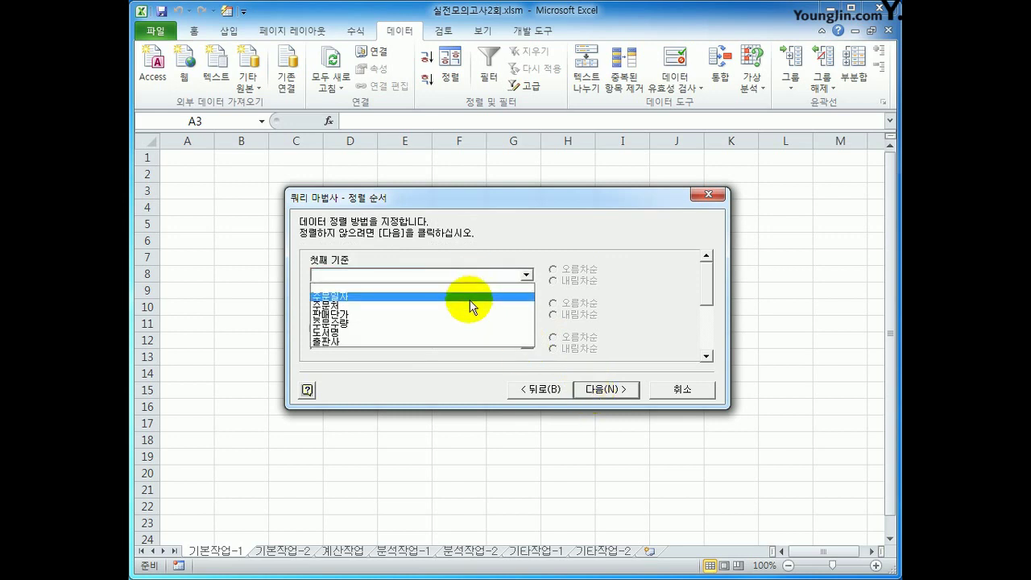
left_click(470, 302)
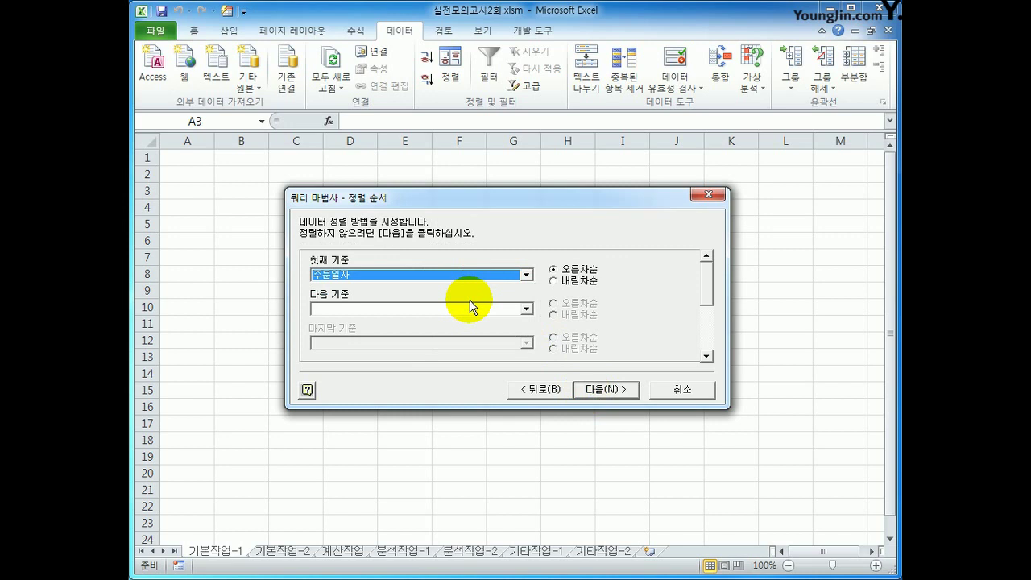
left_click(527, 310)
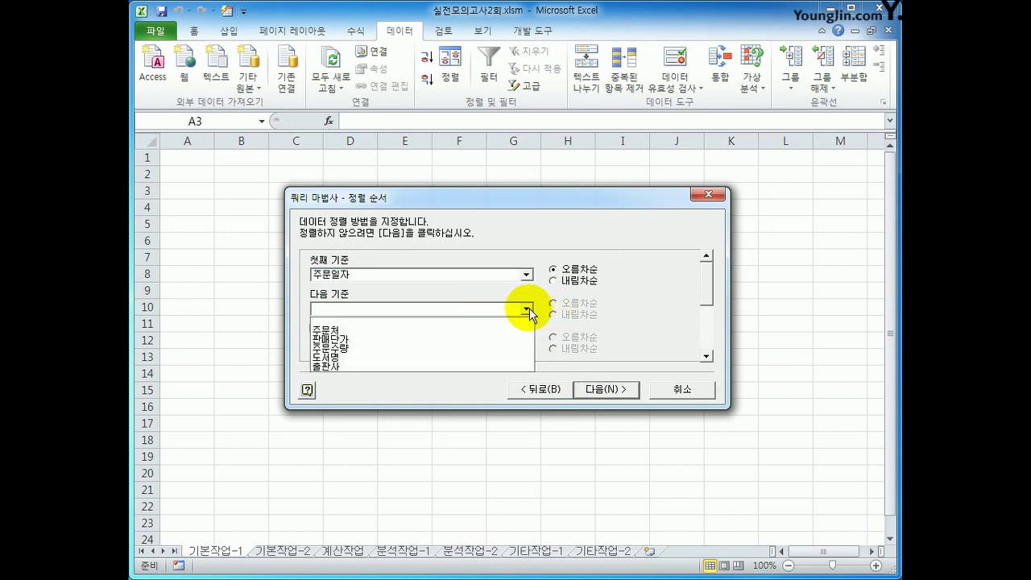
left_click(460, 337)
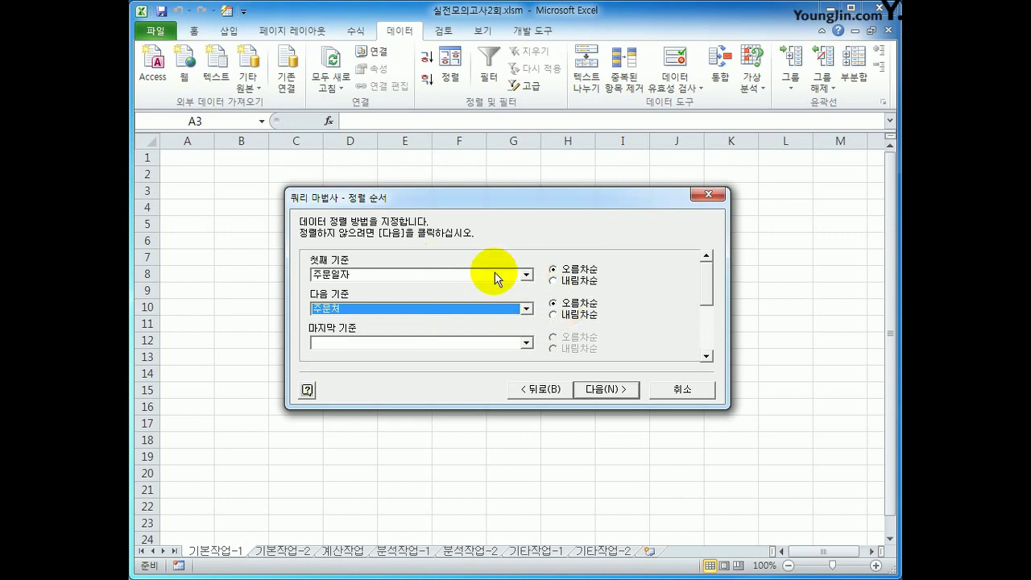
left_click(597, 393)
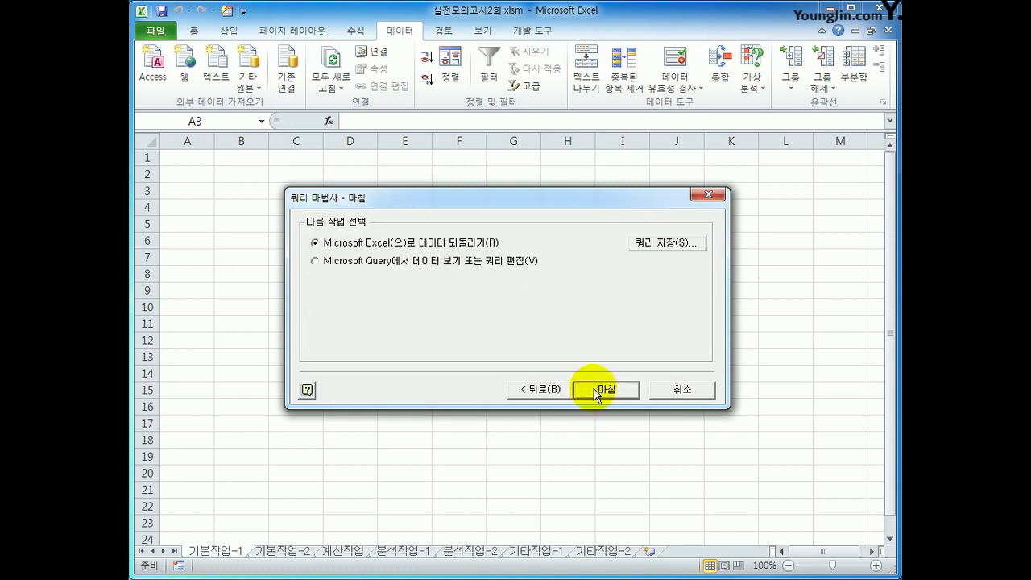
- Return the query data to Excel as a table placed in the existing worksheet 기본작업-1 at cell A3
left_click(597, 393)
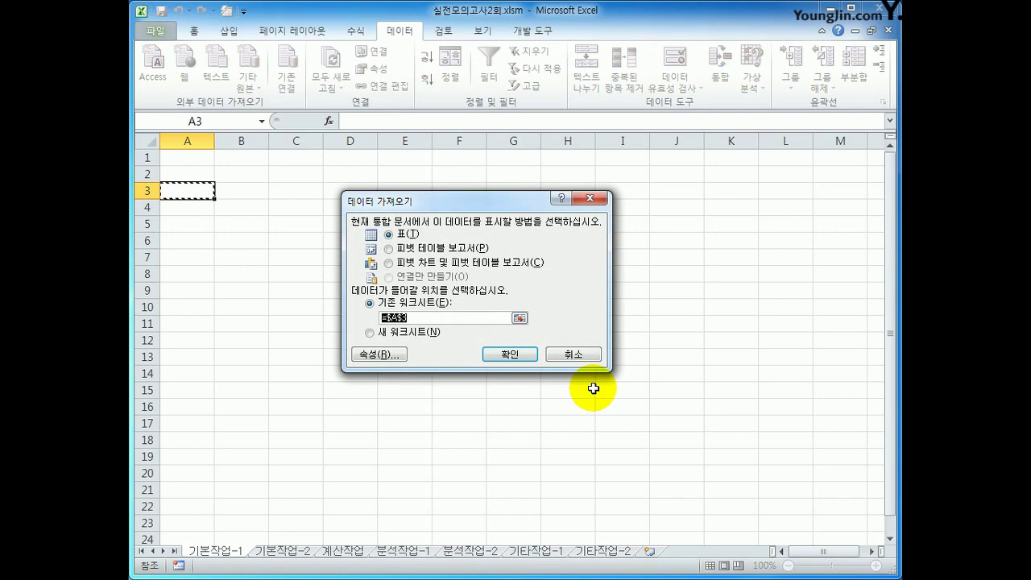
left_click(510, 355)
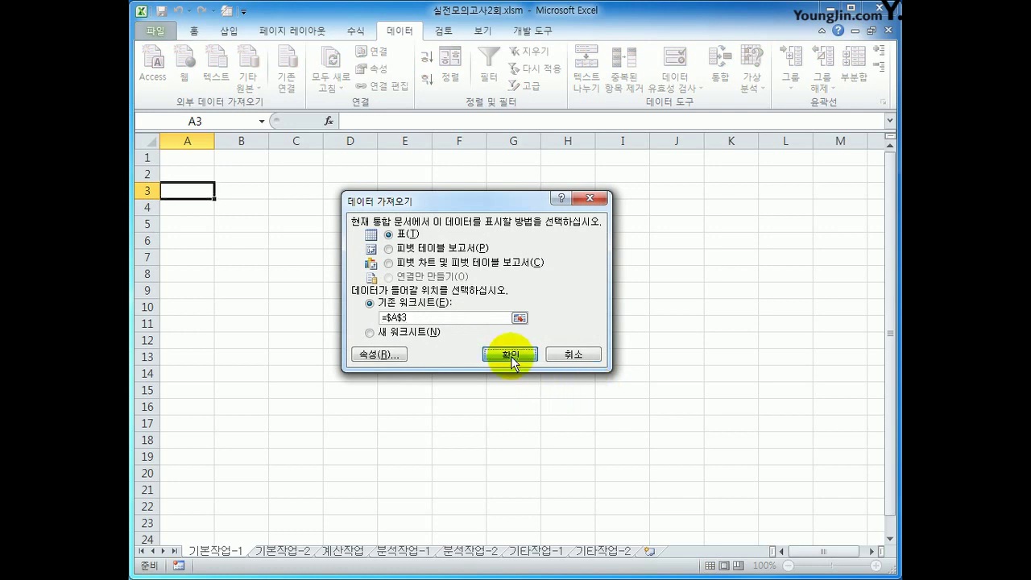
left_click(403, 318)
left_click(174, 188)
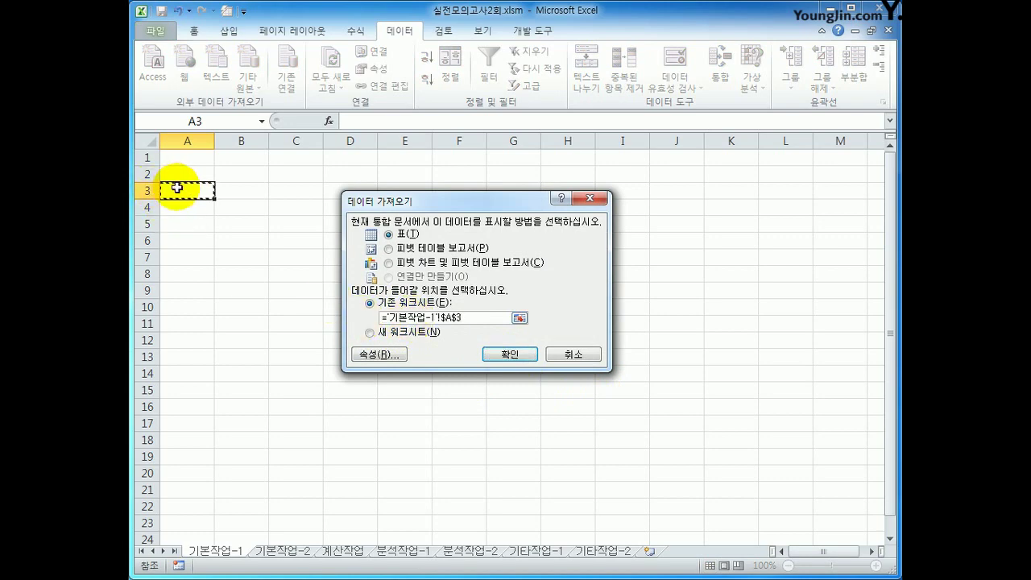
left_click(496, 351)
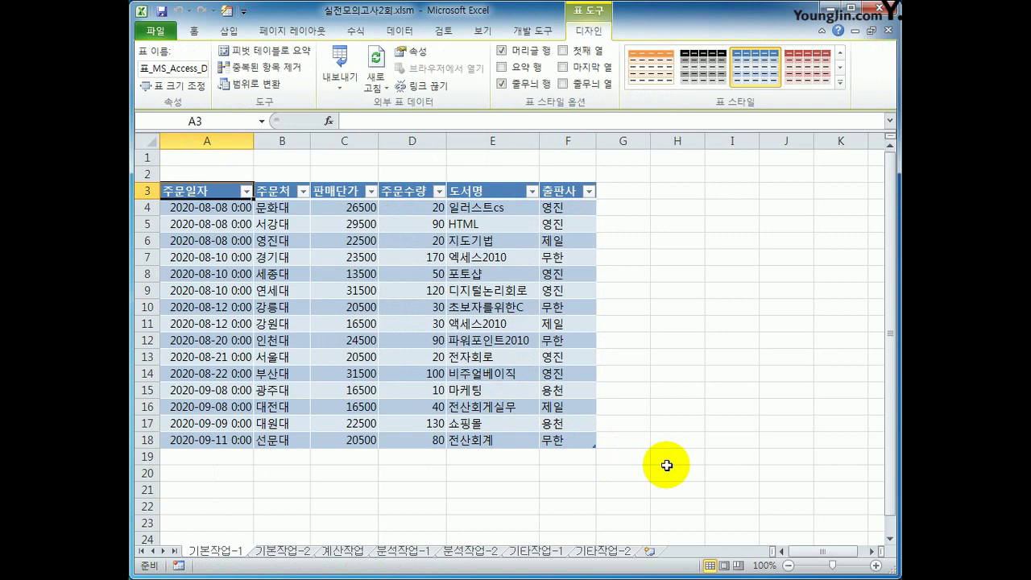
- Convert the imported table to a normal range, permanently removing its query definition
left_click(240, 84)
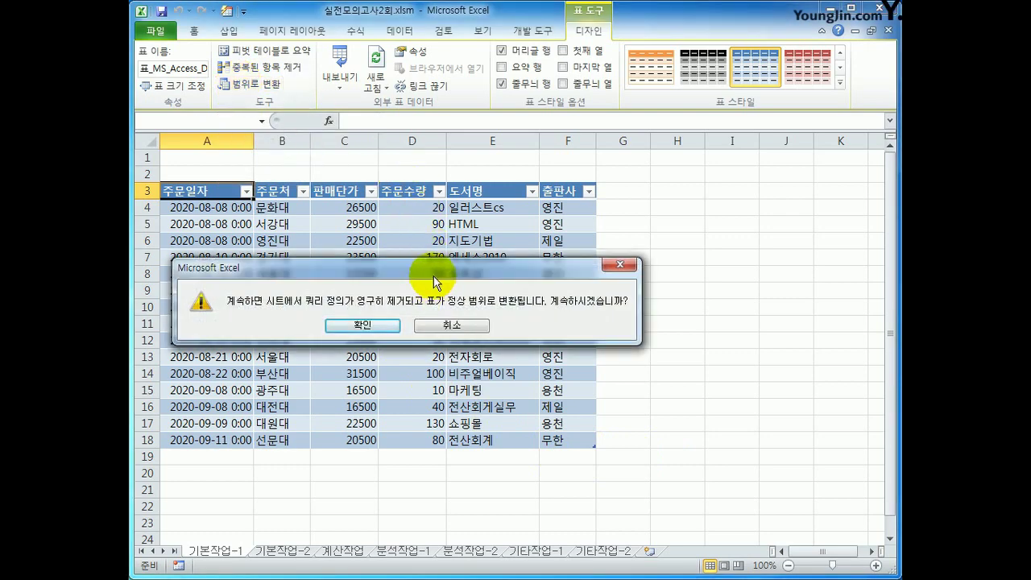
left_click(360, 325)
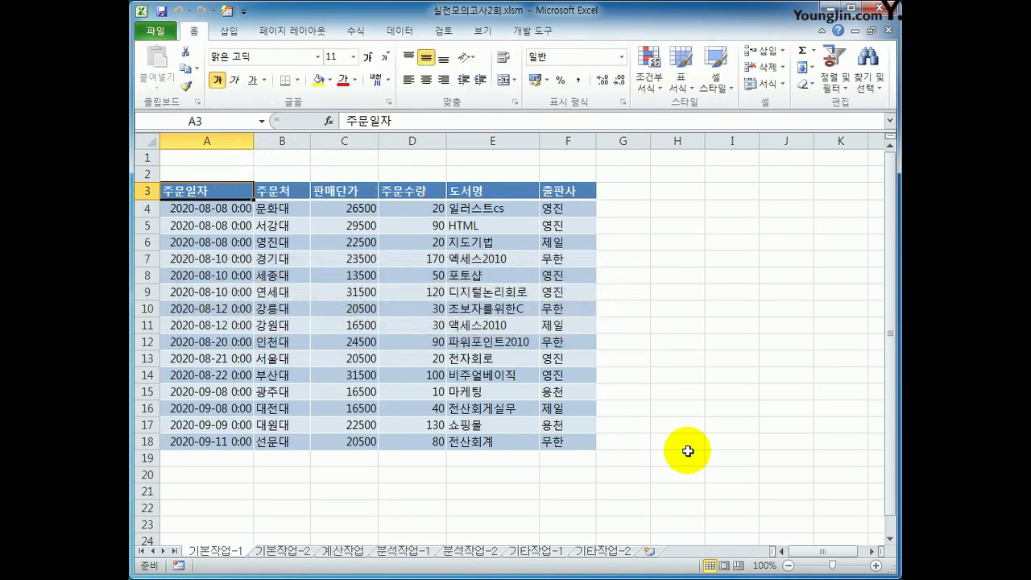
left_click(714, 488)
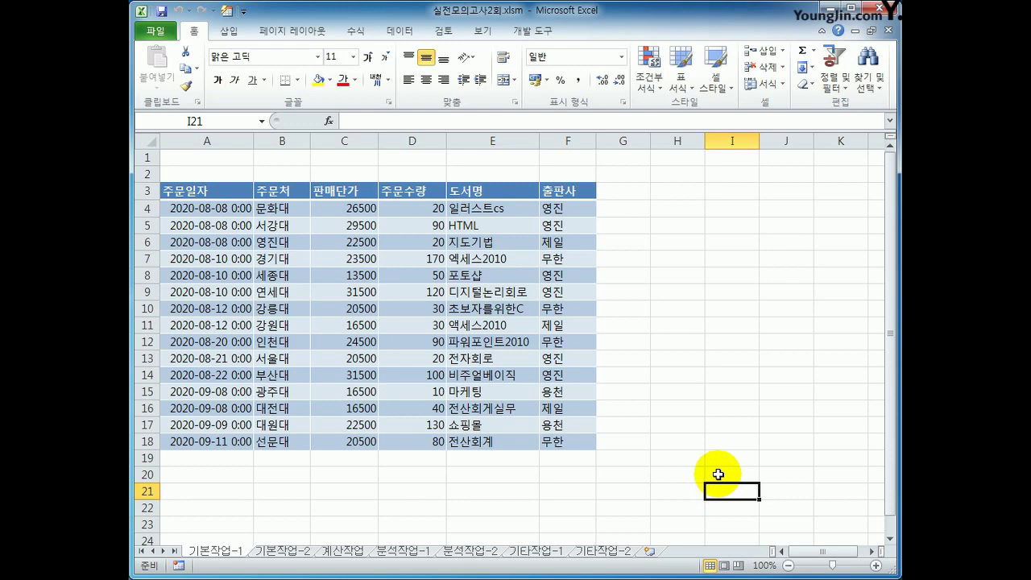
- Open sheet 기본작업-2 and examine the order table from its headers to the empty rows beneath it
left_click(304, 556)
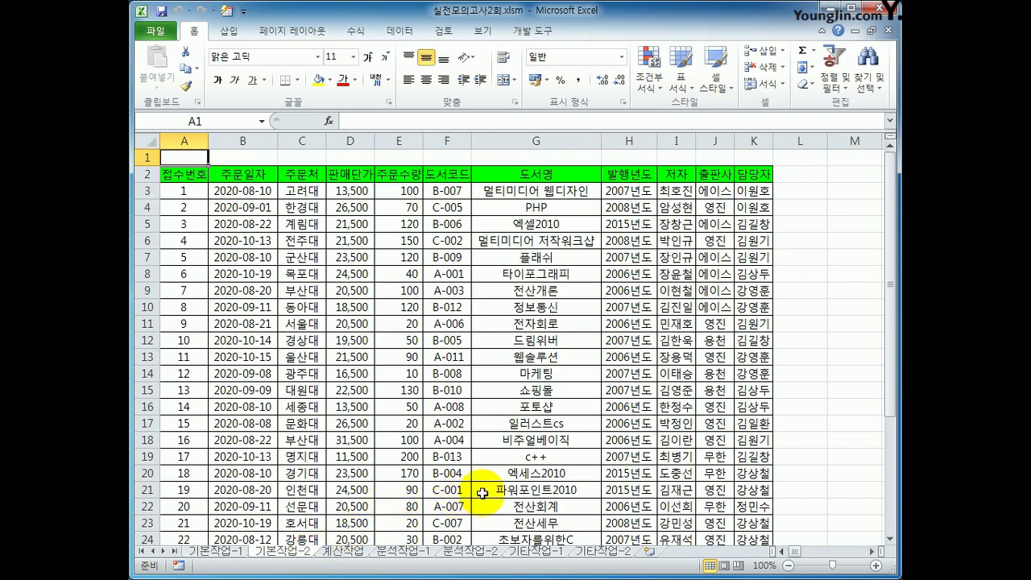
scroll(535, 467, "down", 3)
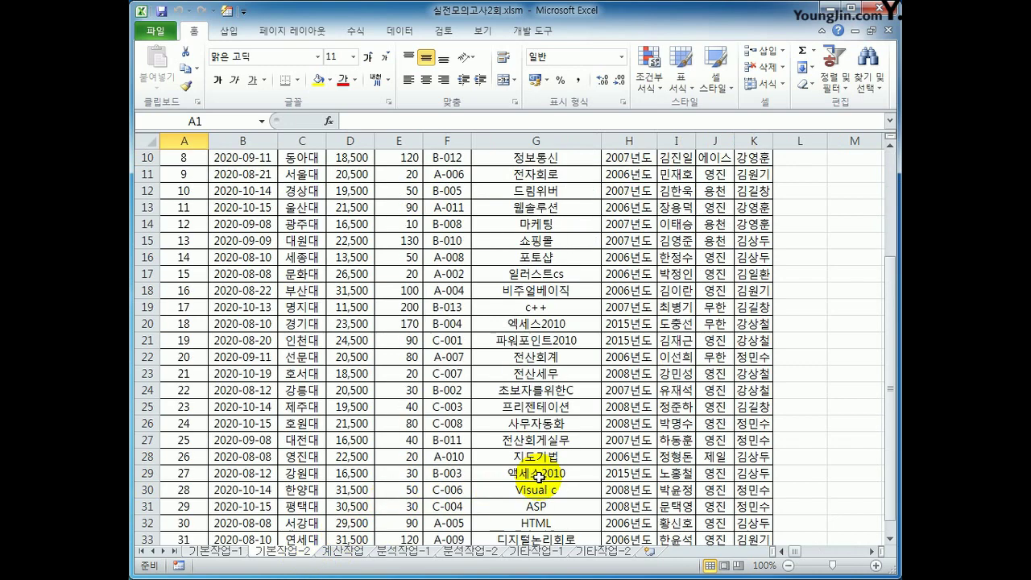
scroll(538, 477, "down", 3)
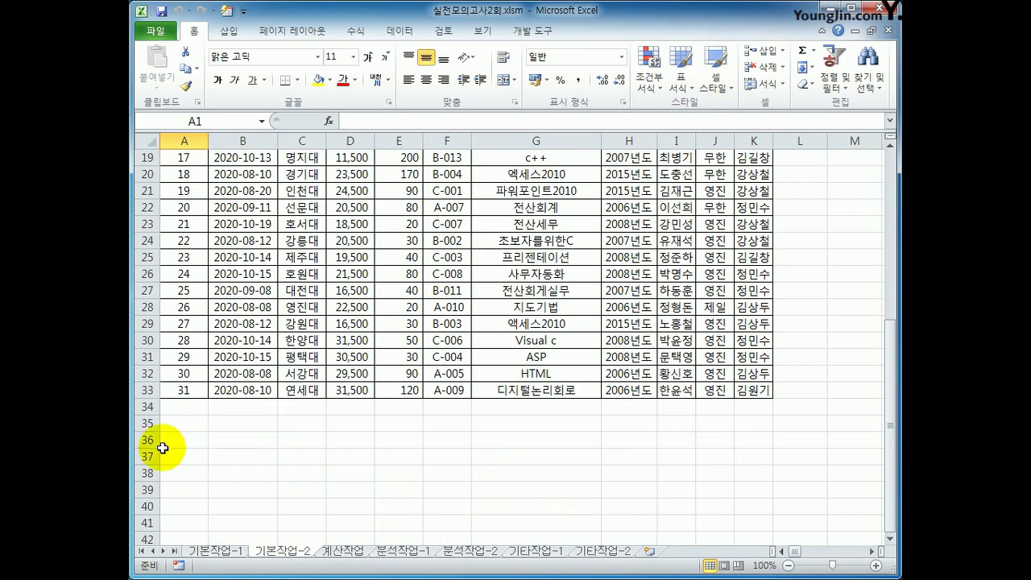
left_click(189, 430)
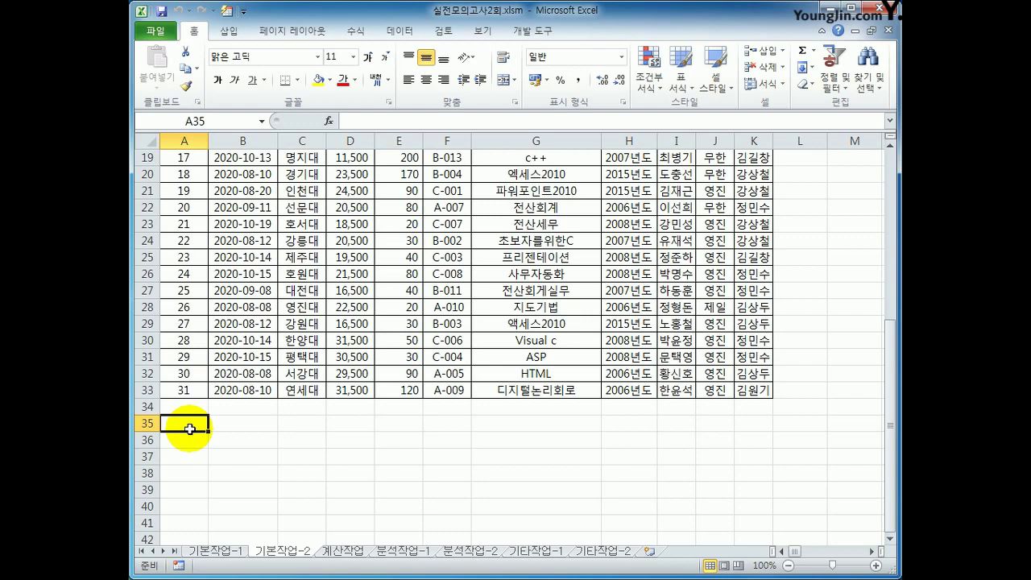
scroll(192, 435, "up", 6)
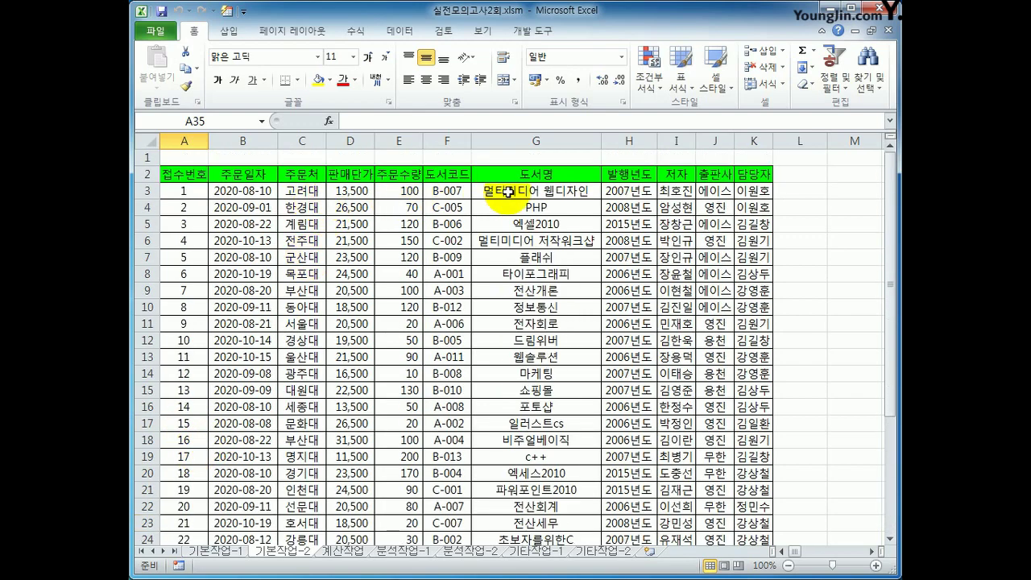
- Copy the 발행년도 header from H2 into cell A35 below the table
left_click(638, 176)
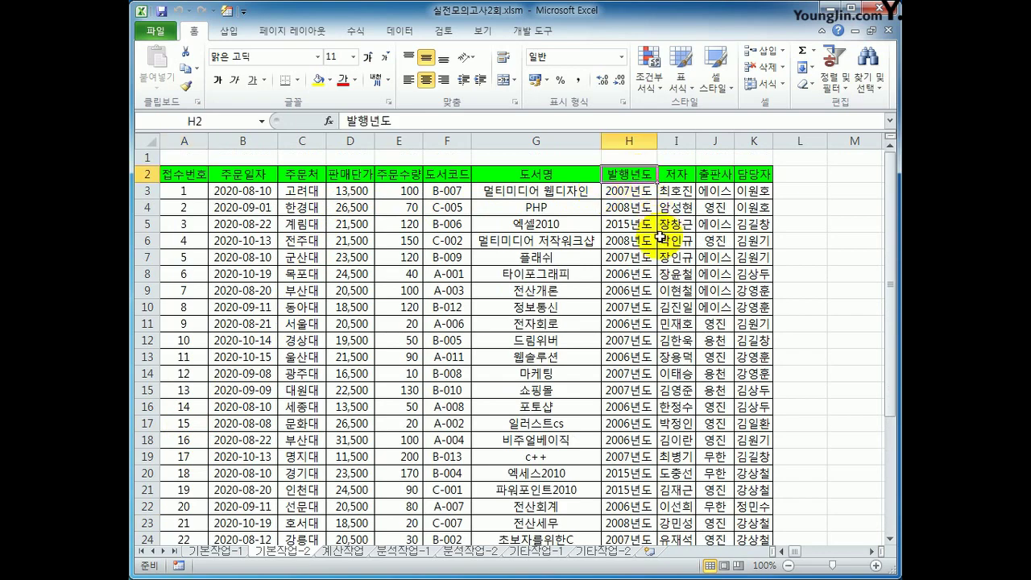
scroll(646, 409, "down", 2)
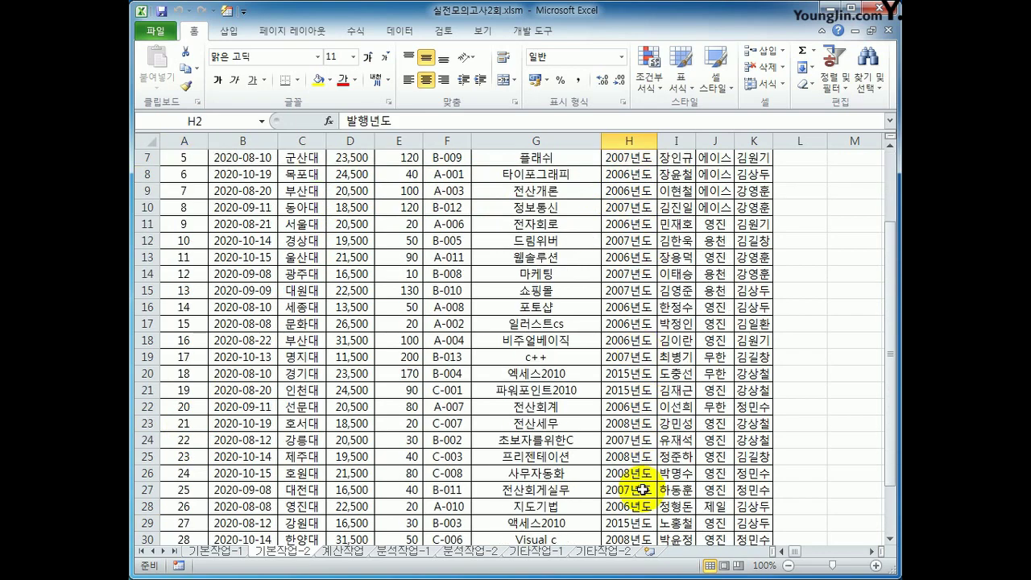
scroll(662, 461, "down", 2)
scroll(660, 465, "up", 4)
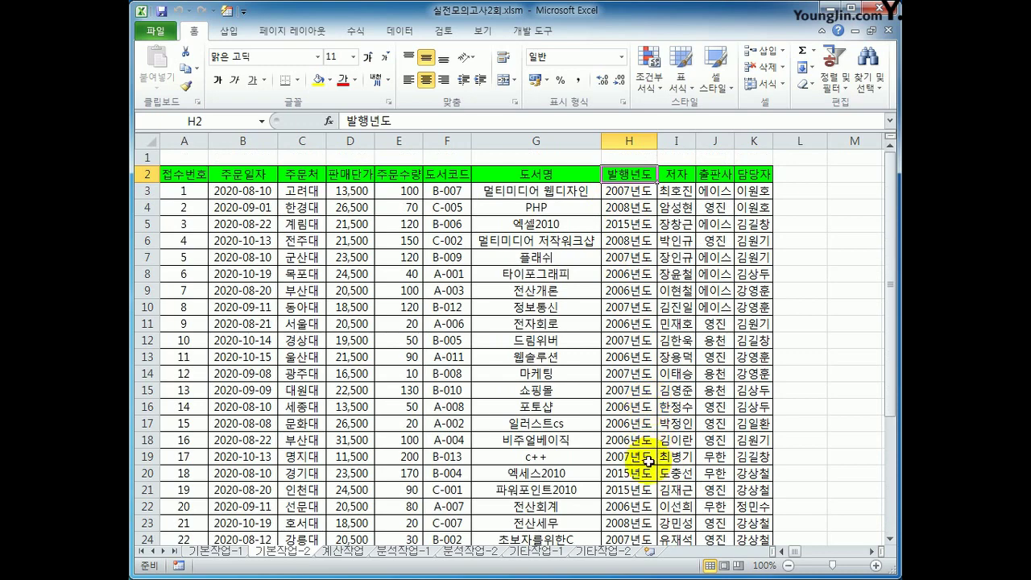
scroll(647, 458, "down", 3)
scroll(646, 458, "up", 3)
key("ctrl+c")
scroll(615, 271, "down", 8)
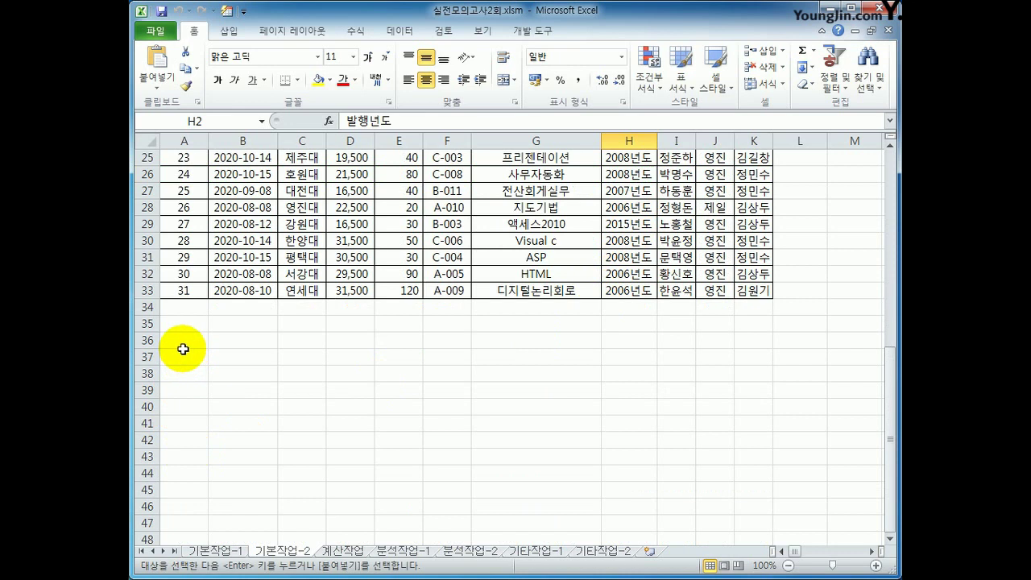
left_click(184, 324)
key("ctrl+v")
- Enter 2009 in cell A36 beneath the copied 발행년도 header
left_click(195, 342)
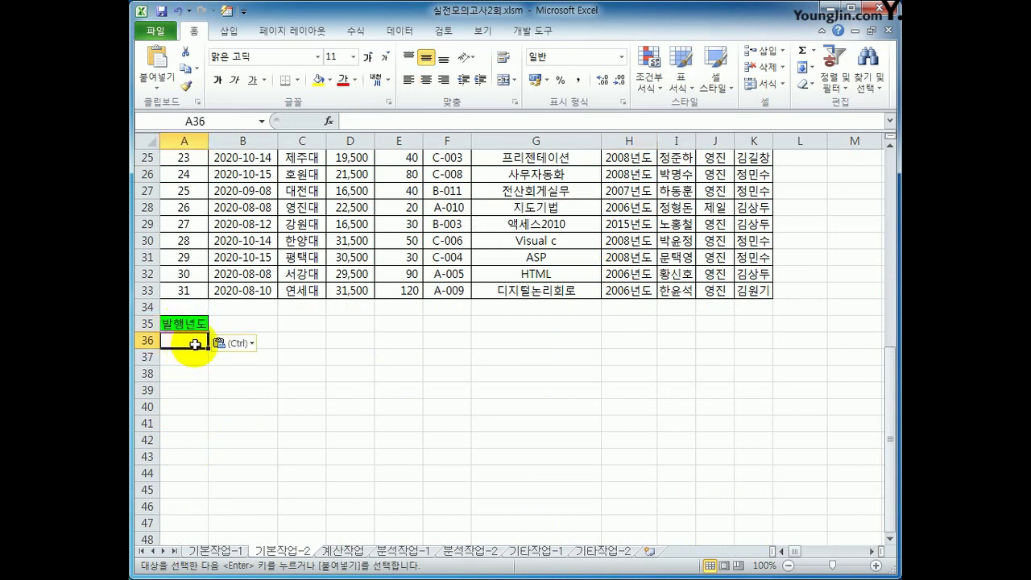
type("200")
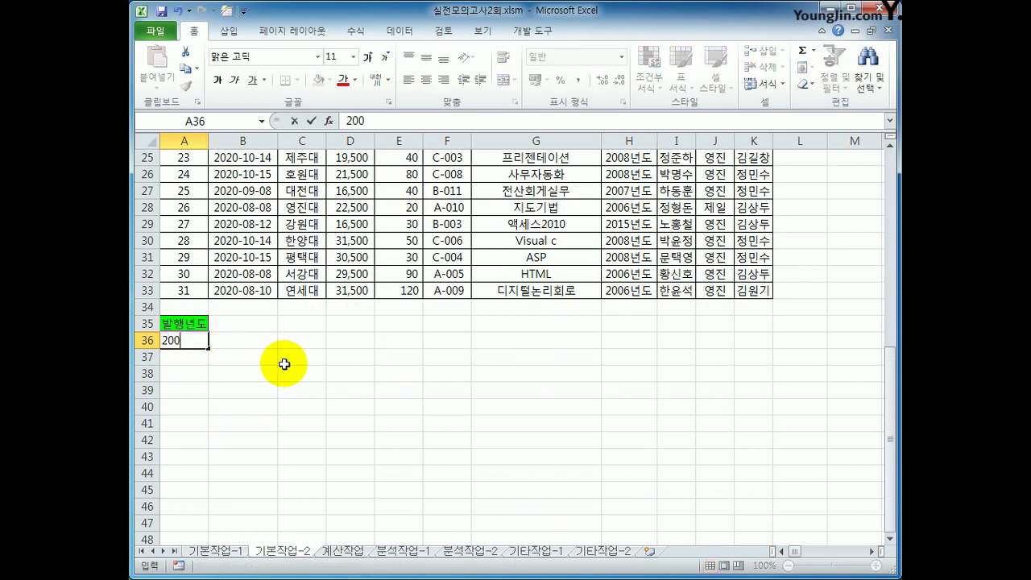
type("9")
key("Return")
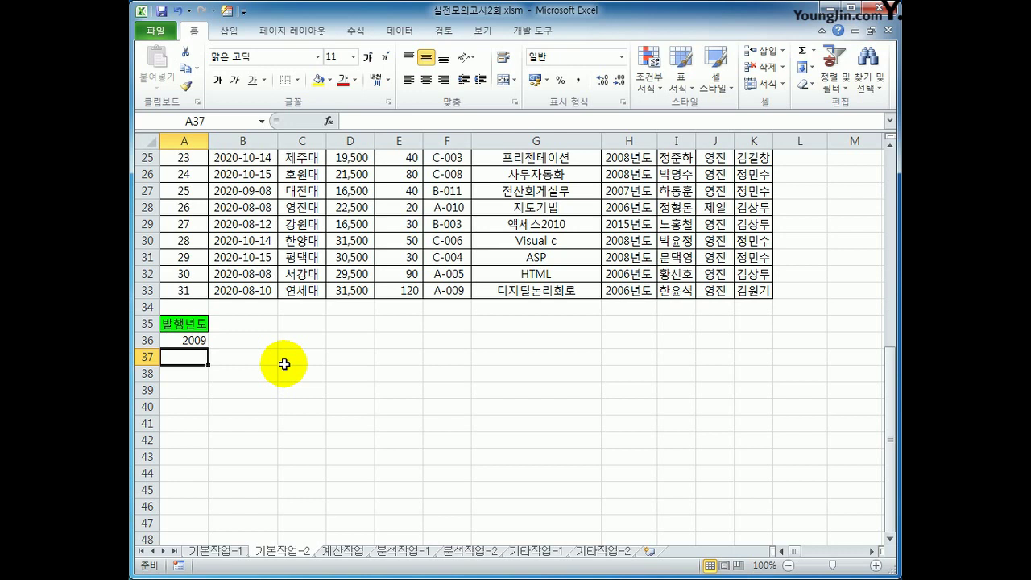
- Copy the 출판사 header (J2) together with the value 영진 (J6) into cells B35:B36
scroll(275, 370, "up", 8)
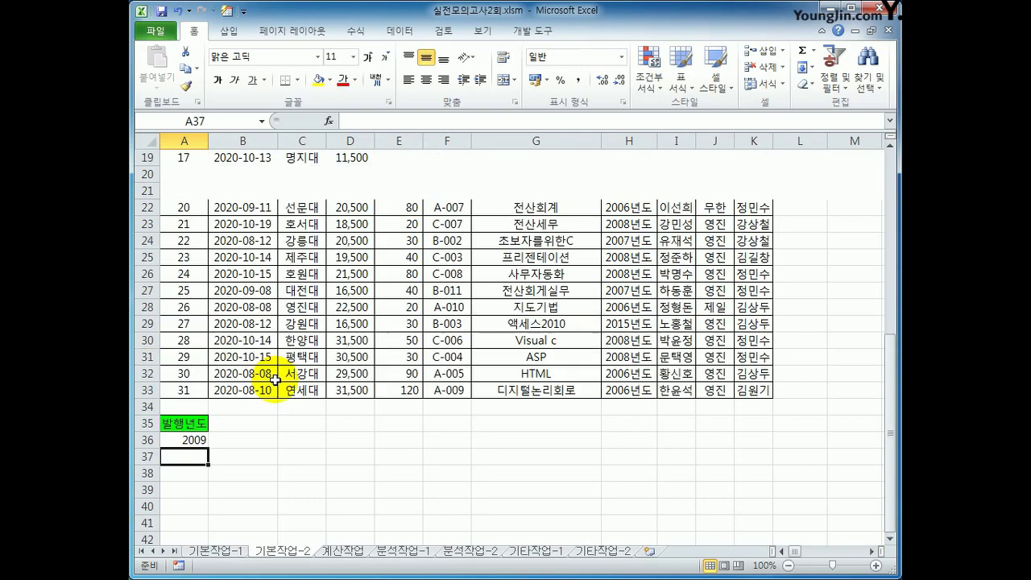
left_click(713, 191)
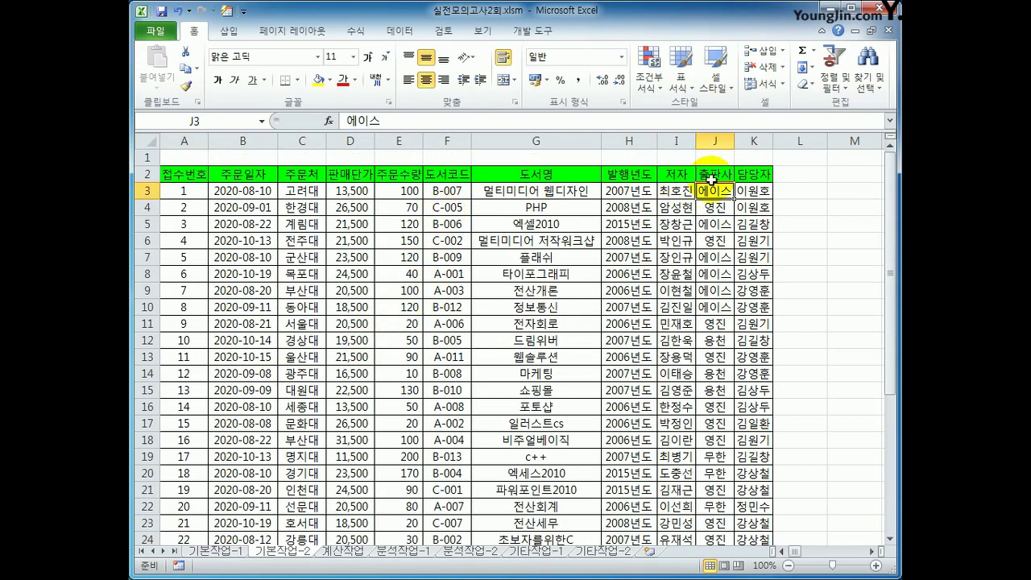
left_click(714, 174)
left_click(718, 243)
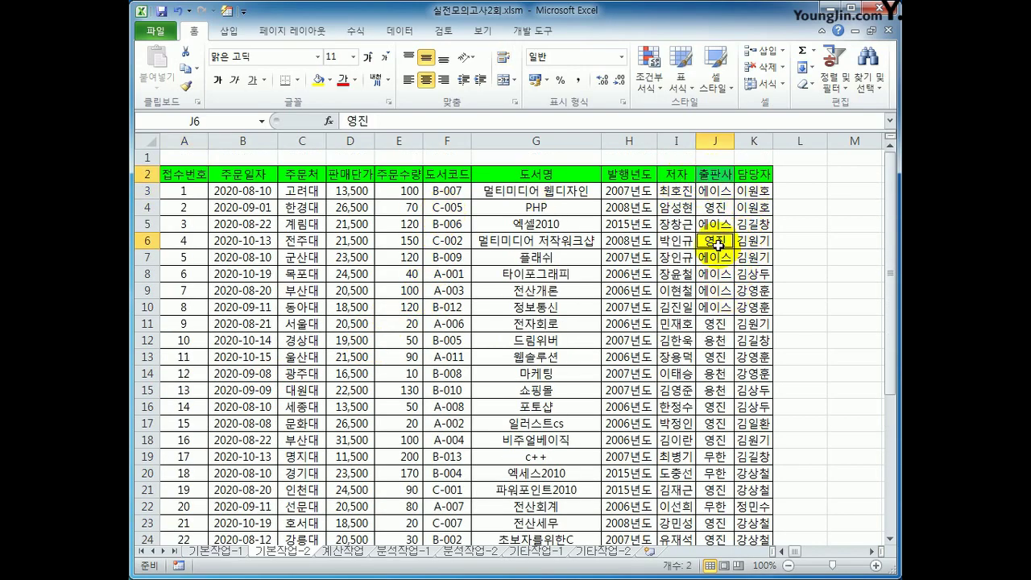
key("ctrl+c")
scroll(483, 339, "down", 7)
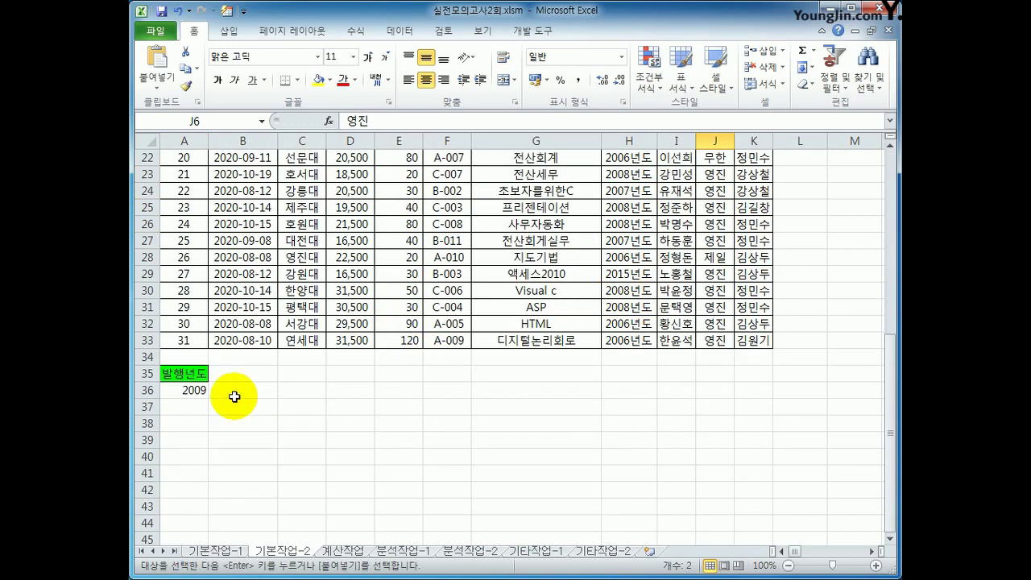
left_click(241, 372)
key("ctrl+v")
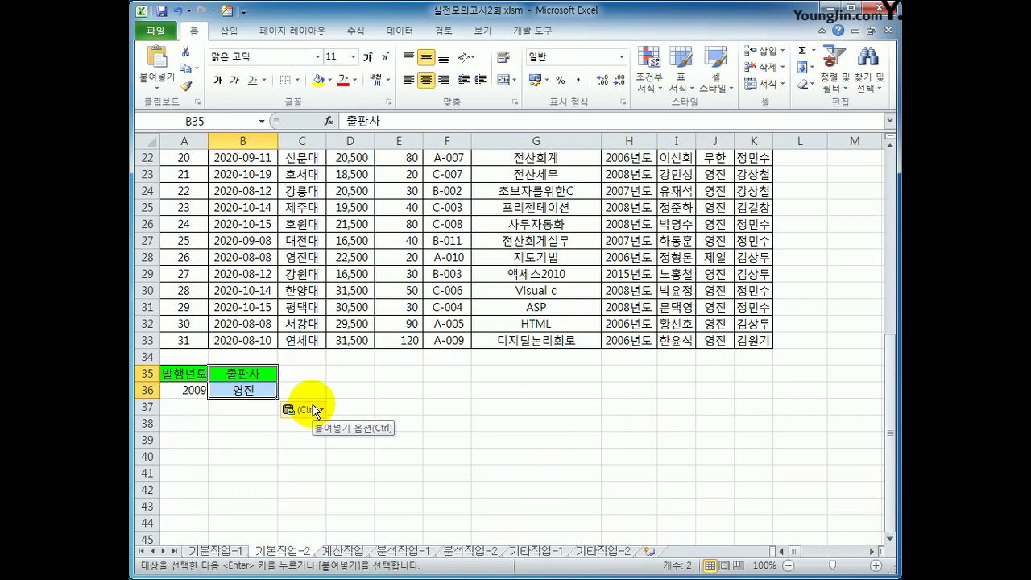
- Move the 영진 criterion from B36 down to B37 so it sits on a separate row from 2009
left_click_drag(170, 390, 242, 411)
left_click(232, 422)
left_click(242, 394)
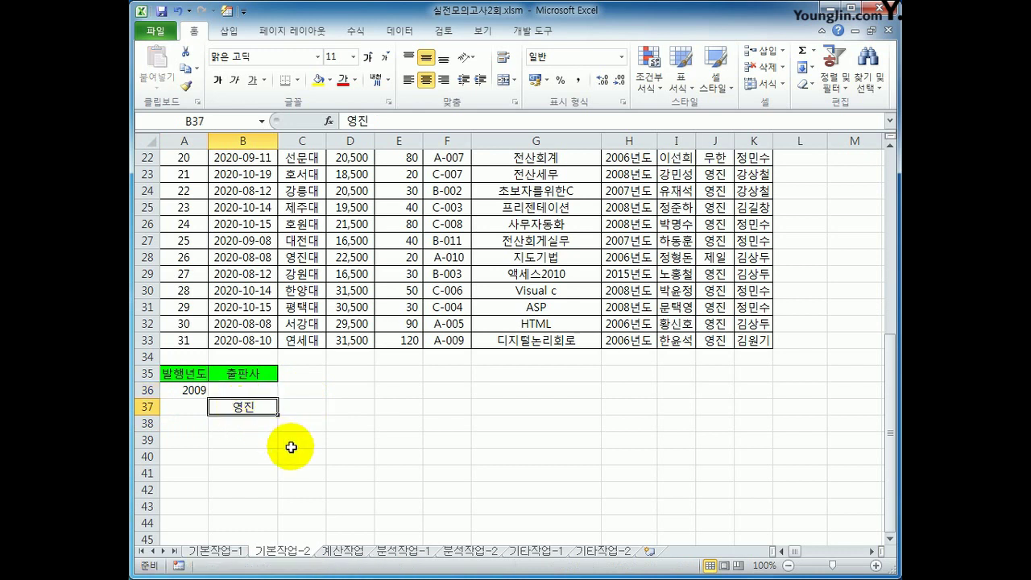
left_click_drag(194, 373, 232, 411)
left_click(230, 373)
left_click(237, 407)
left_click(256, 410)
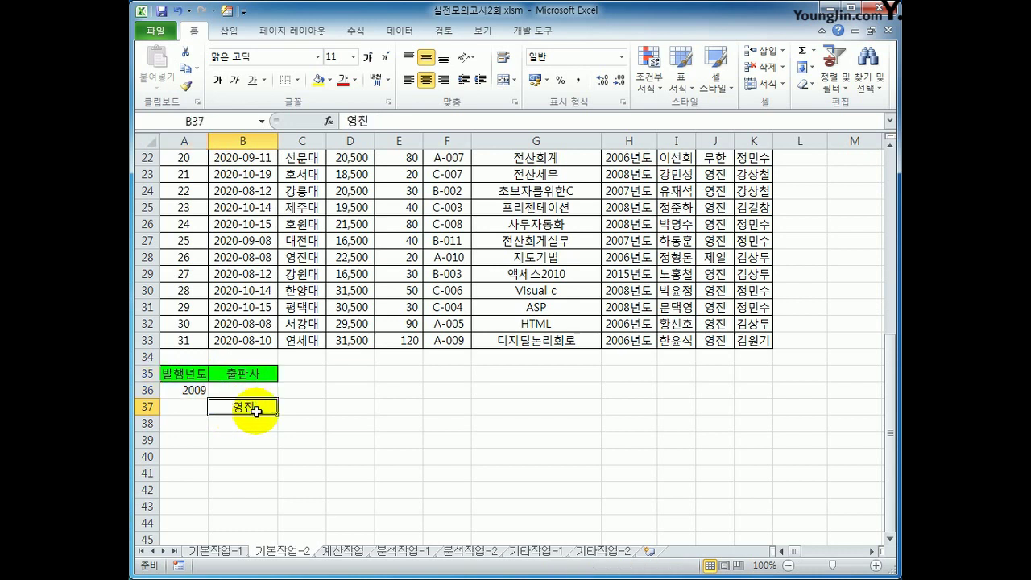
left_click_drag(244, 372, 249, 407)
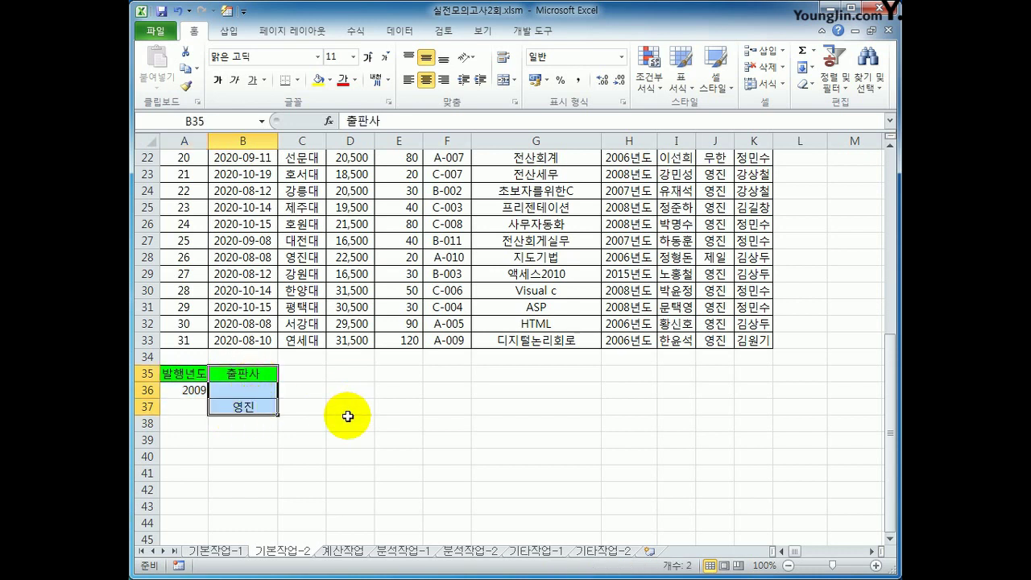
- Copy the 주문수량 header from E2 into cell C35, beside the 출판사 criteria header
scroll(402, 430, "up", 7)
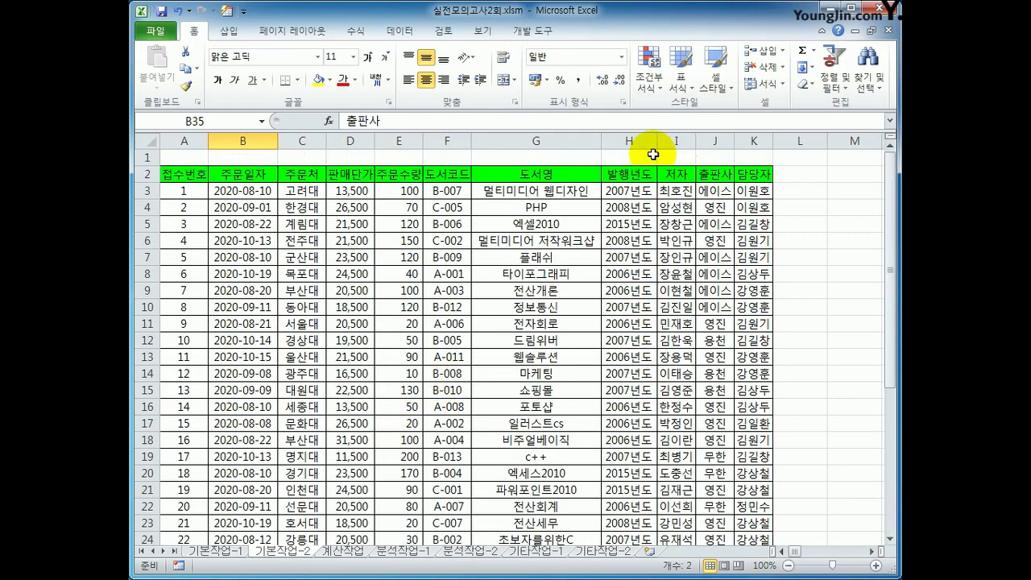
left_click(416, 180)
key("ctrl+c")
scroll(426, 322, "down", 4)
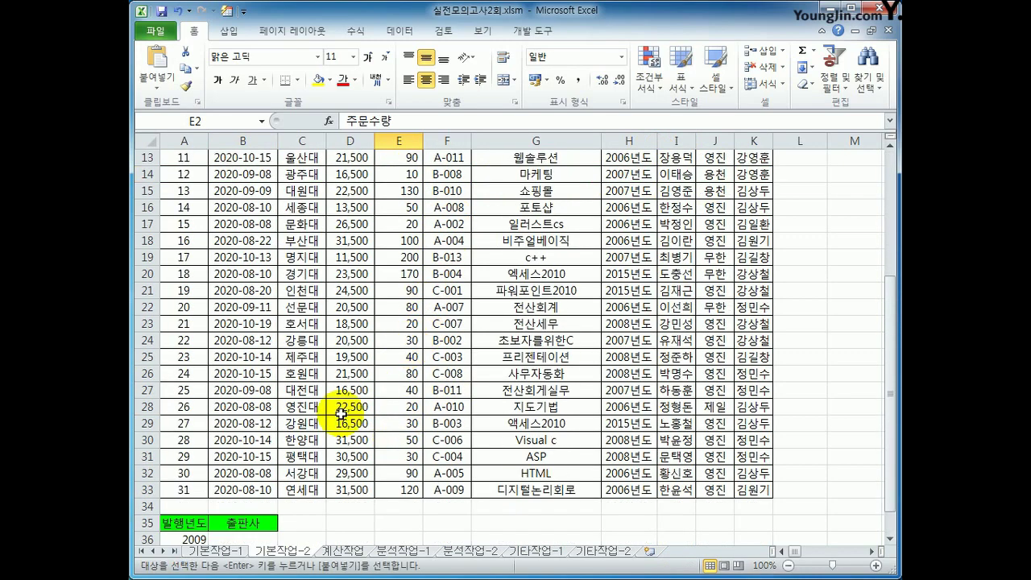
left_click(306, 530)
key("ctrl+v")
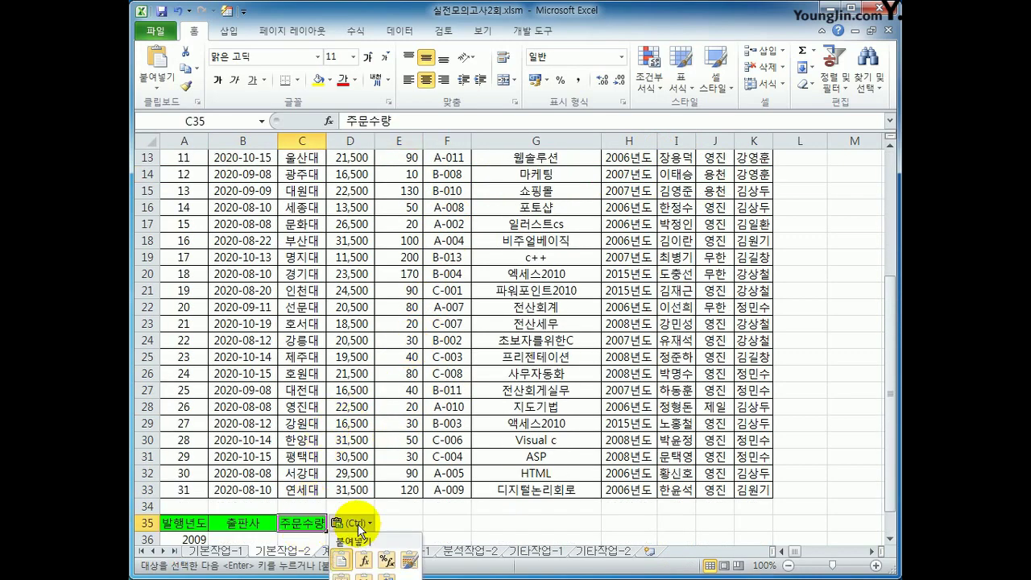
- Paste a second 주문수량 header into cell D35 of the criteria range
left_click(402, 523)
scroll(363, 403, "down", 4)
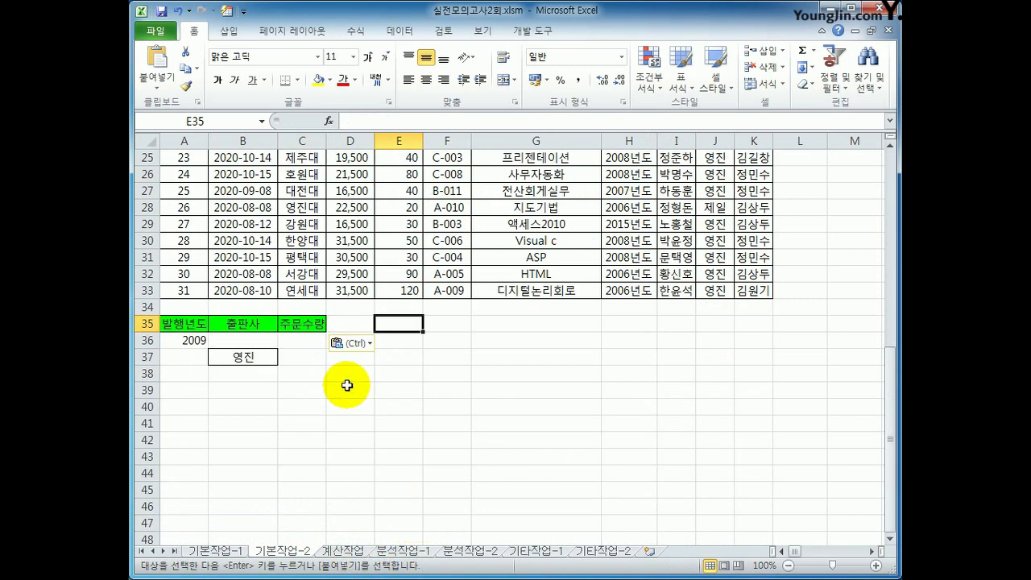
left_click(333, 322)
key("ctrl+v")
- Enter the order quantity limits >=30 in C37 and <=100 in D37, on the same row as 영진
left_click(301, 357)
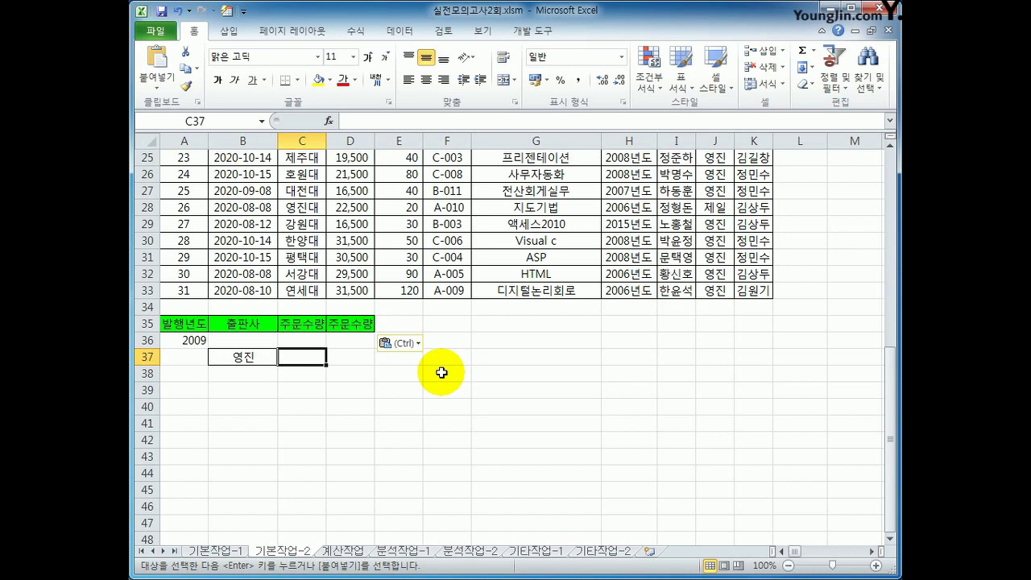
type(">")
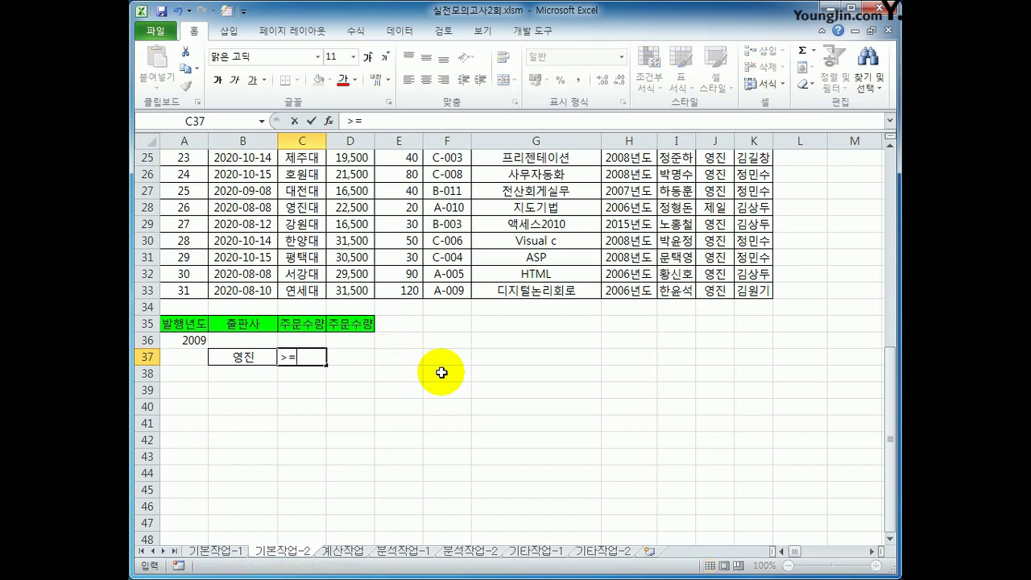
type("=30")
key("Tab")
type("<")
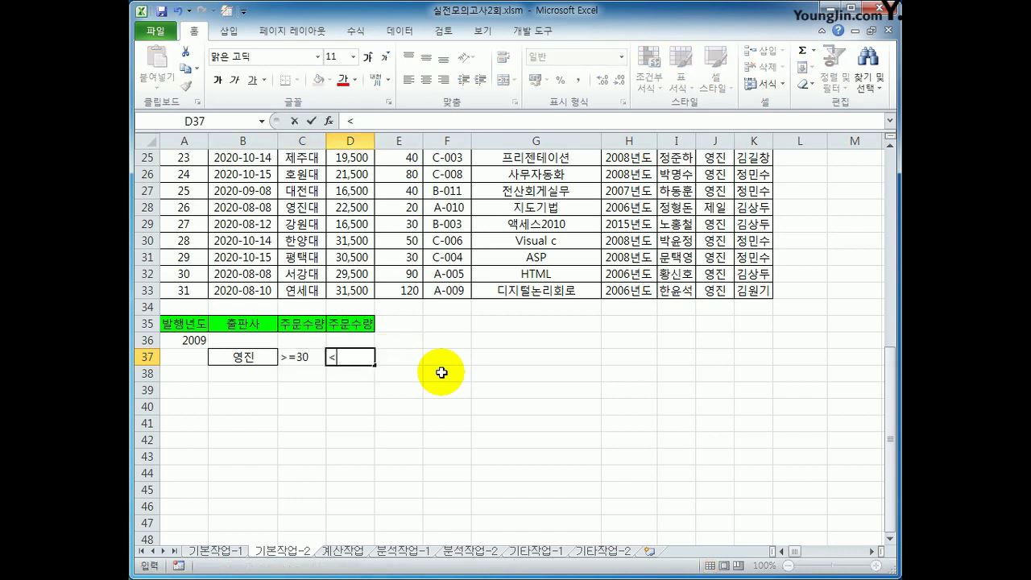
key("Return")
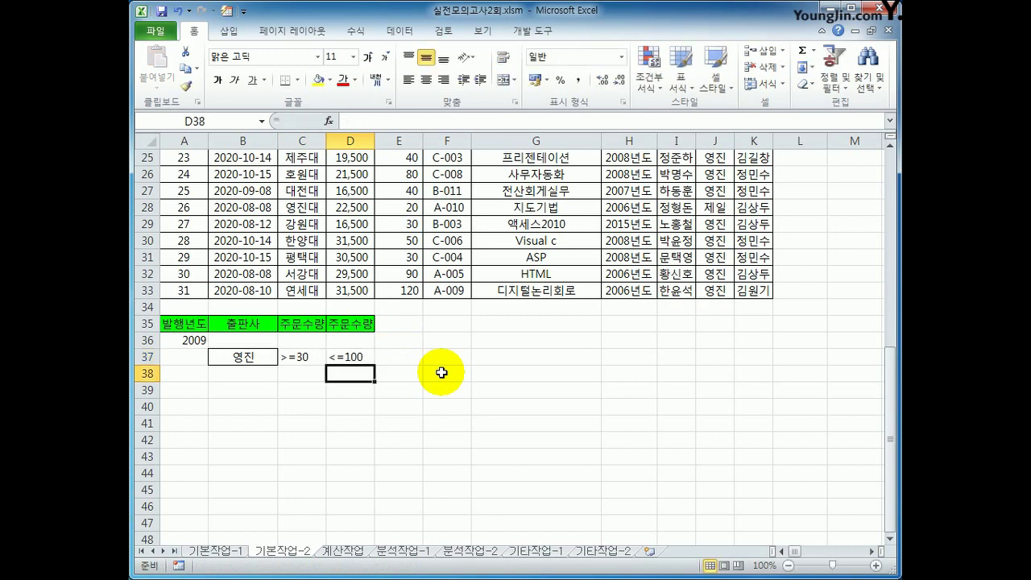
left_click_drag(307, 324, 336, 326)
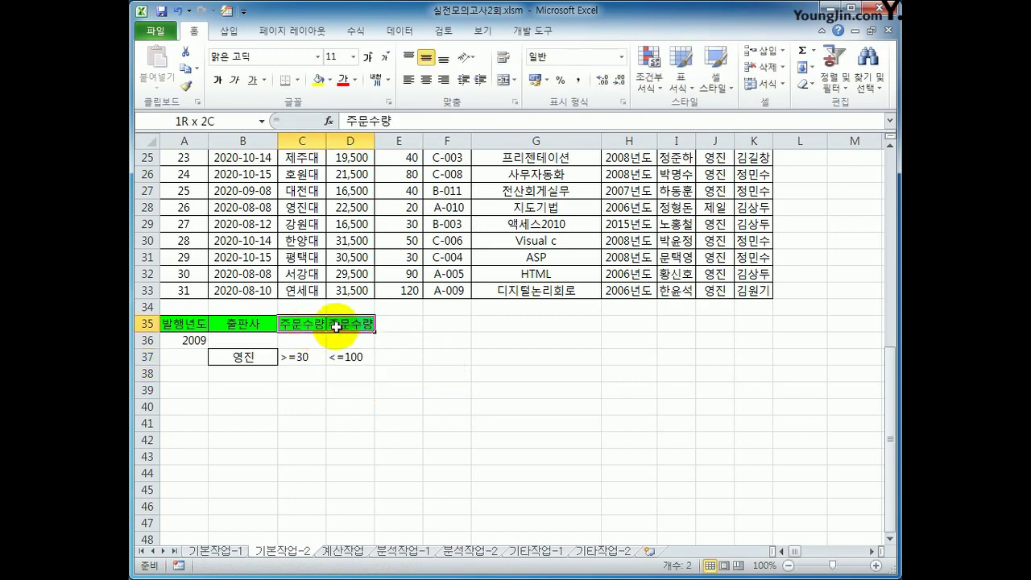
left_click_drag(183, 323, 184, 346)
left_click(258, 409)
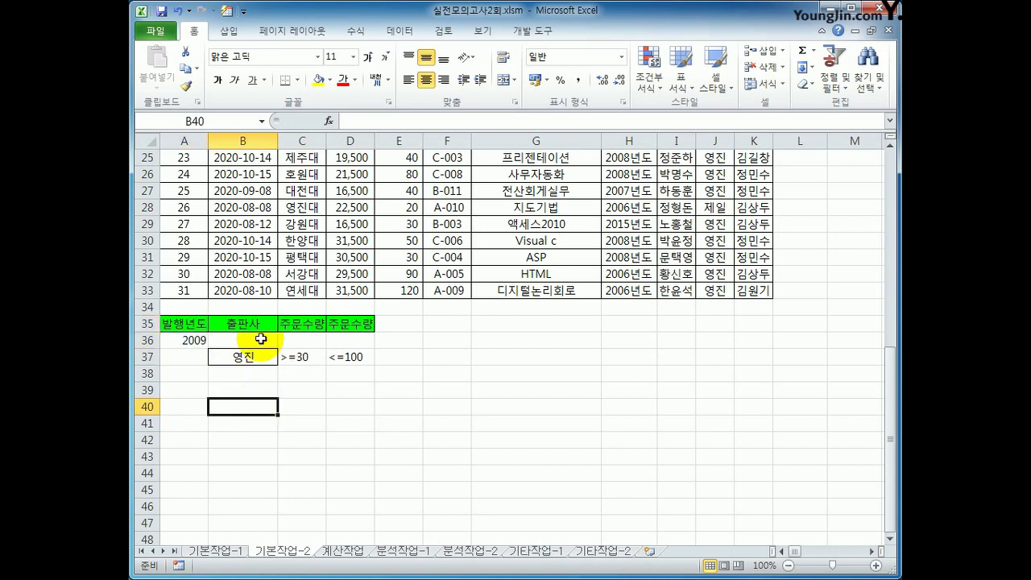
left_click_drag(248, 323, 344, 355)
left_click(265, 360)
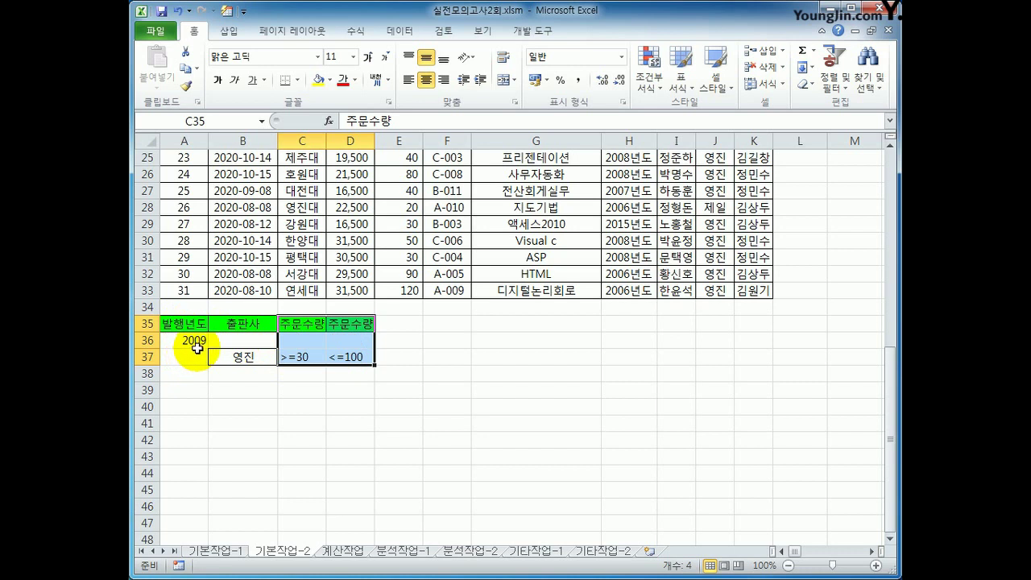
left_click(457, 420)
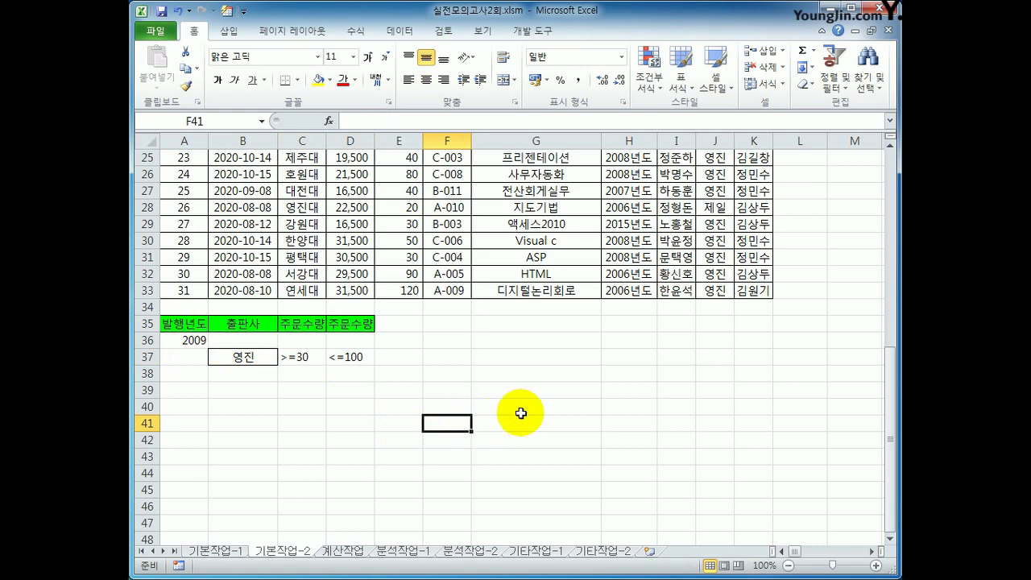
- Copy the 접수번호, 주문처 and 주문수량 headers from row 2 of the list into A39:C39
scroll(520, 414, "up", 2)
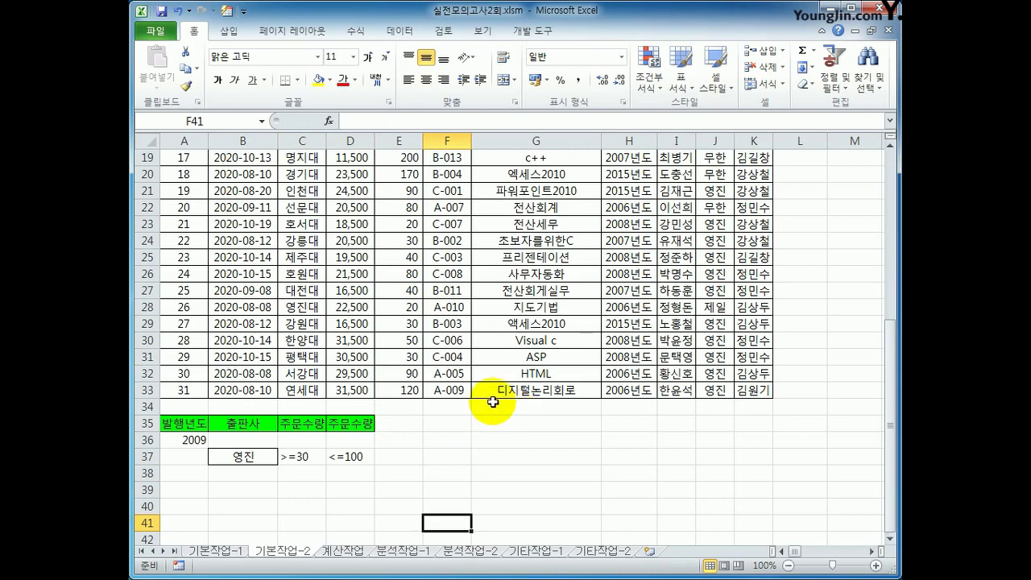
scroll(492, 401, "up", 6)
left_click(188, 173)
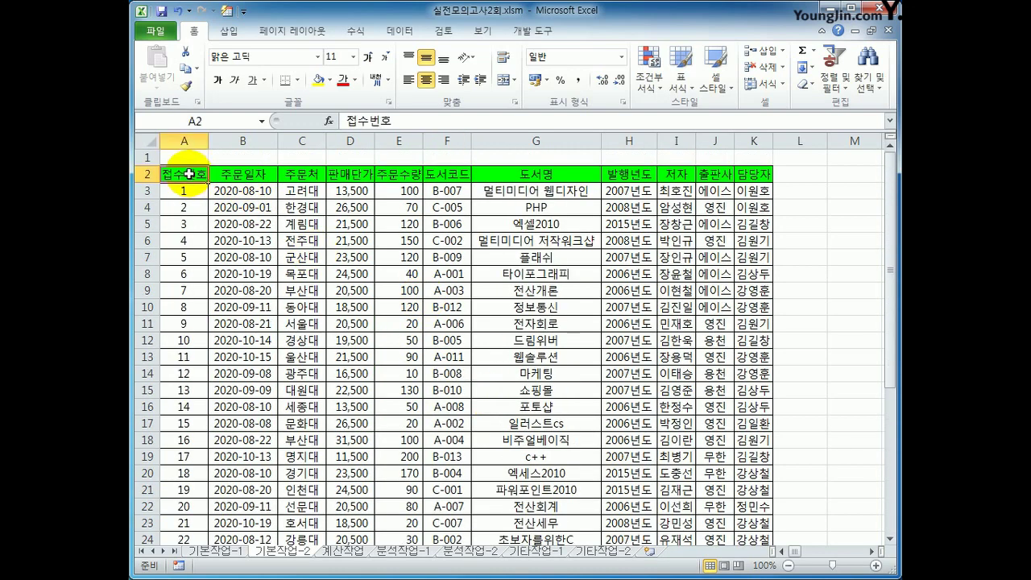
left_click(320, 174, "ctrl")
left_click(415, 173, "ctrl")
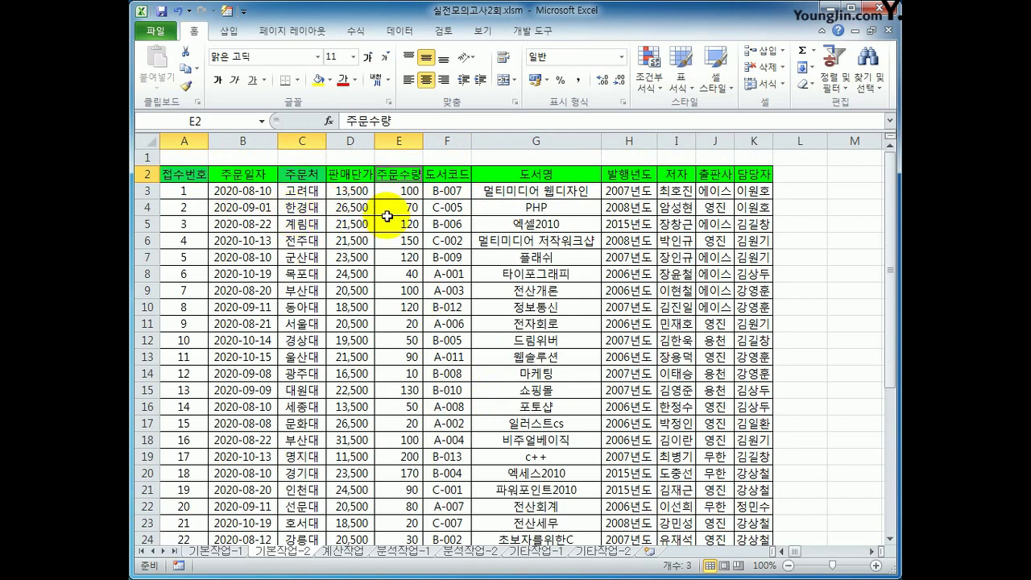
key("ctrl+c")
scroll(354, 282, "down", 10)
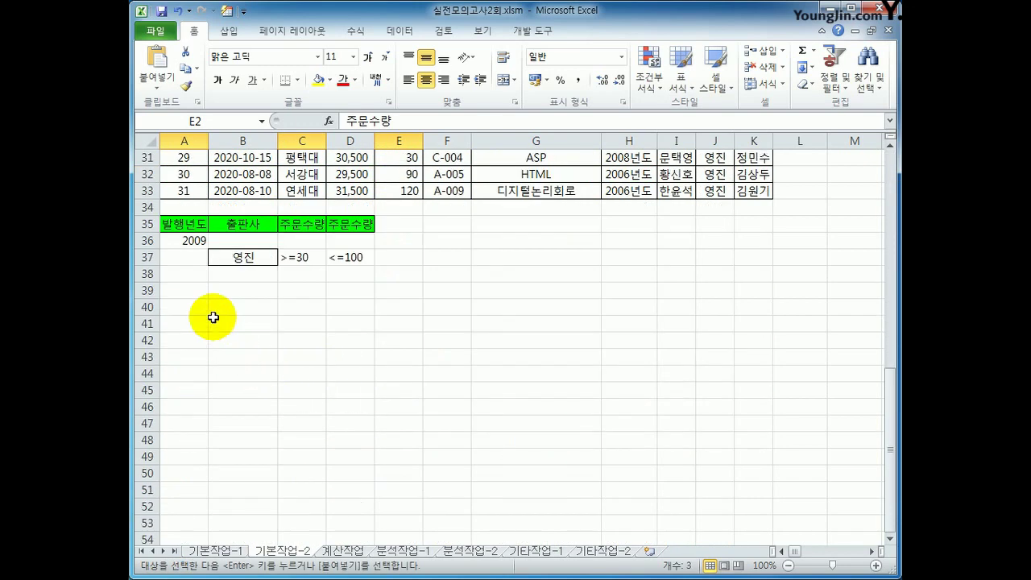
left_click(189, 291)
key("ctrl+v")
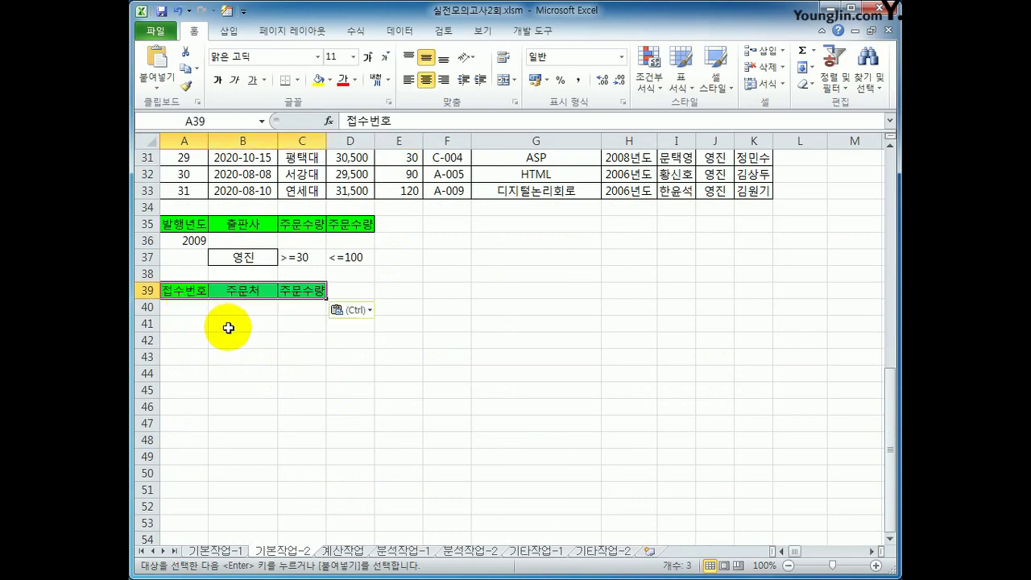
- Copy the 판매단가, 도서코드 and 저자 headers from row 2 of the list into D39:F39
scroll(301, 302, "up", 10)
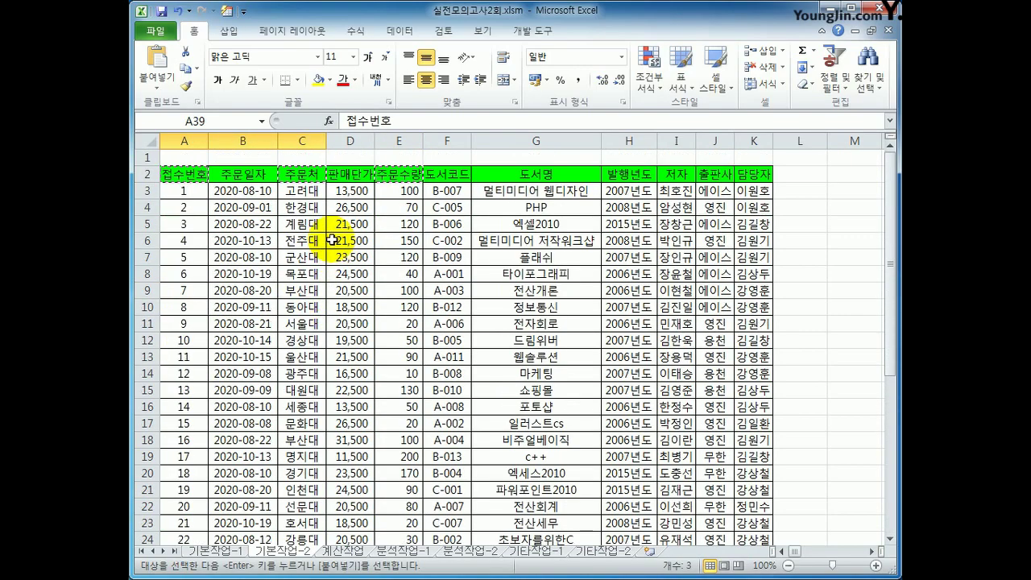
left_click(352, 175)
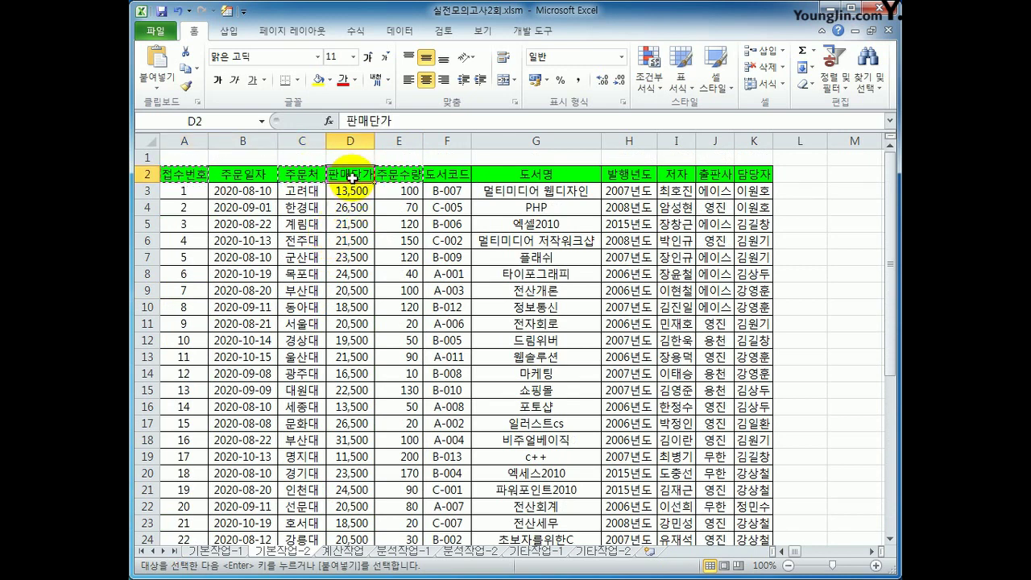
left_click(448, 177, "ctrl")
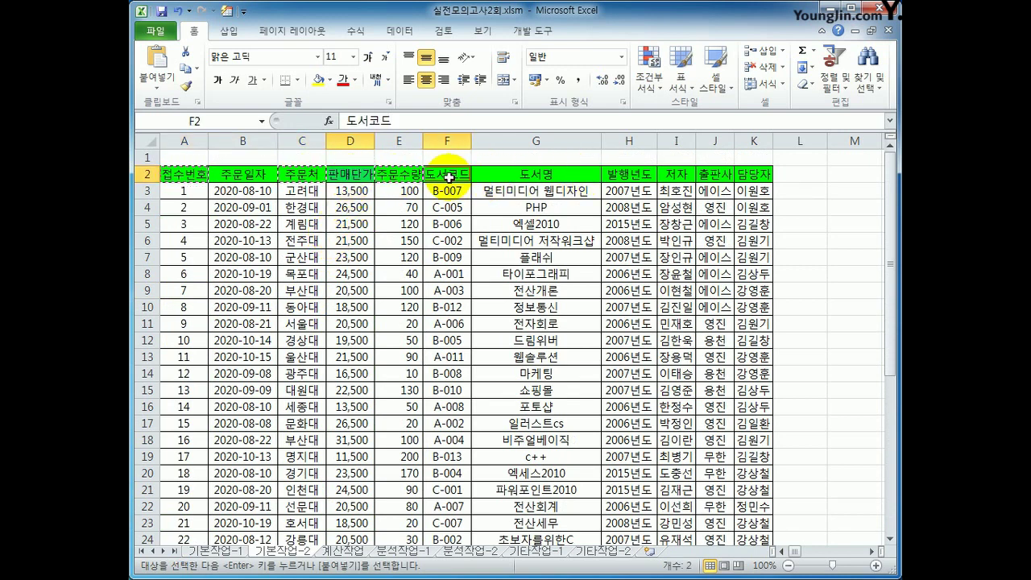
left_click(677, 178, "ctrl")
scroll(679, 246, "down", 4)
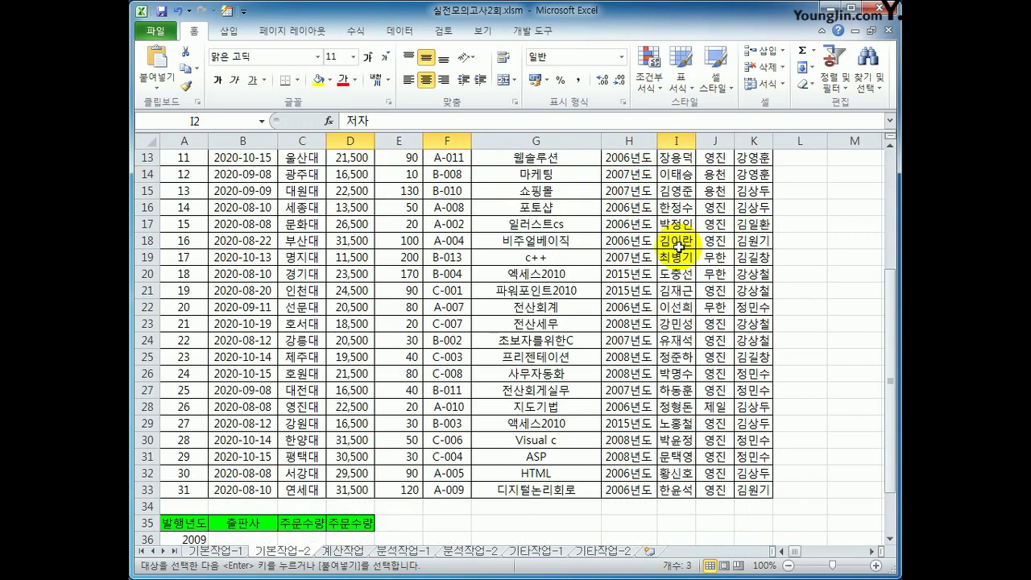
scroll(679, 246, "down", 6)
left_click(348, 291)
key("ctrl+v")
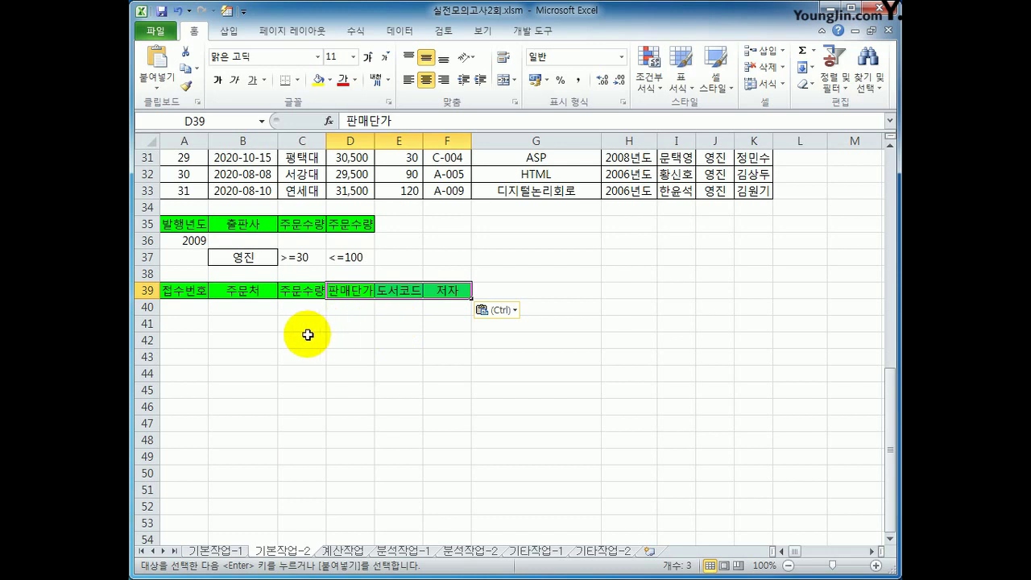
left_click(182, 291)
left_click(238, 290)
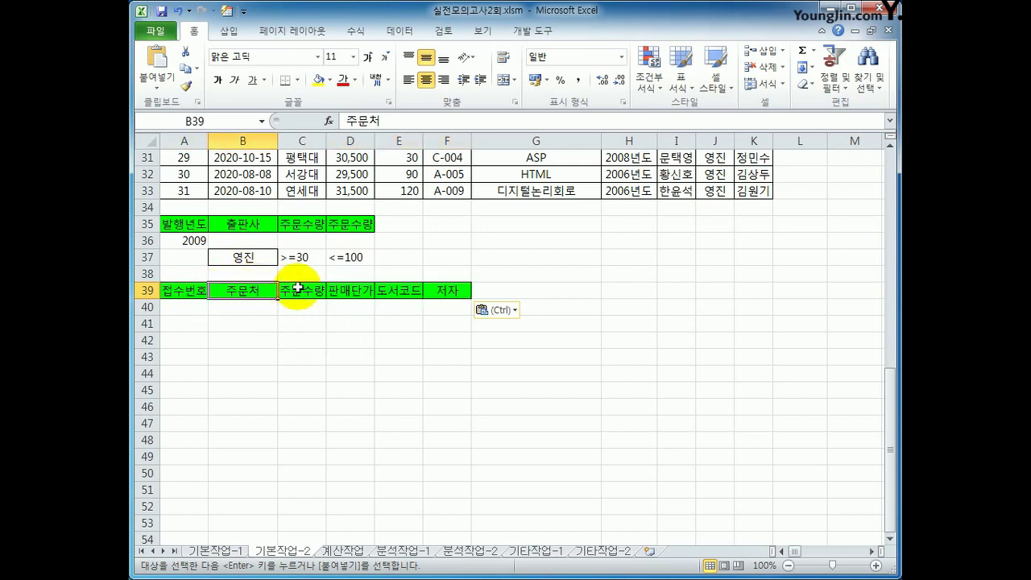
left_click(298, 287)
left_click(342, 289)
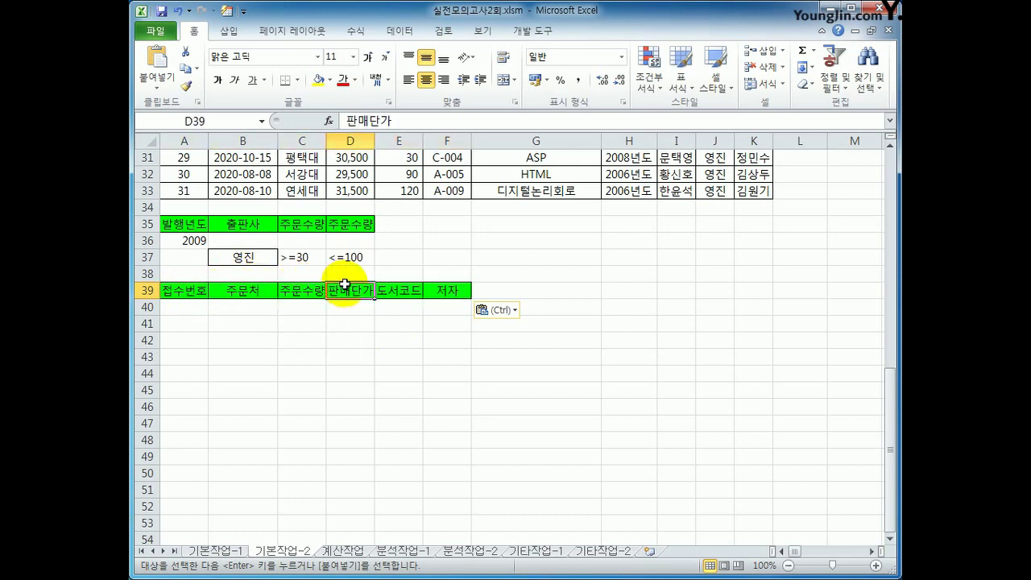
left_click(391, 289)
left_click(442, 291)
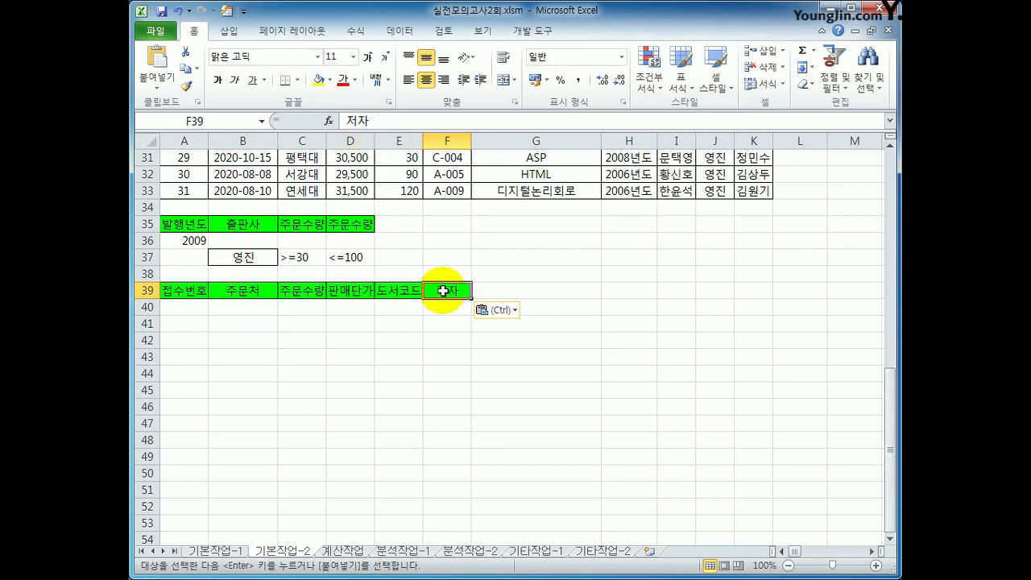
- Start an Advanced Filter on the list A2:K33 and set its criteria range to A35:D37
scroll(443, 291, "up", 3)
scroll(442, 291, "up", 3)
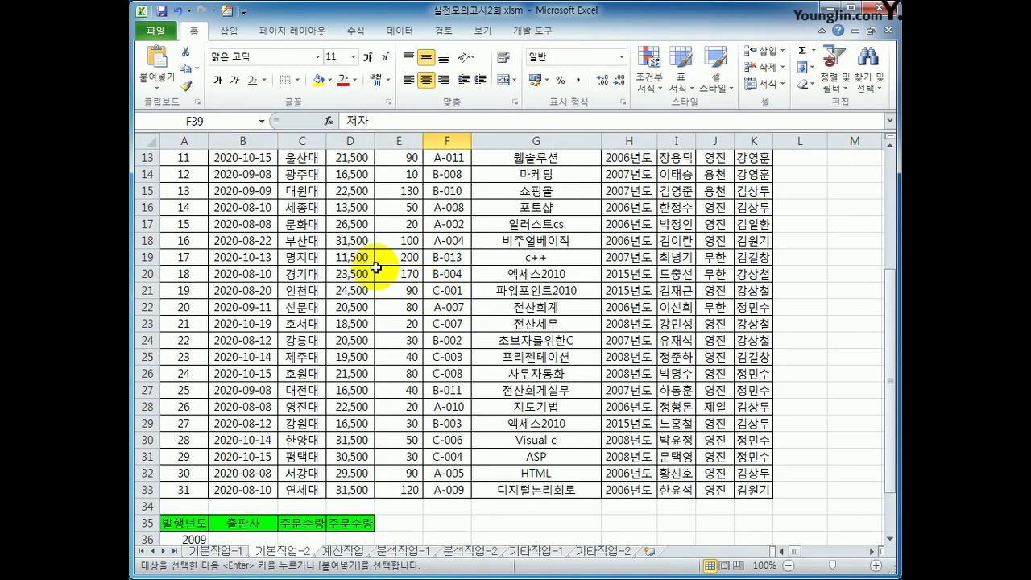
left_click(361, 259)
scroll(362, 263, "up", 4)
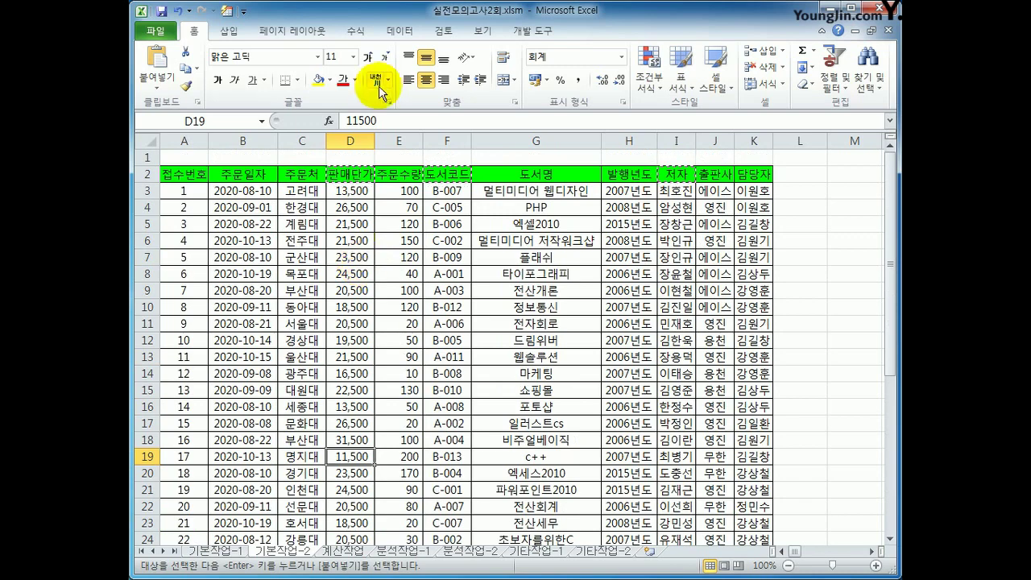
left_click(400, 31)
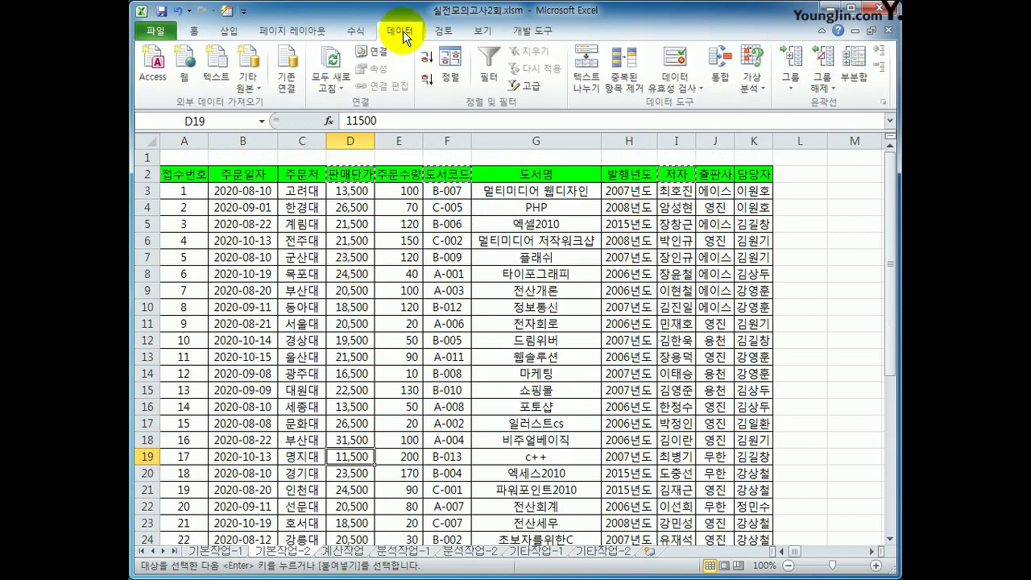
left_click(523, 85)
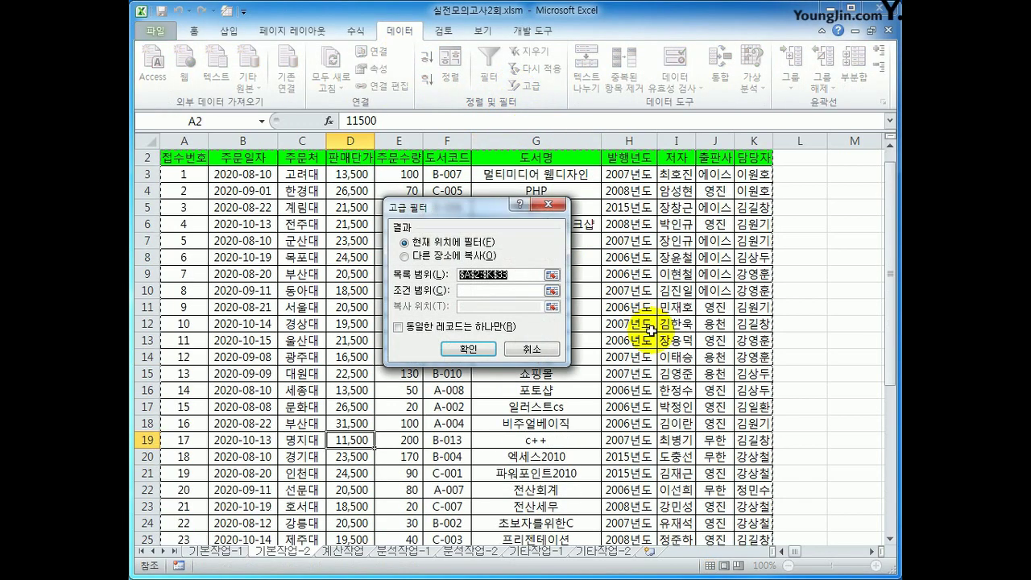
scroll(651, 330, "down", 4)
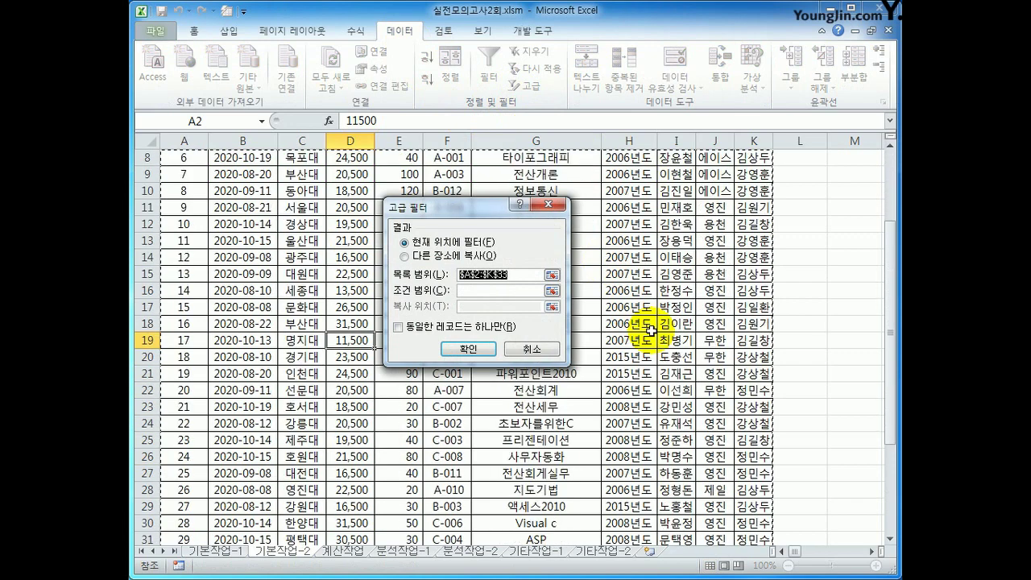
left_click(501, 289)
left_click_drag(184, 506, 343, 497)
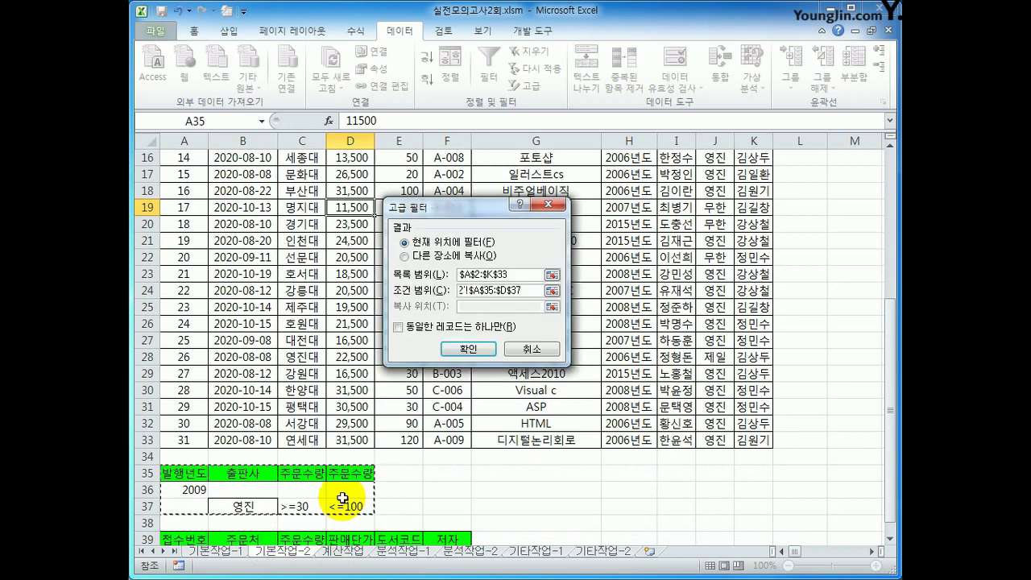
- Have the filter copy its results to another location, the headers in A39:F39, and run it
left_click(446, 257)
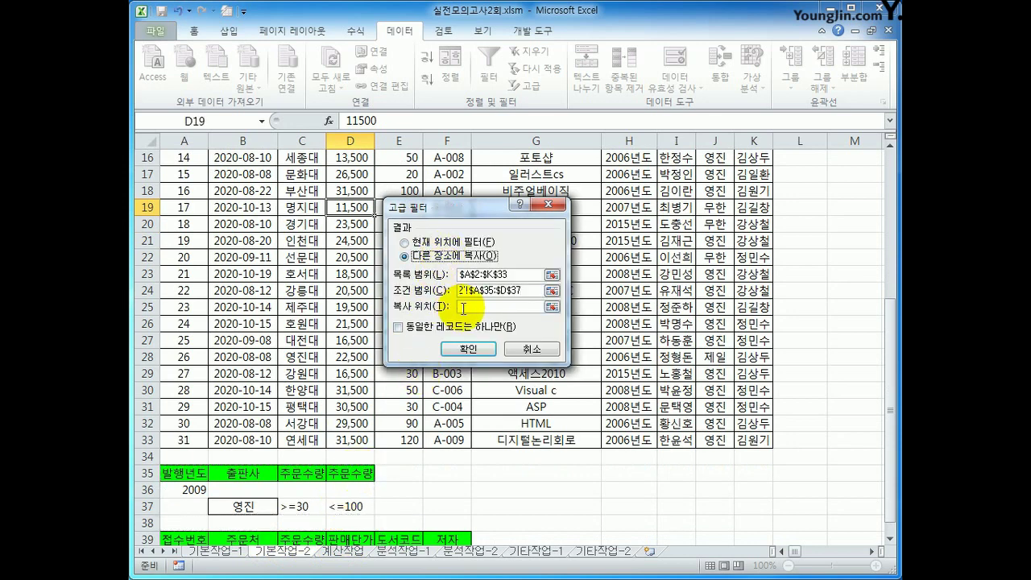
left_click(499, 306)
scroll(322, 403, "down", 1)
left_click(188, 490)
left_click_drag(189, 490, 437, 490)
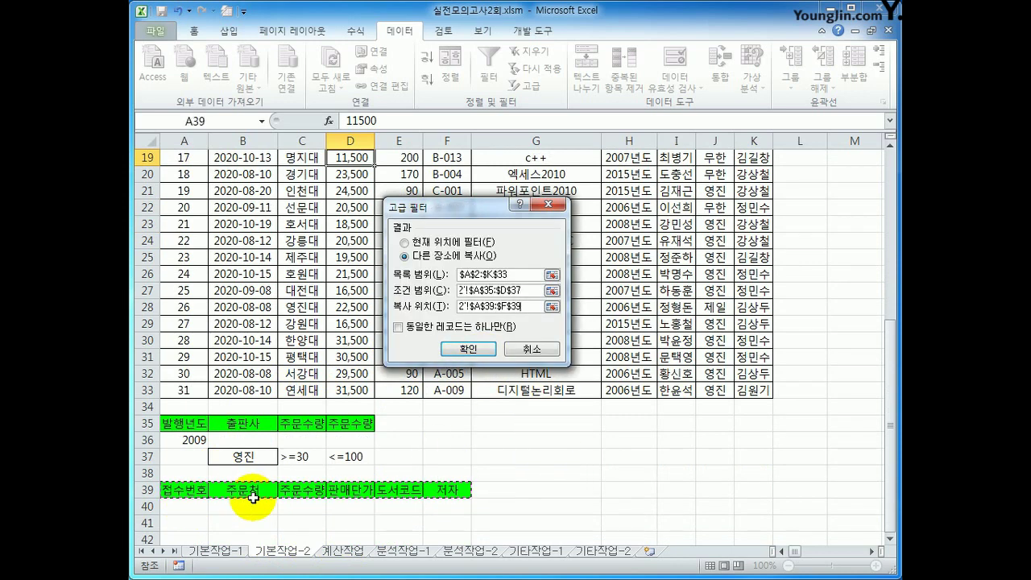
left_click(467, 349)
scroll(523, 403, "down", 3)
scroll(524, 403, "down", 3)
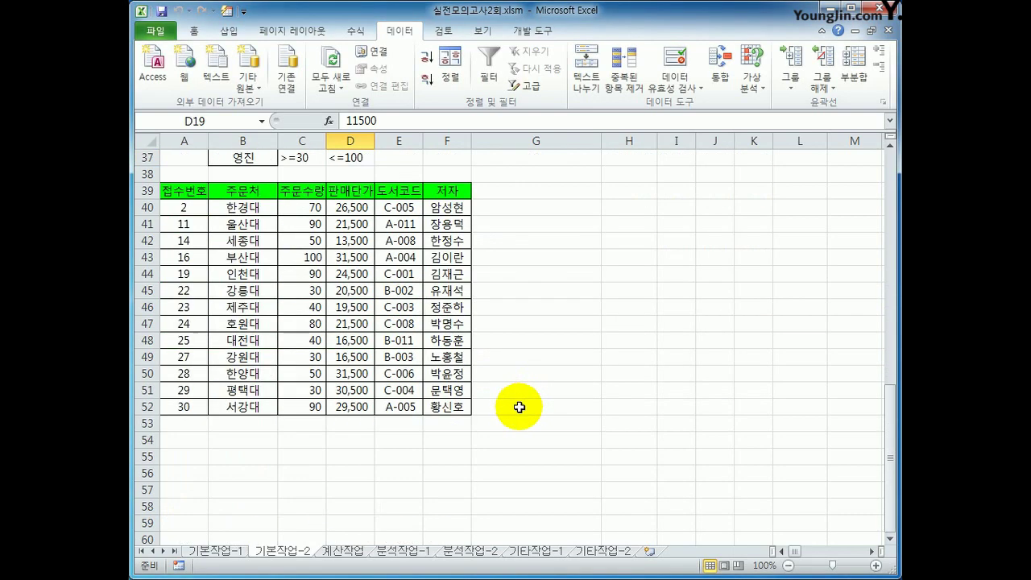
scroll(519, 406, "up", 1)
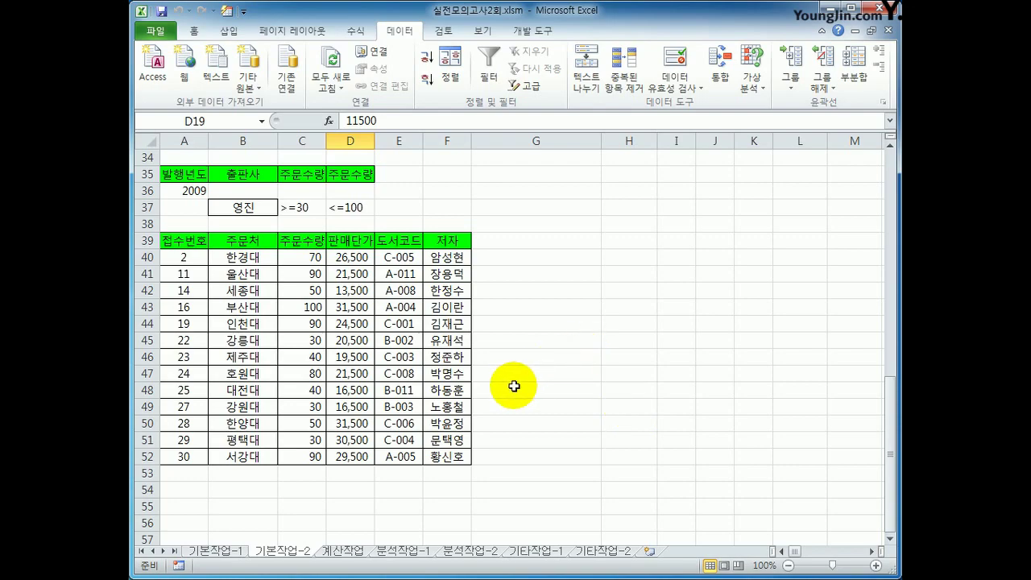
- Select A3:K33 and start a new conditional formatting rule that uses a formula to determine the formatted cells
scroll(514, 386, "up", 11)
left_click_drag(183, 191, 755, 509)
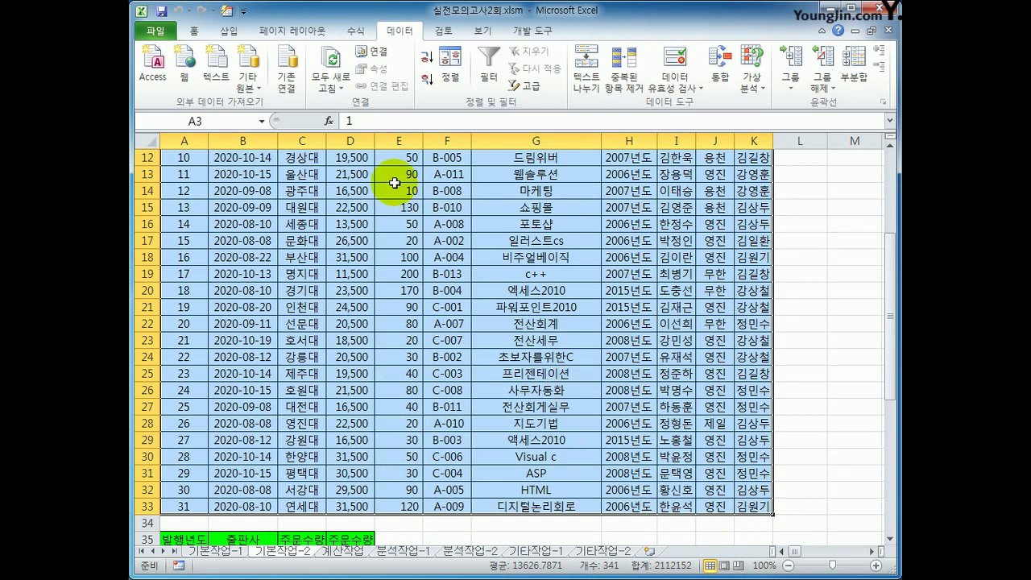
left_click(192, 31)
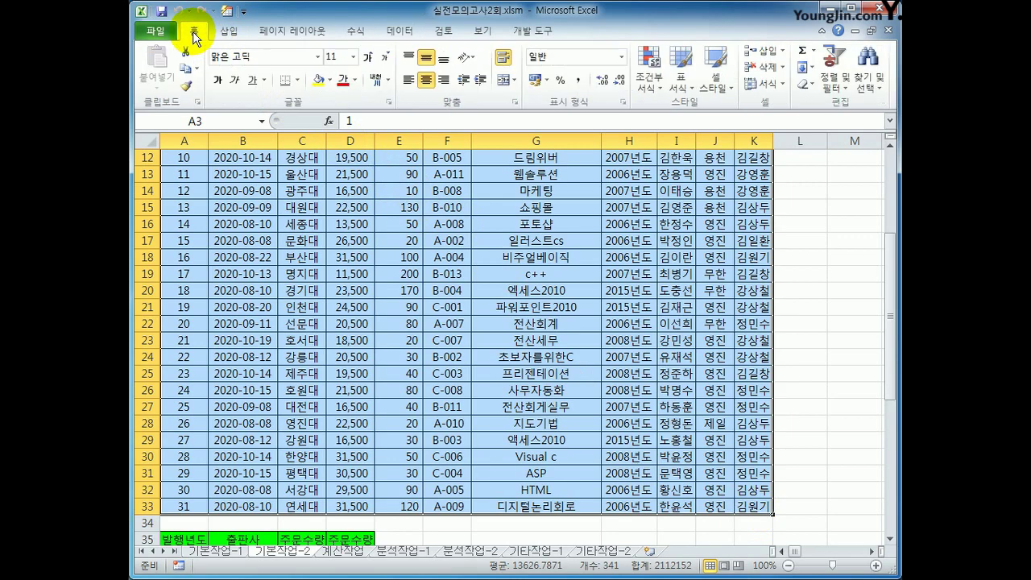
left_click(649, 81)
left_click(709, 279)
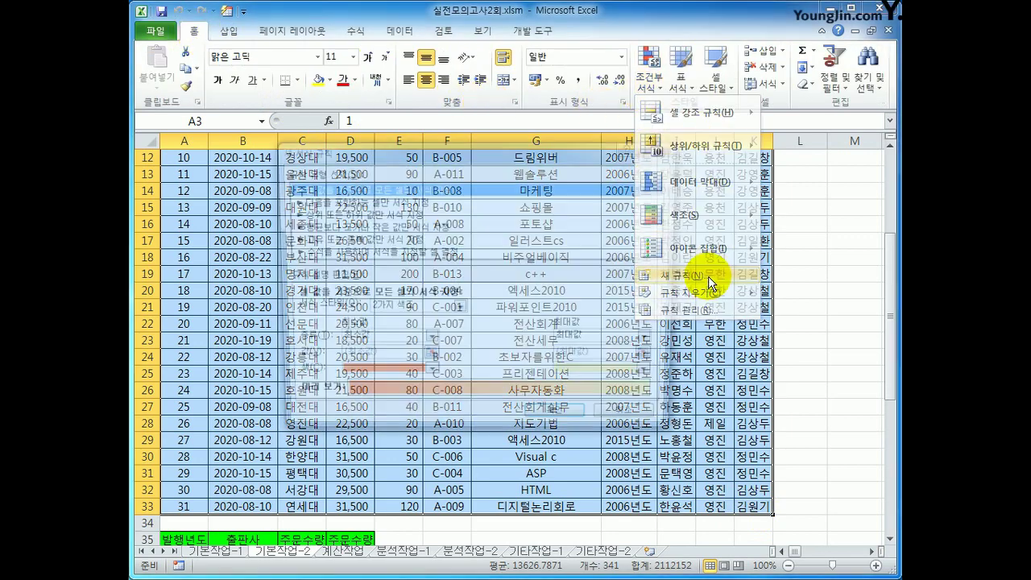
left_click(533, 253)
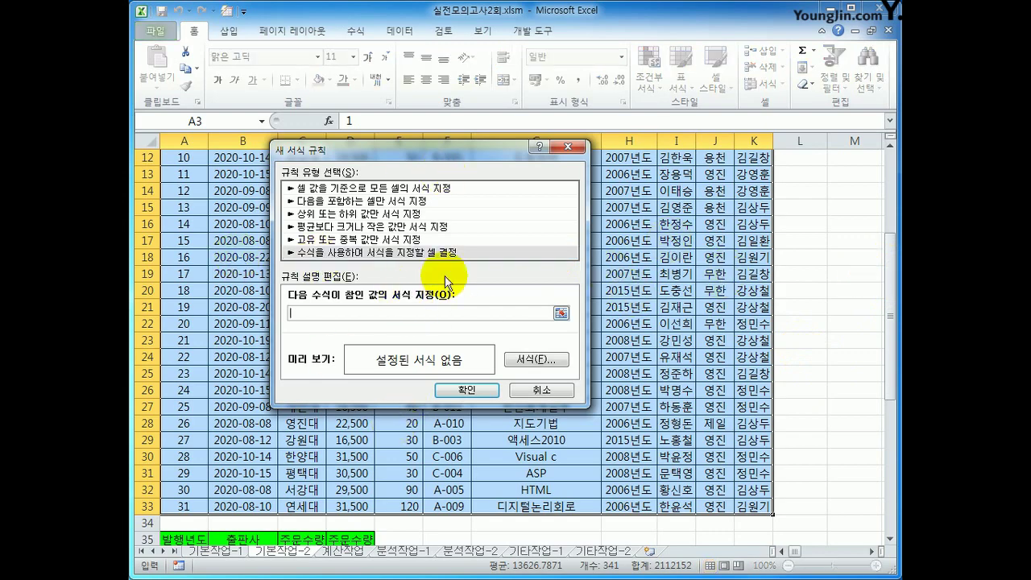
left_click_drag(893, 322, 891, 214)
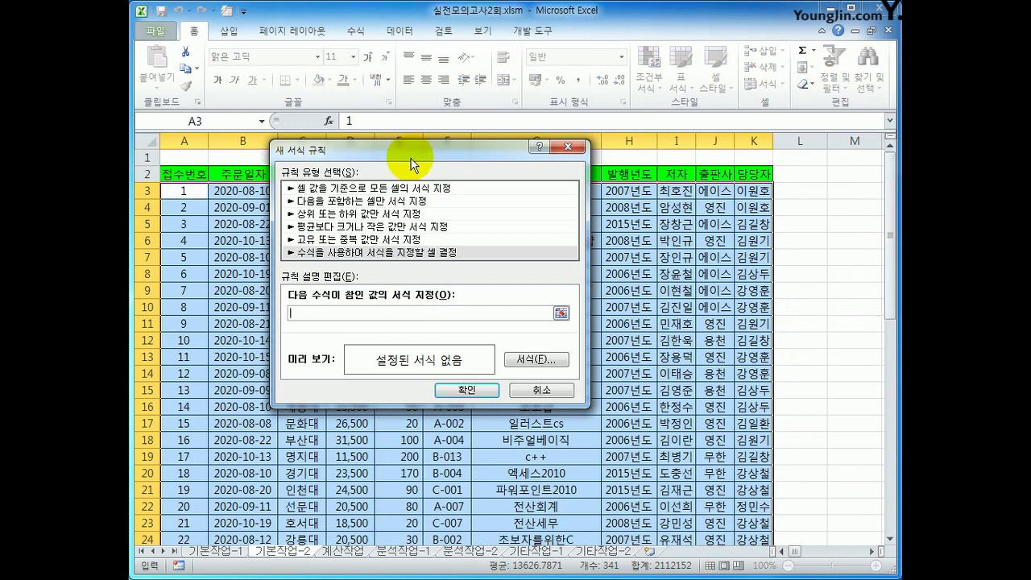
left_click_drag(408, 154, 635, 218)
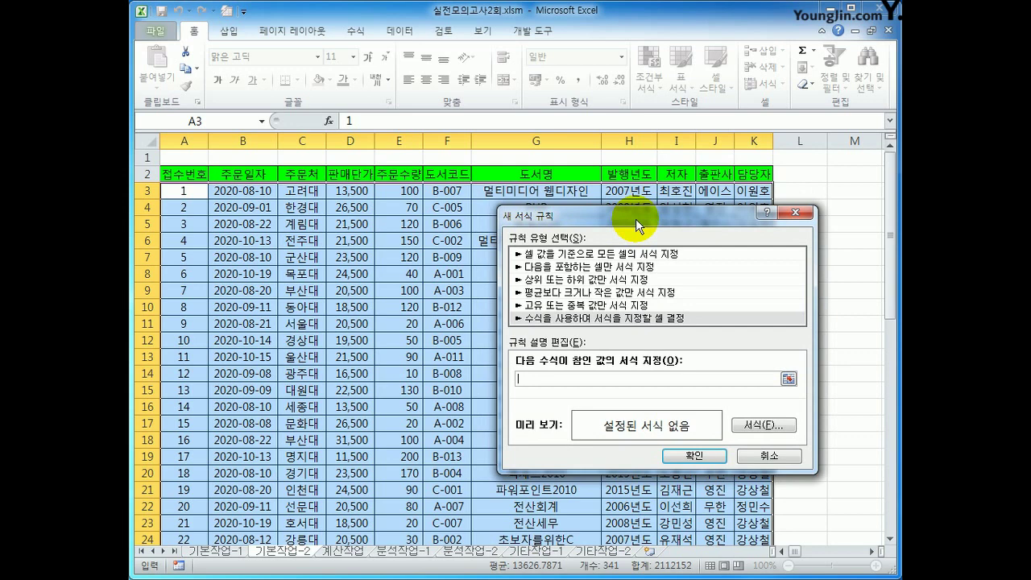
- Begin the rule's formula with =row(), leaving out any cell reference
type("ㅋ")
type("=row")
type("+")
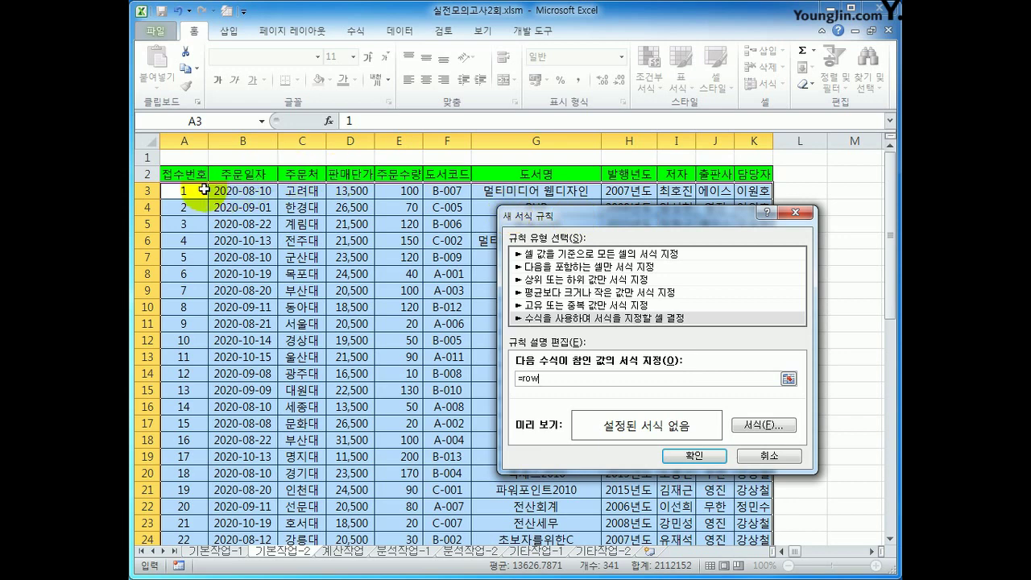
left_click(204, 190)
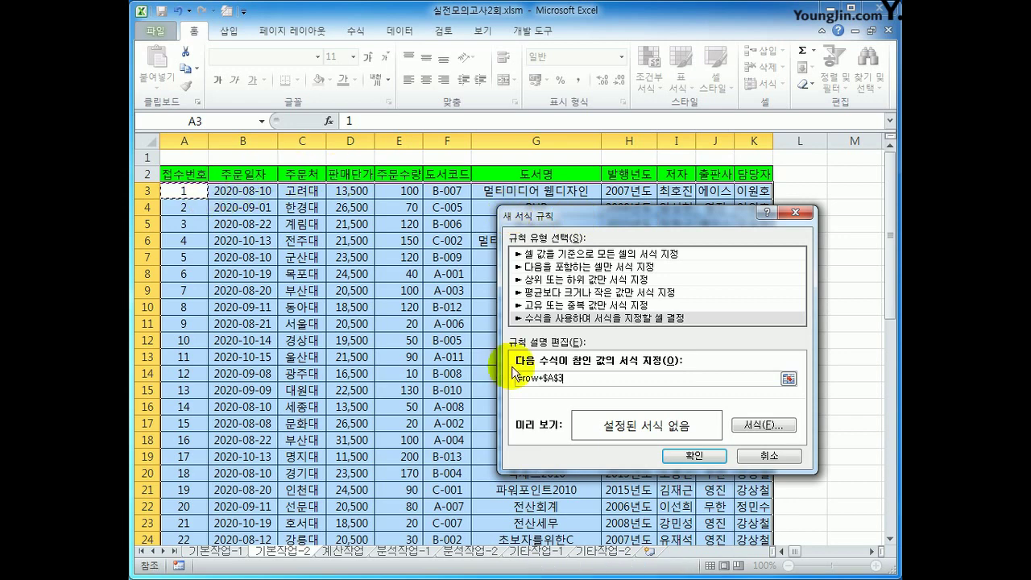
left_click(670, 378)
key("BackSpace")
key("BackSpace")
key("BackSpace")
key("BackSpace")
key("BackSpace")
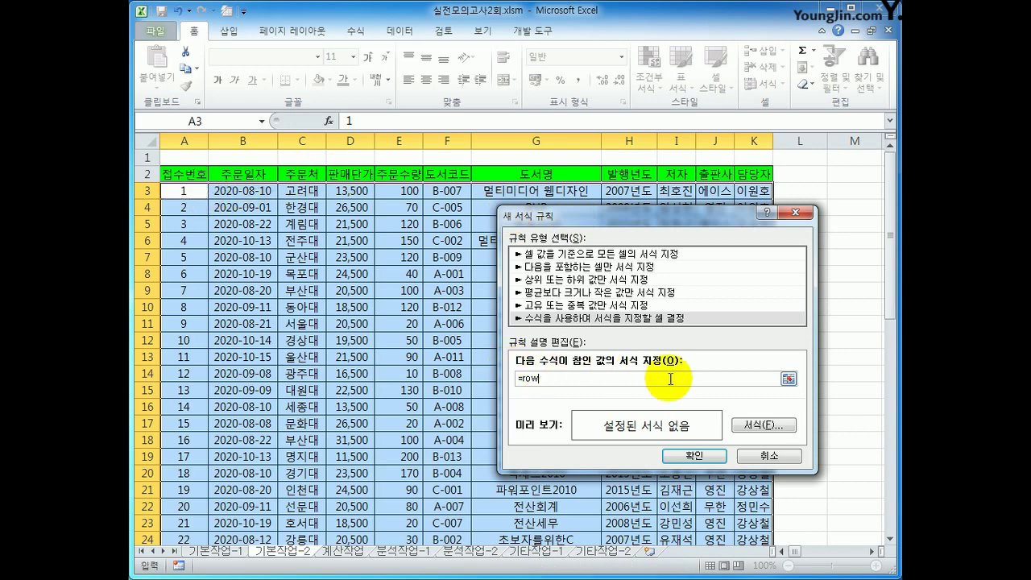
type("(")
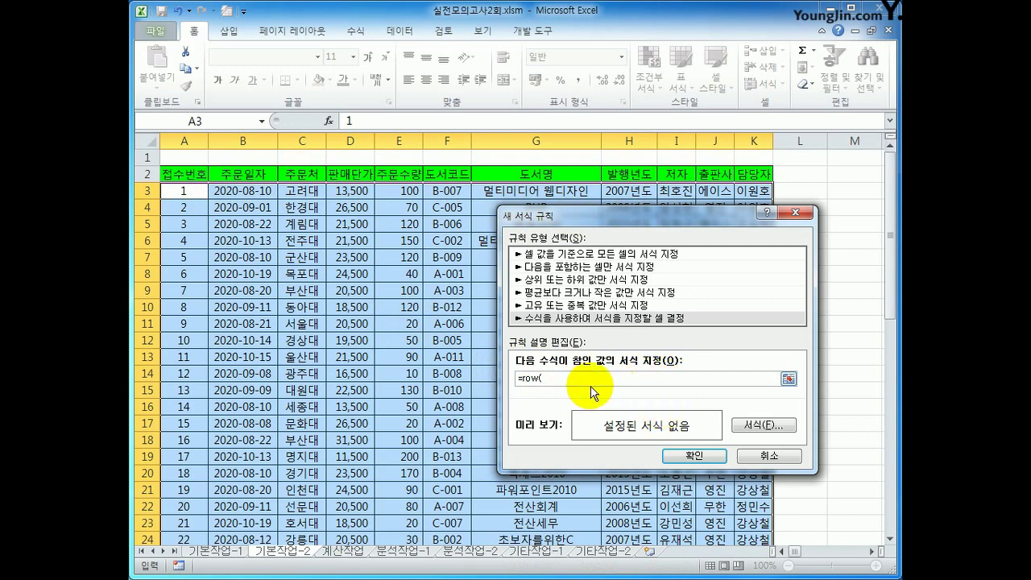
type(")")
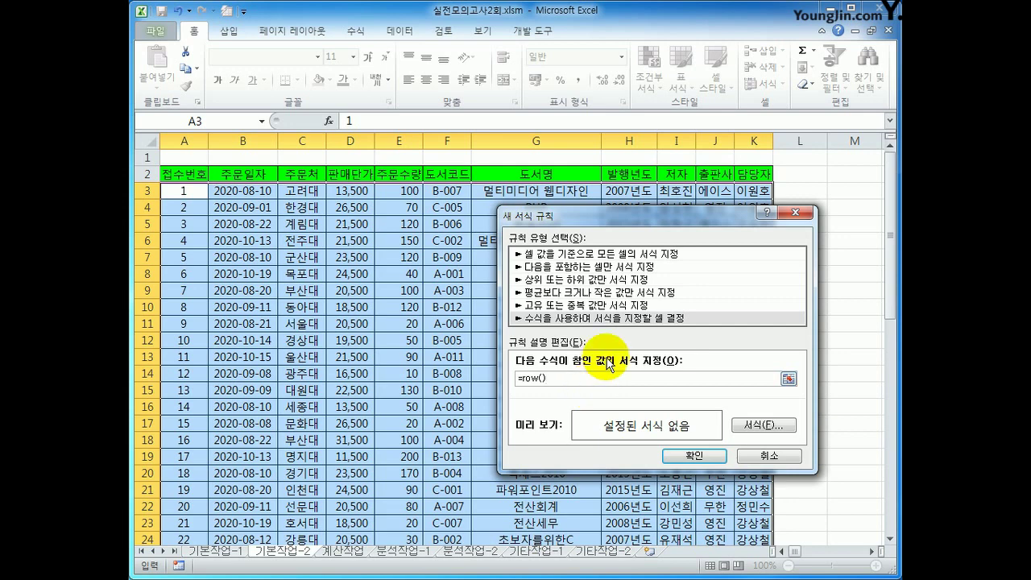
key("BackSpace")
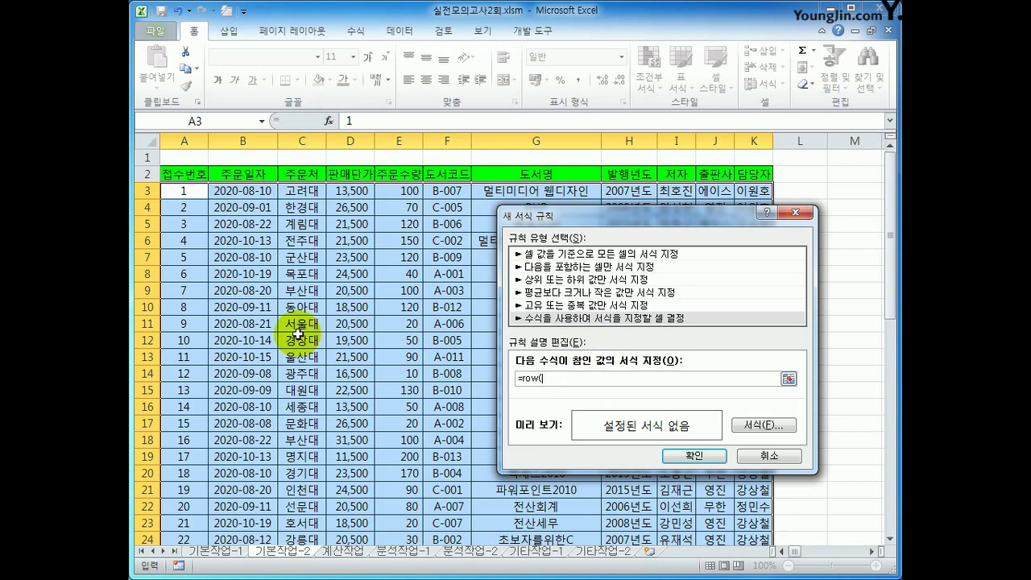
left_click(196, 192)
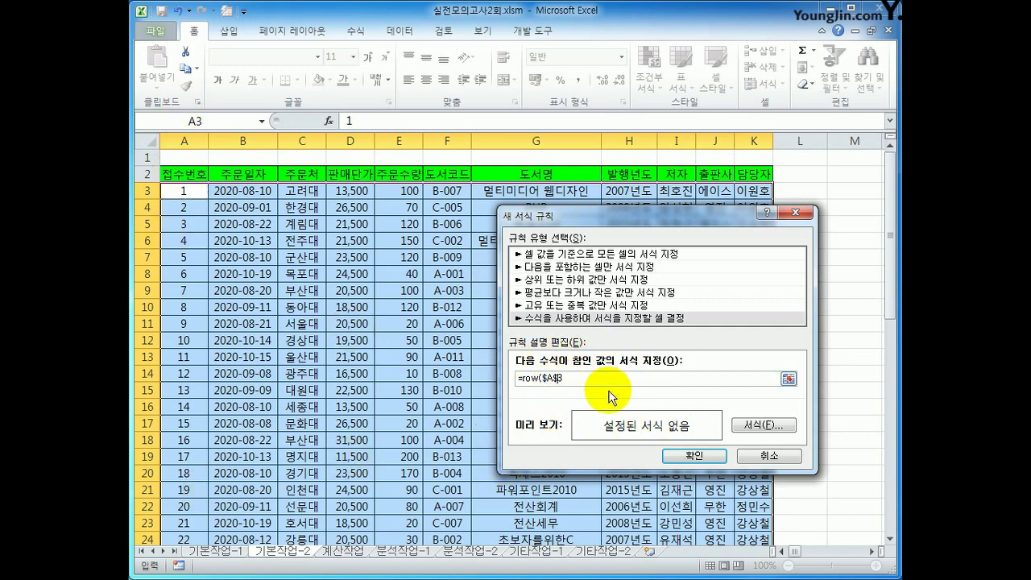
left_click(624, 377)
key("F4")
key("F4")
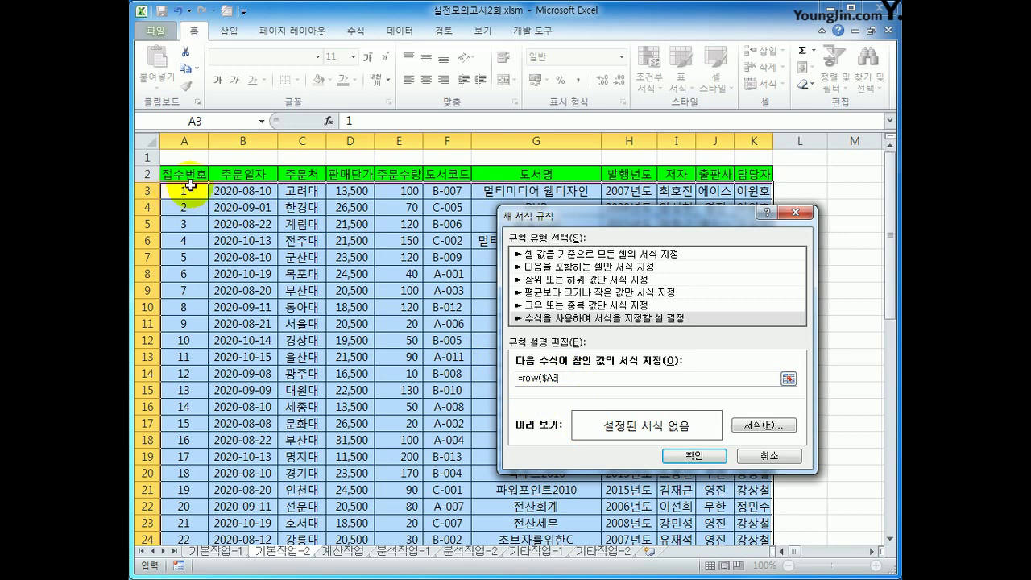
key("BackSpace")
key("BackSpace")
key("BackSpace")
type(")")
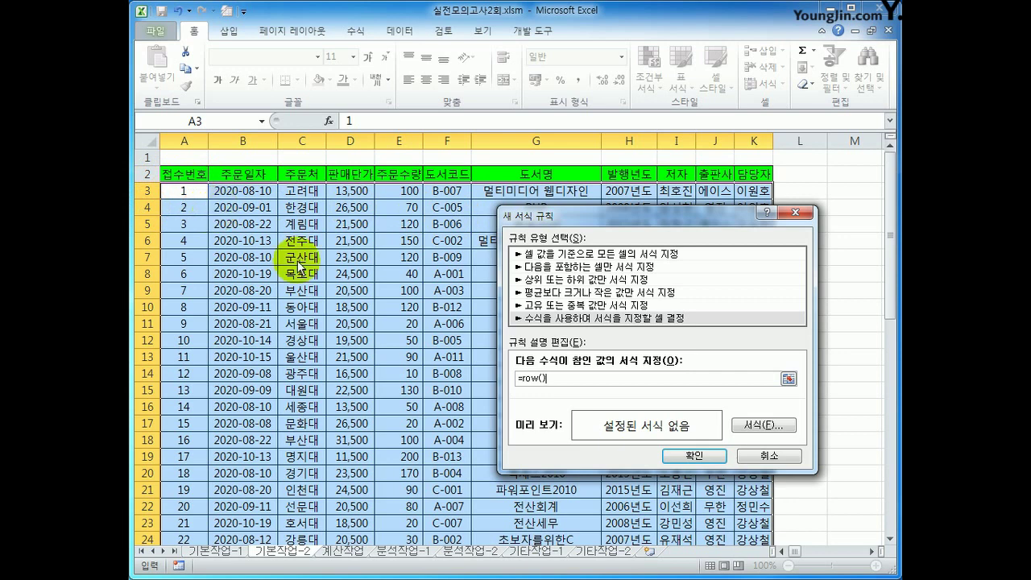
- Complete the rule's formula as =mod(row(),2)=1 to match the odd-numbered rows
left_click_drag(547, 378, 520, 379)
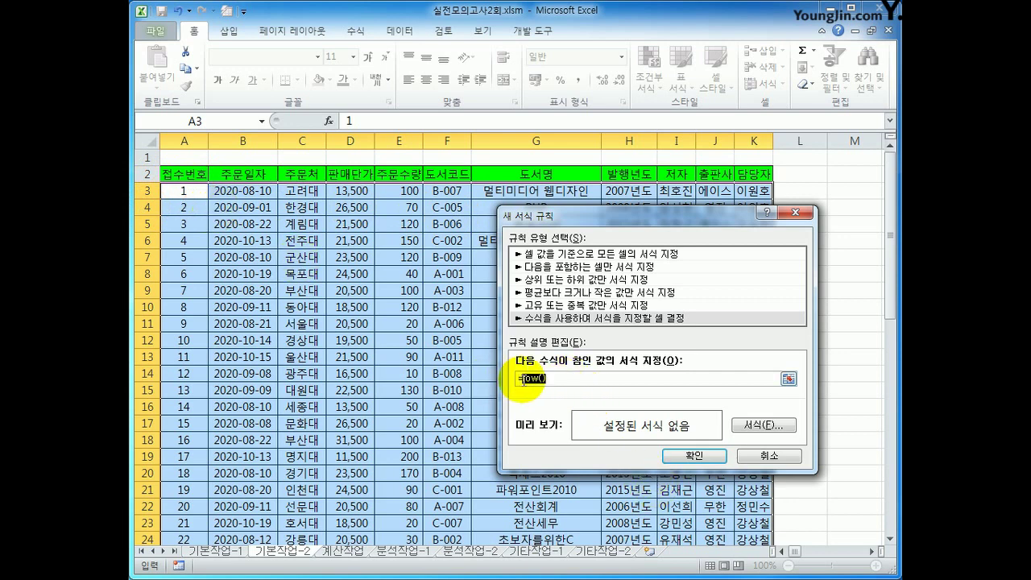
left_click(569, 376)
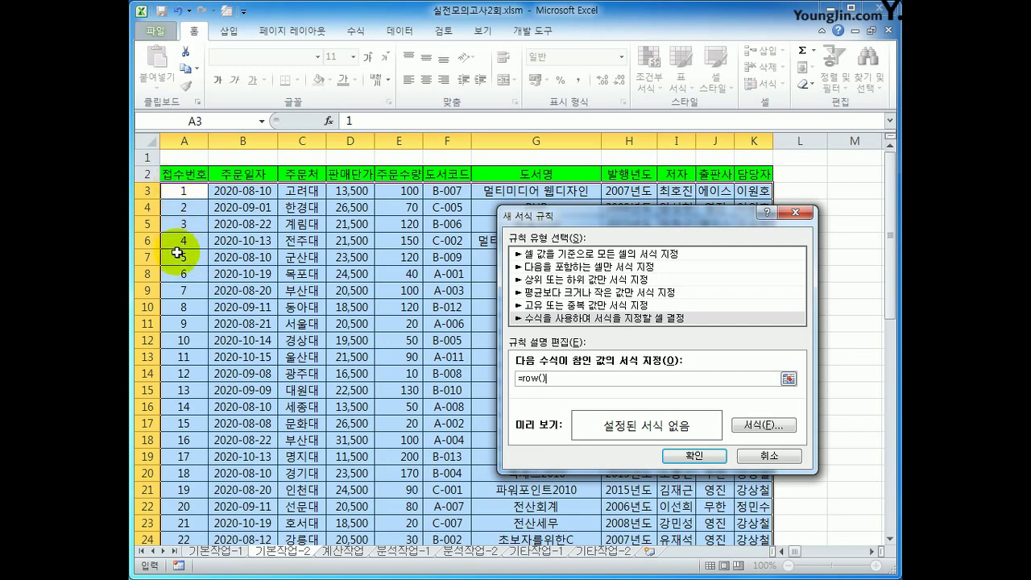
left_click(520, 378)
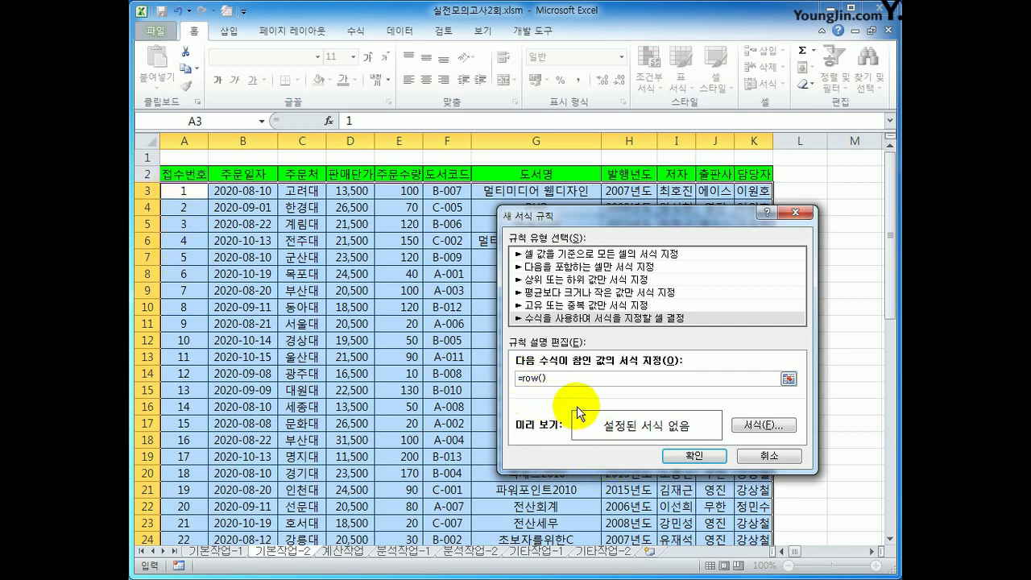
type("mod(")
left_click(586, 378)
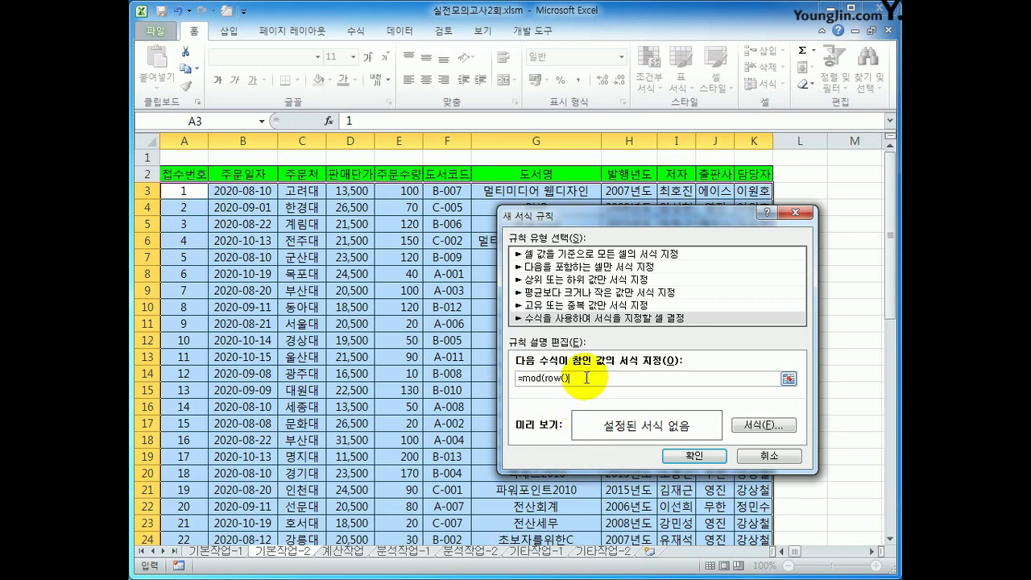
type(",2)=1")
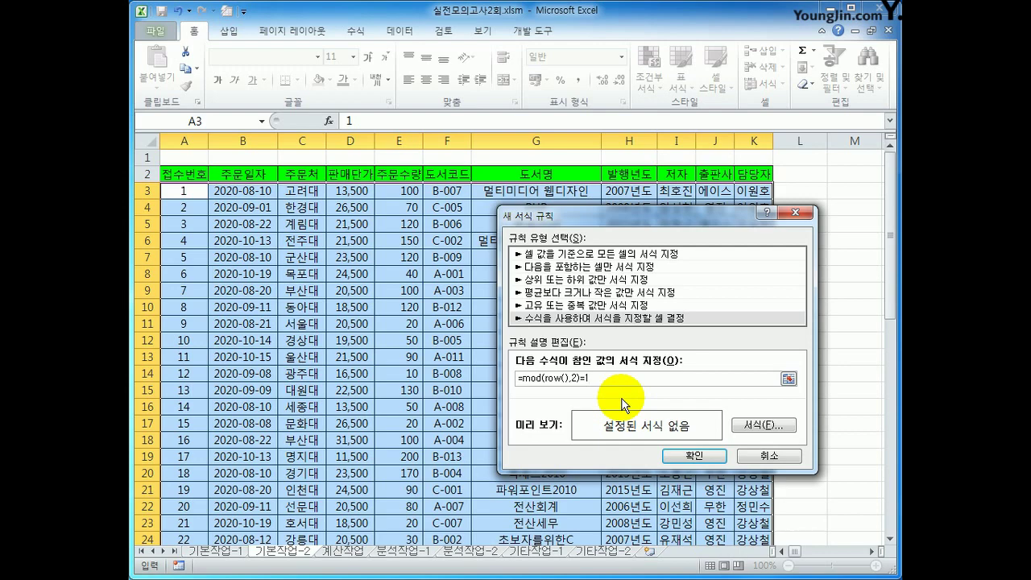
- Give the rule a light green (연한 녹색) standard background fill and apply it to the selected data
left_click(777, 429)
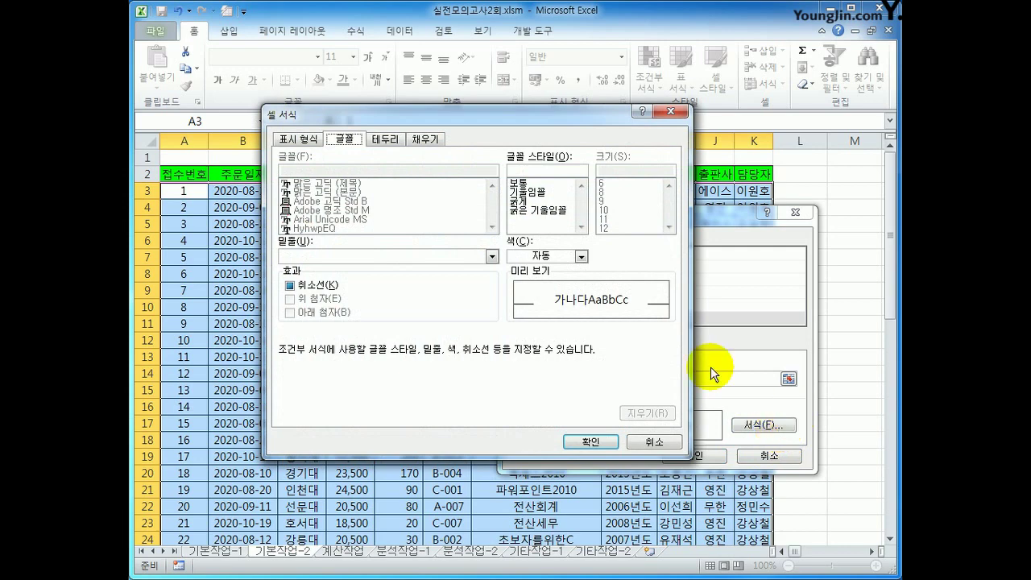
left_click(433, 144)
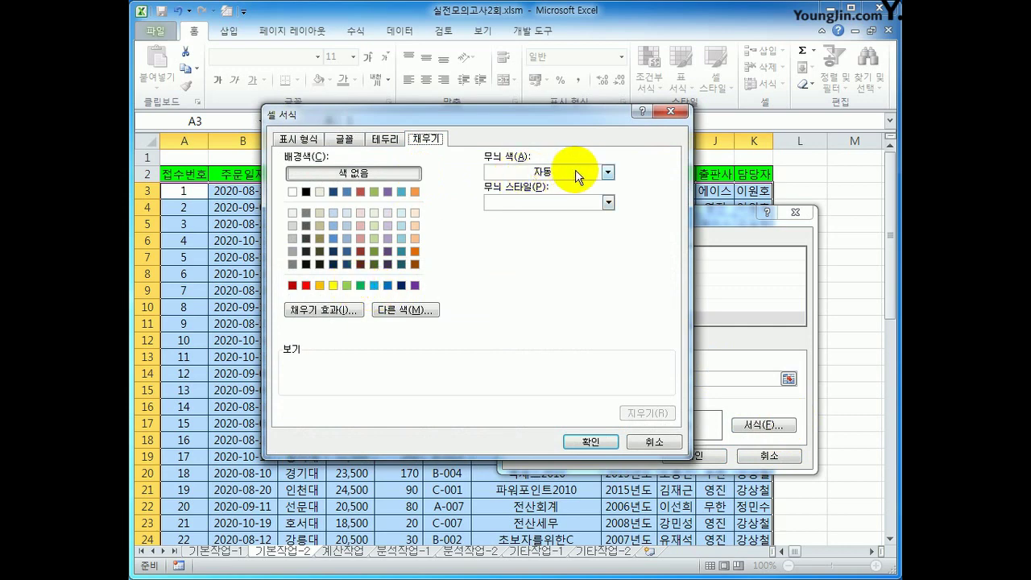
left_click(597, 175)
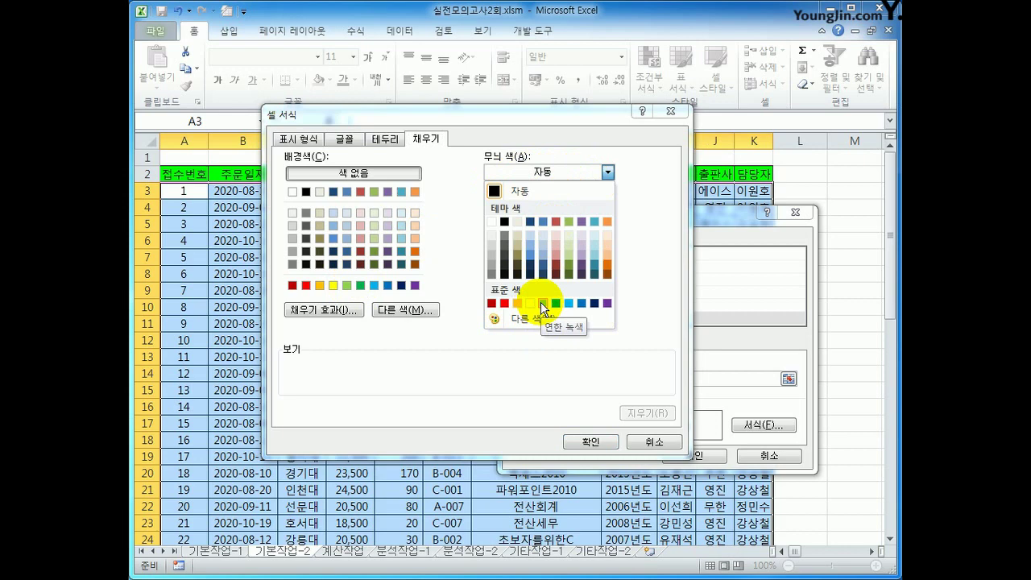
left_click(357, 293)
left_click(347, 285)
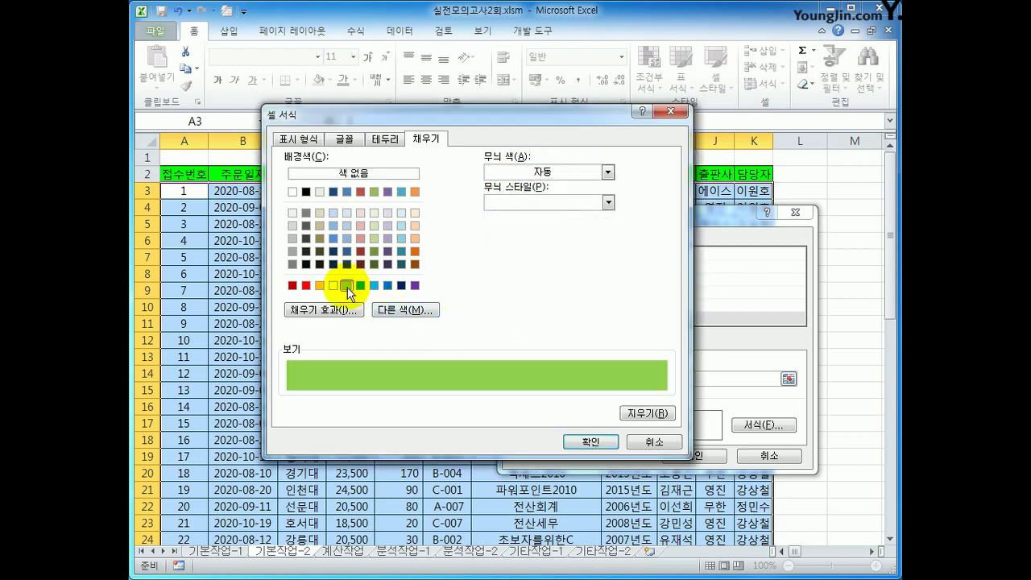
left_click(610, 442)
left_click(681, 456)
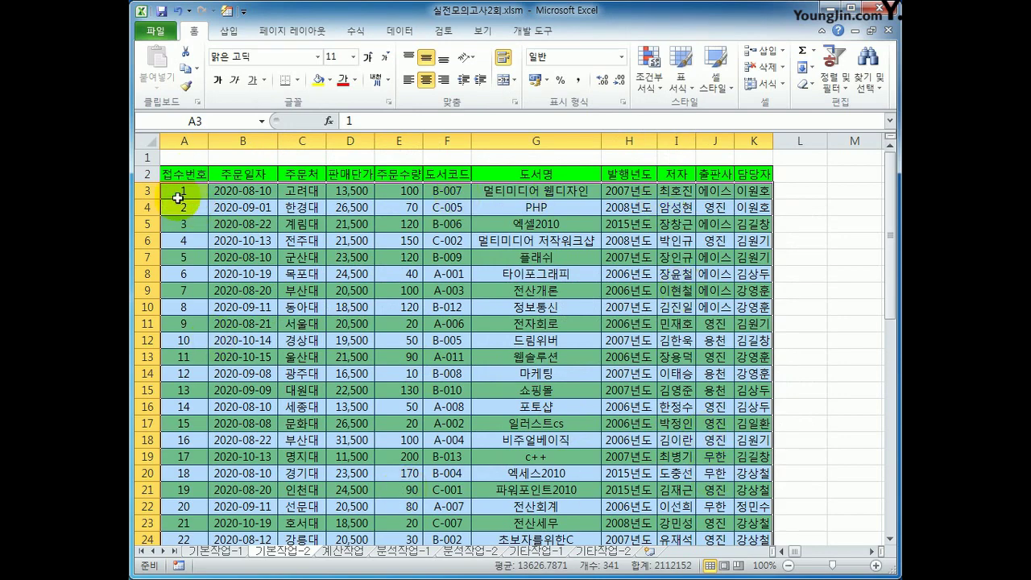
left_click(179, 194)
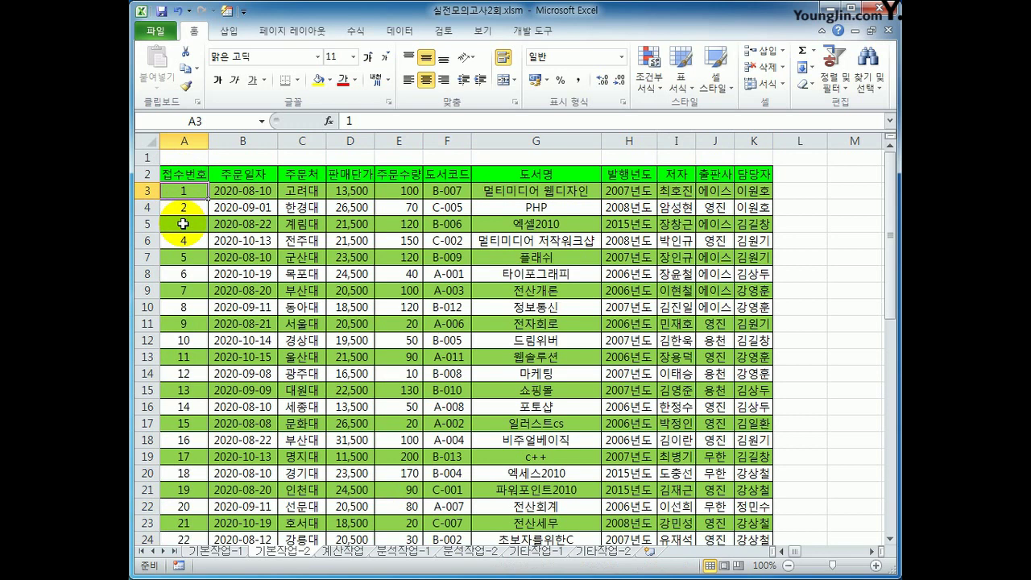
left_click(183, 224)
left_click(185, 257)
left_click(194, 290)
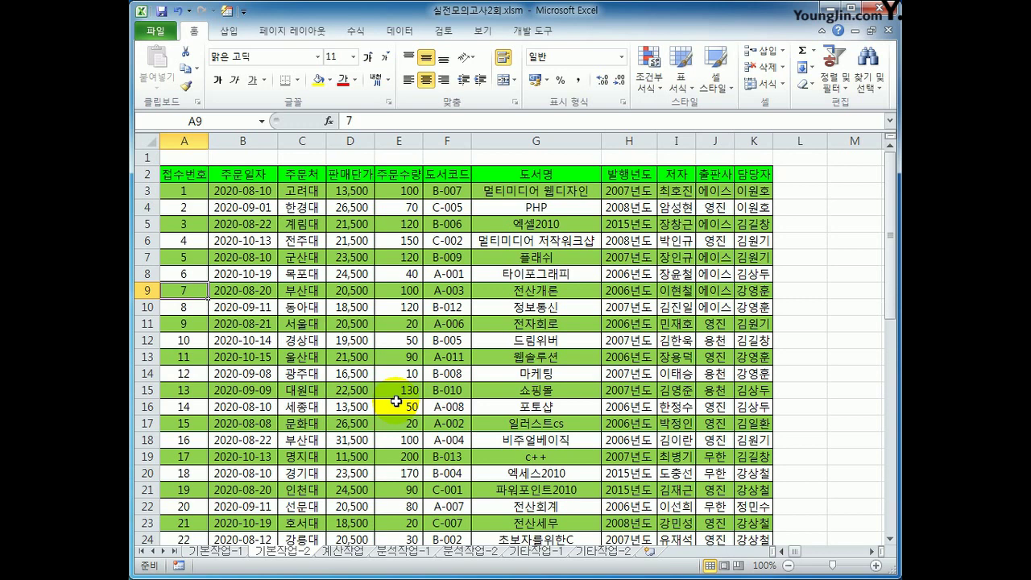
left_click(303, 195)
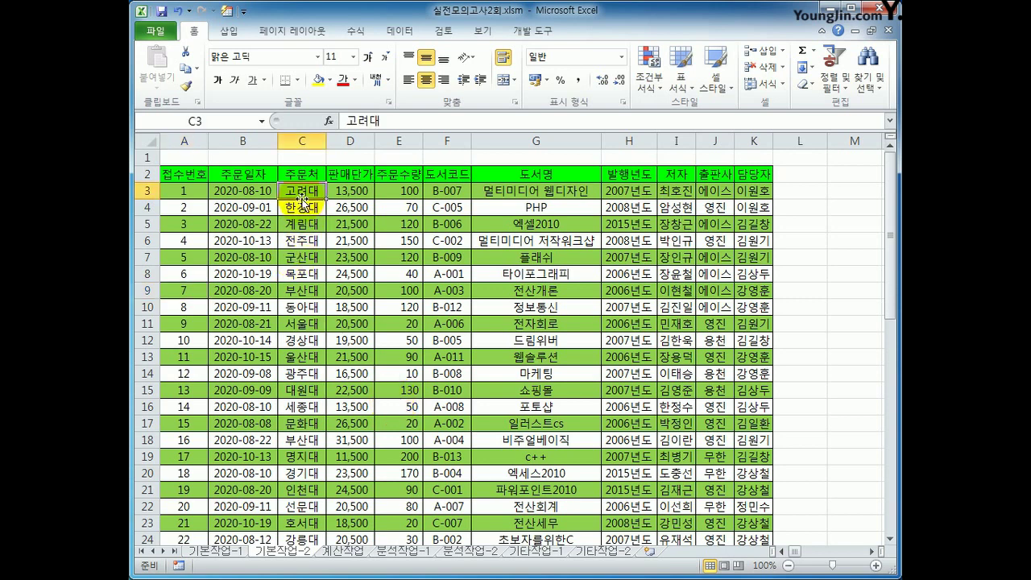
- Open the page setup of the sheet and centre the printout on the page both horizontally (가로) and vertically (세로)
left_click(317, 32)
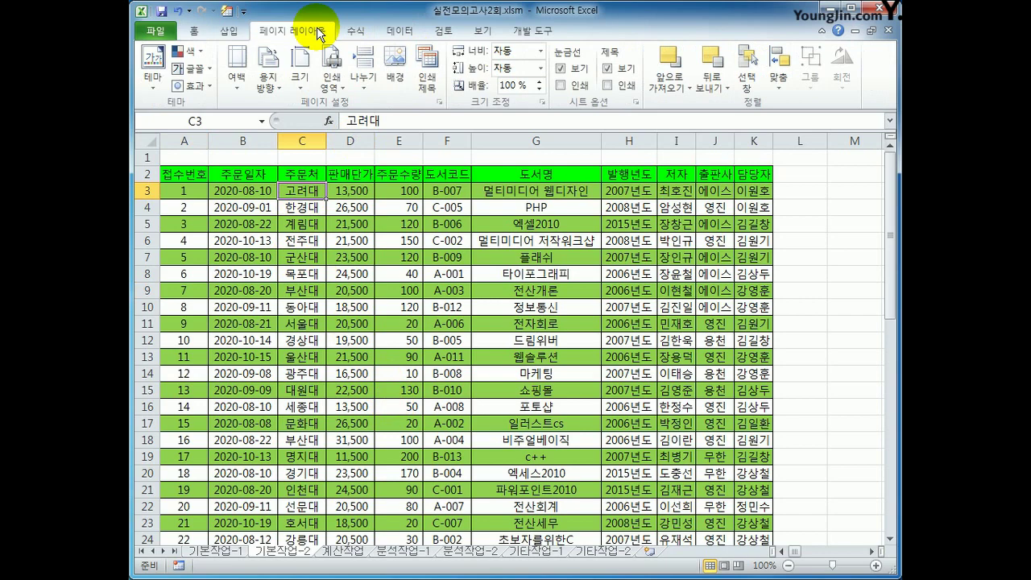
left_click(439, 102)
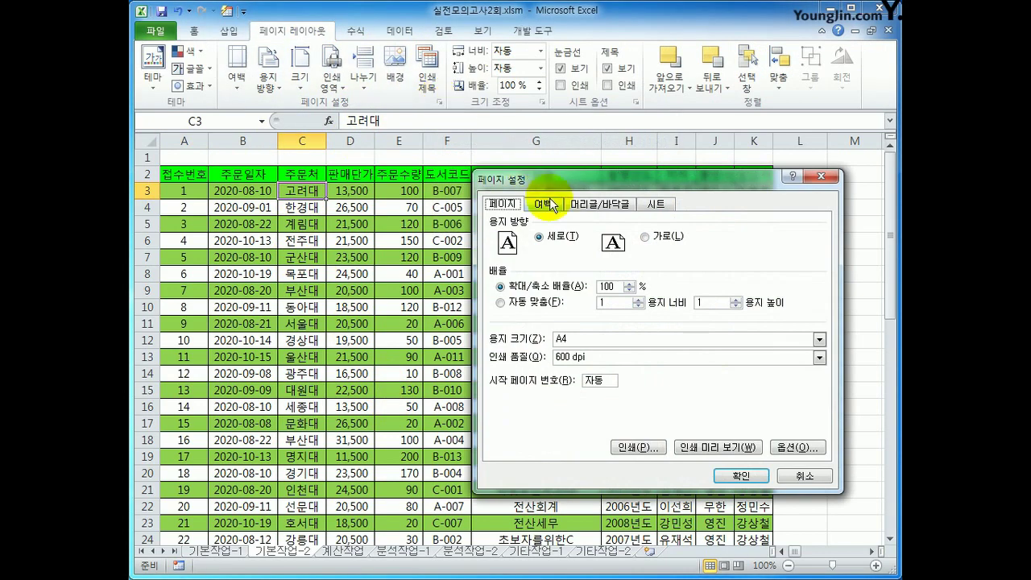
left_click_drag(551, 182, 442, 160)
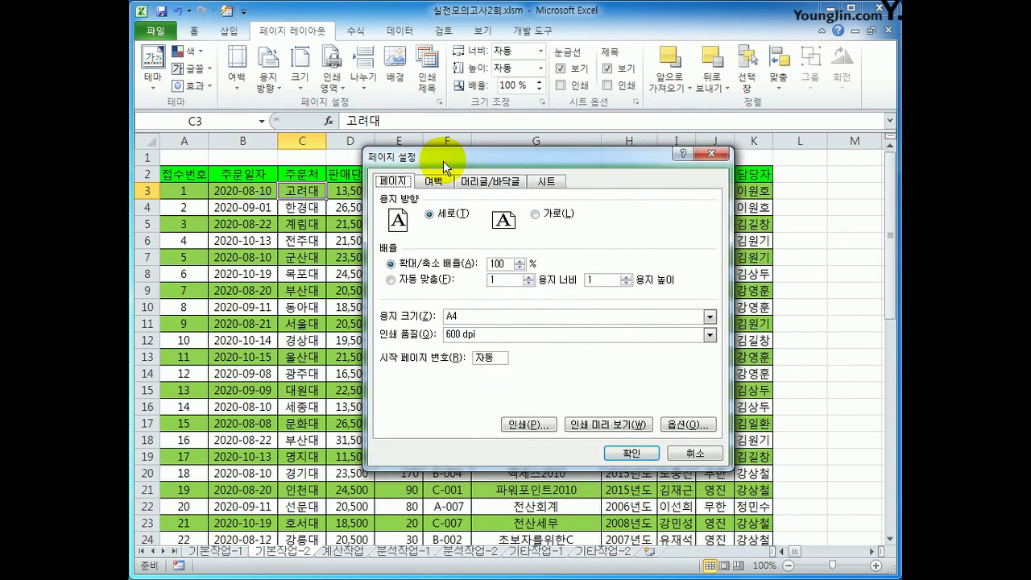
left_click(435, 182)
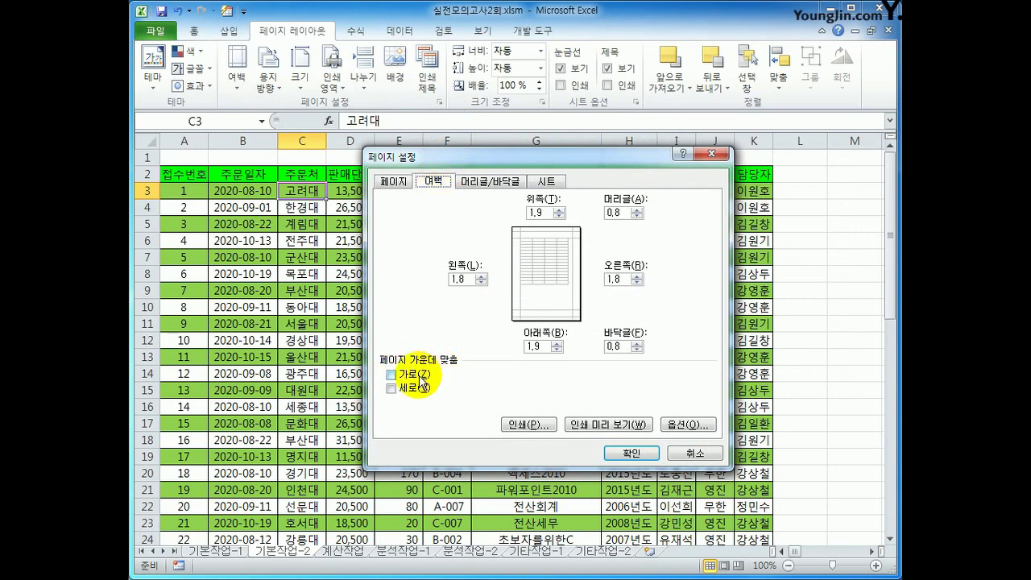
left_click(412, 375)
left_click(416, 389)
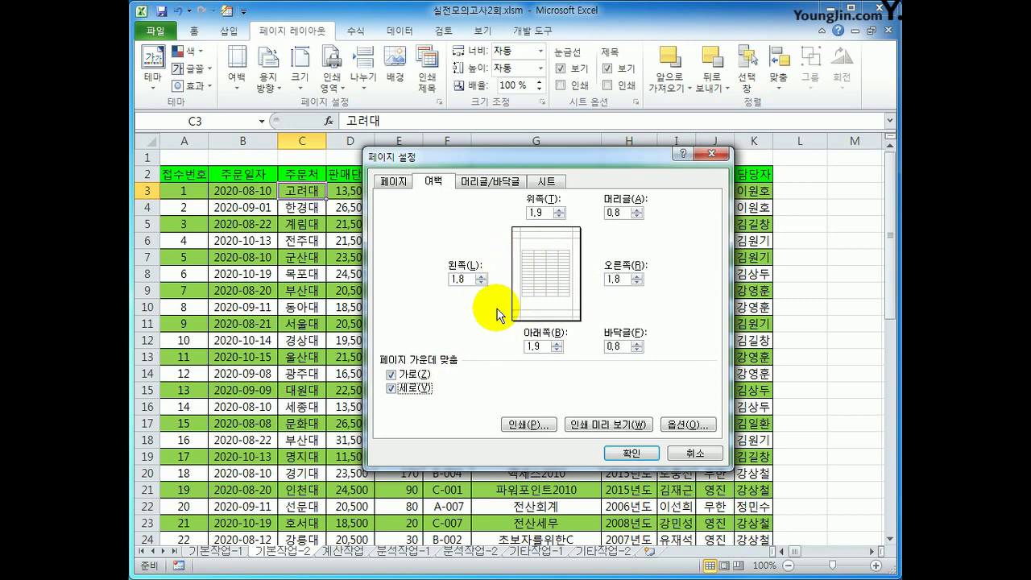
- Create a custom footer whose centre section shows the page number, a slash and the total number of pages
left_click(486, 185)
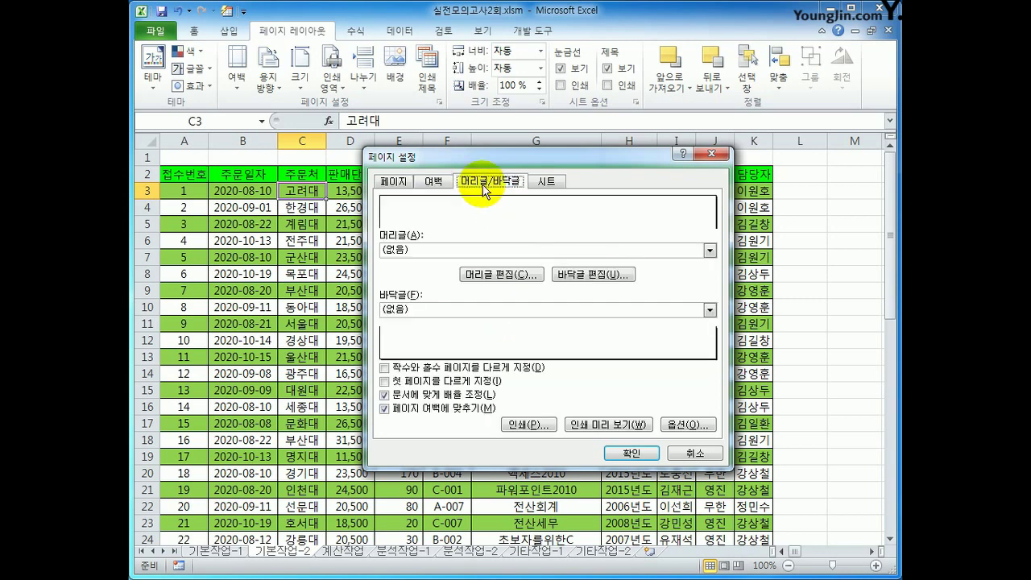
left_click(584, 275)
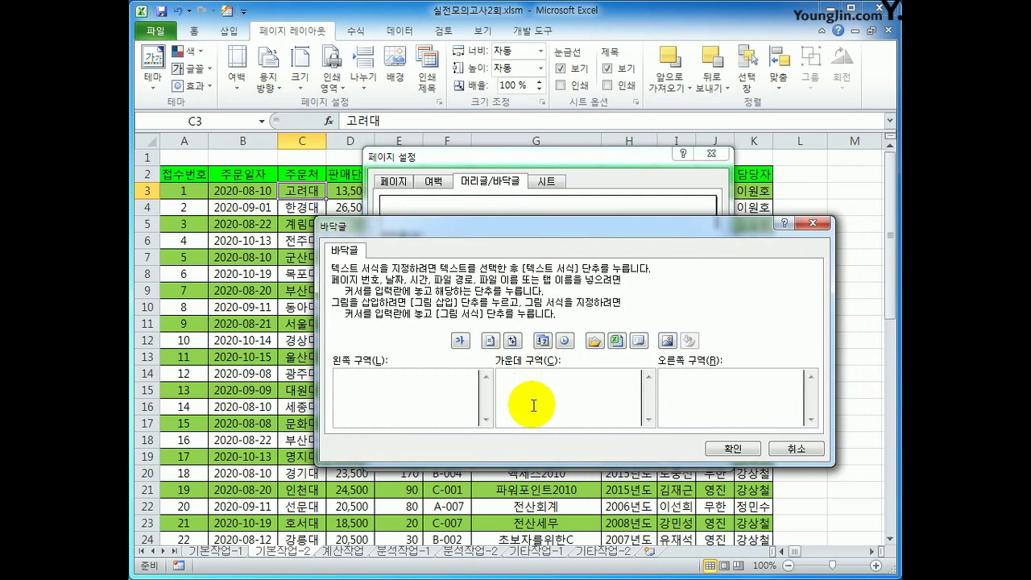
left_click(490, 341)
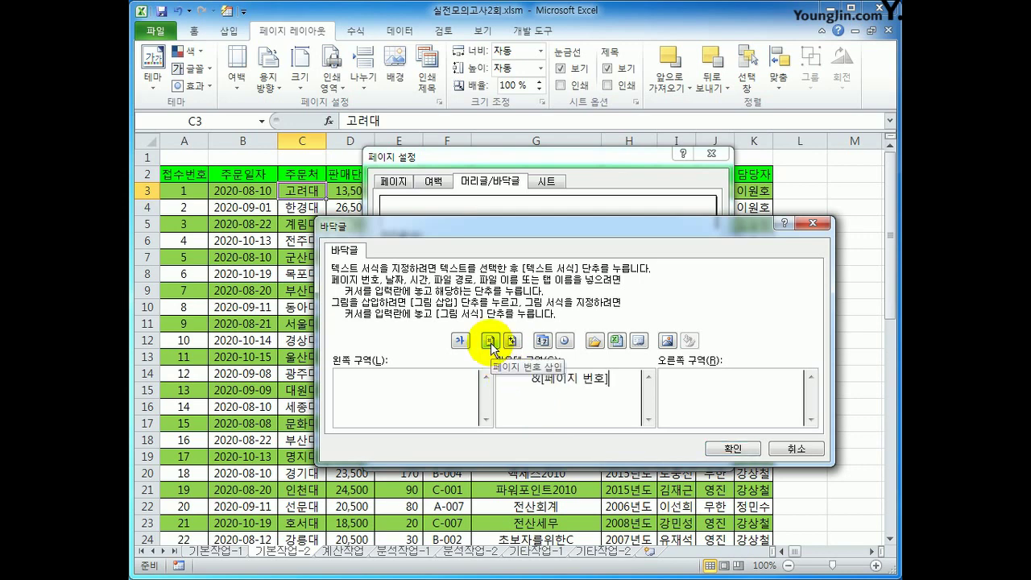
type("/")
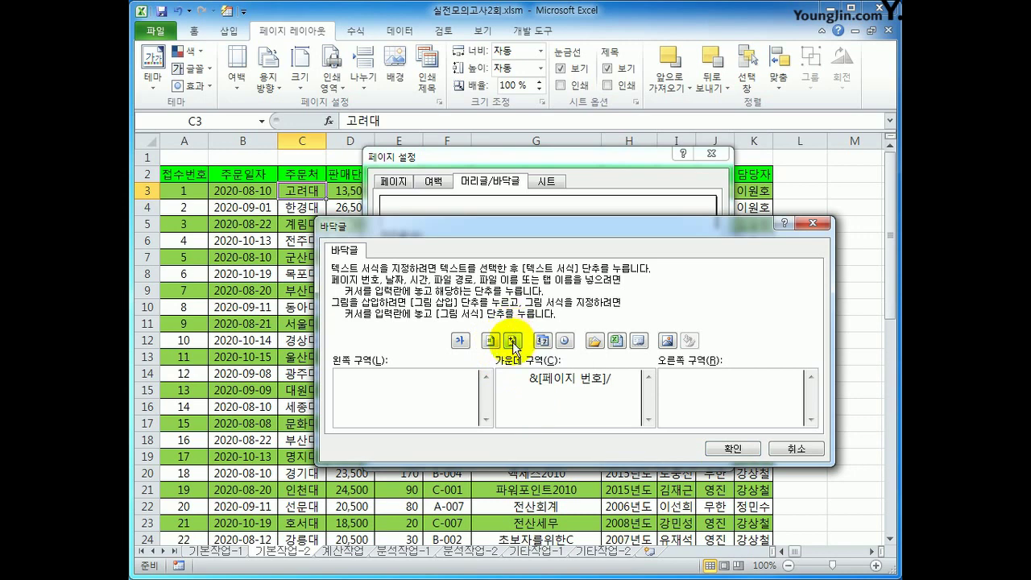
left_click(513, 342)
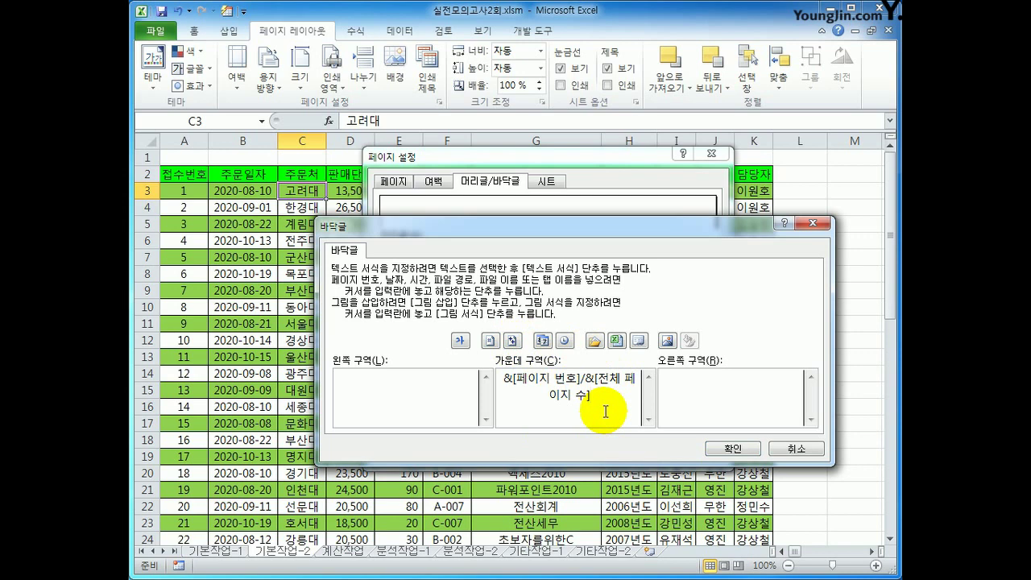
left_click(723, 451)
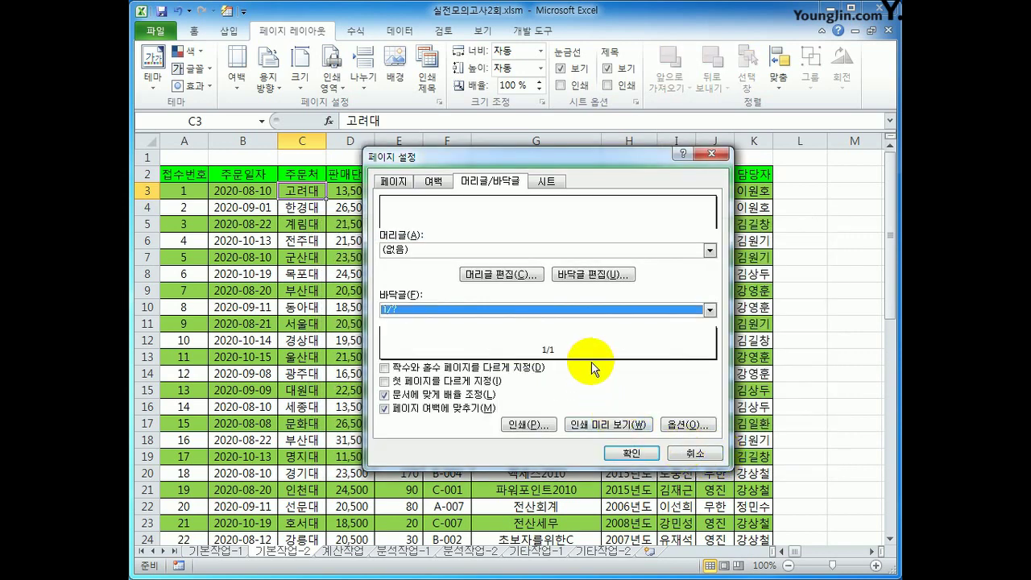
- Set the print area to A2:K33 and the paper orientation to landscape (가로)
left_click(546, 185)
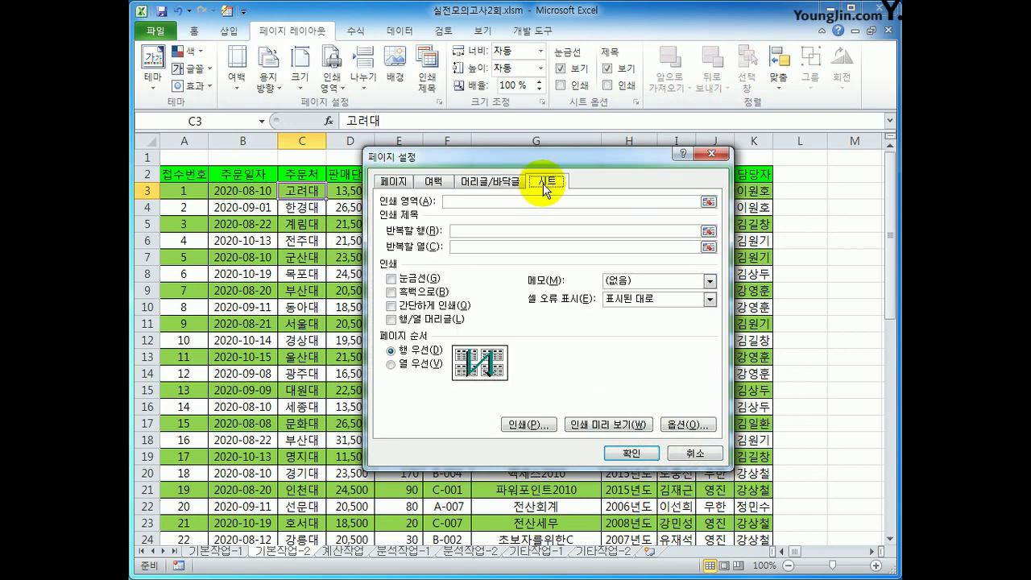
left_click(472, 201)
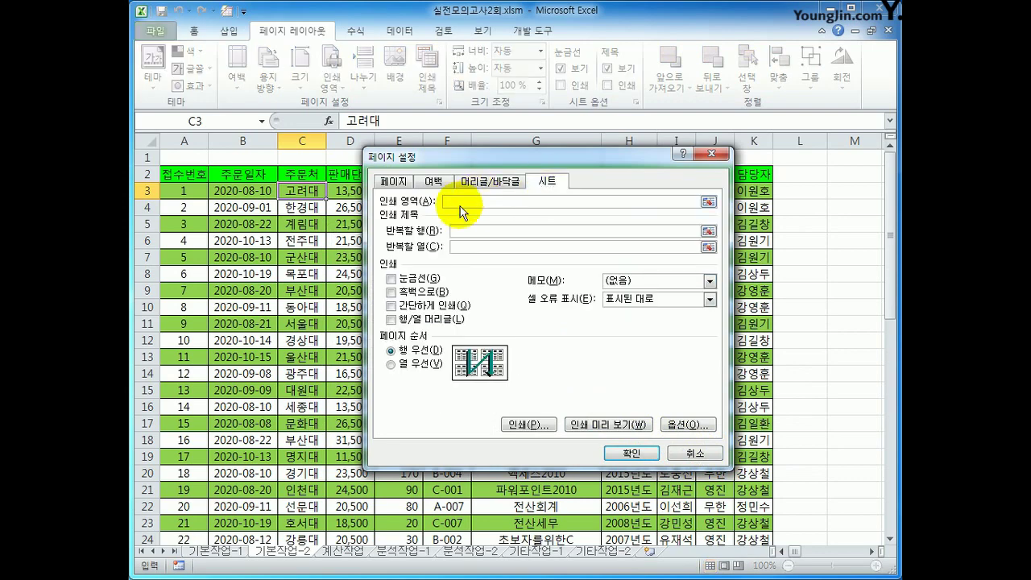
left_click_drag(185, 173, 739, 505)
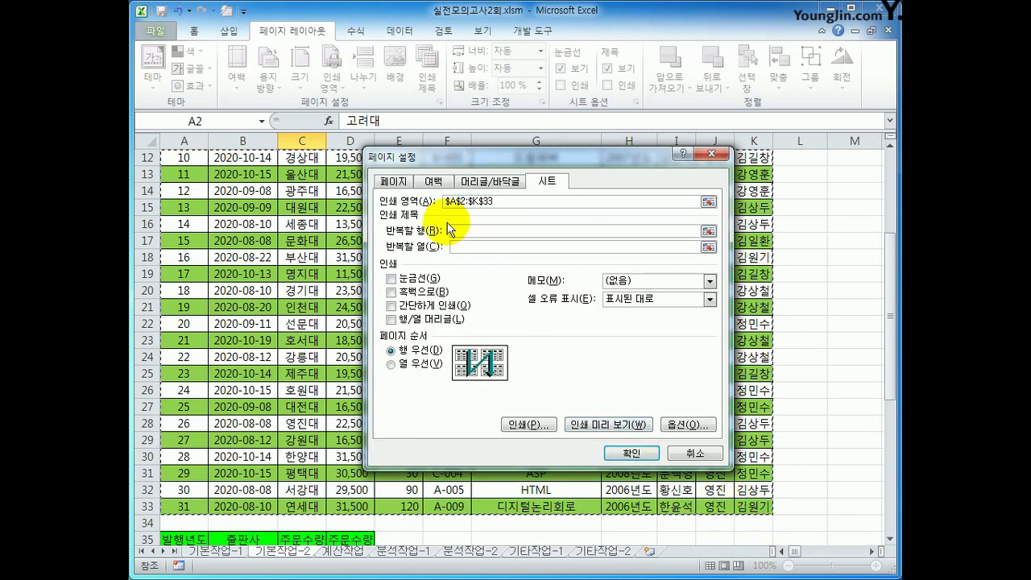
left_click(396, 181)
left_click(547, 215)
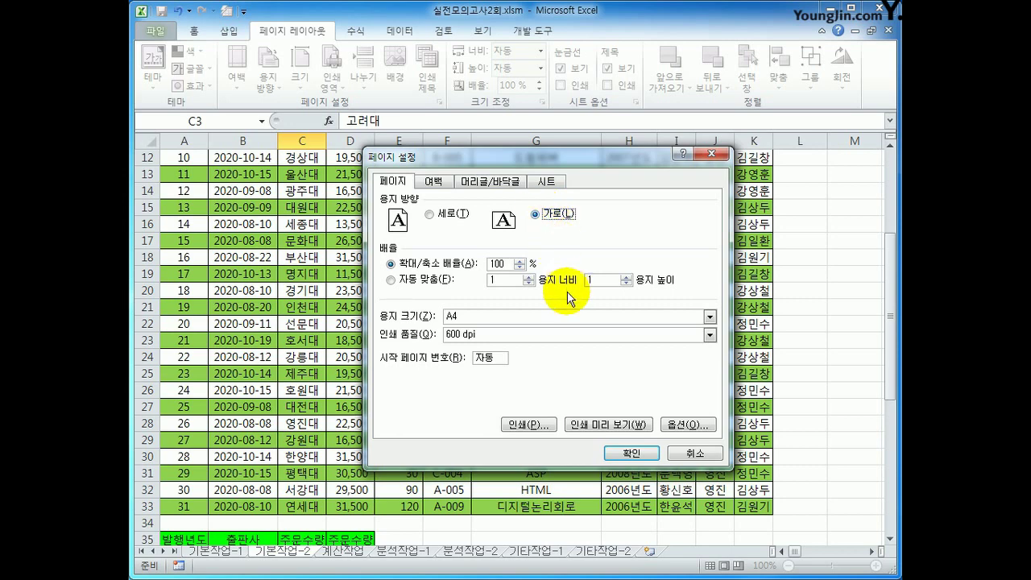
- Set row 2 ($2:$2) as the row to repeat on every printed page
left_click(547, 181)
left_click(557, 229)
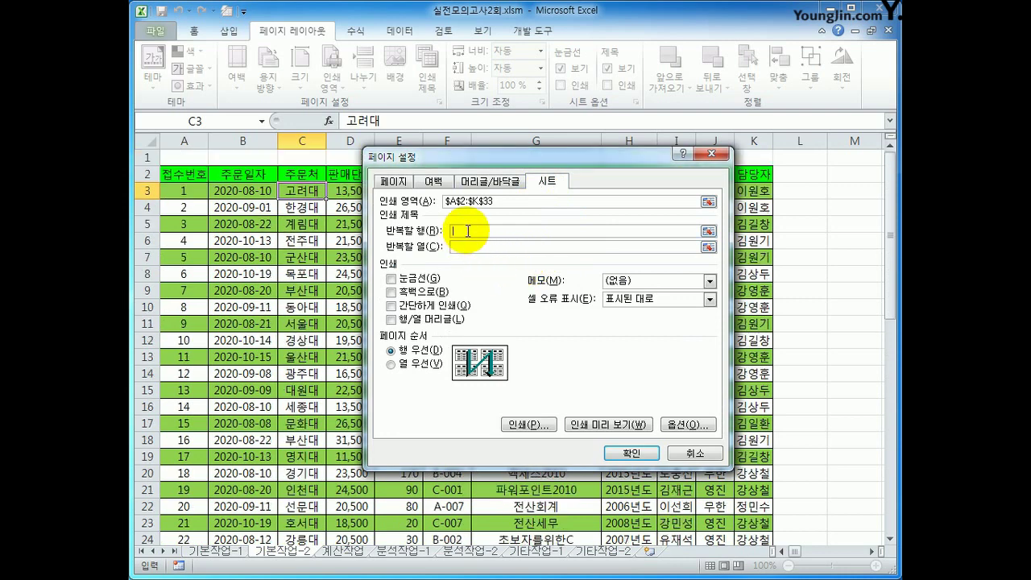
left_click(150, 174)
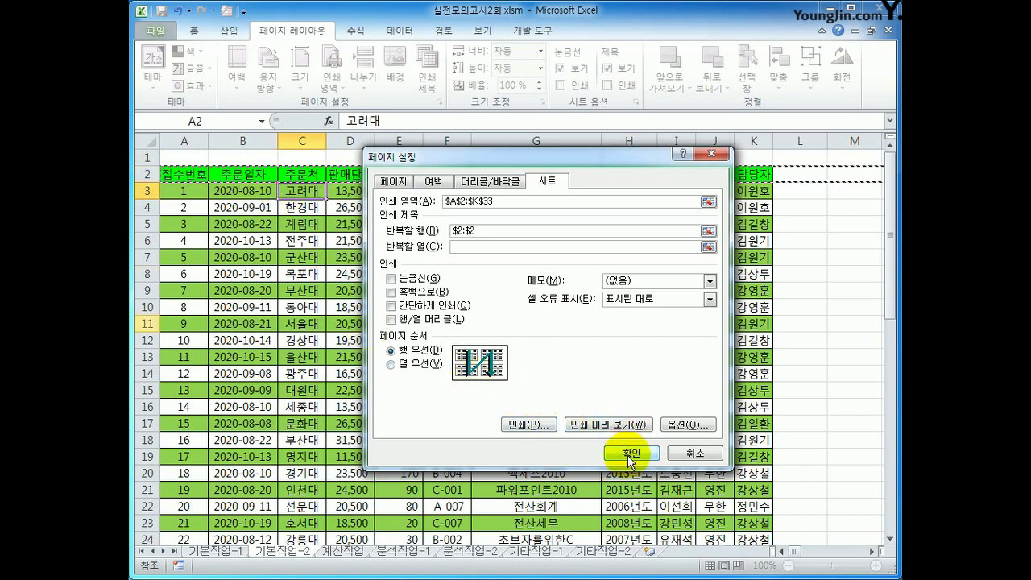
- Preview the printout, check the header row and footer on both pages, and return to the worksheet
left_click(597, 425)
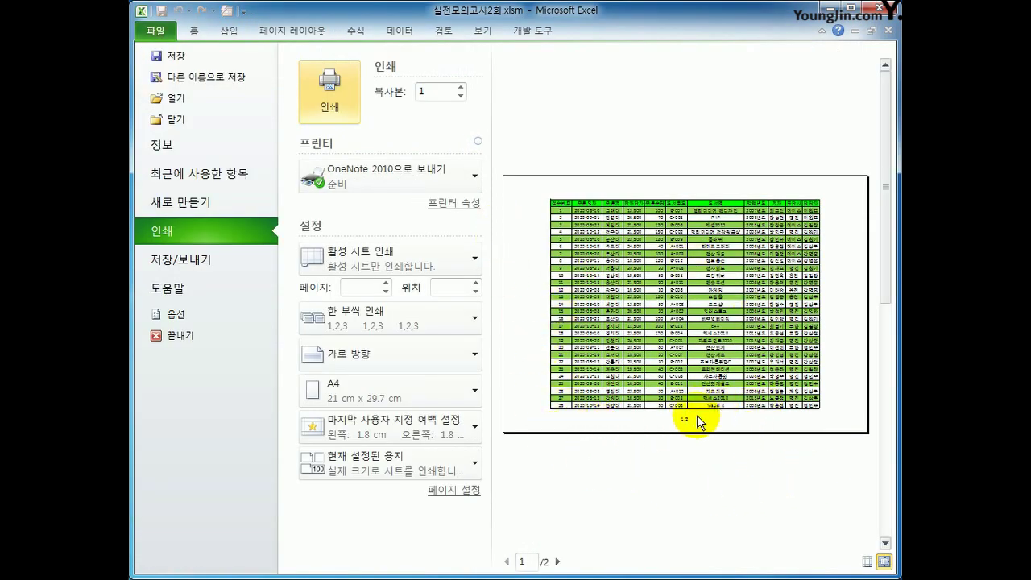
left_click(557, 562)
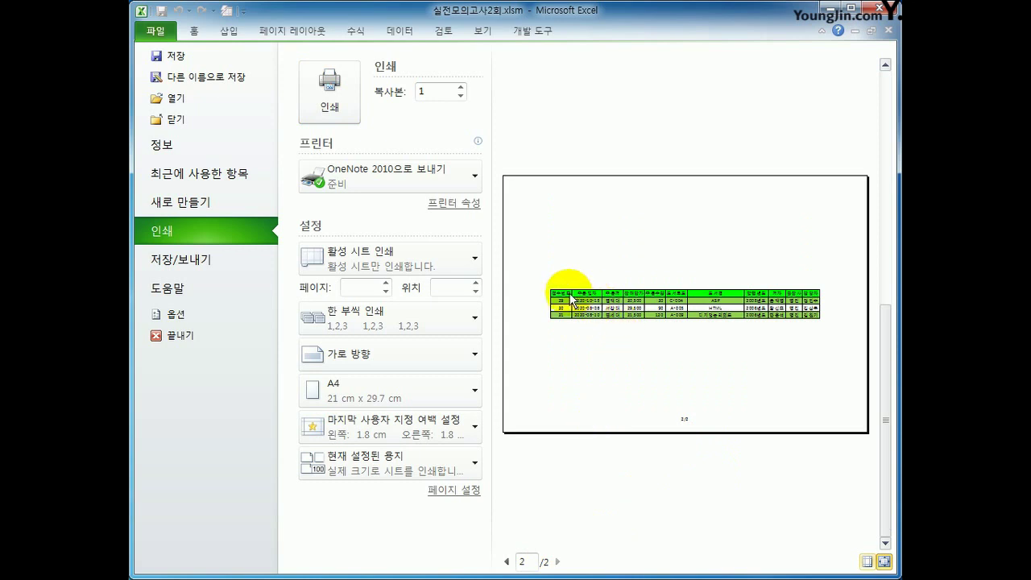
left_click(505, 561)
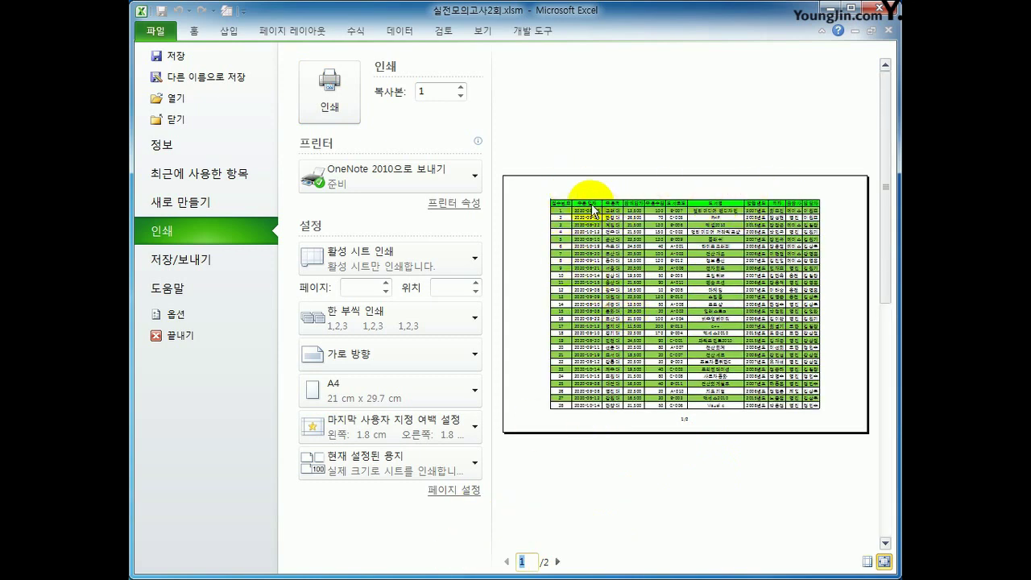
left_click(203, 30)
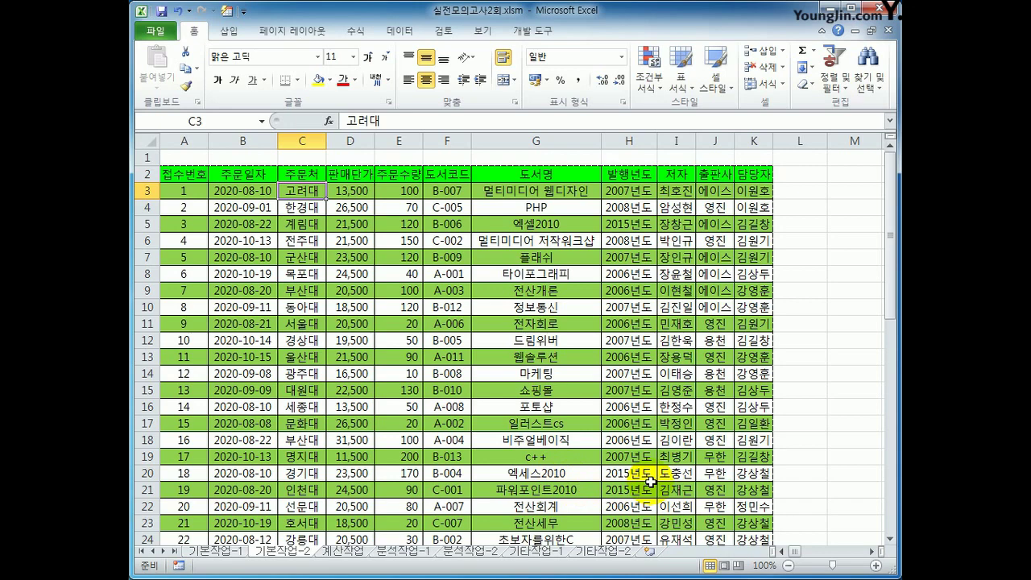
- Open the 계산작업 sheet and compare the book codes in B3:B31 with the lookup table [표5] in A38:F41
left_click(348, 552)
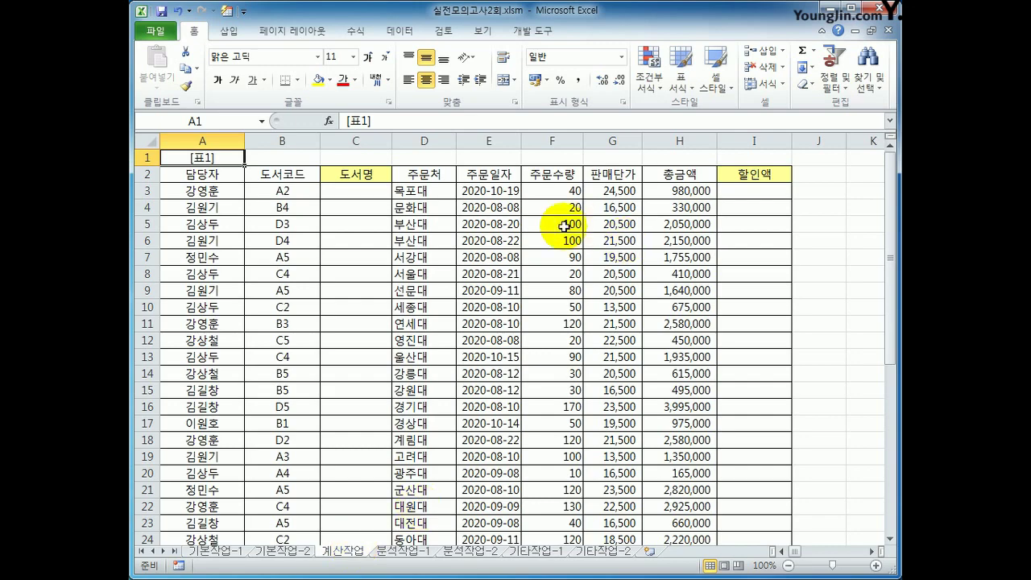
left_click(290, 194)
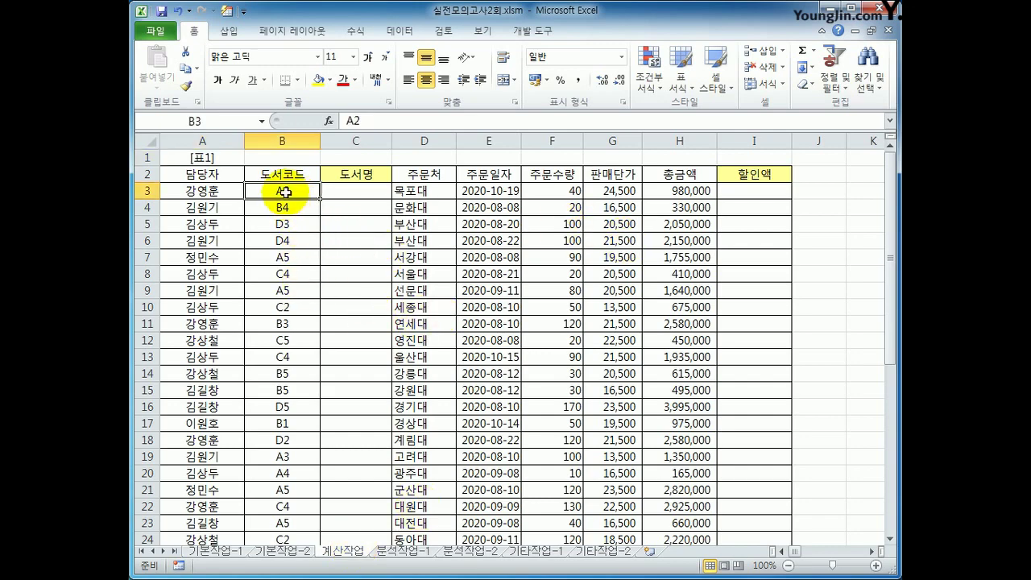
left_click_drag(292, 188, 301, 504)
scroll(301, 504, "down", 4)
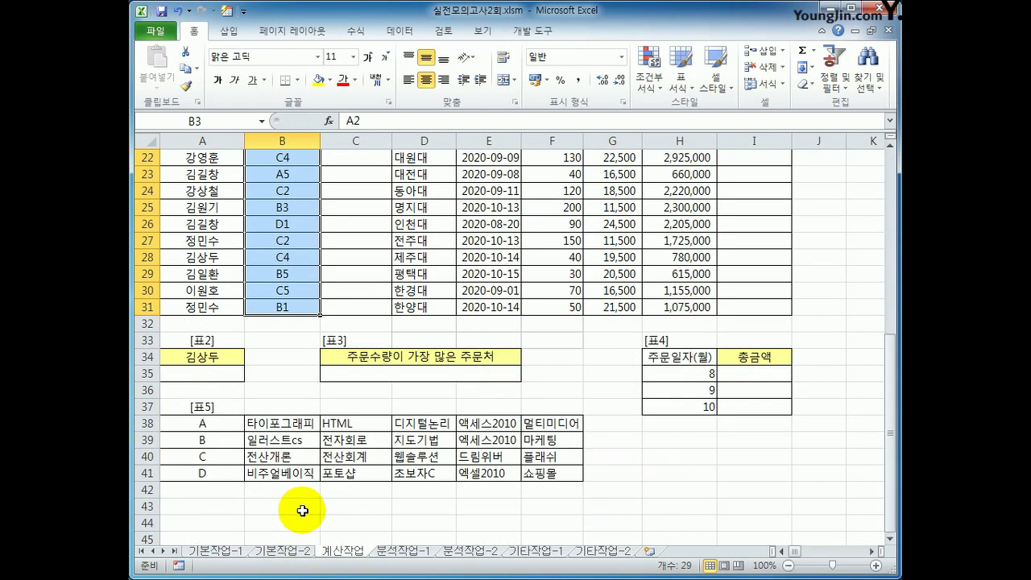
left_click_drag(202, 419, 538, 479)
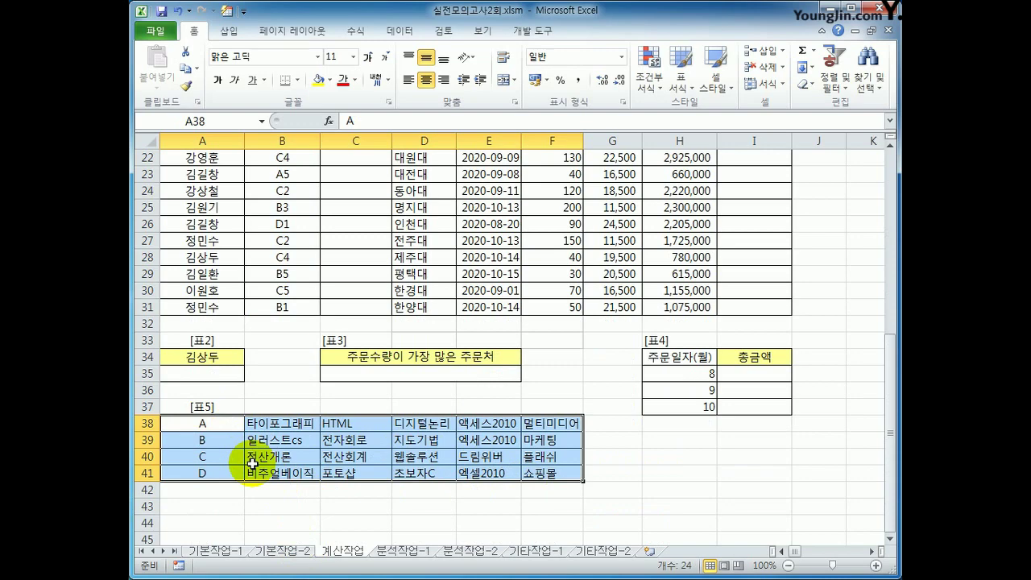
scroll(249, 460, "up", 3)
scroll(250, 459, "down", 3)
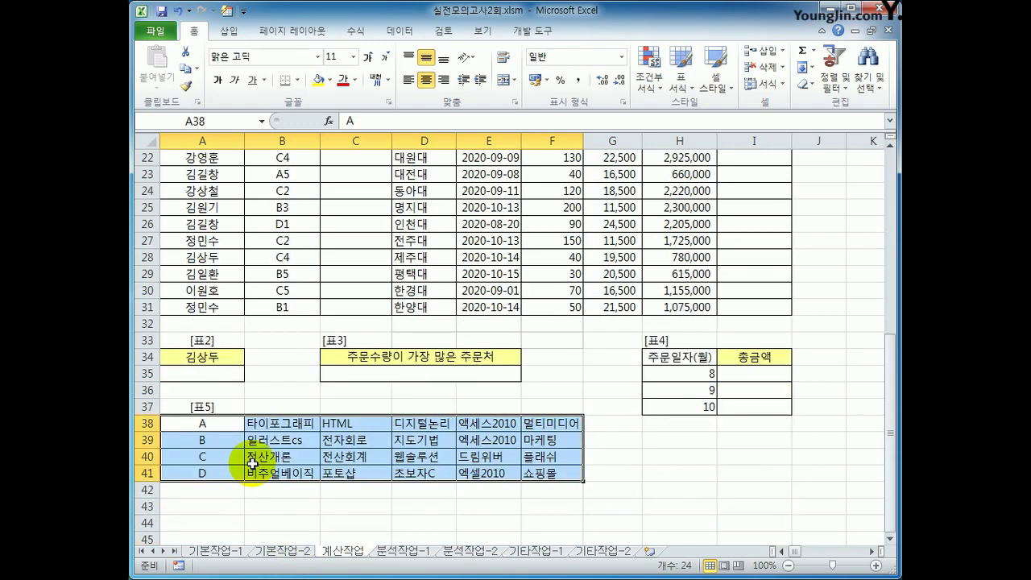
left_click(209, 426)
left_click(202, 440)
left_click(202, 455)
left_click(202, 472)
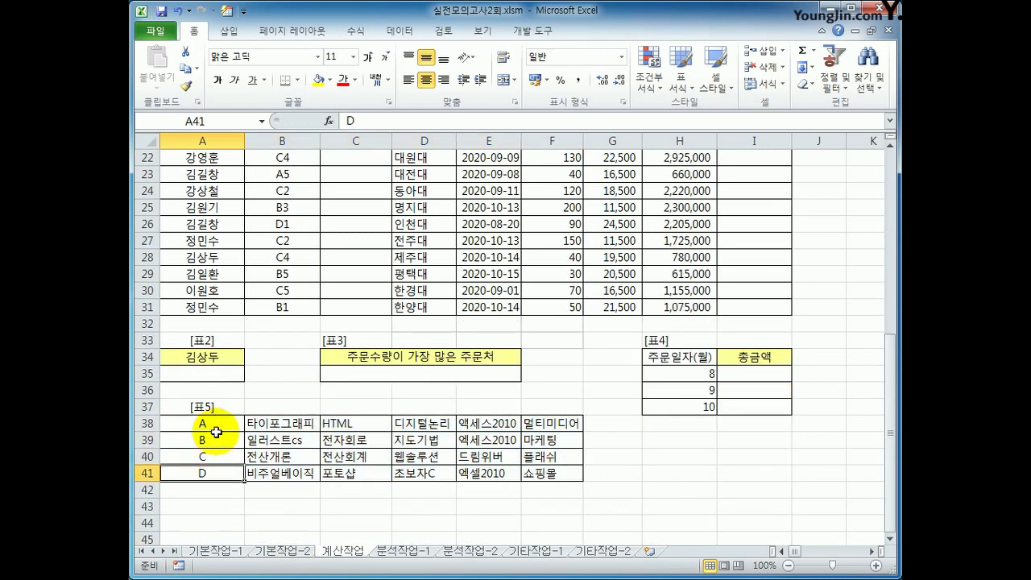
left_click_drag(209, 424, 214, 474)
- Examine how the letter of each book code in column B corresponds to the rows of [표5], such as A and B
scroll(301, 414, "up", 7)
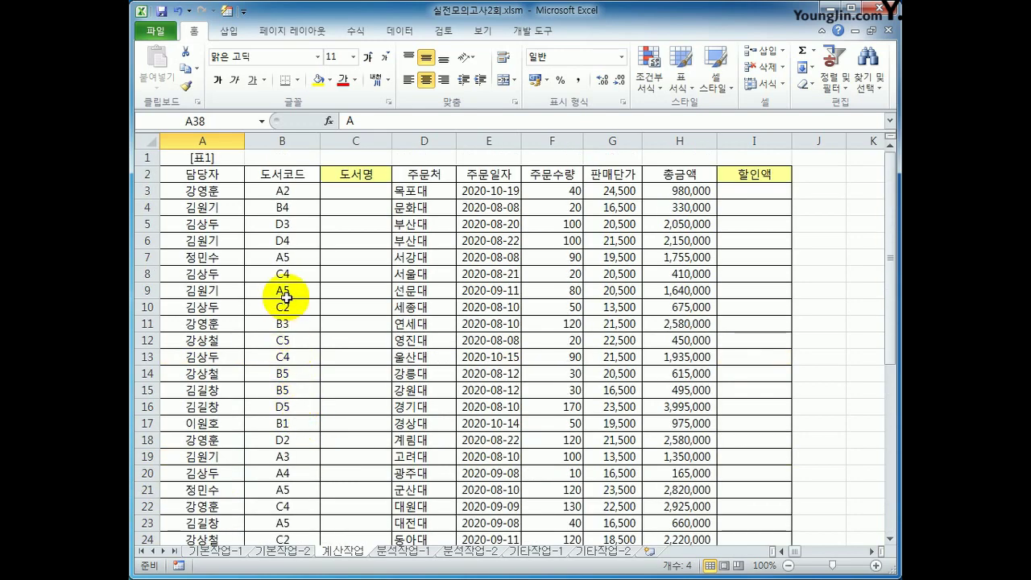
left_click_drag(271, 193, 290, 507)
scroll(290, 507, "down", 4)
left_click(219, 425)
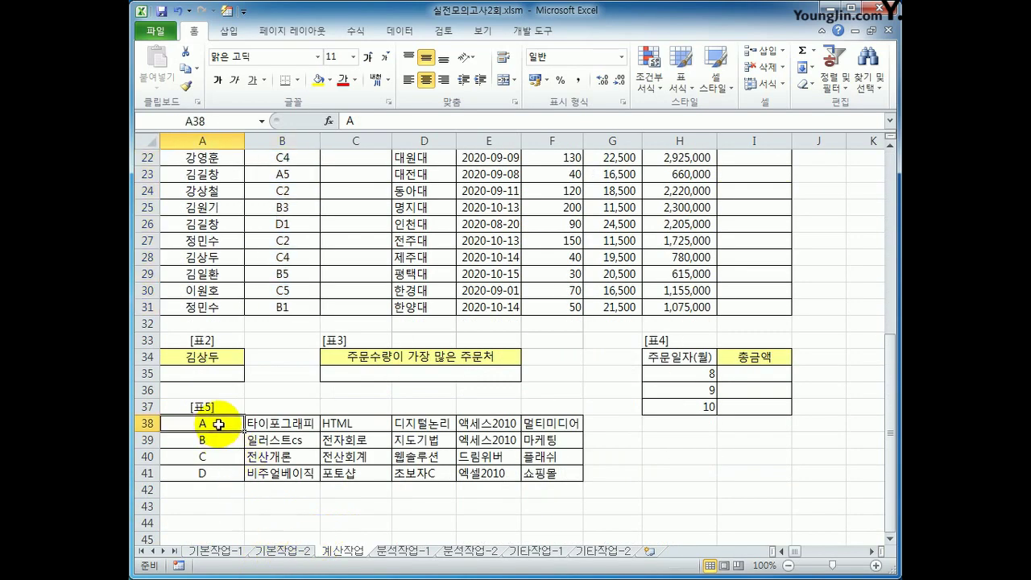
left_click_drag(218, 425, 507, 427)
left_click(232, 440)
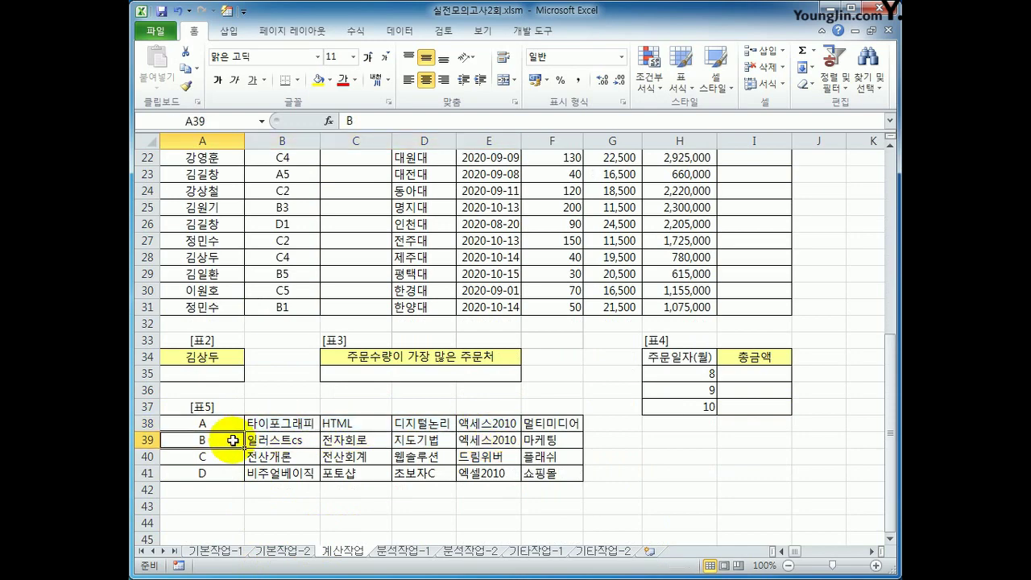
left_click_drag(233, 441, 555, 445)
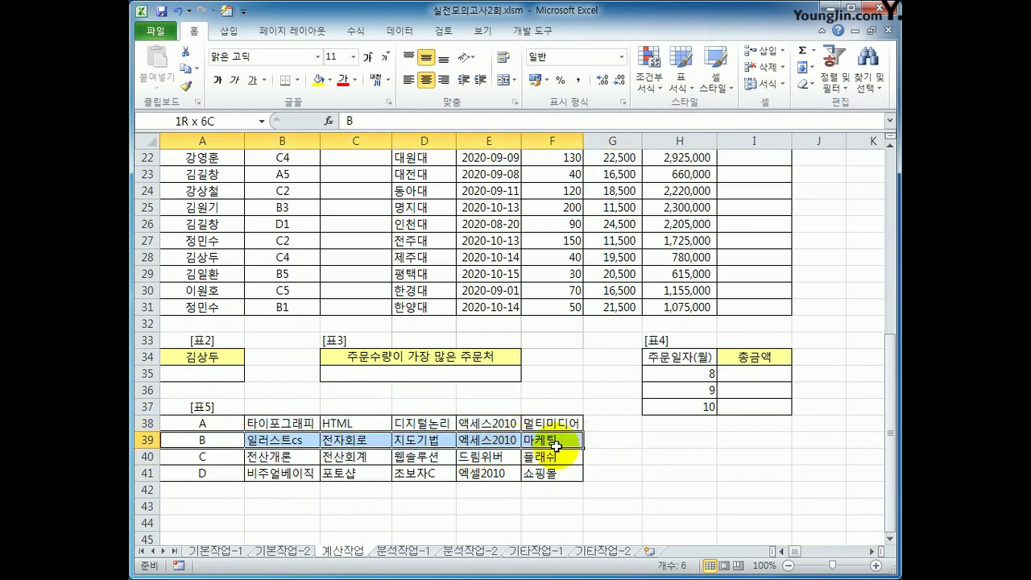
- Examine how the digit in the book code of B3 corresponds to the title columns B to F of [표5]
scroll(555, 445, "up", 7)
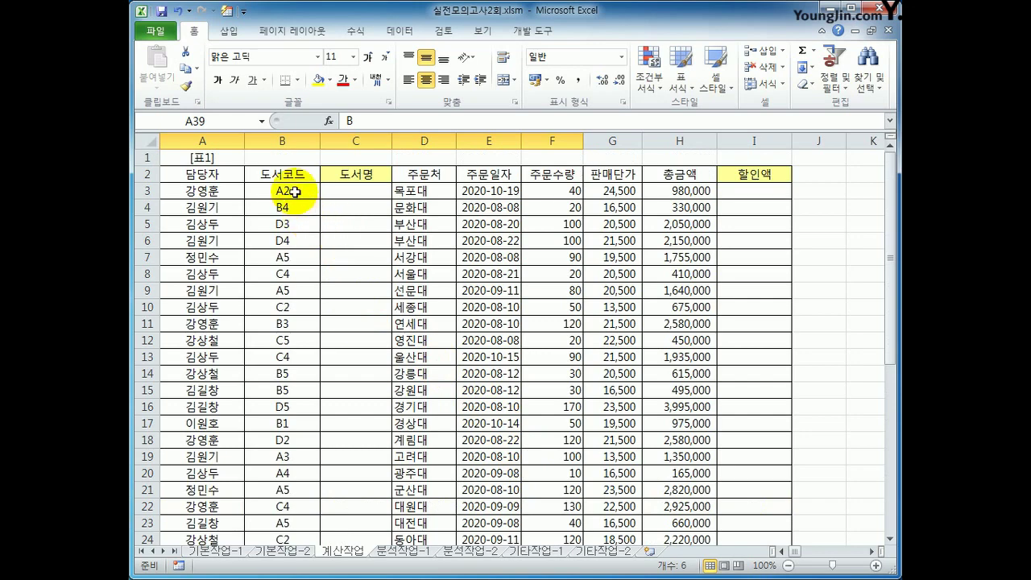
left_click(294, 192)
scroll(304, 352, "down", 3)
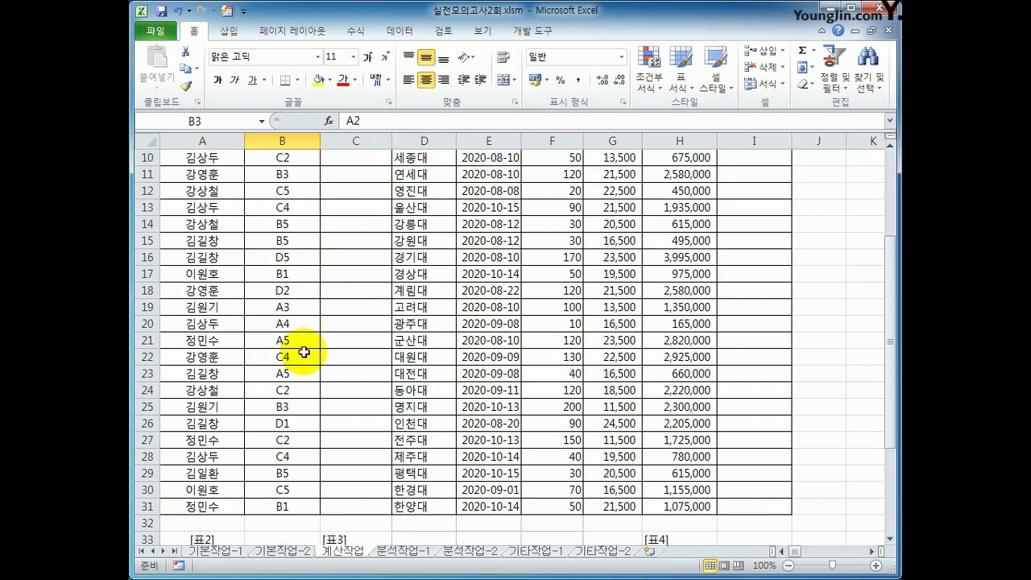
scroll(303, 352, "down", 3)
left_click_drag(299, 471, 278, 522)
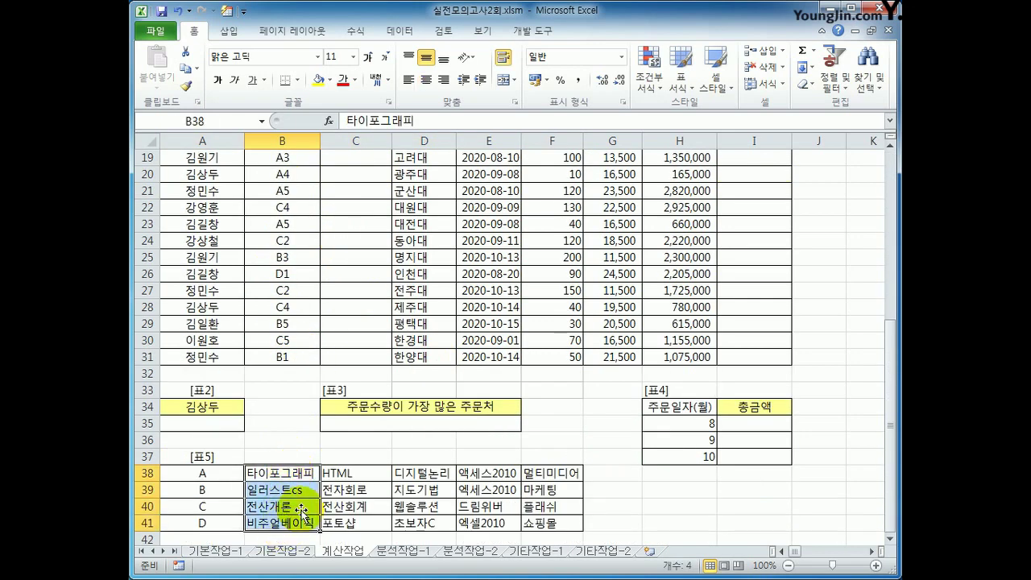
left_click_drag(341, 470, 341, 518)
left_click_drag(405, 475, 411, 520)
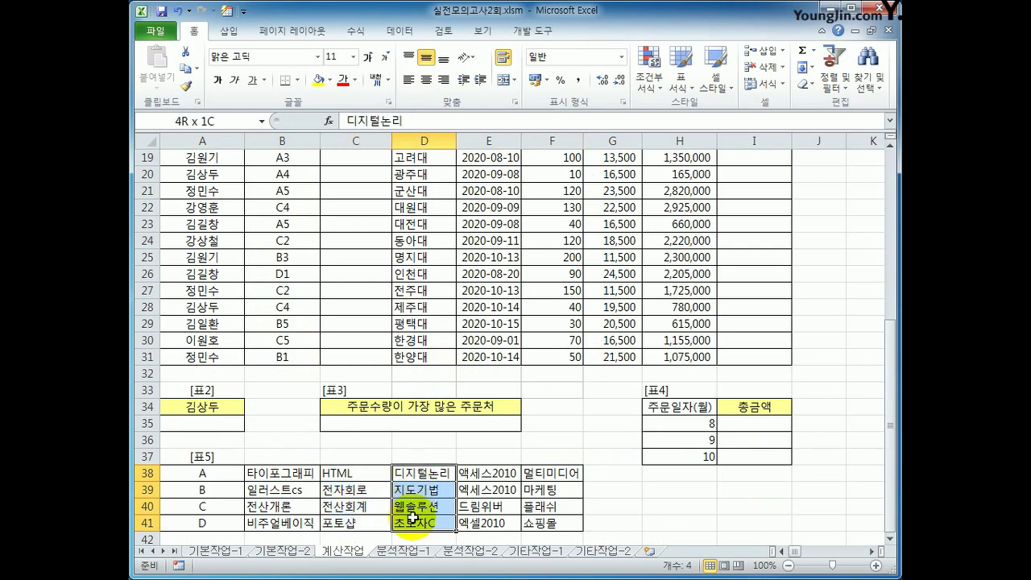
left_click_drag(483, 473, 500, 520)
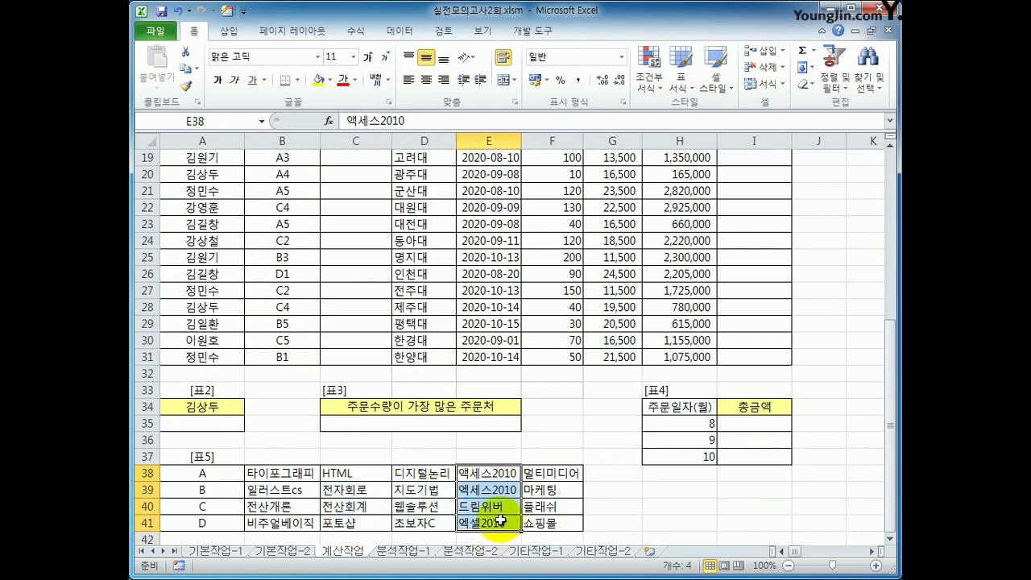
left_click_drag(552, 473, 533, 519)
- Start an INDEX formula in C3 with the absolute range $B$38:$F$41 of [표5] as its array
scroll(472, 488, "up", 6)
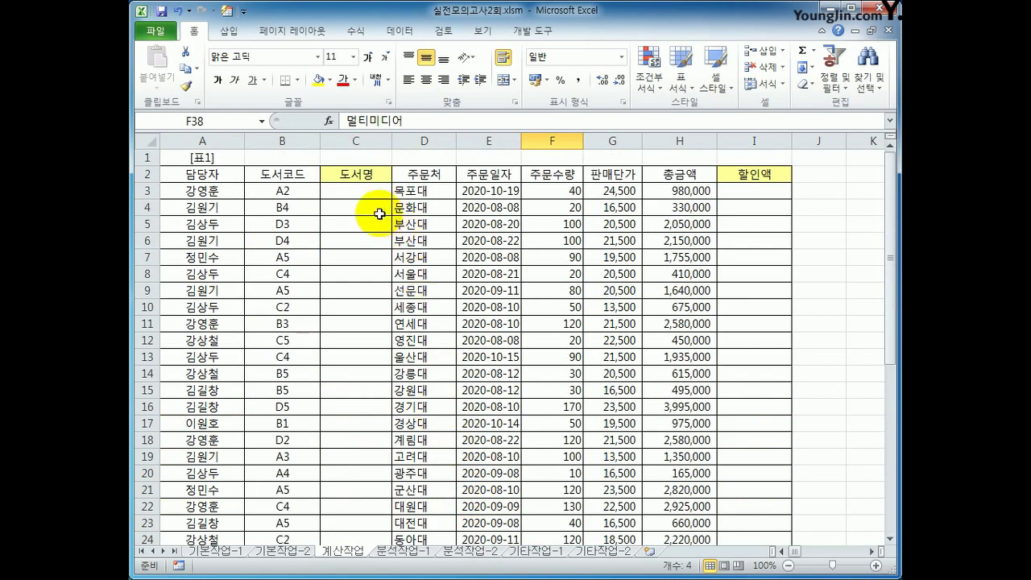
left_click(360, 193)
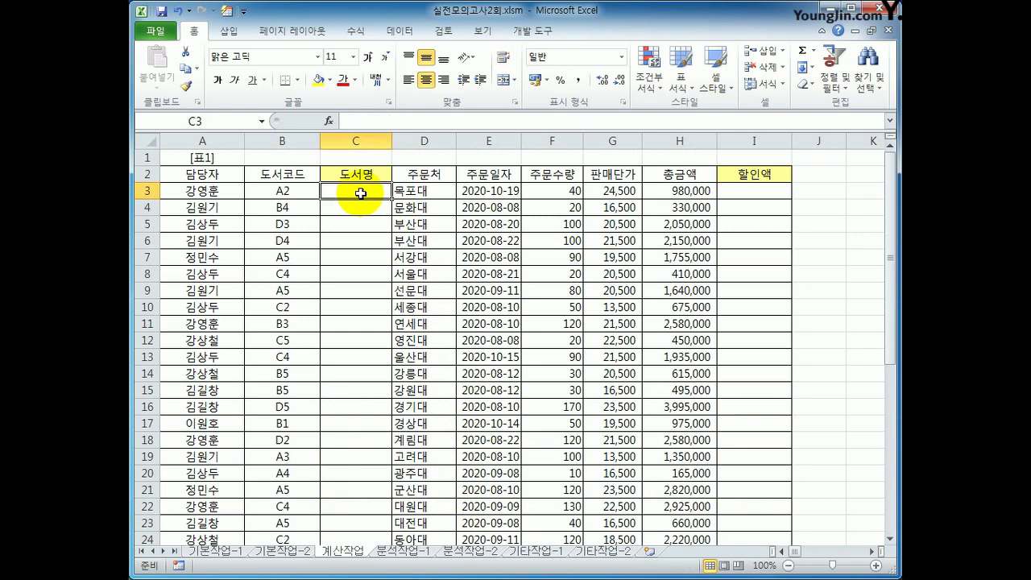
type("=in")
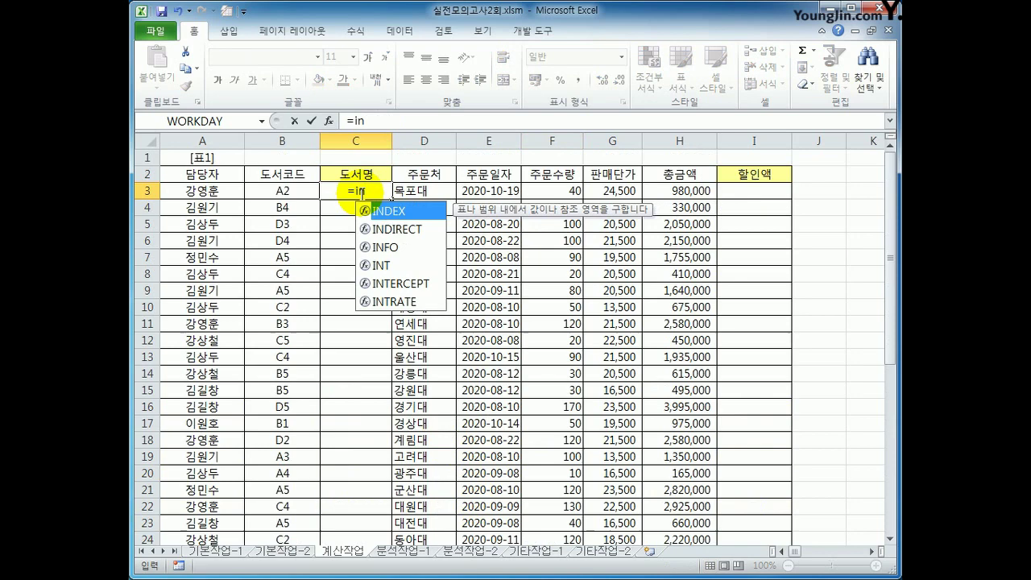
key("Tab")
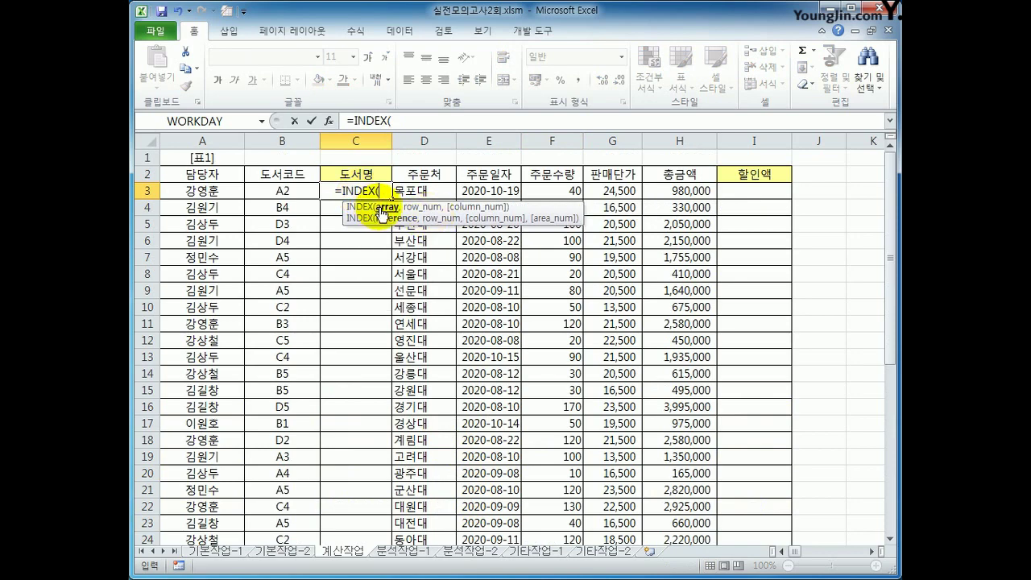
scroll(376, 307, "down", 6)
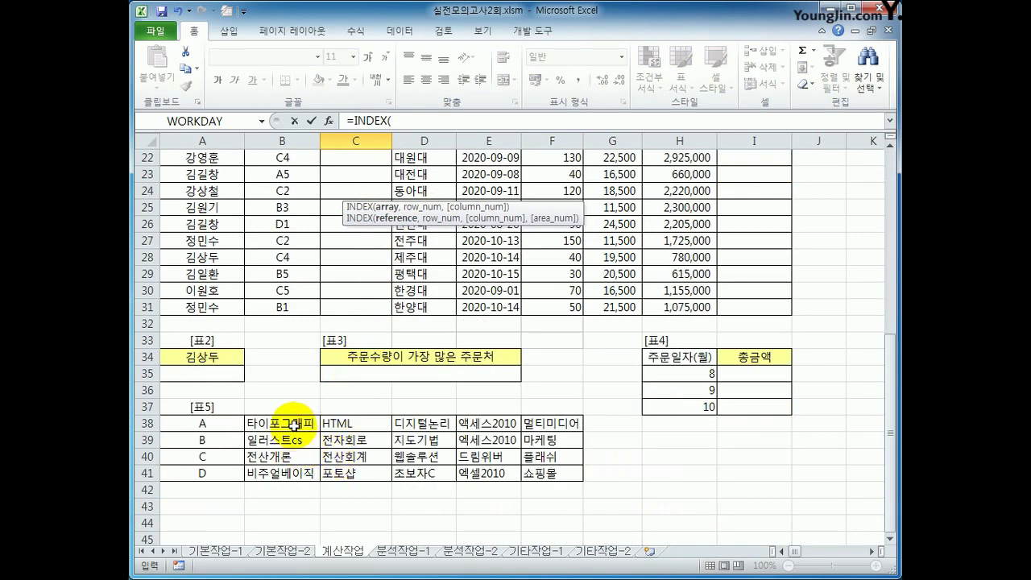
left_click_drag(286, 421, 551, 473)
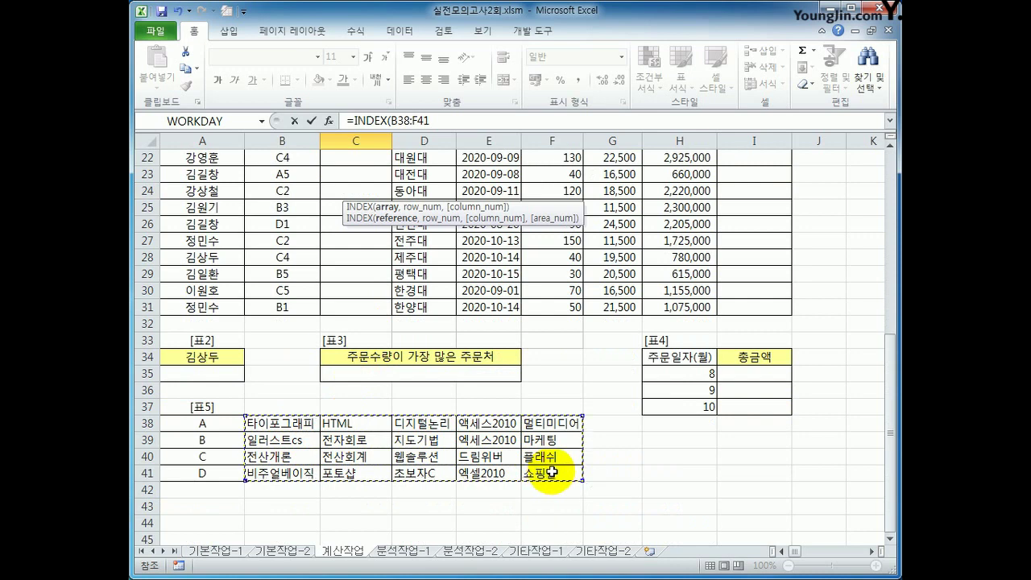
key("F4")
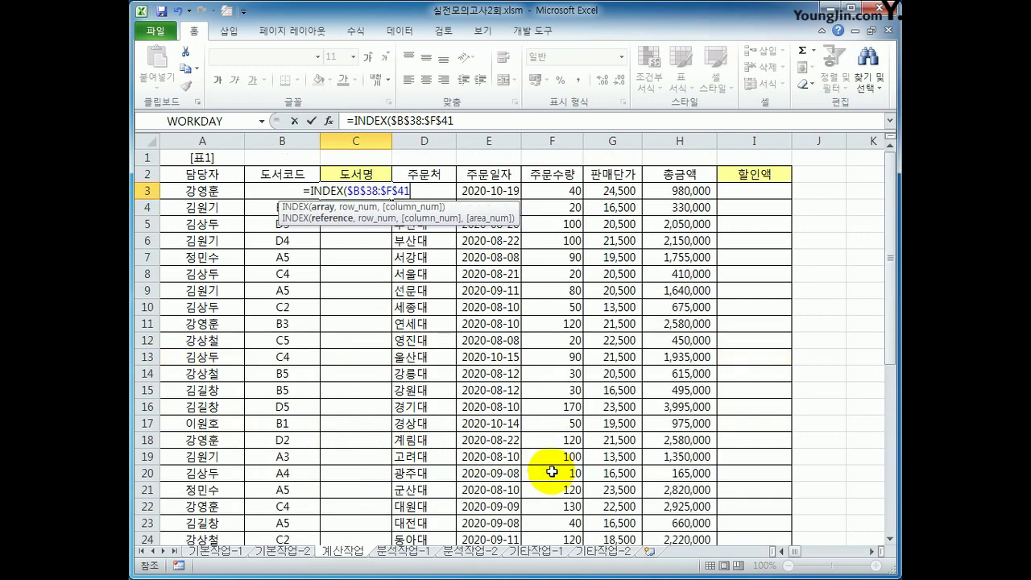
type(",")
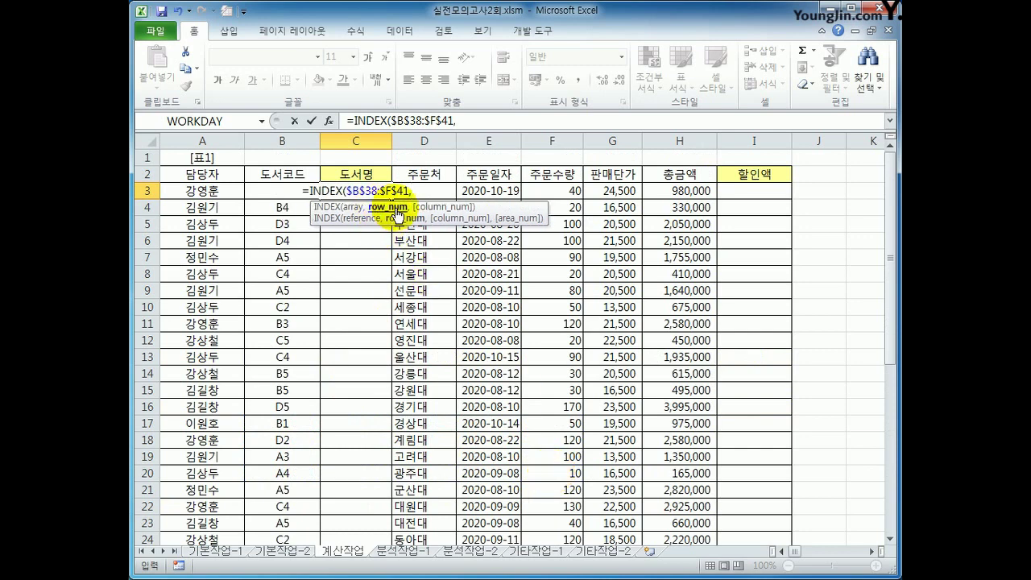
- Add MATCH(LEFT(B3,1),$A$38:$A$41,0) as the row number of the INDEX formula in C3
type("mat")
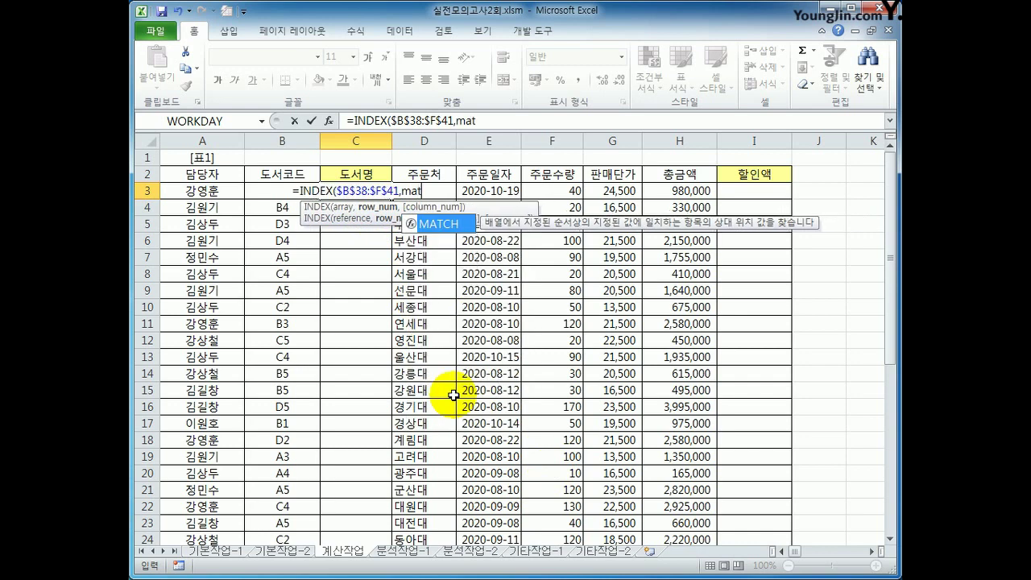
key("Tab")
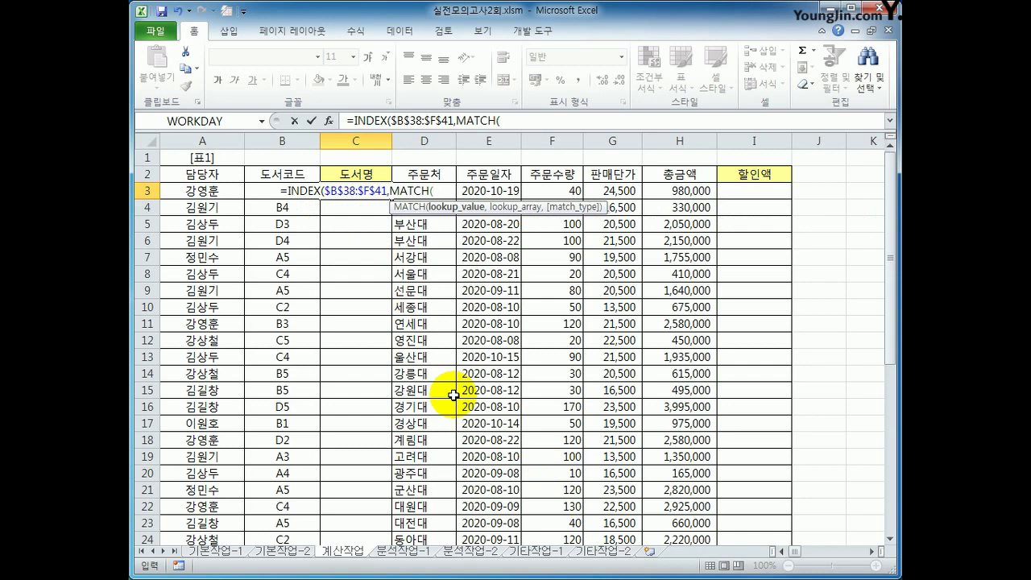
type("left(")
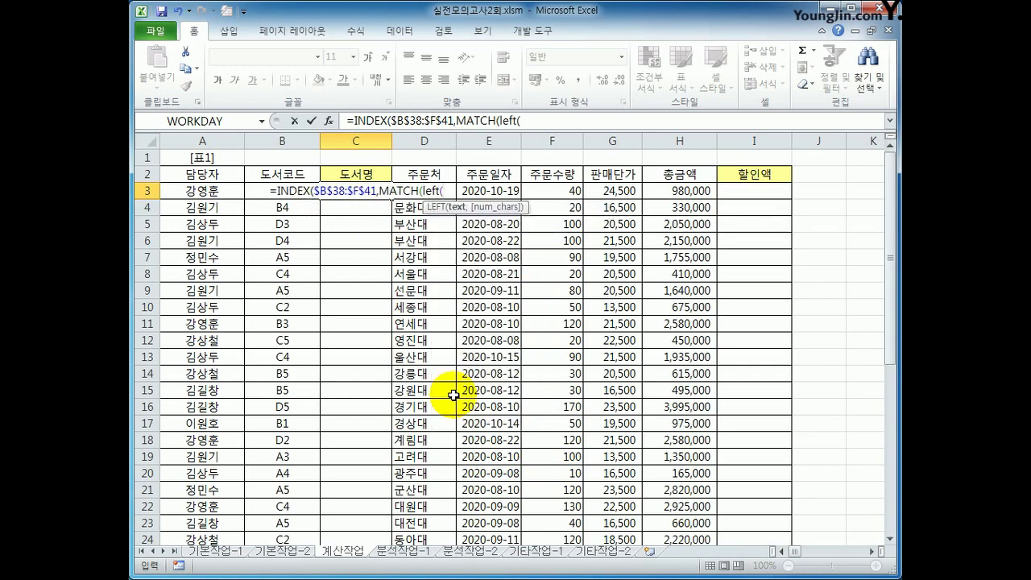
key("Left")
key("Right")
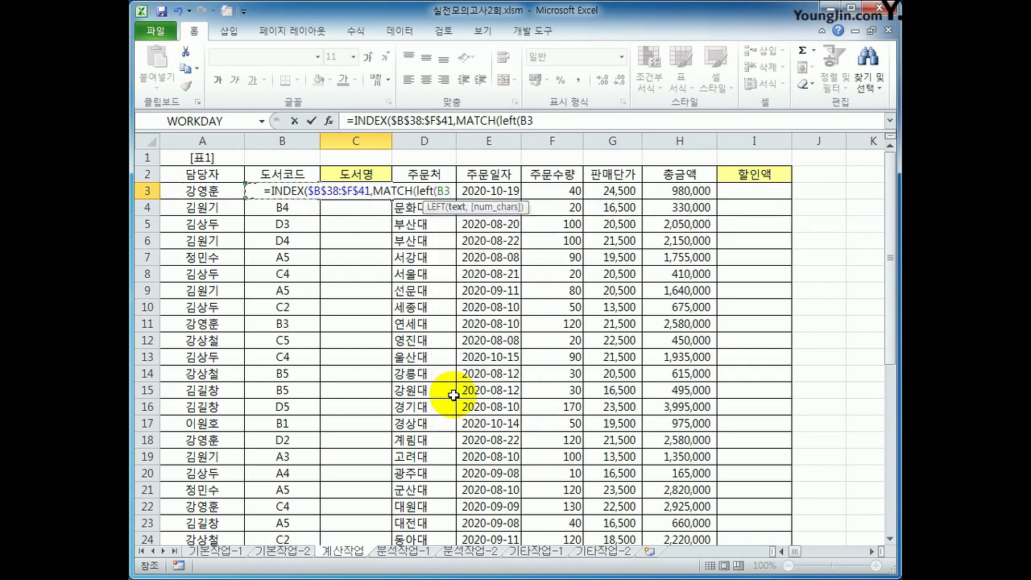
type(",1),")
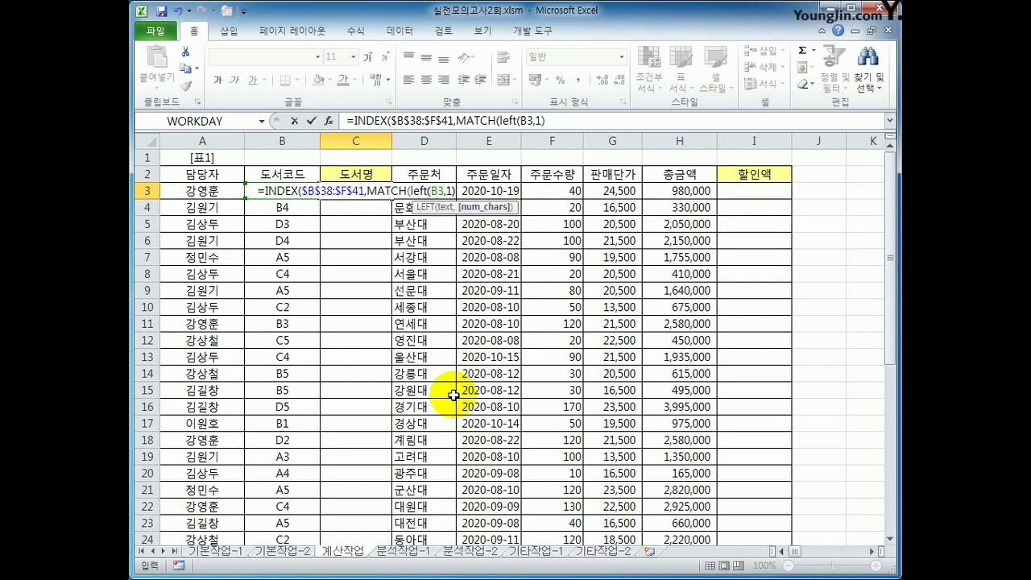
scroll(453, 394, "down", 8)
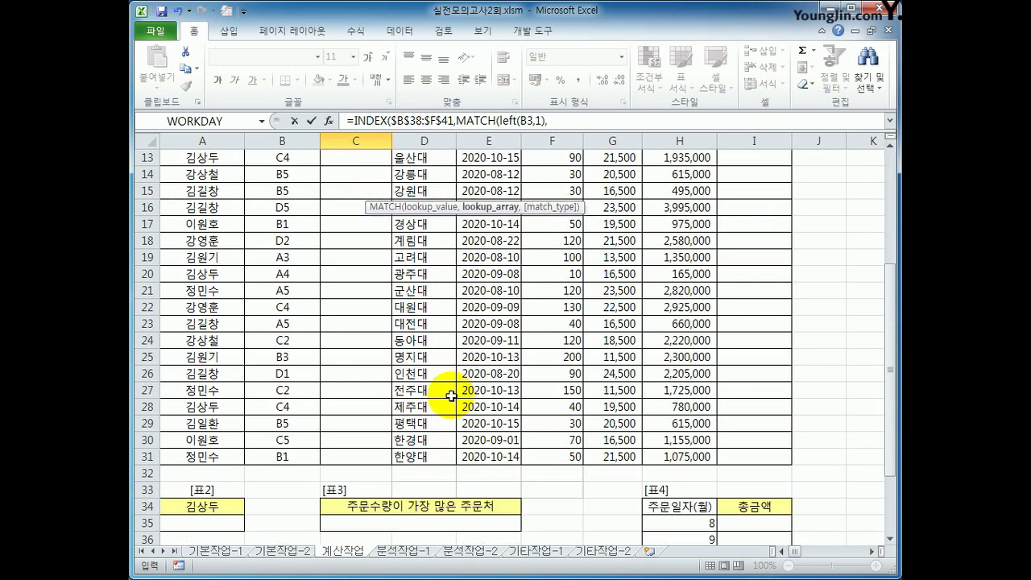
left_click_drag(224, 374, 224, 425)
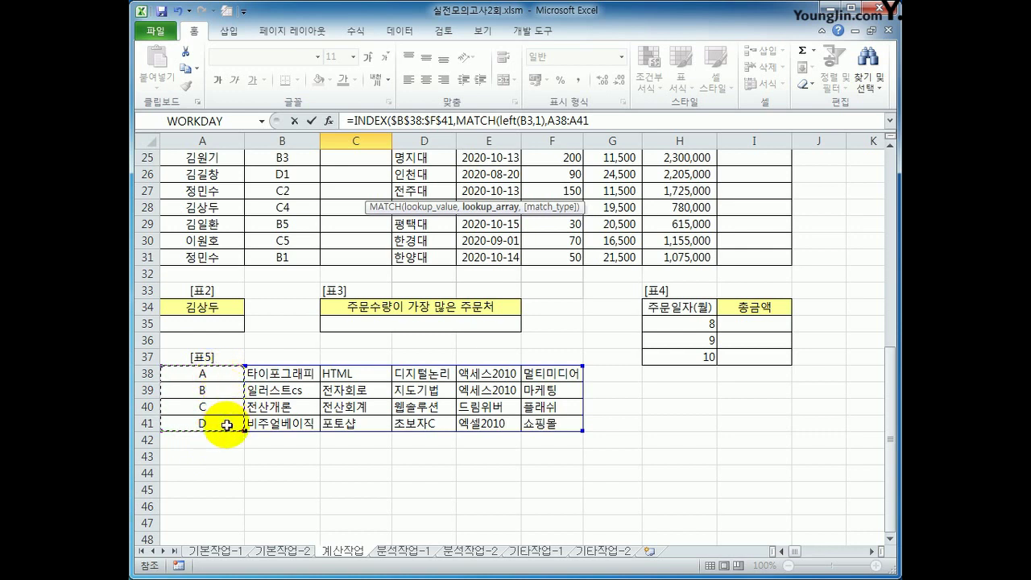
key("F4")
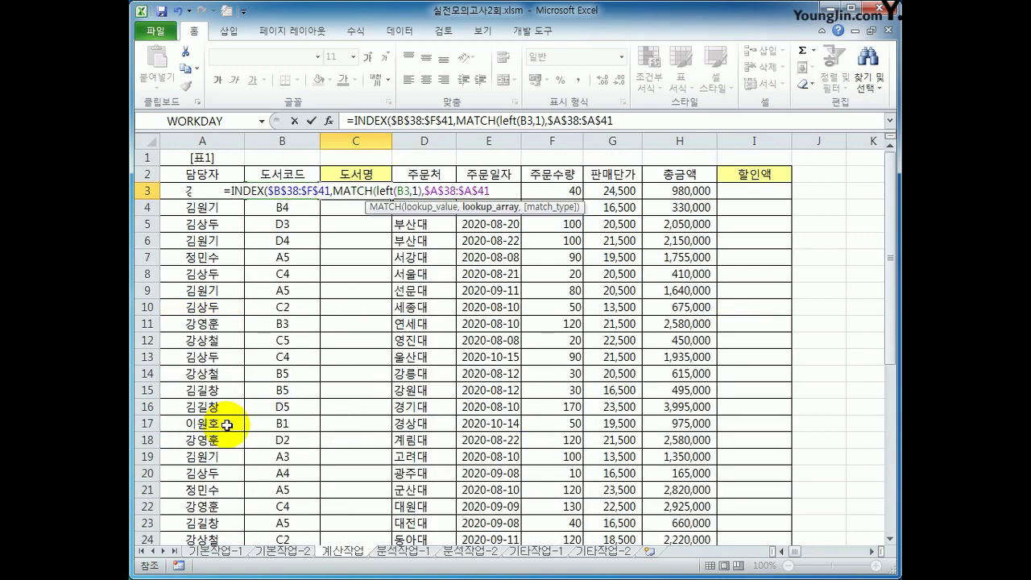
type(",0")
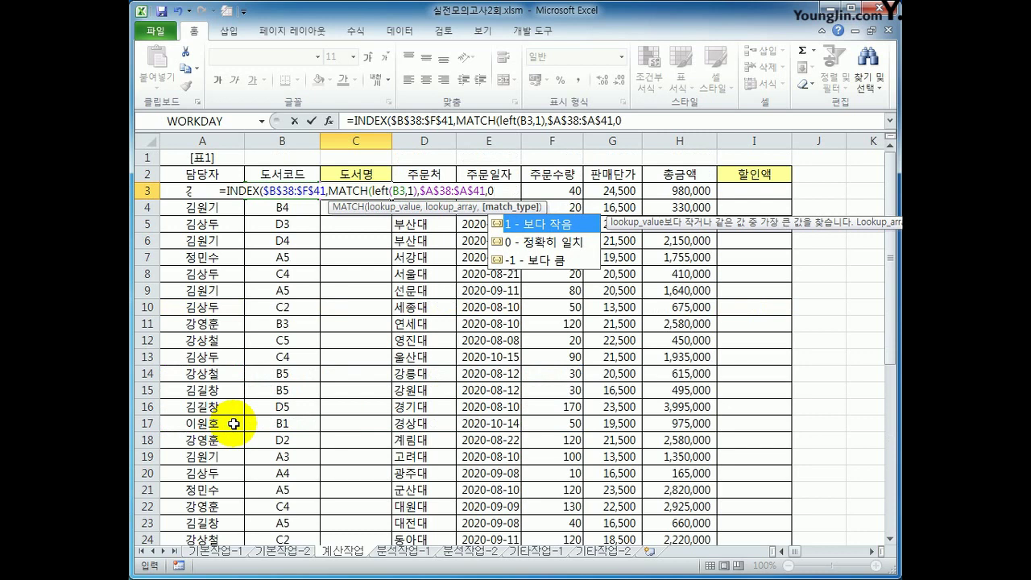
type(")")
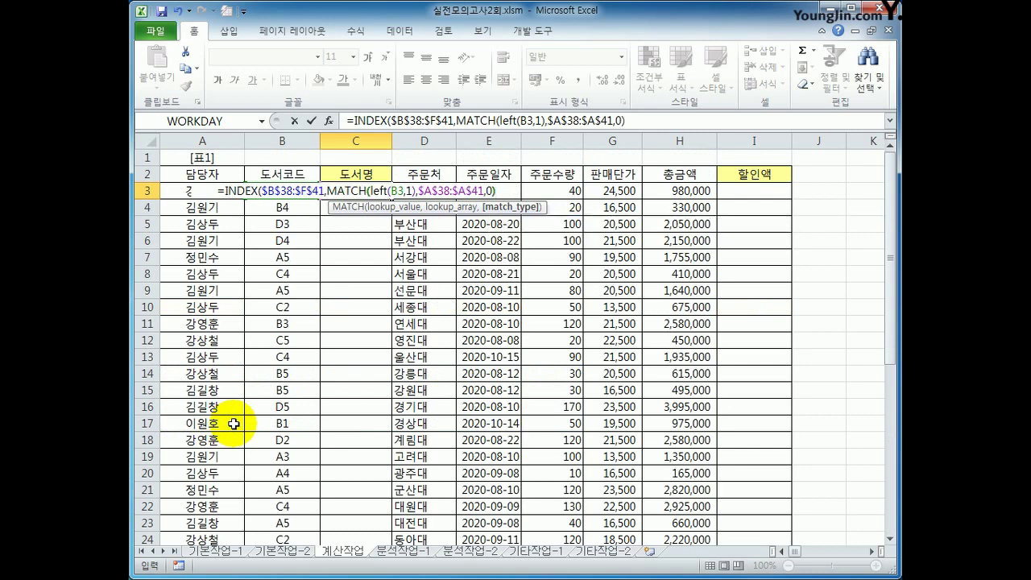
left_click_drag(327, 192, 498, 195)
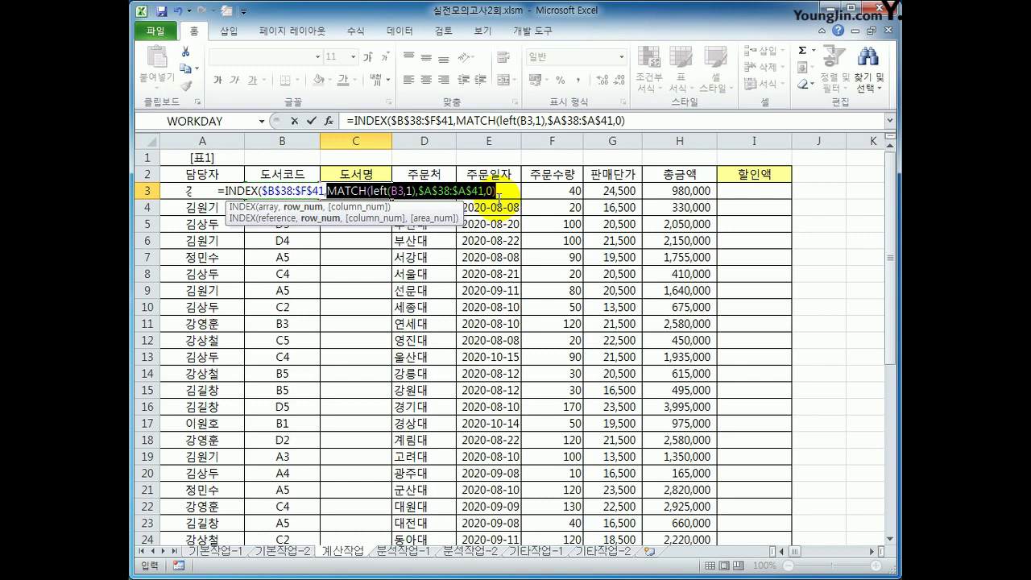
left_click(501, 194)
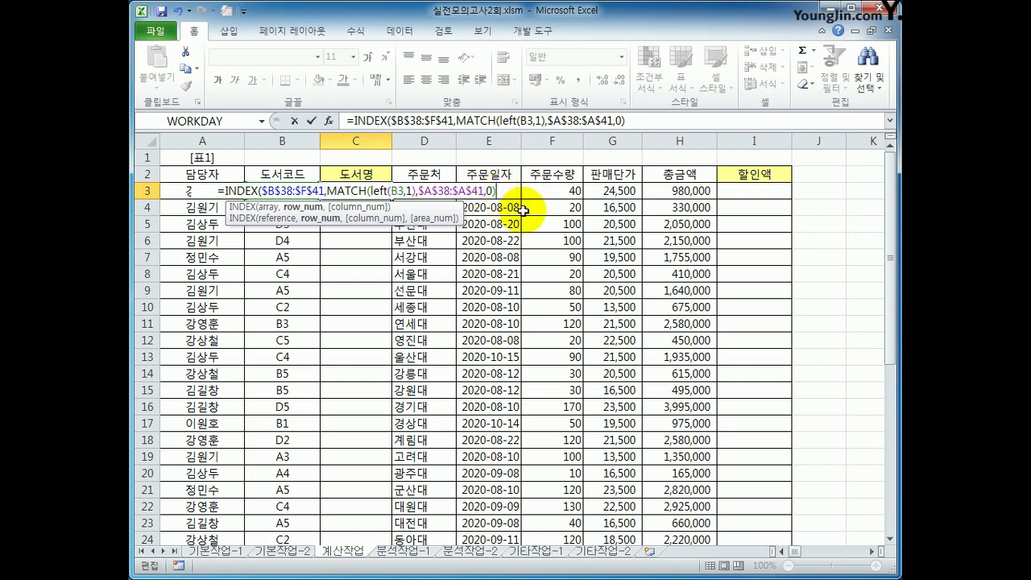
- Add RIGHT(B3,1) as the column number and complete the INDEX formula in C3
type(",")
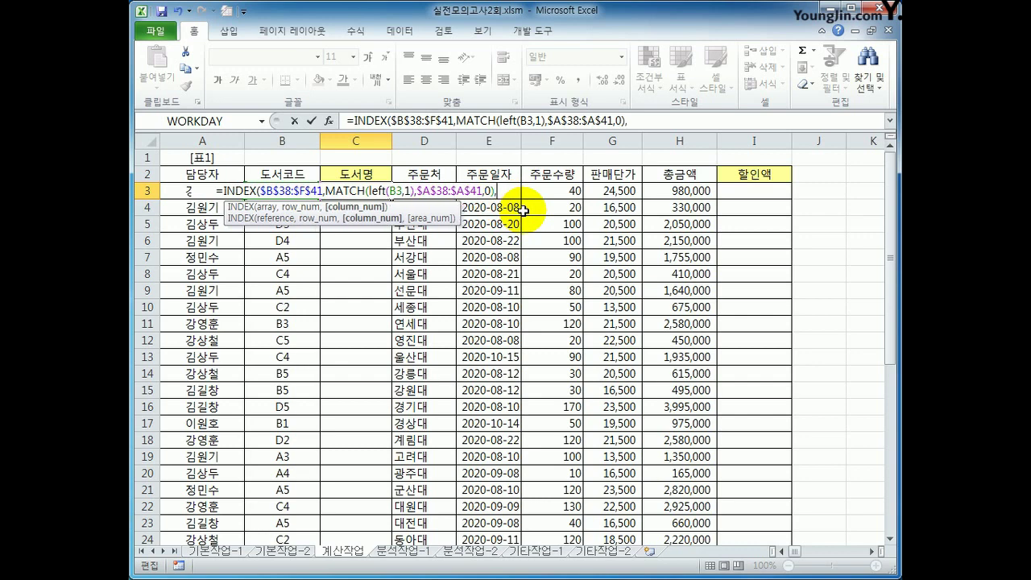
type("right(")
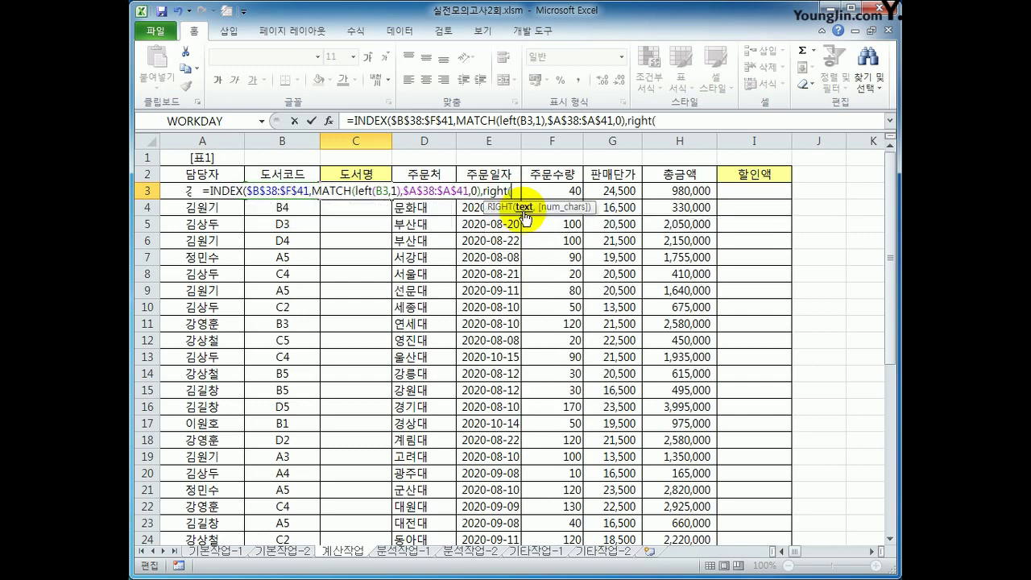
key("Left")
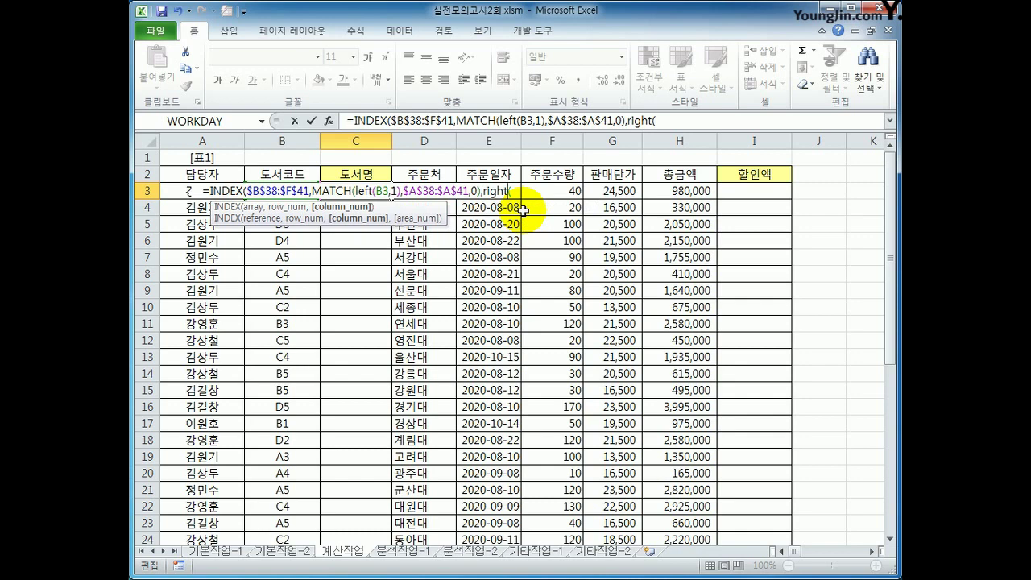
key("Right")
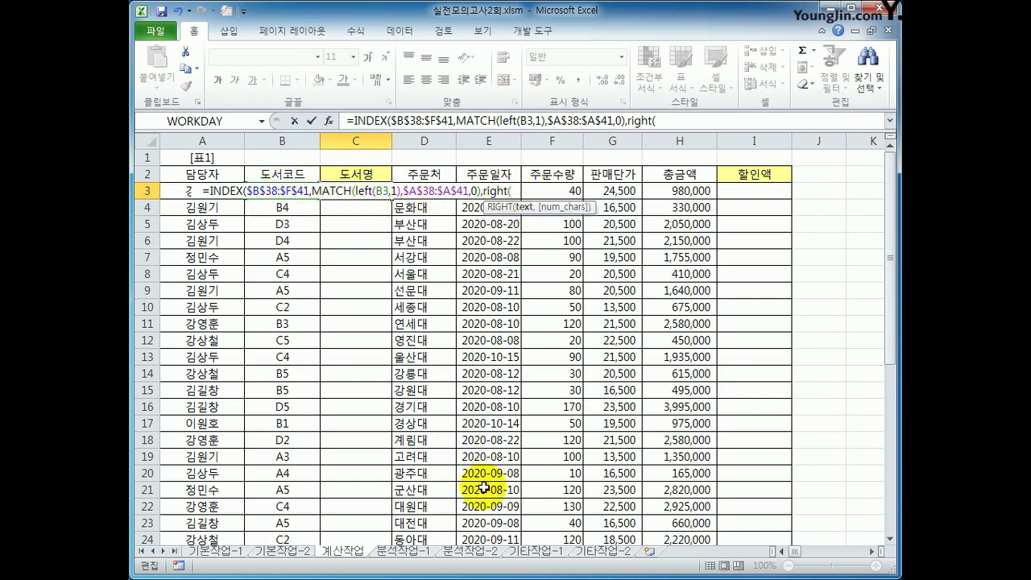
type("b3")
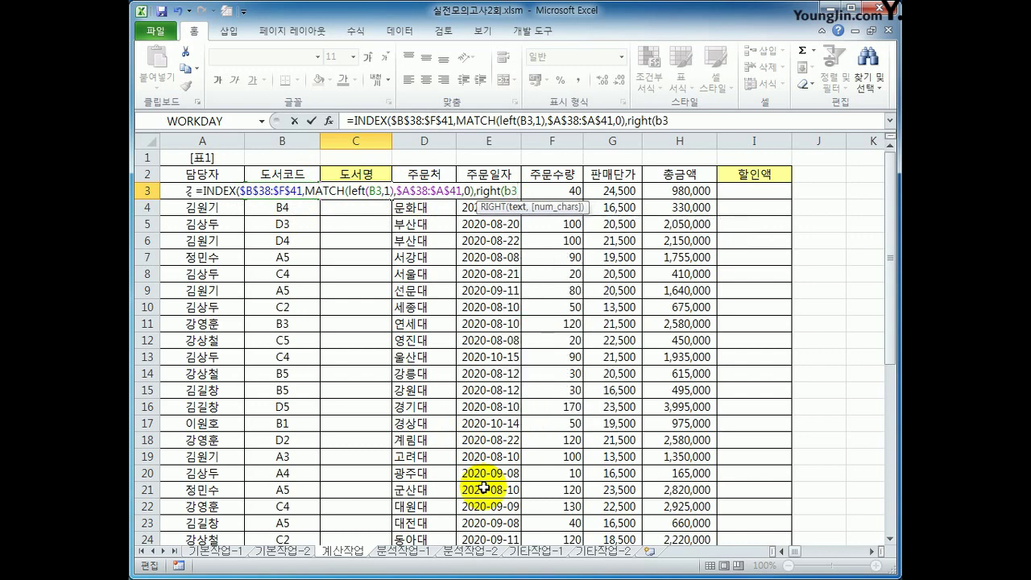
type(",")
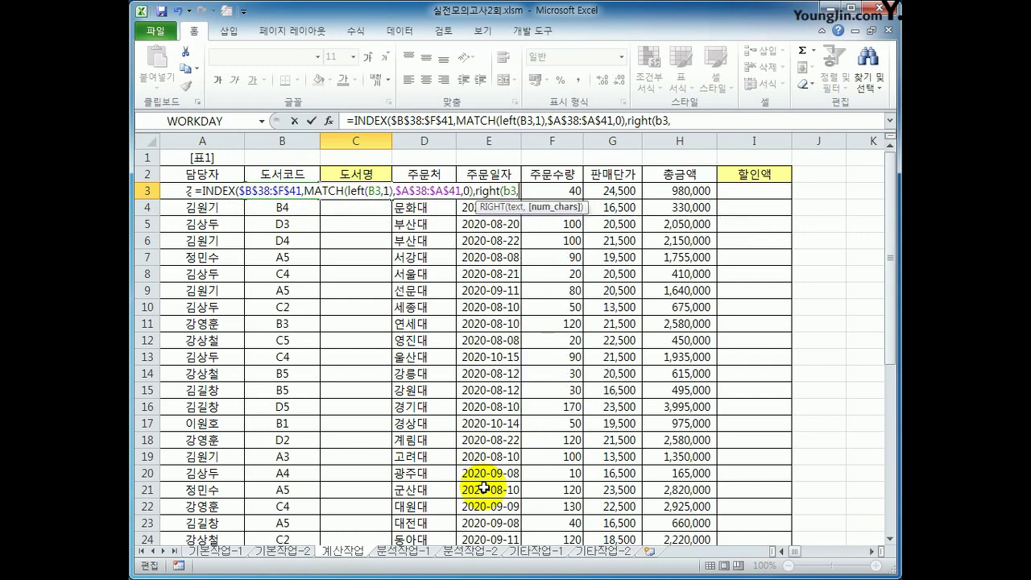
type("1)")
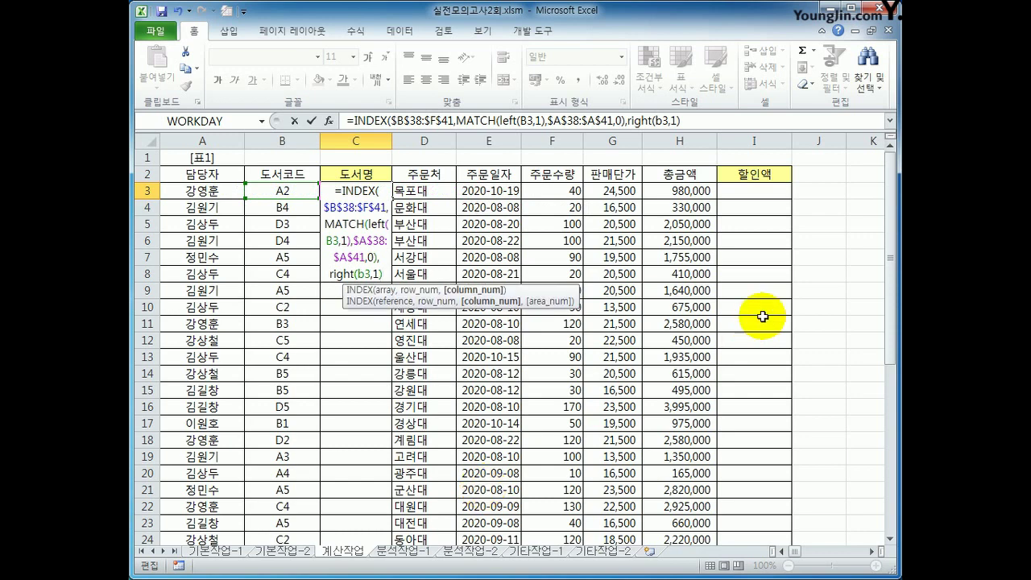
left_click(686, 119)
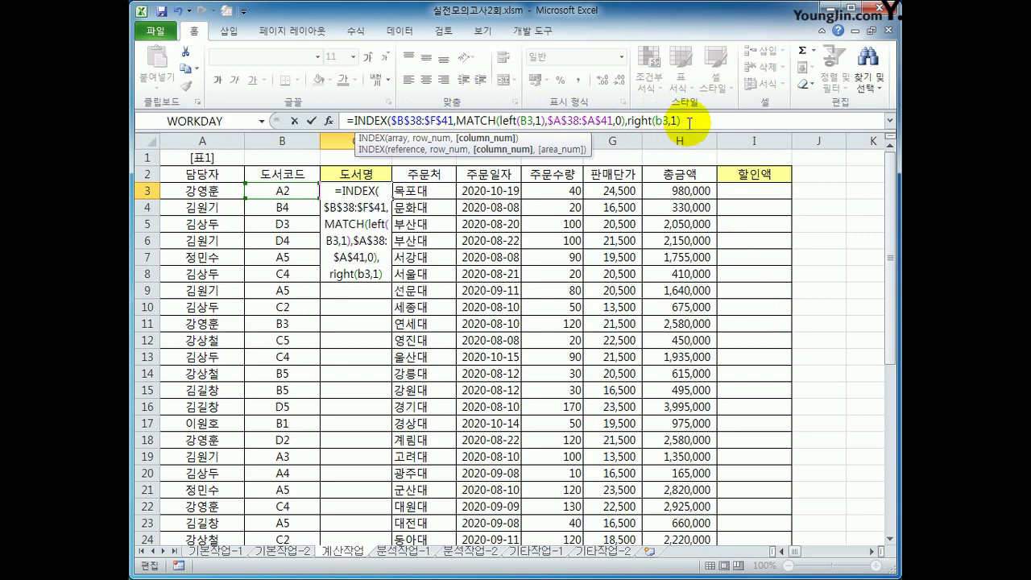
type(")")
key("Return")
key("Up")
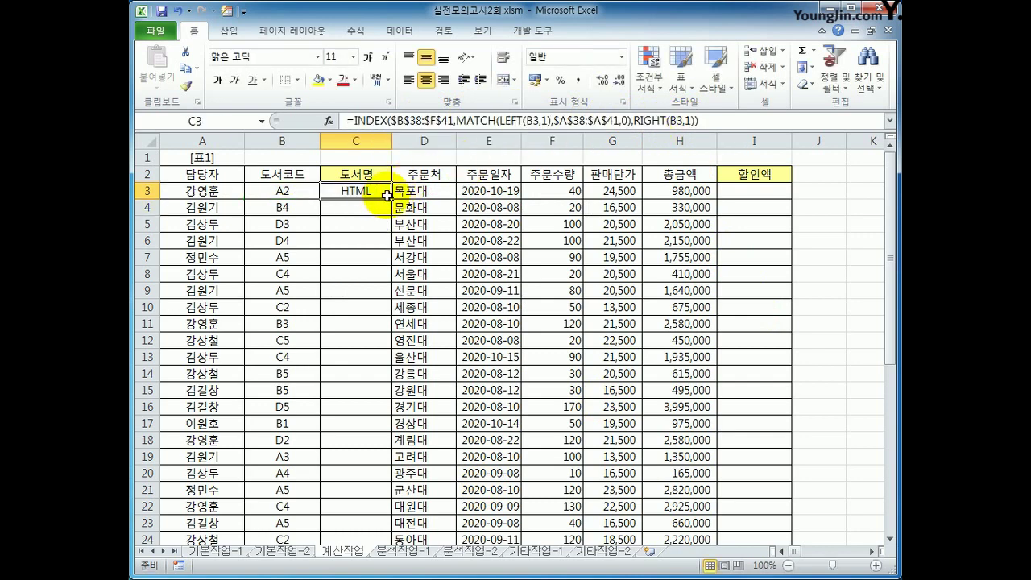
- Fill the book name formula from C3 down to C31 and check the result for code A2 against [표5]
left_click_drag(390, 196, 379, 505)
scroll(379, 494, "up", 3)
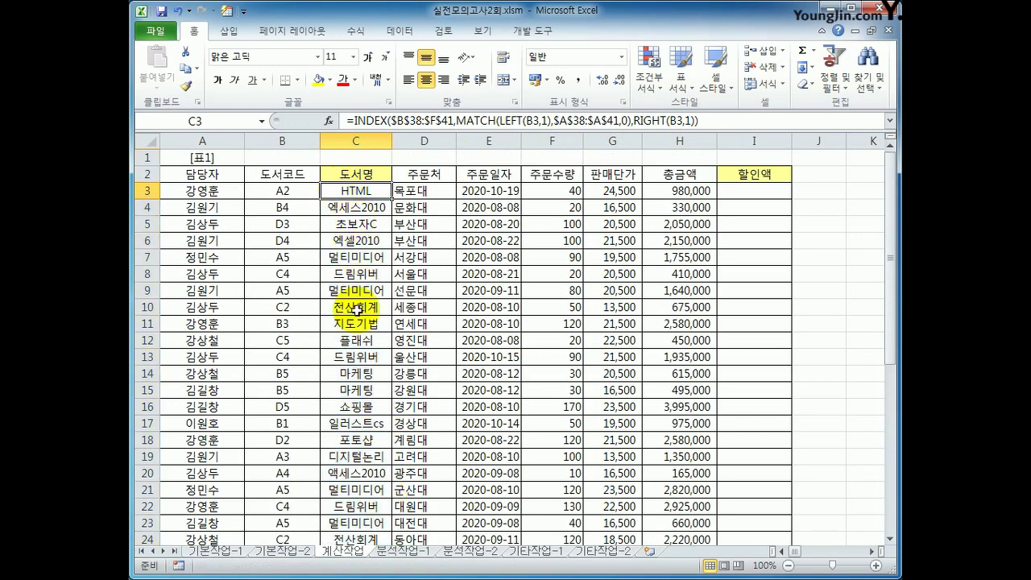
scroll(346, 330, "down", 9)
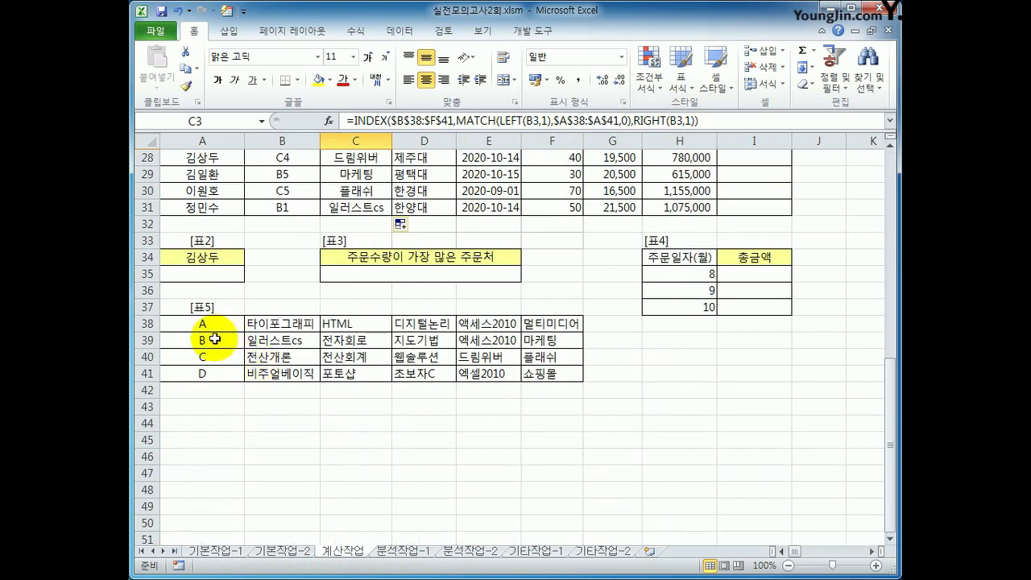
left_click_drag(202, 323, 341, 322)
left_click(341, 323)
scroll(432, 467, "up", 4)
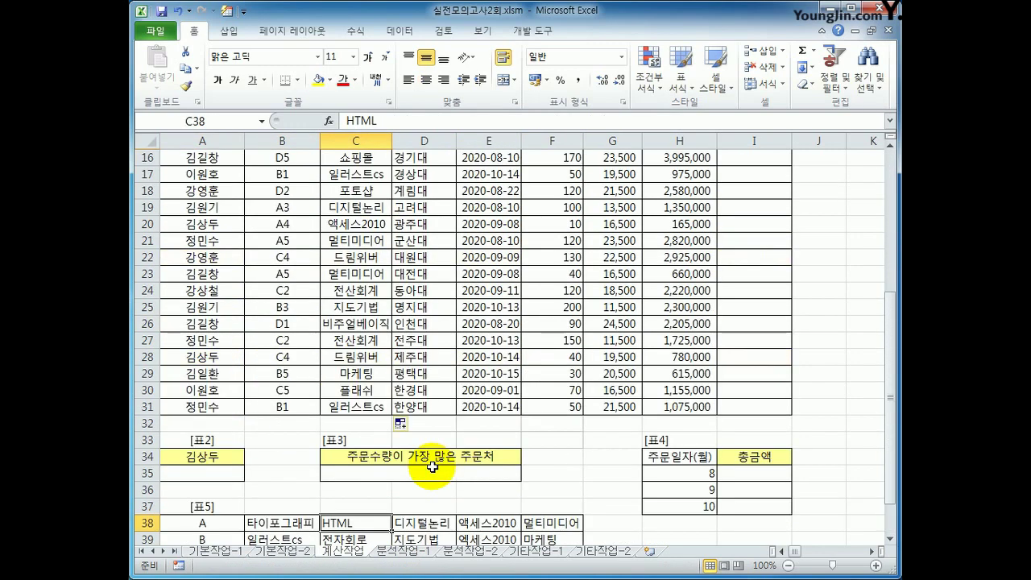
scroll(432, 467, "up", 5)
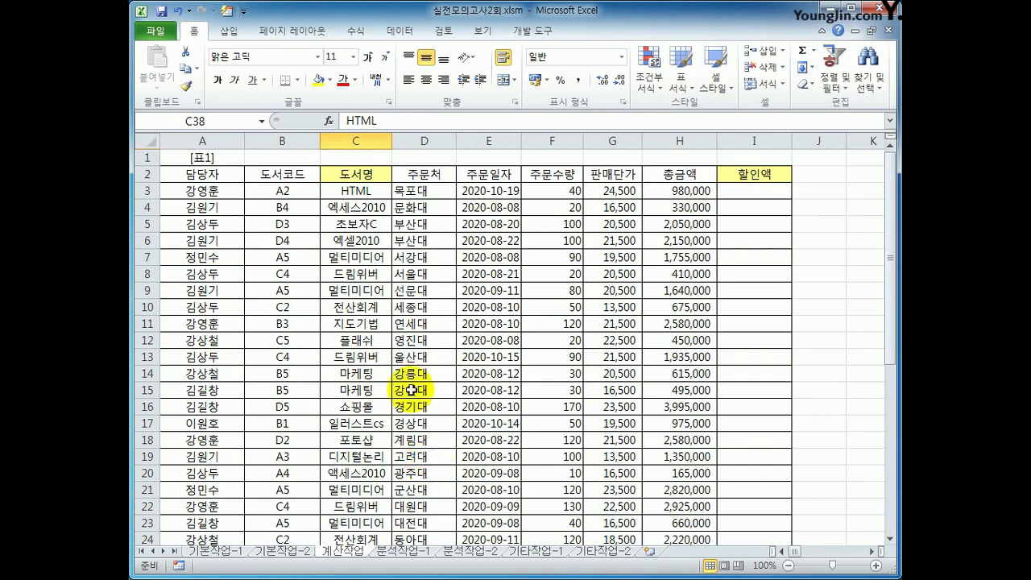
- Start a SUM formula in A35 with the condition (A3:A31=A34) matching the person in charge
scroll(408, 391, "down", 7)
left_click(203, 373)
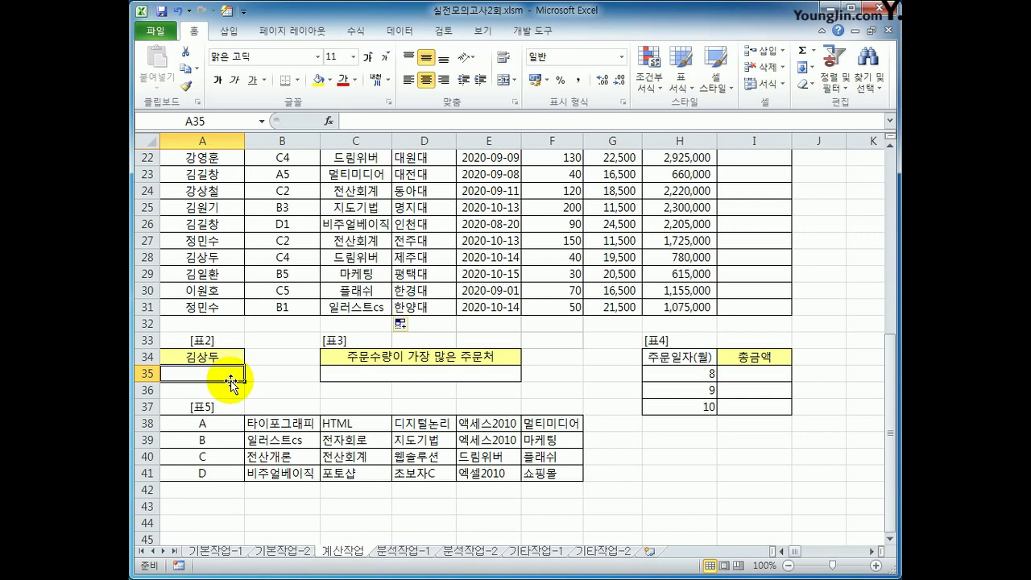
type("=")
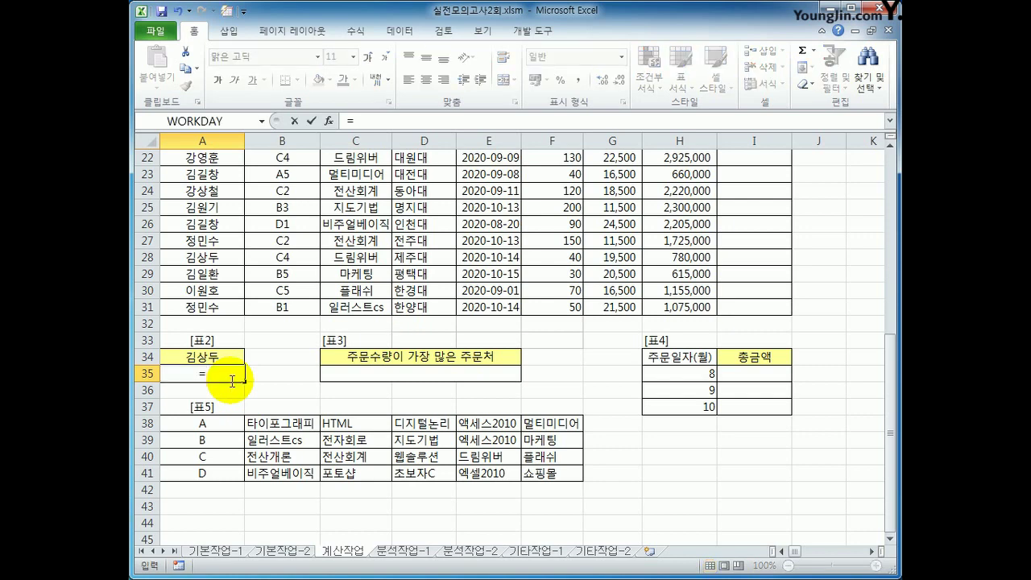
type("sum(")
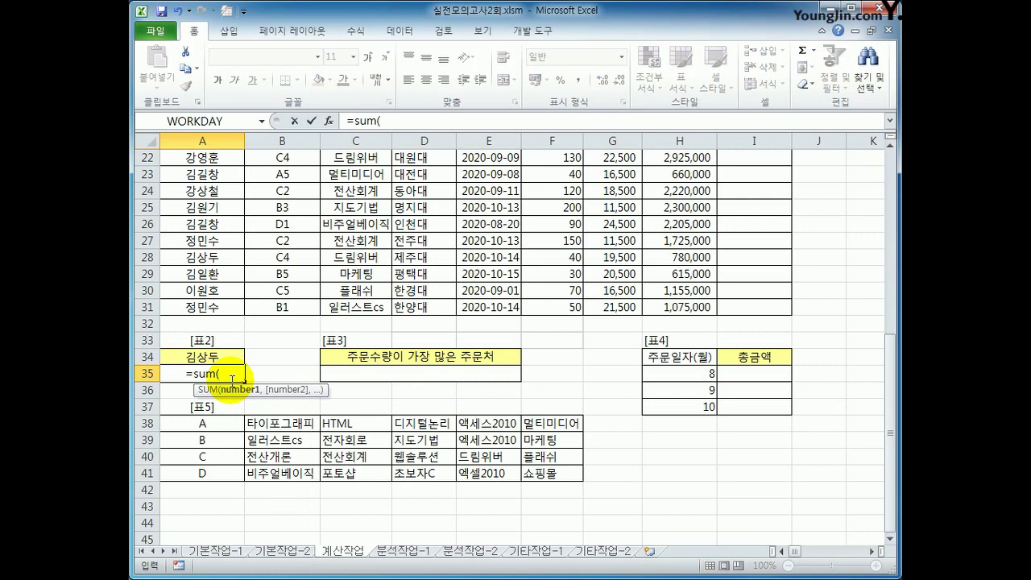
type("(")
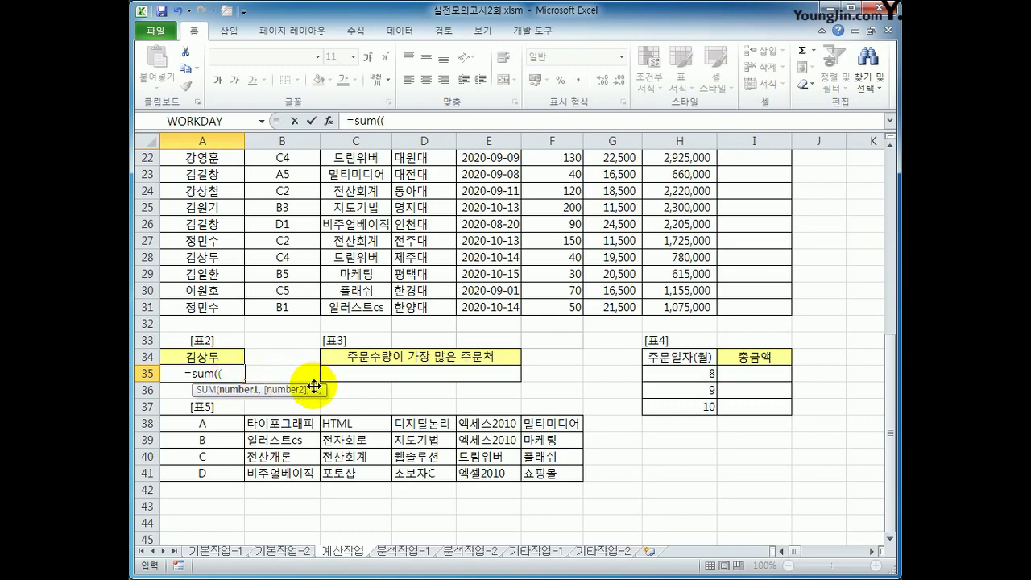
scroll(308, 390, "up", 4)
scroll(309, 390, "up", 3)
left_click_drag(169, 191, 207, 508)
scroll(463, 527, "down", 3)
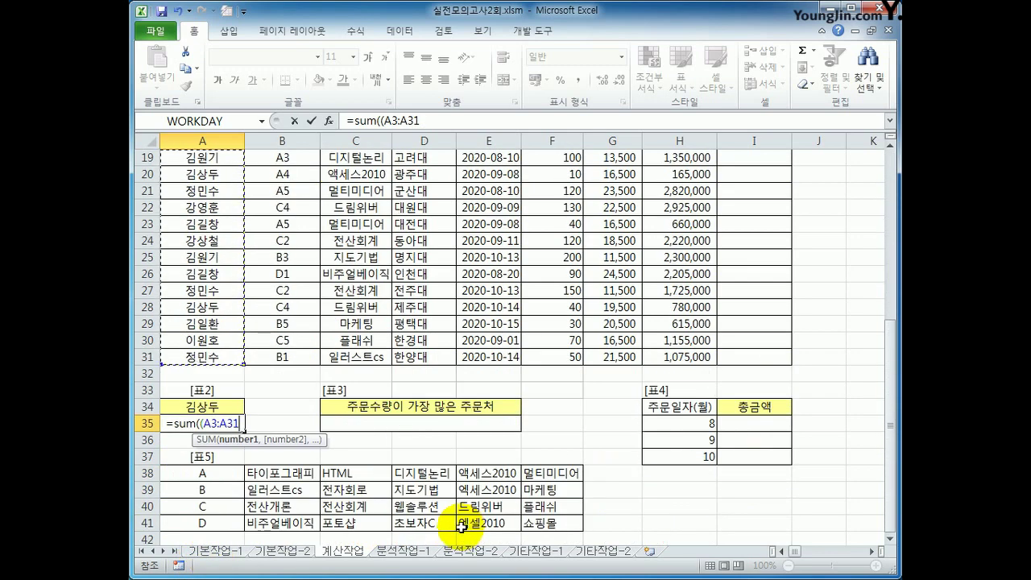
type("=")
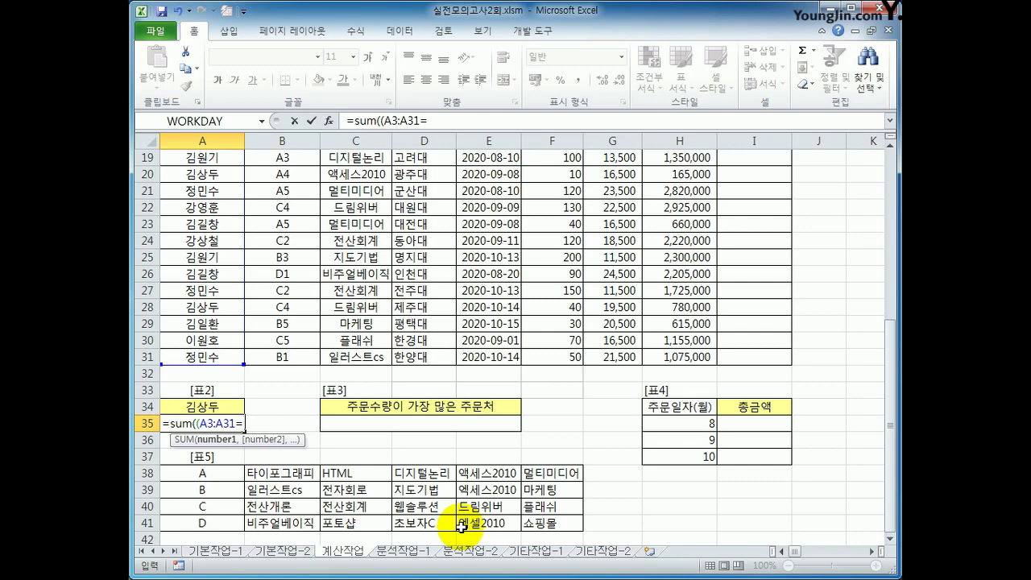
left_click(206, 403)
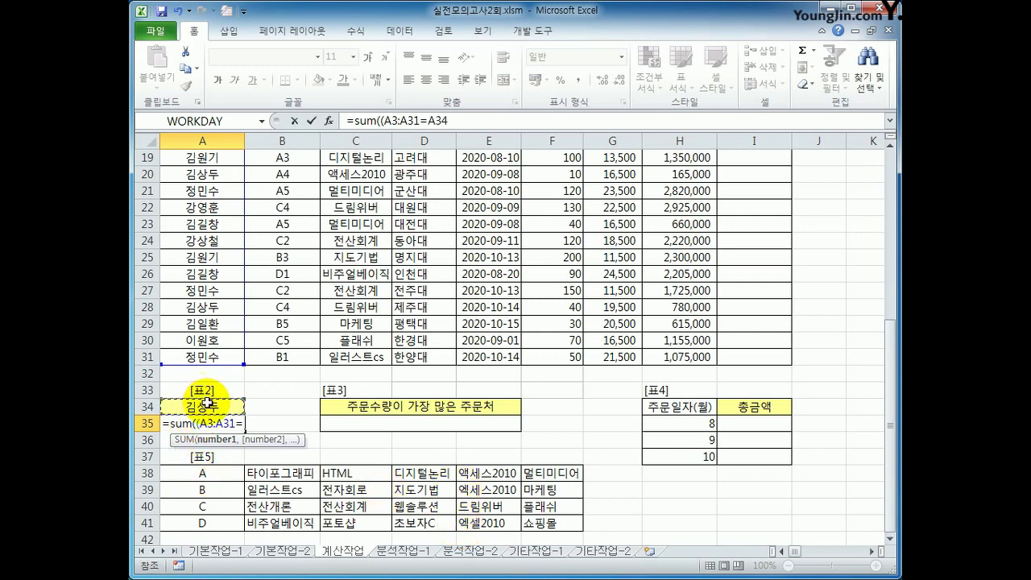
type(")")
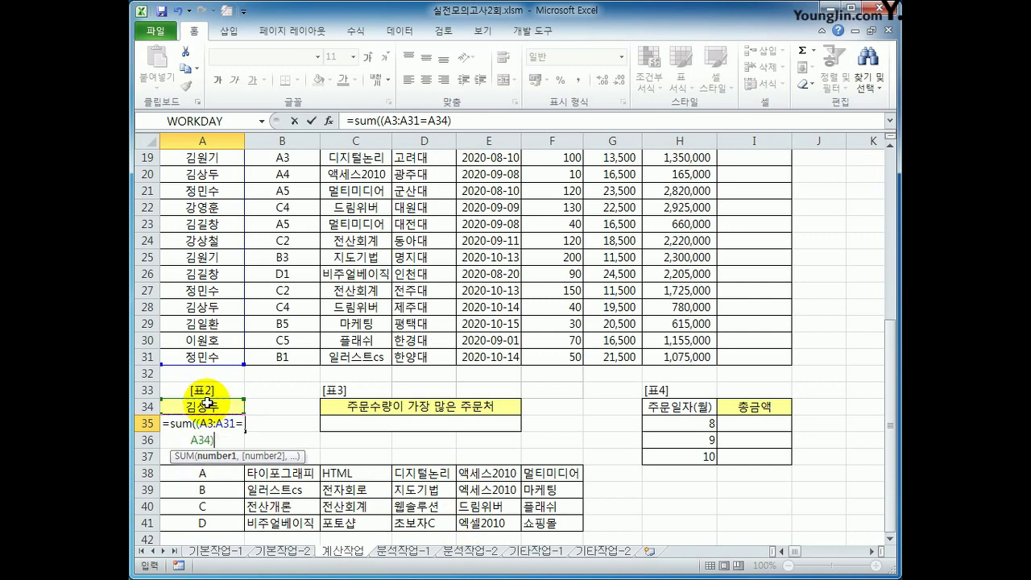
- Multiply the condition in the A35 formula by a second condition for unit prices under 20000, (G3:G31<20000)
type("*(")
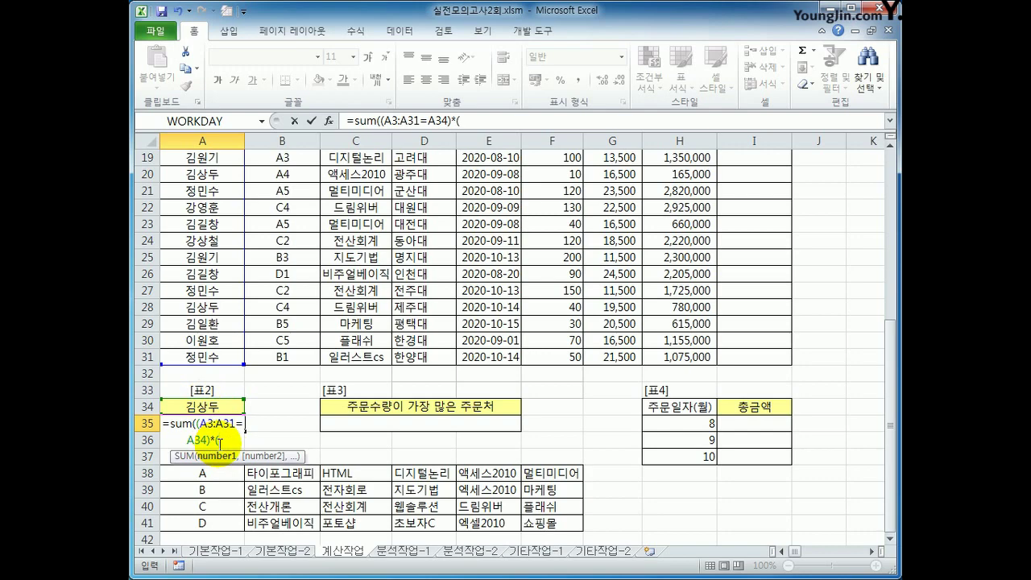
scroll(325, 429, "up", 6)
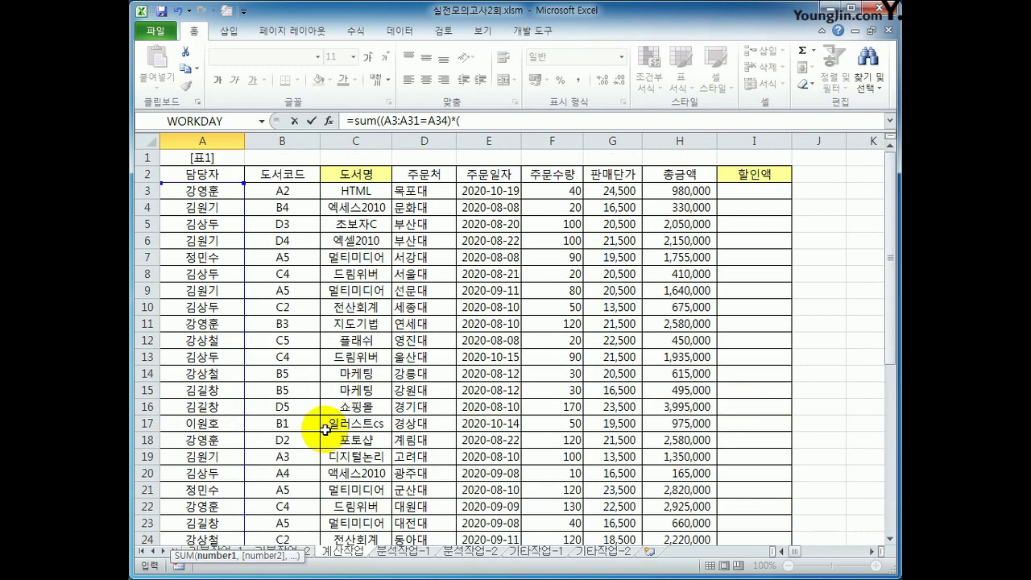
left_click_drag(616, 191, 621, 524)
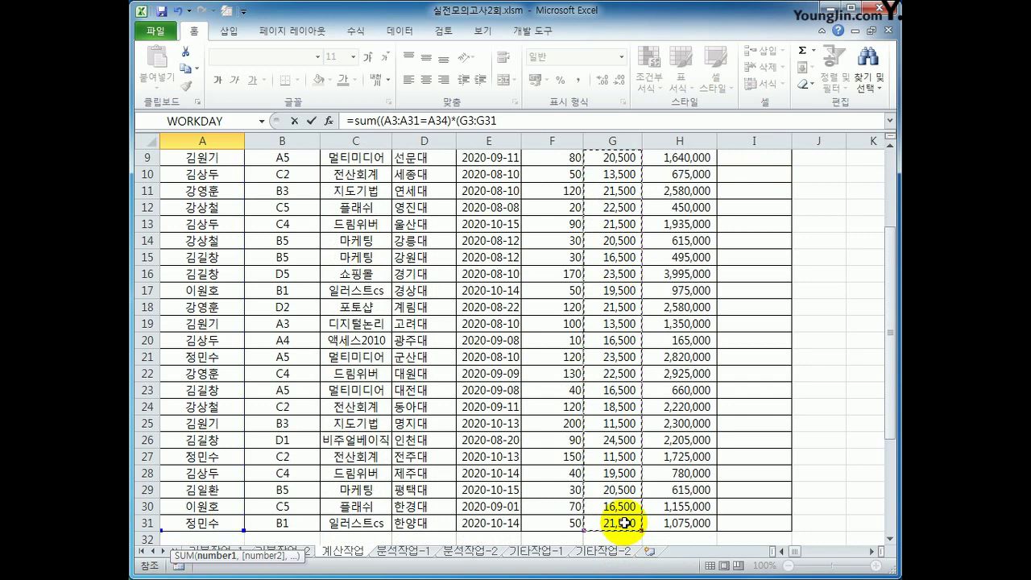
type("<2000")
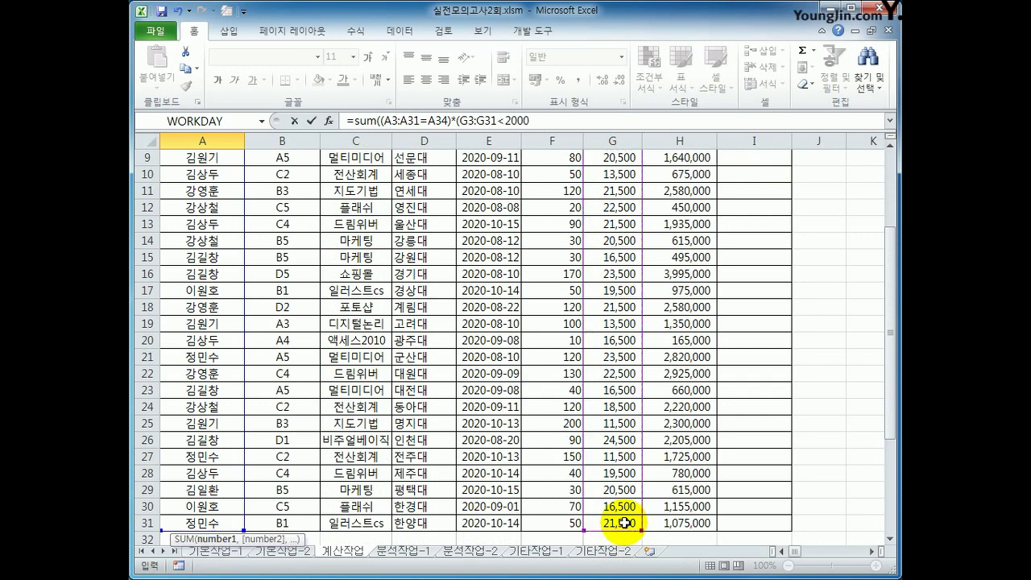
type("0")
left_click(384, 121)
left_click_drag(383, 121, 454, 120)
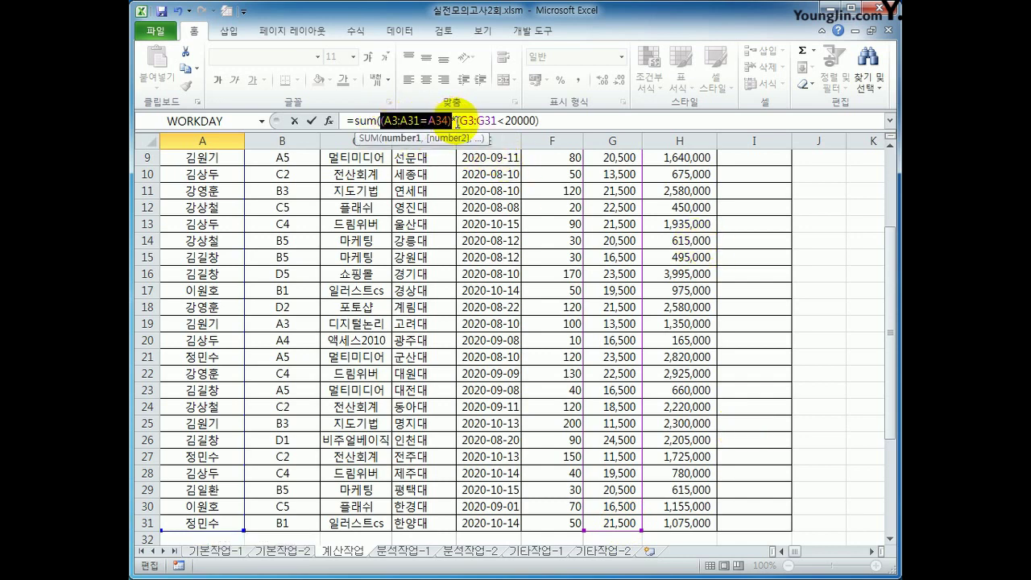
left_click_drag(456, 121, 538, 121)
key("Left")
type("(")
key("End")
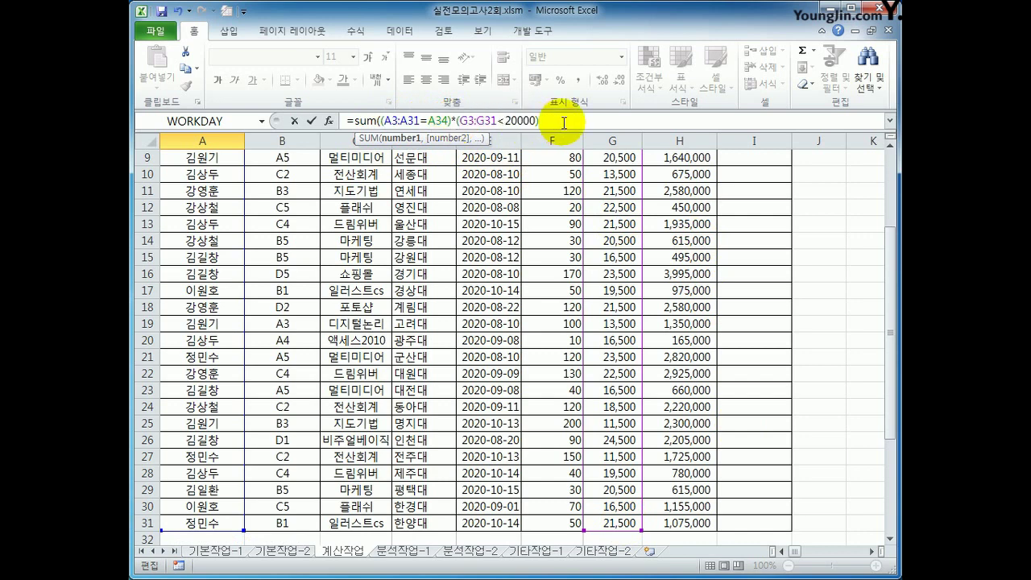
- Multiply the conditions by the total amounts H3:H31 and complete the SUM in A35 as an array formula
type("*")
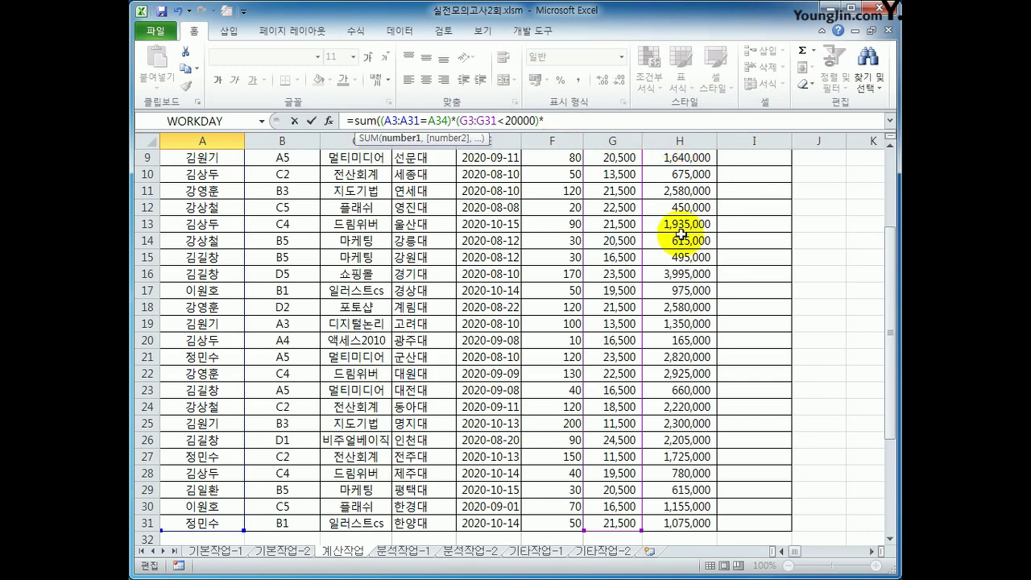
scroll(893, 278, "up", 3)
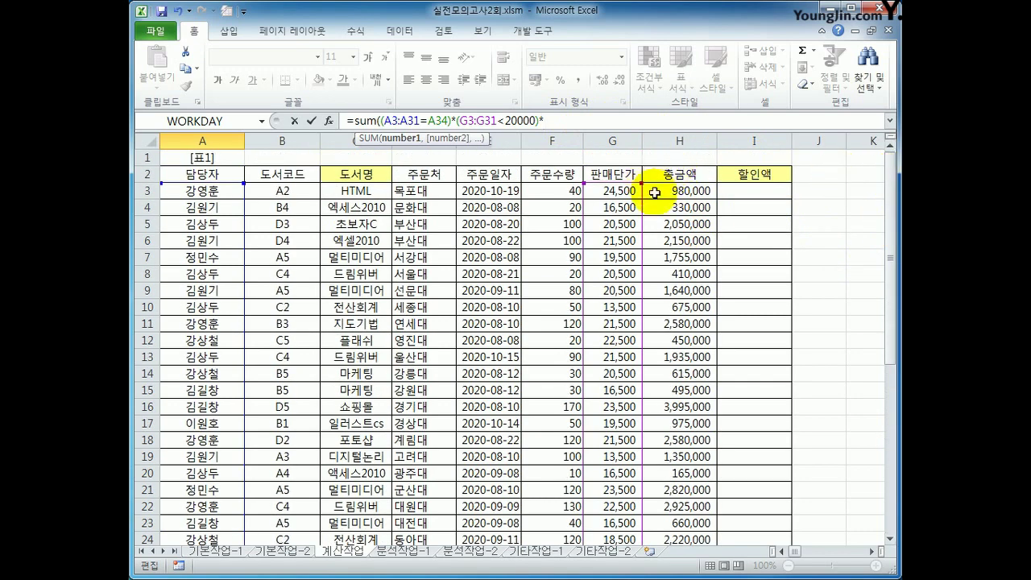
left_click_drag(677, 191, 686, 531)
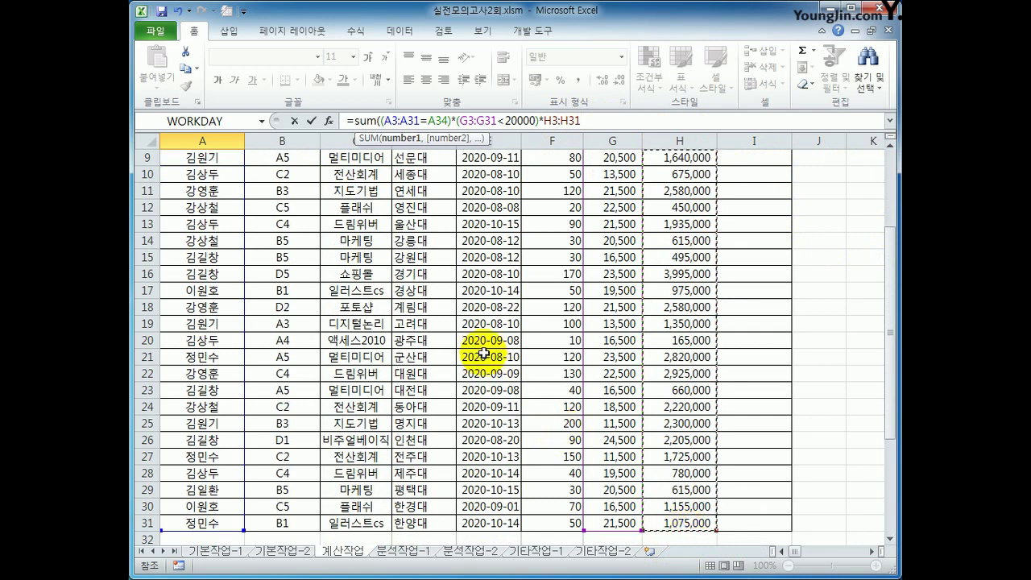
type(")")
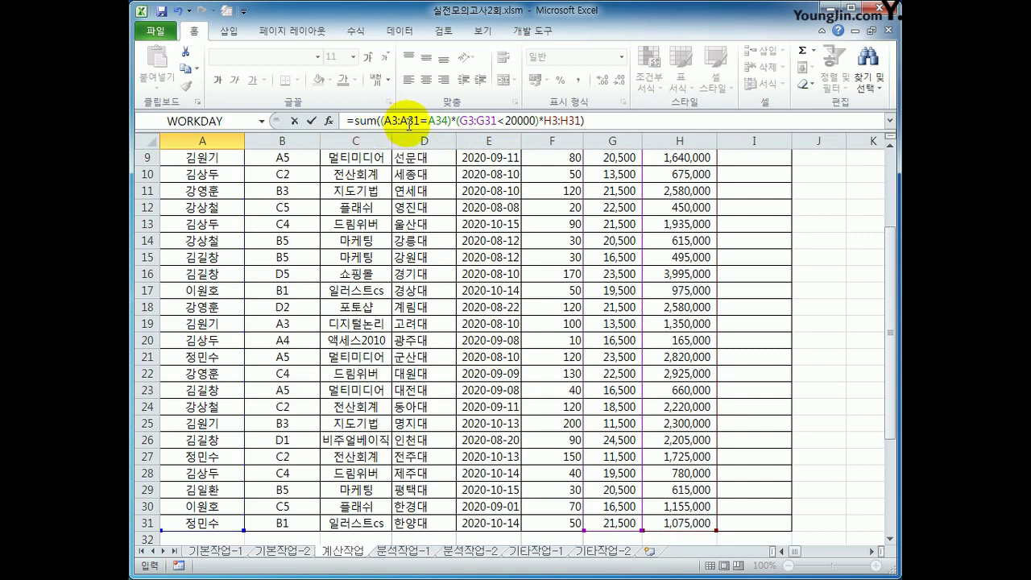
left_click(595, 121)
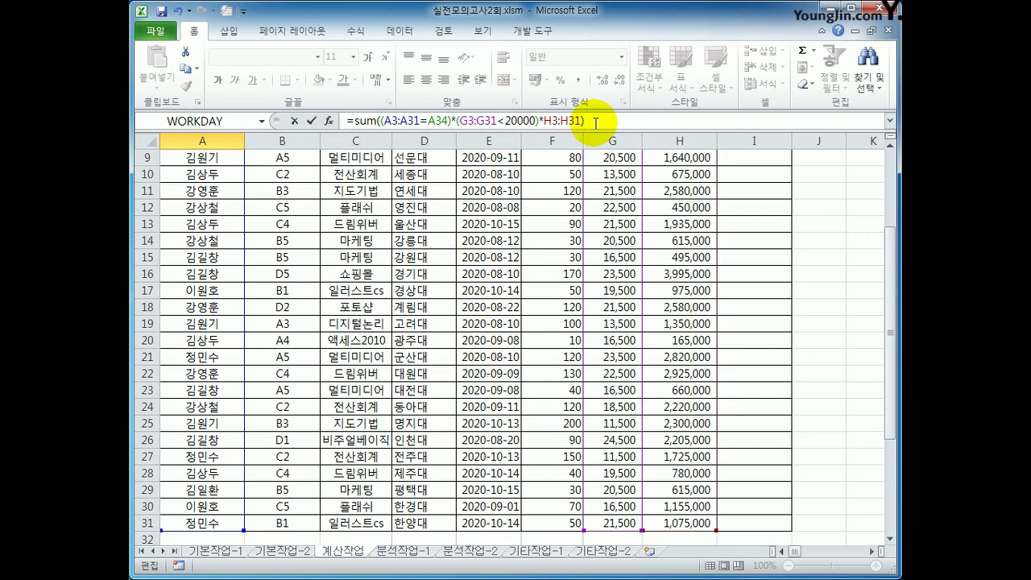
key("ctrl+shift+Return")
scroll(594, 106, "down", 1)
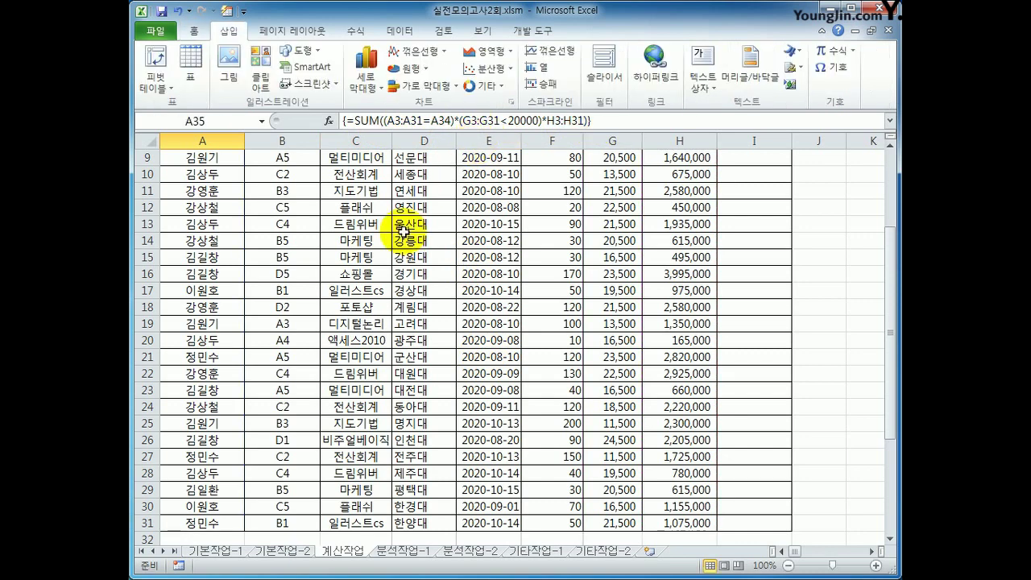
scroll(306, 395, "down", 4)
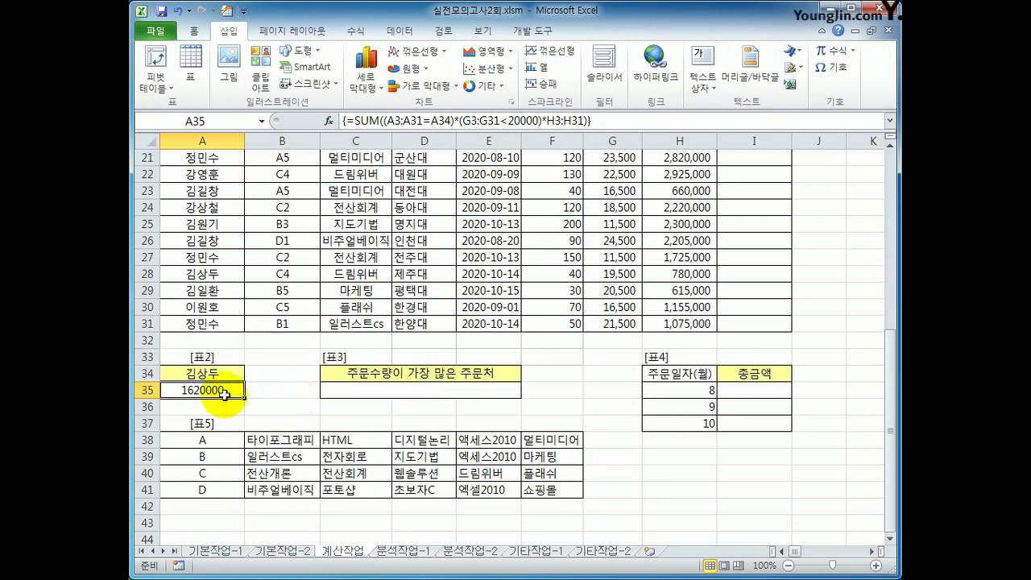
- Start an INDEX formula in C35 of [표3] with the 주문처 range D3:D31 as its array
scroll(306, 386, "up", 7)
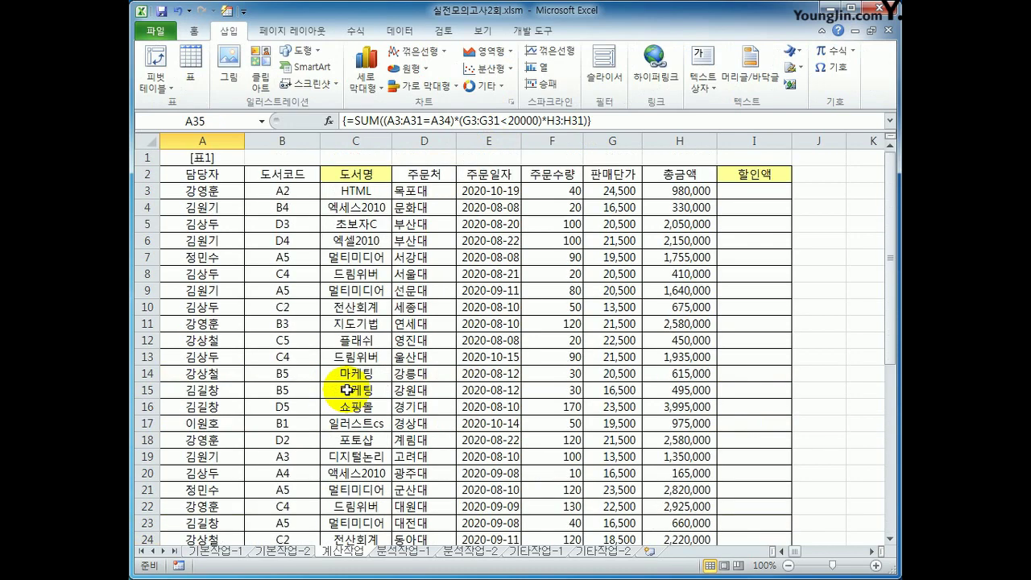
scroll(346, 390, "down", 6)
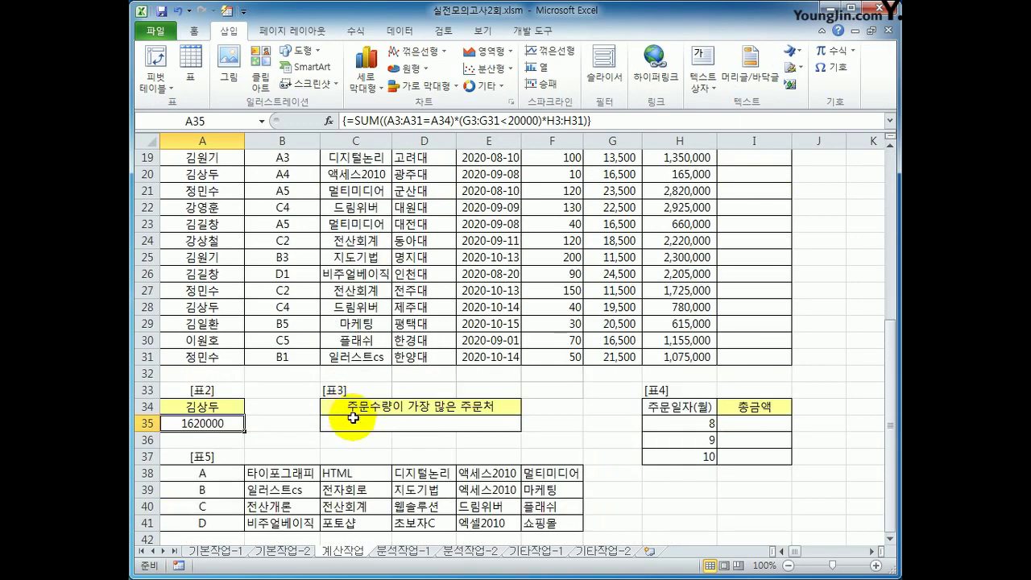
left_click(353, 422)
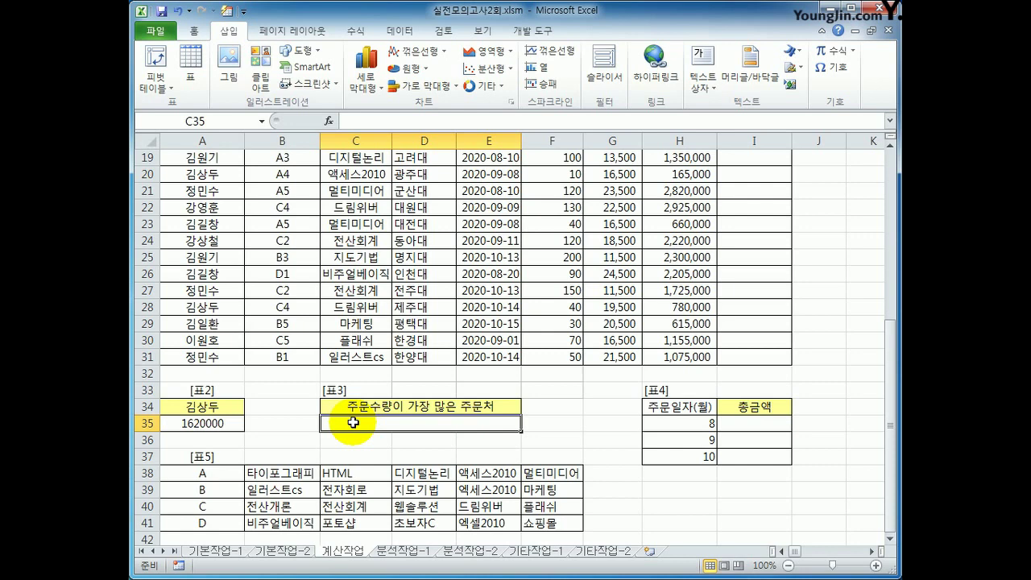
type("=in")
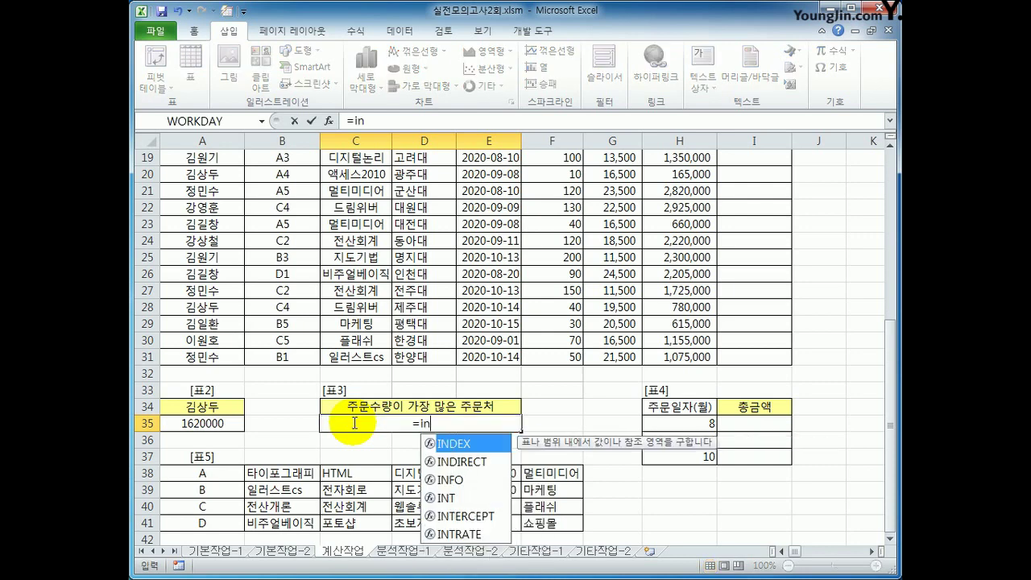
type("d")
key("Tab")
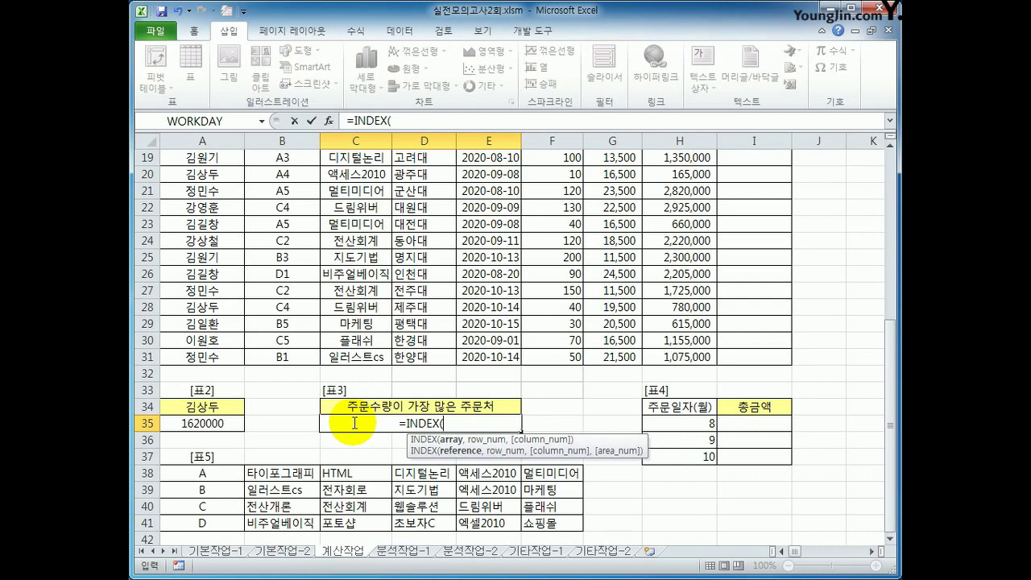
scroll(465, 413, "up", 6)
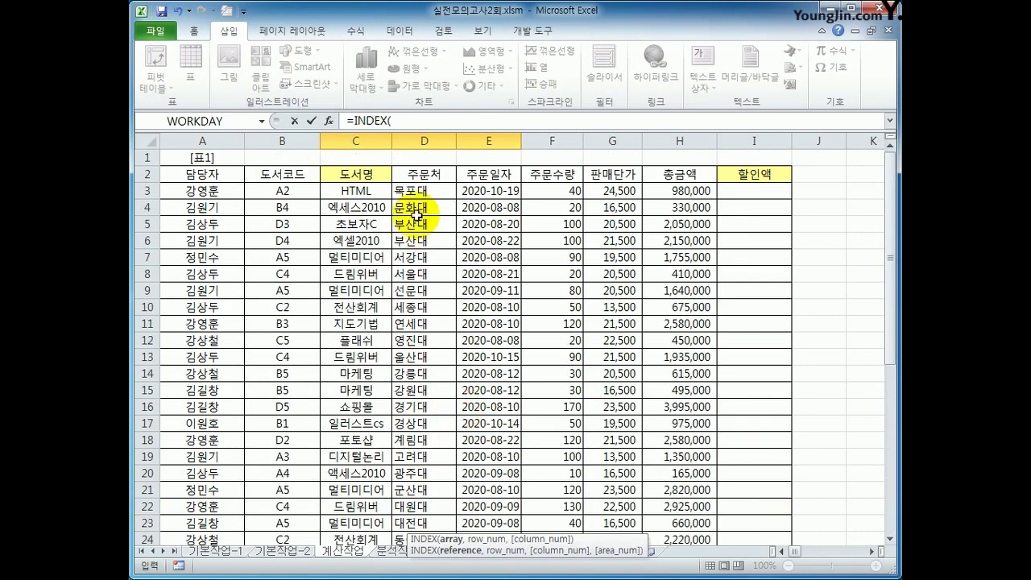
left_click_drag(416, 191, 420, 507)
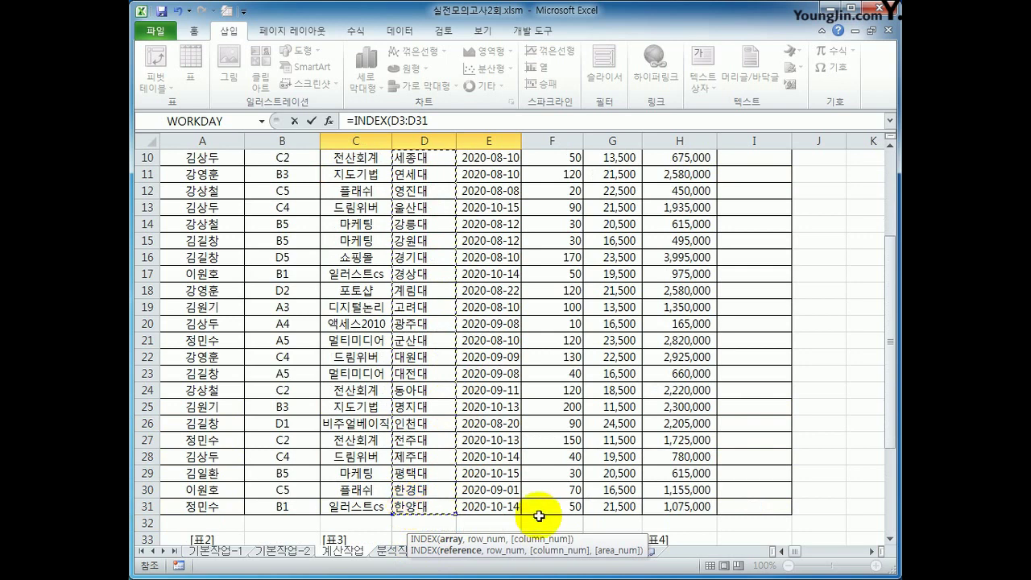
scroll(533, 515, "down", 2)
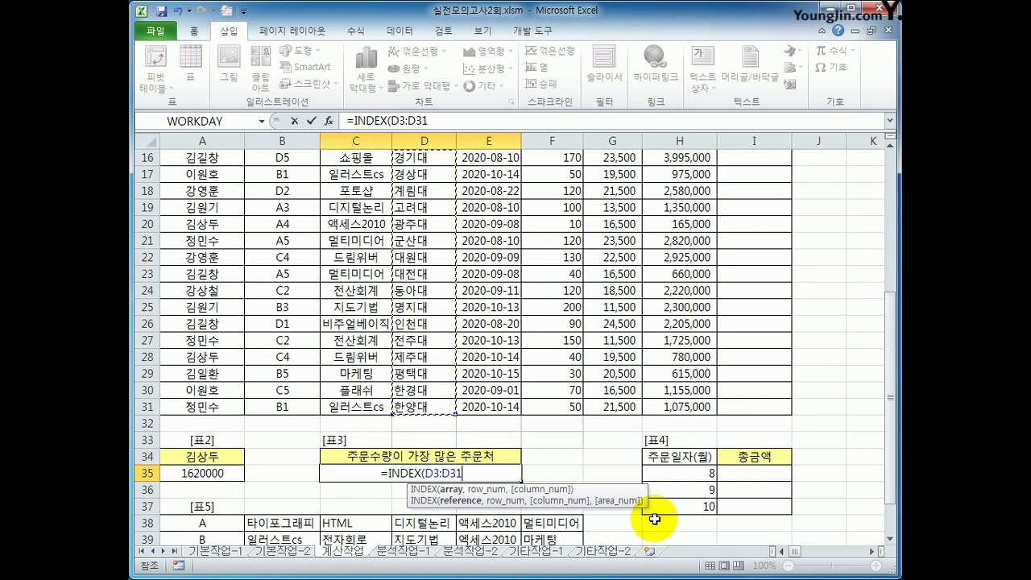
type(",")
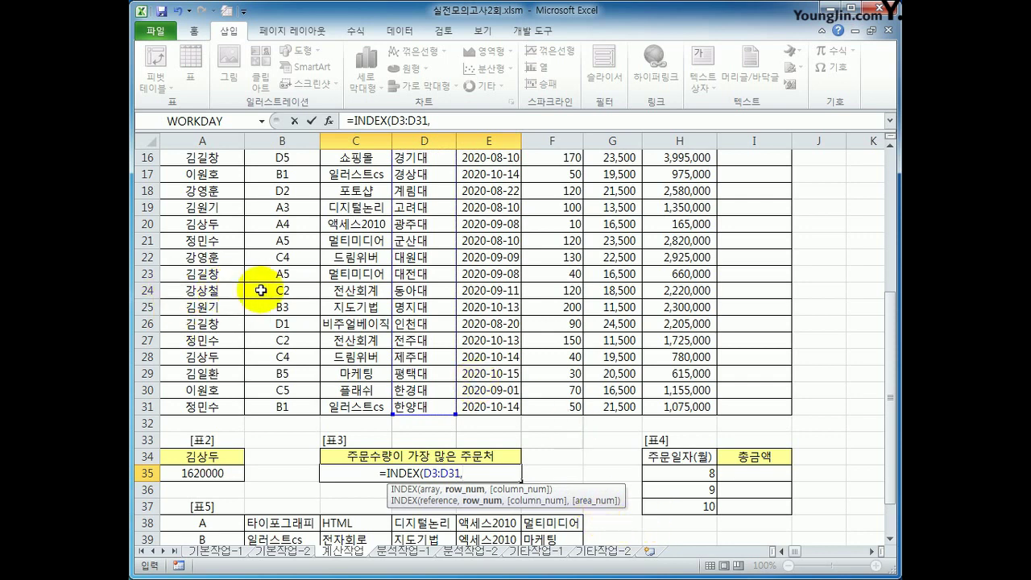
- Nest MATCH as the row number of the C35 INDEX formula, with MAX(F3:F31) as its lookup value
scroll(424, 407, "up", 3)
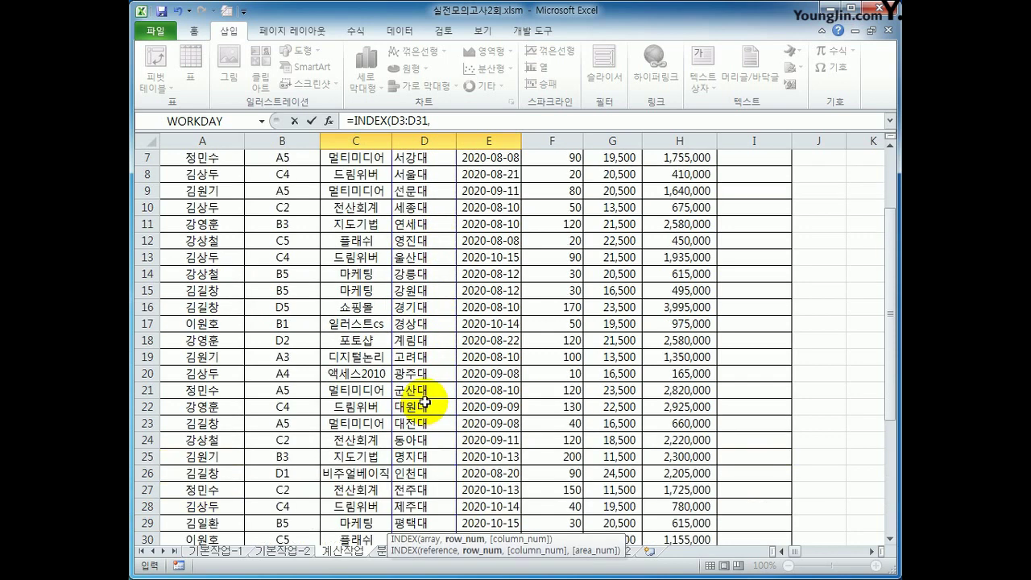
scroll(435, 464, "down", 3)
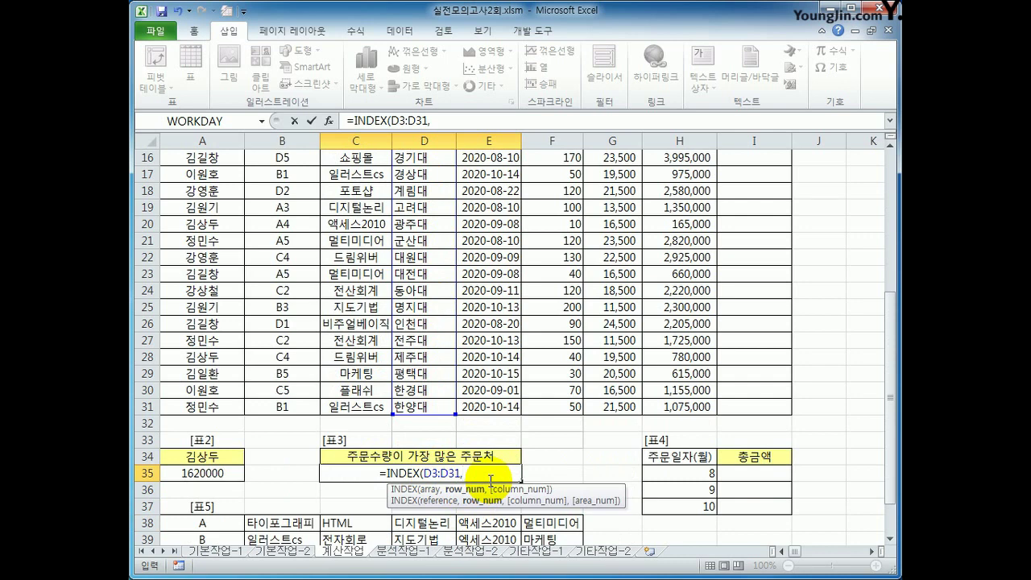
type("mat")
key("Tab")
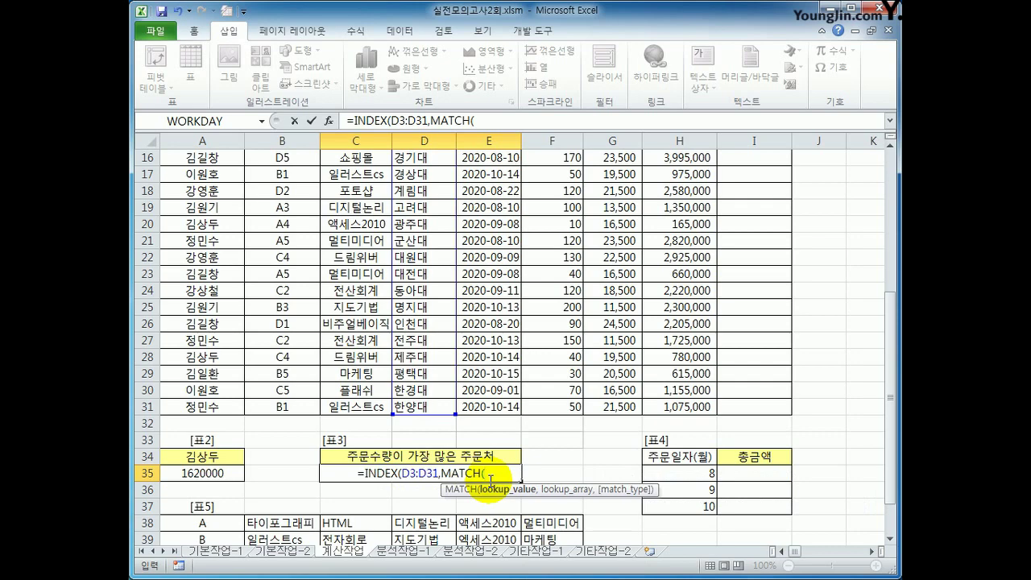
type("max(")
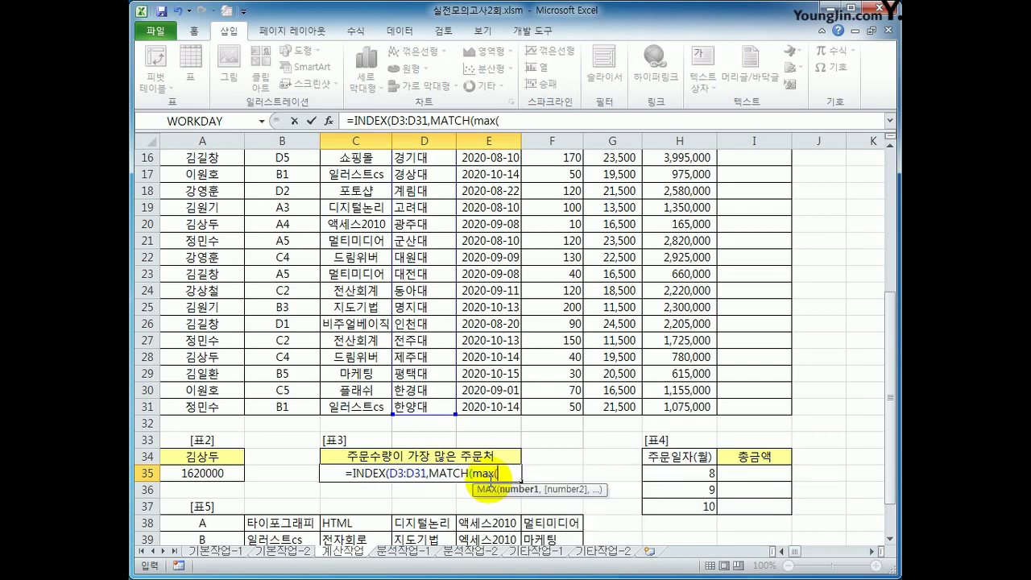
scroll(684, 402, "up", 5)
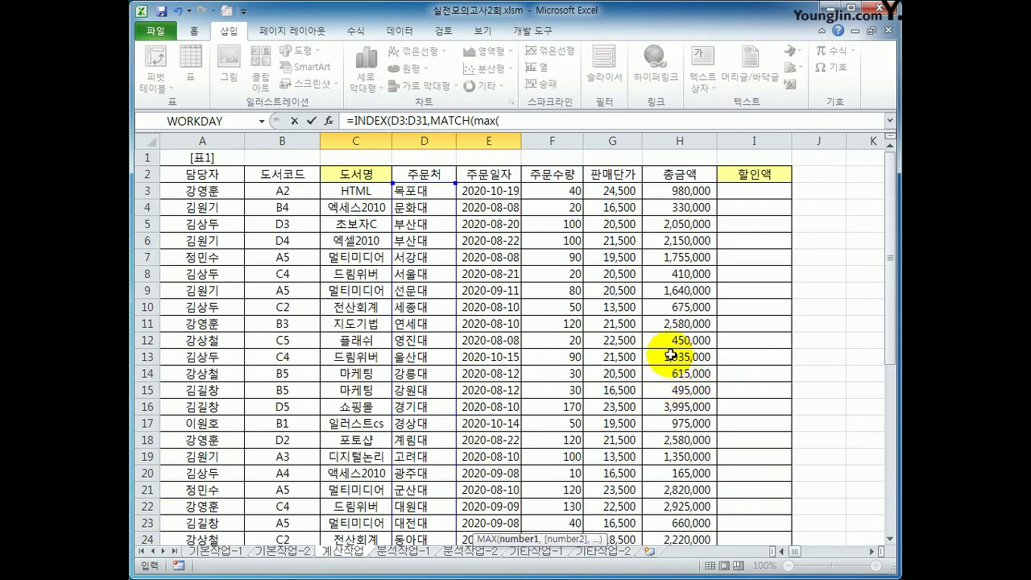
left_click_drag(556, 191, 568, 510)
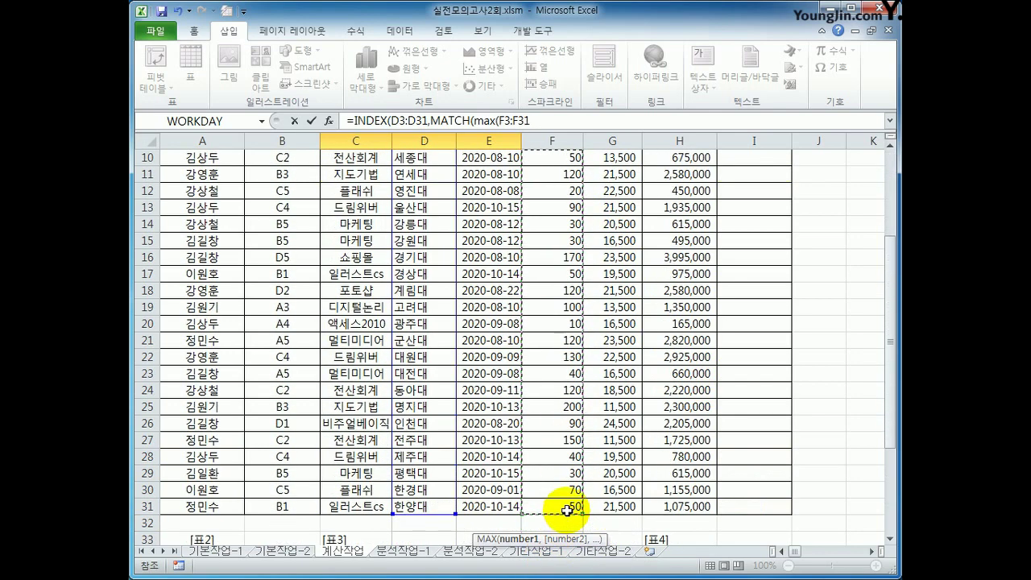
type("),")
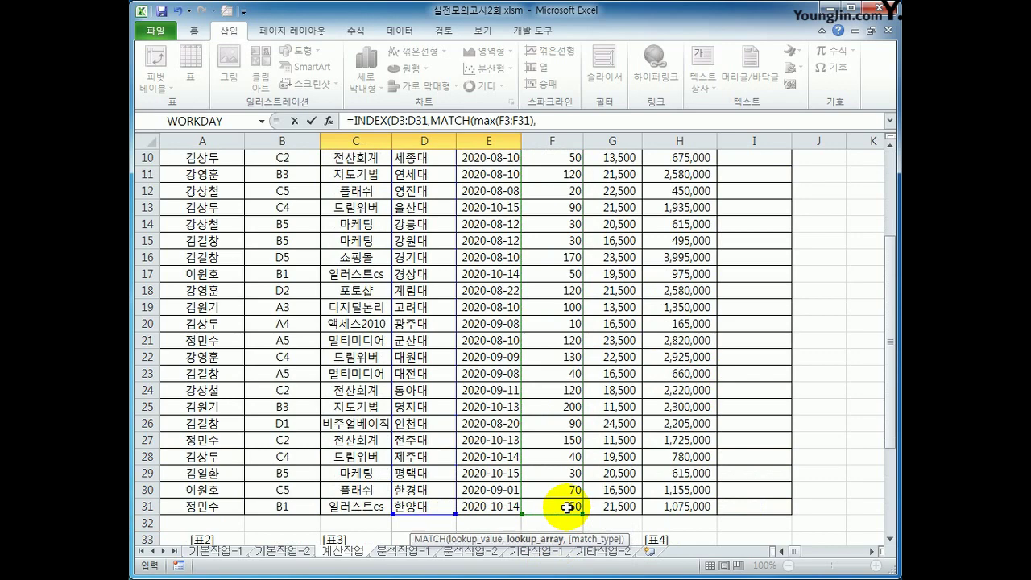
- Give MATCH the order quantities F3:F31 as lookup array with exact match 0, and complete the INDEX formula in C35
scroll(568, 508, "down", 3)
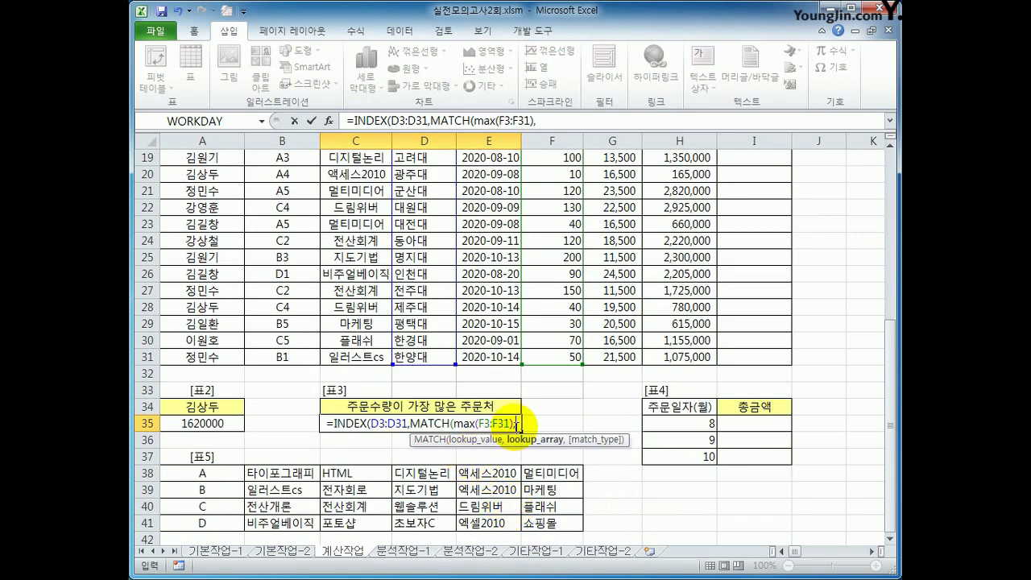
scroll(628, 388, "up", 6)
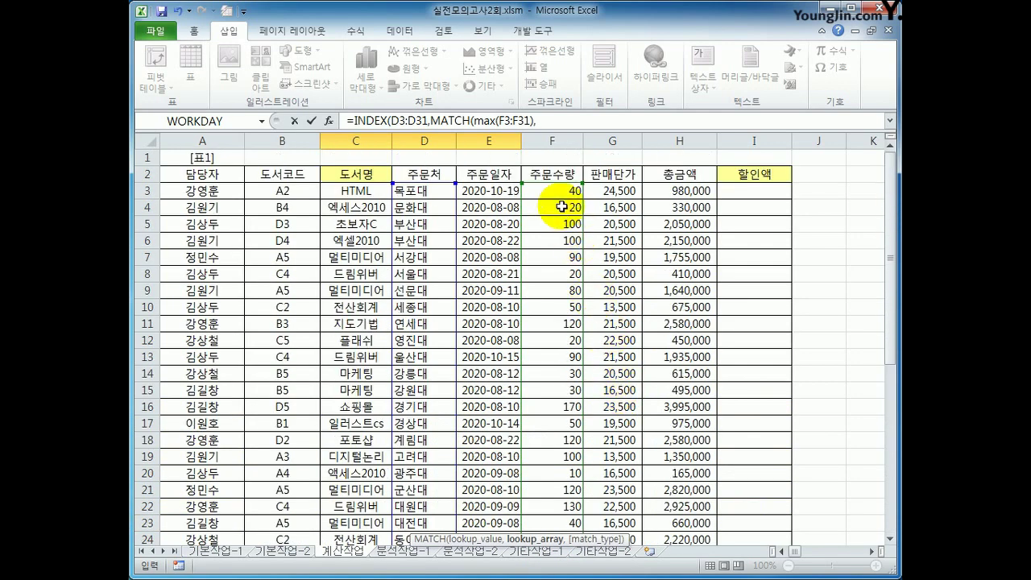
left_click_drag(559, 193, 556, 500)
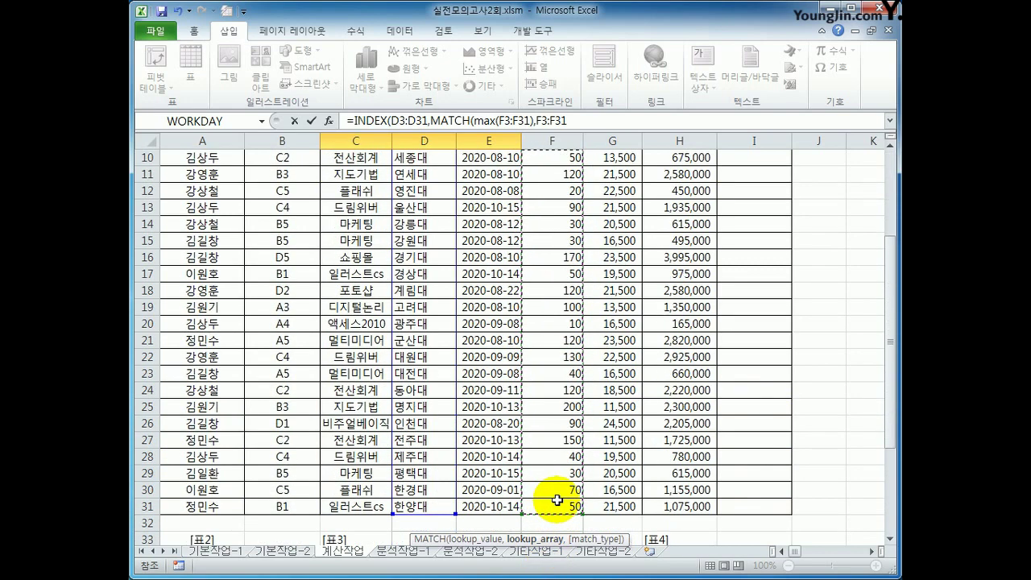
type(",")
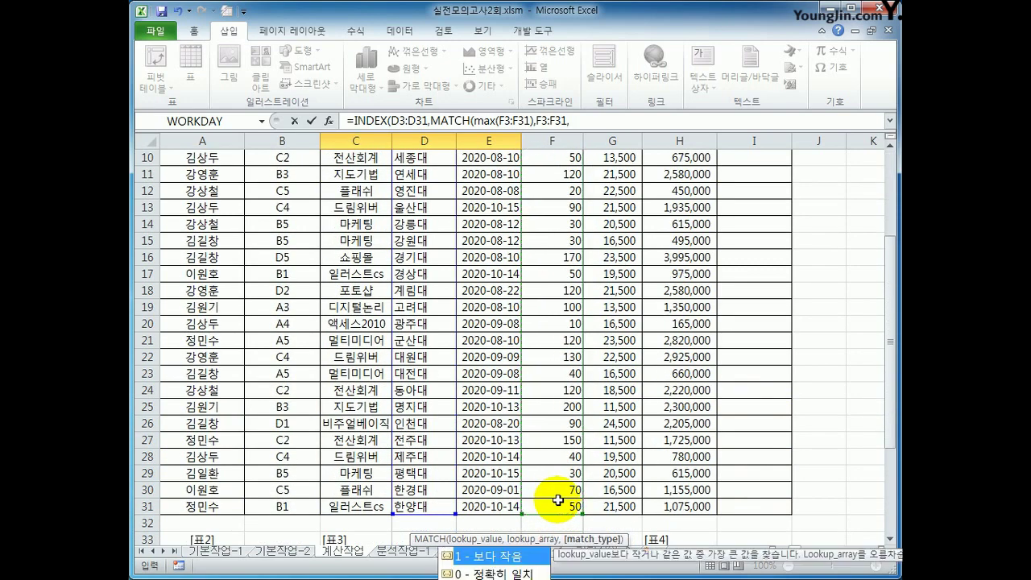
type("0")
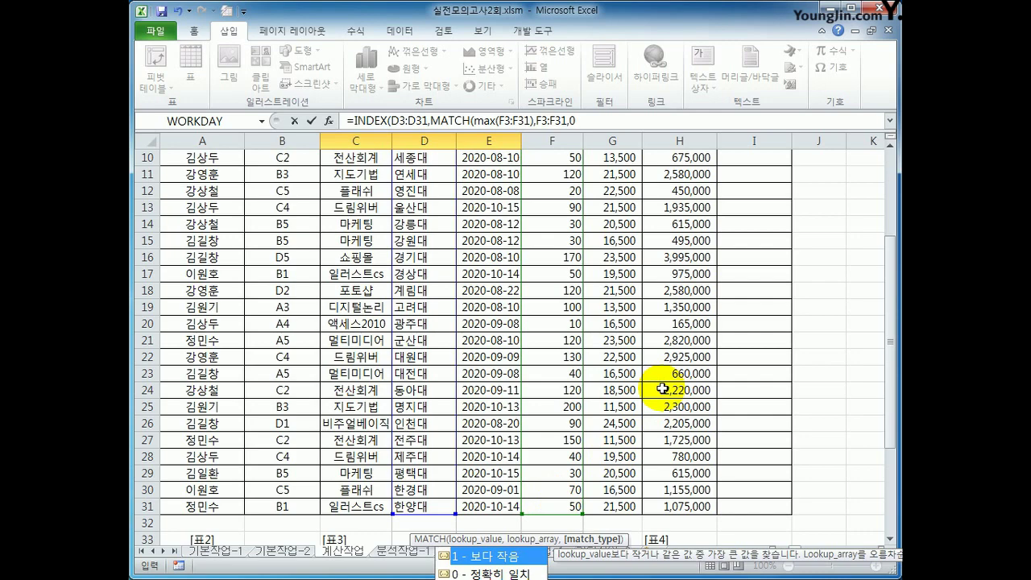
type(")")
scroll(684, 403, "down", 4)
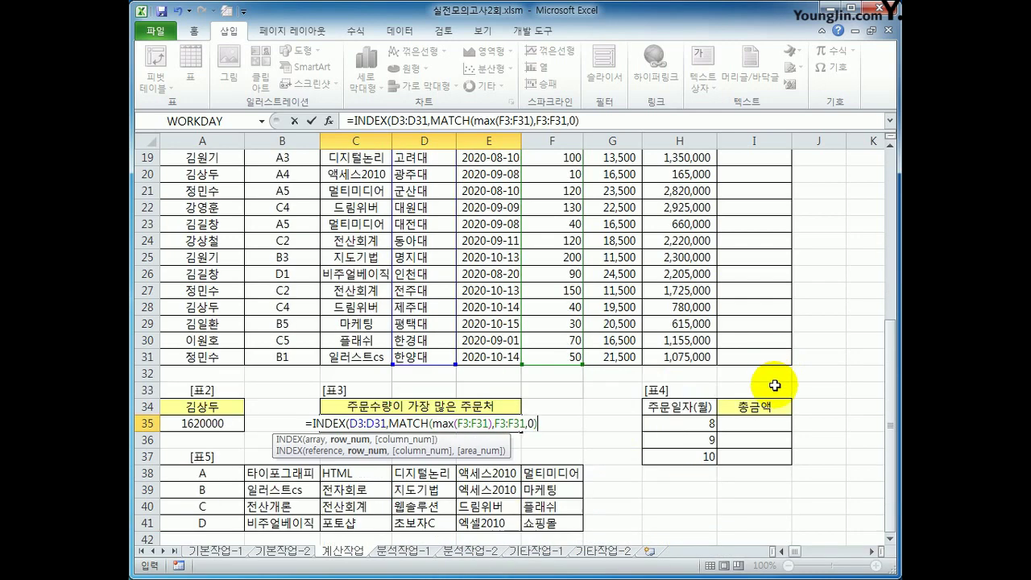
type(")")
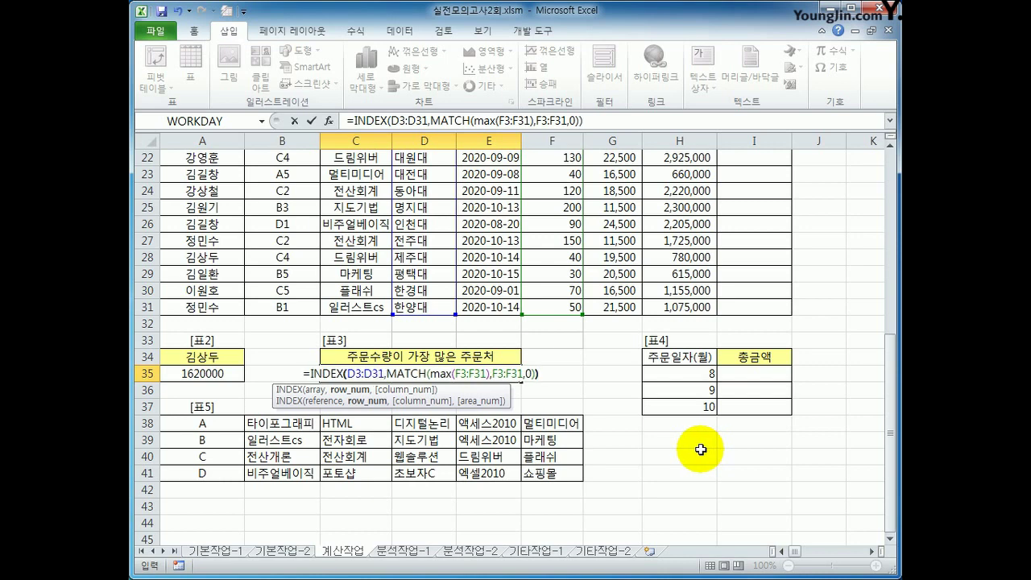
key("Return")
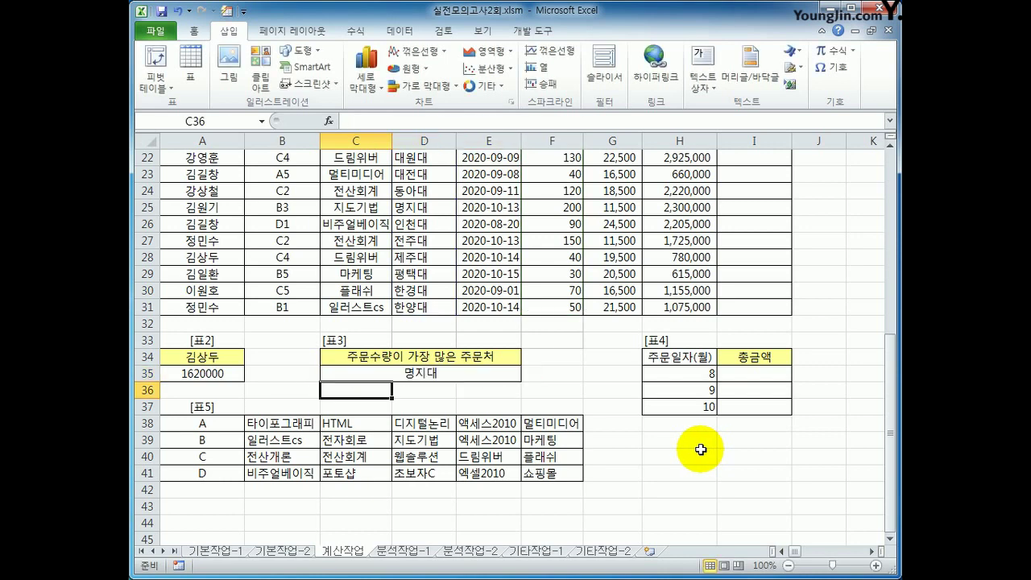
key("Up")
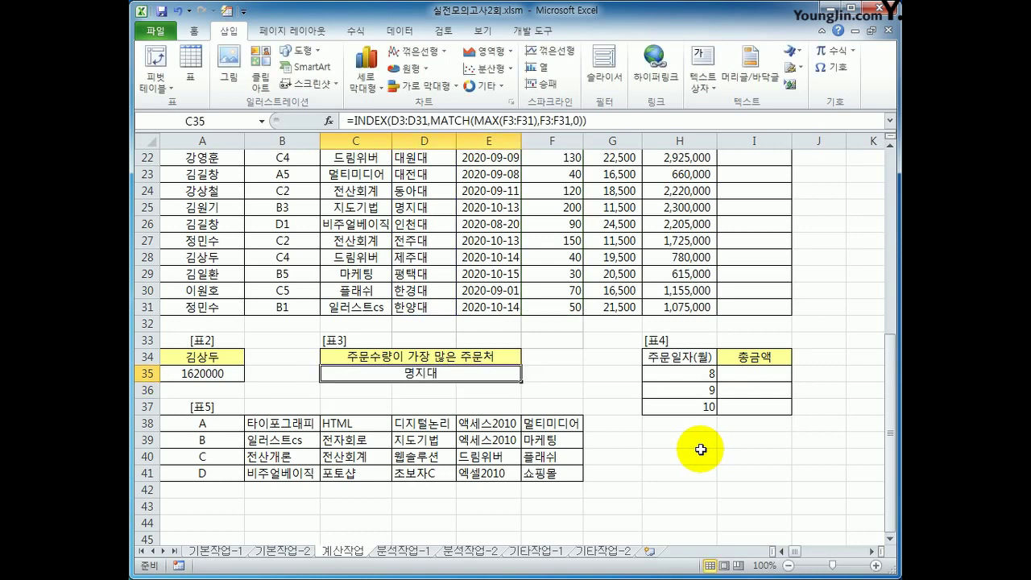
- Select the order quantities F3:F31 and turn on the maximum value (최대값) display in the status bar
scroll(701, 449, "up", 7)
left_click_drag(552, 191, 558, 508)
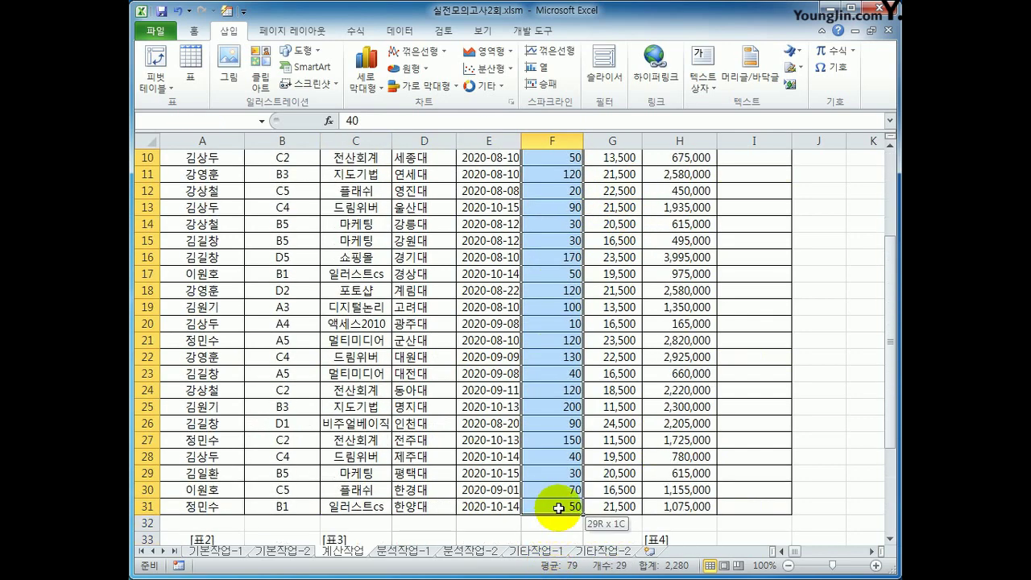
right_click(668, 565)
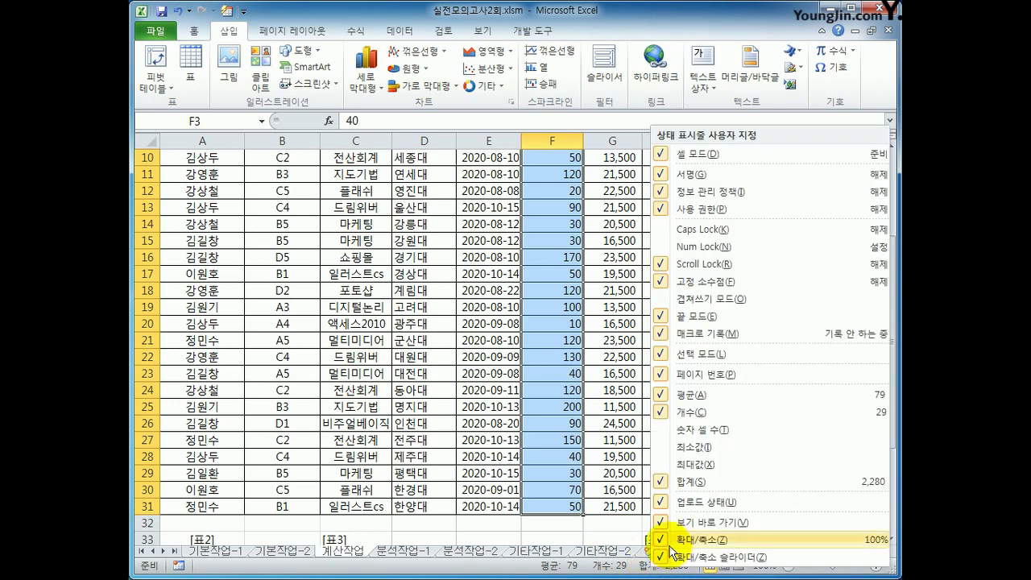
left_click(693, 464)
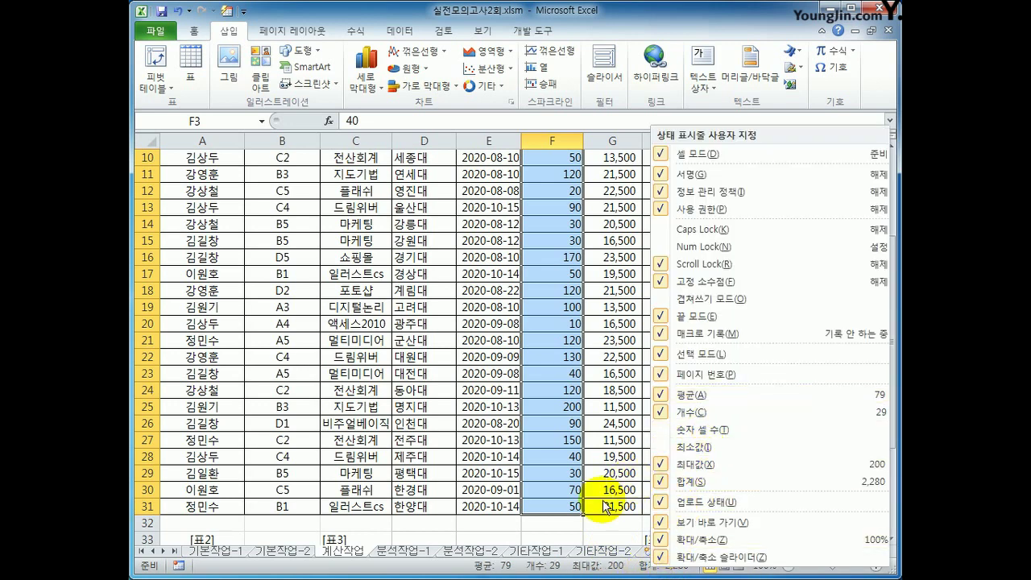
left_click(563, 427)
- Check the customer in the row with the largest order quantity against the result in C35
scroll(604, 443, "up", 3)
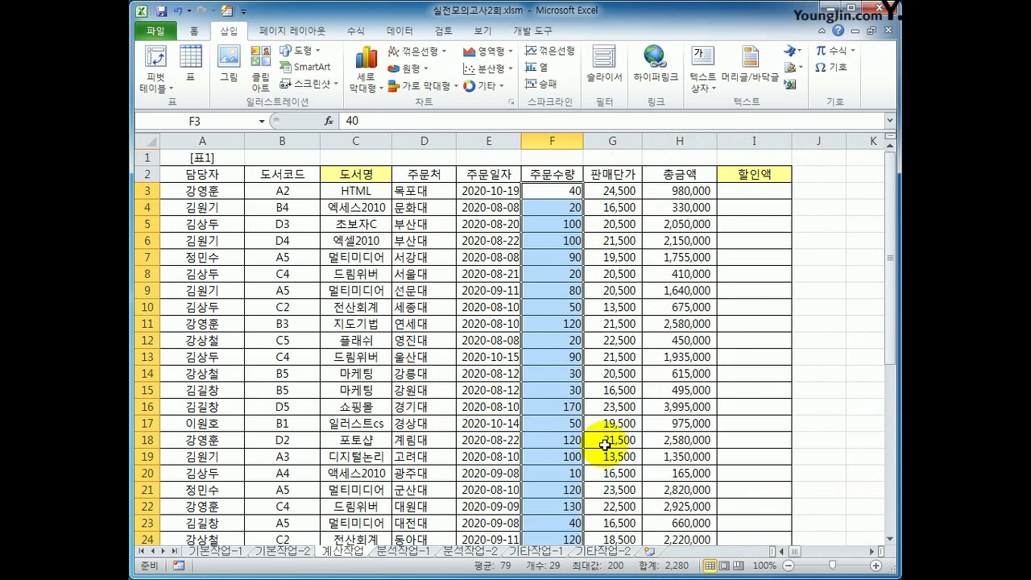
scroll(604, 444, "down", 3)
left_click_drag(564, 406, 433, 408)
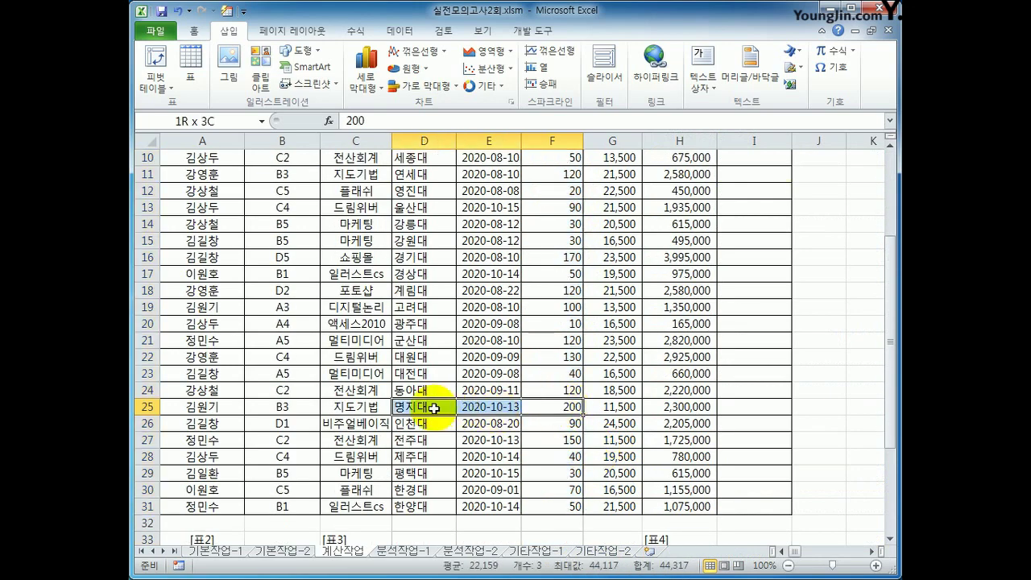
left_click(433, 408)
scroll(465, 475, "down", 3)
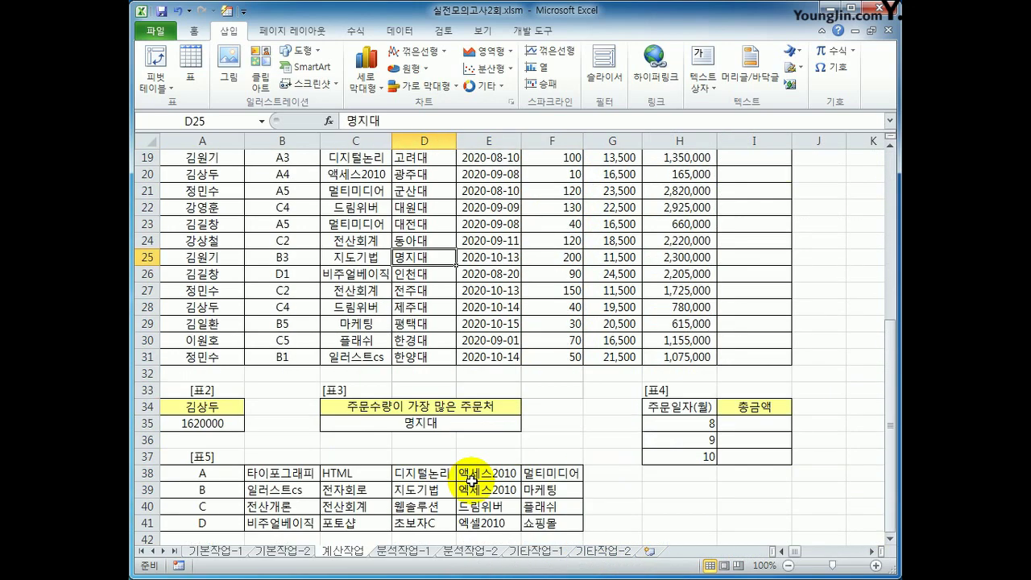
left_click(435, 423)
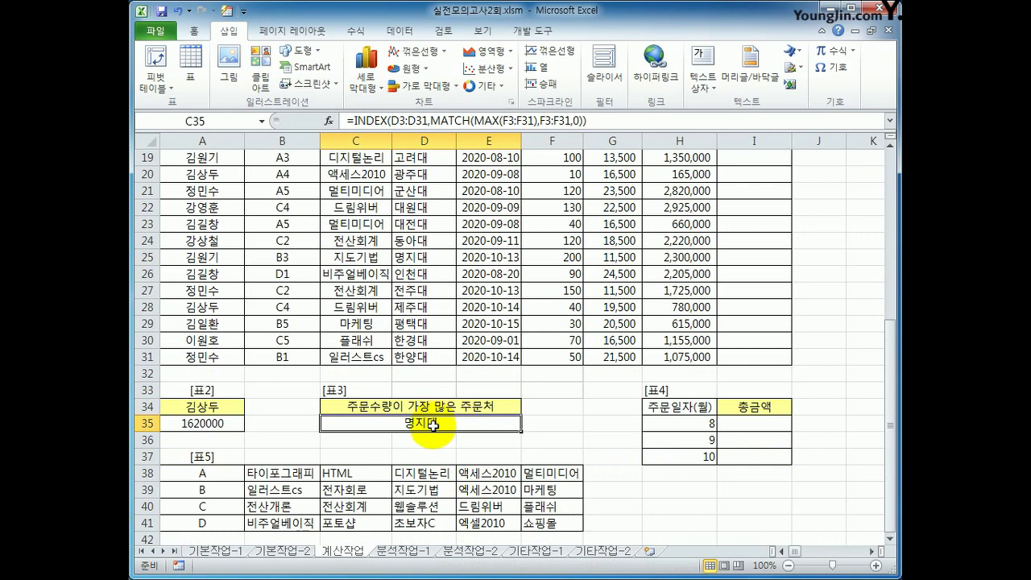
- Start a SUM formula in I35 of [표4] with a nested IF whose condition begins with the MONTH function
left_click(746, 426)
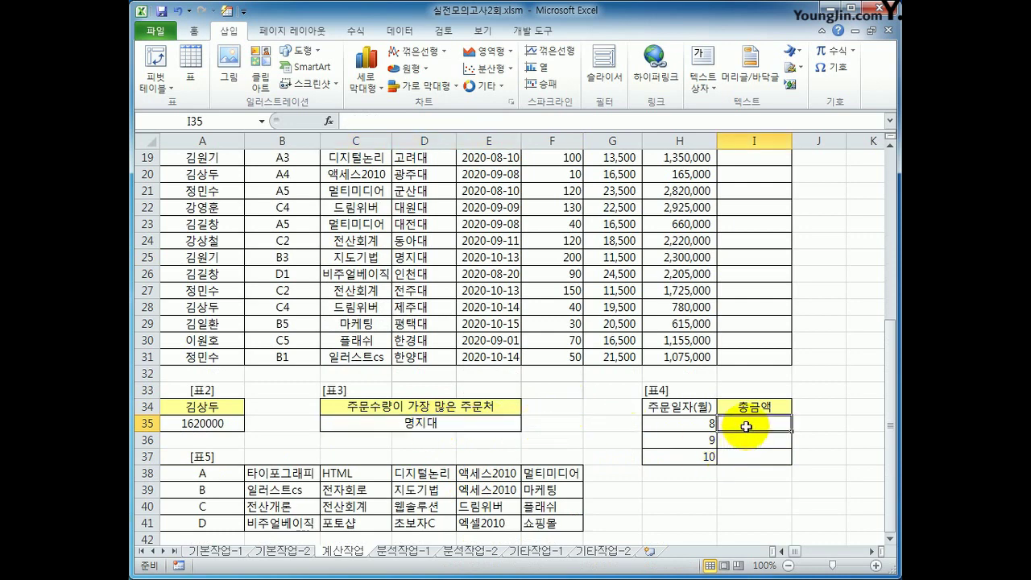
left_click_drag(697, 424, 697, 458)
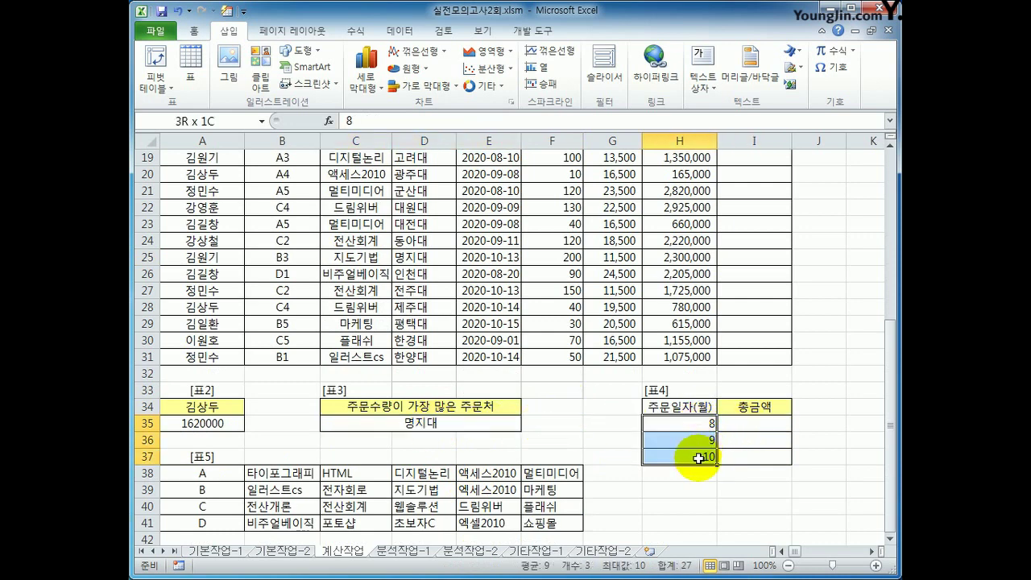
left_click(739, 425)
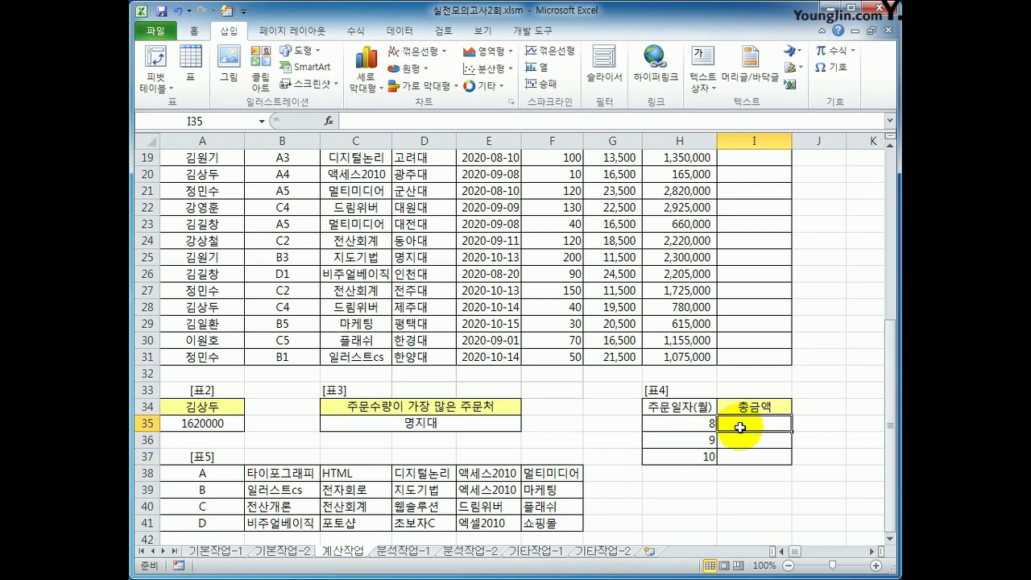
scroll(739, 424, "up", 5)
scroll(703, 356, "up", 1)
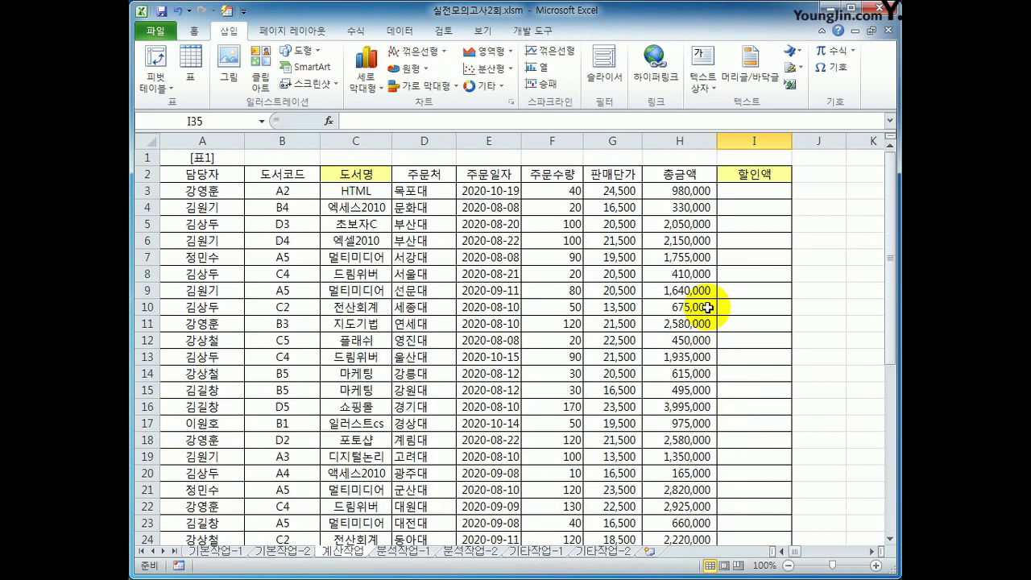
scroll(709, 363, "down", 7)
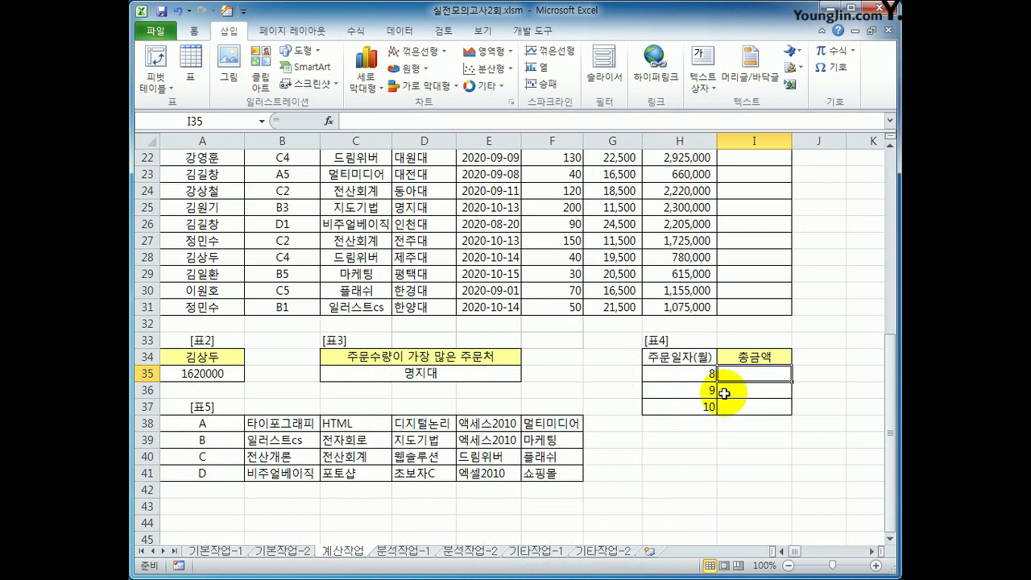
type("=")
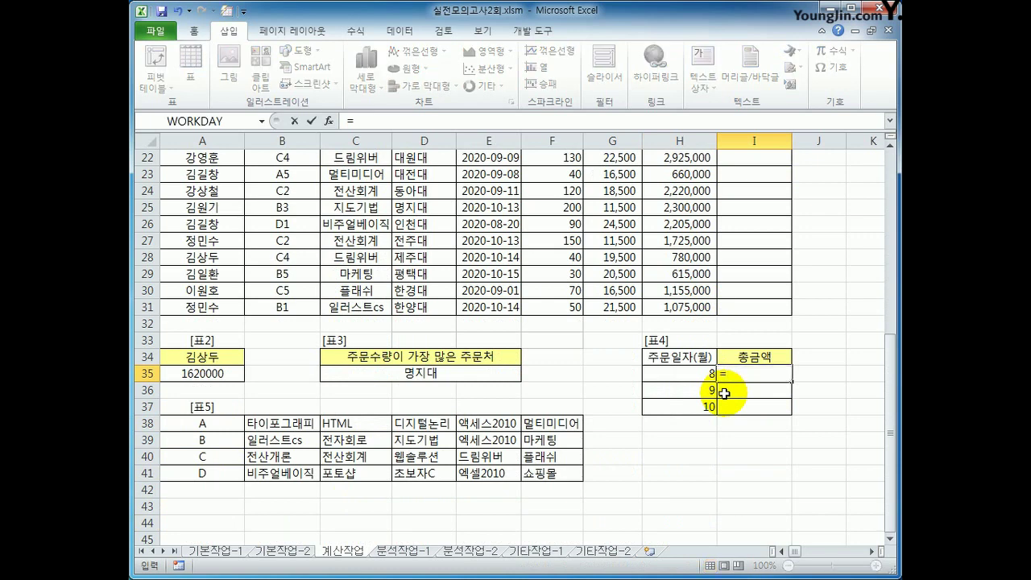
type("sum(")
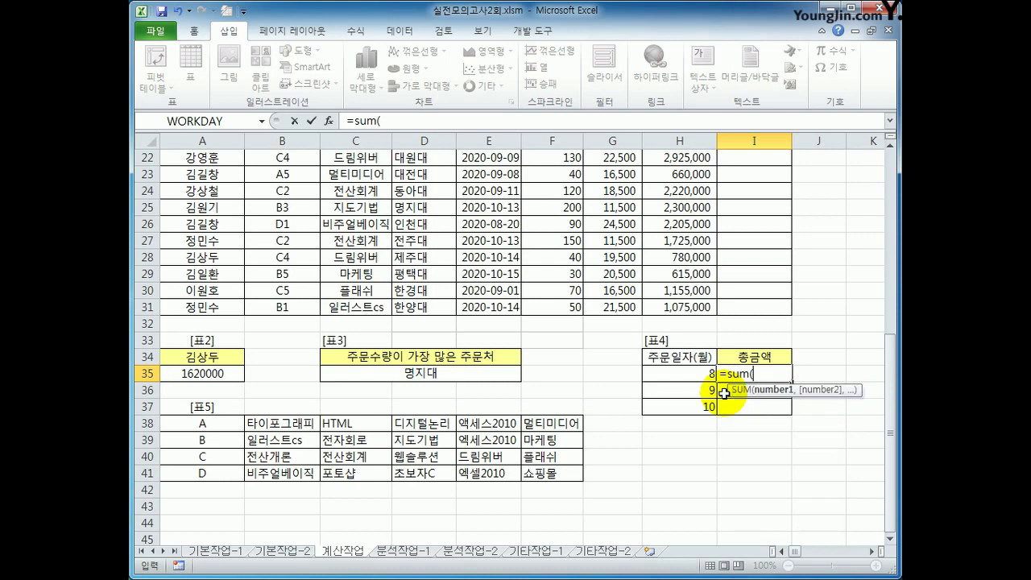
type("if(")
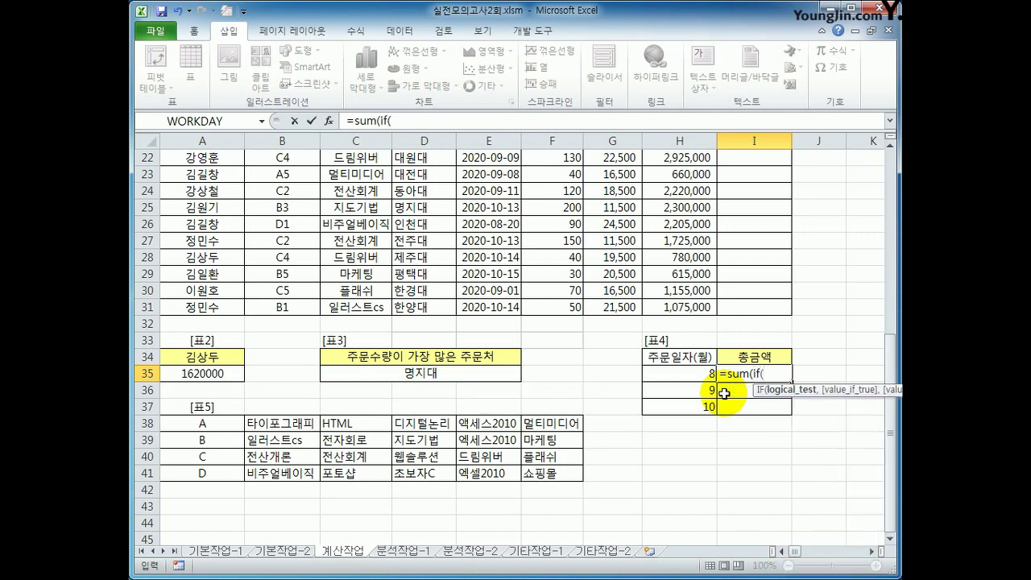
type("mont")
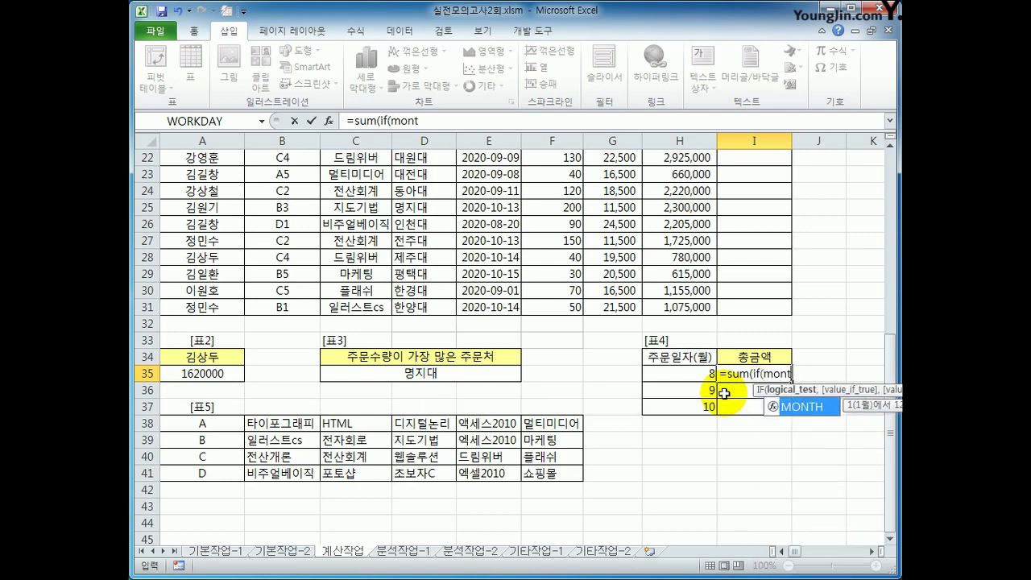
- Enter the IF condition MONTH($E$3:$E$31)=H35 in the SUM formula for the month 8 total in cell I35
key("Tab")
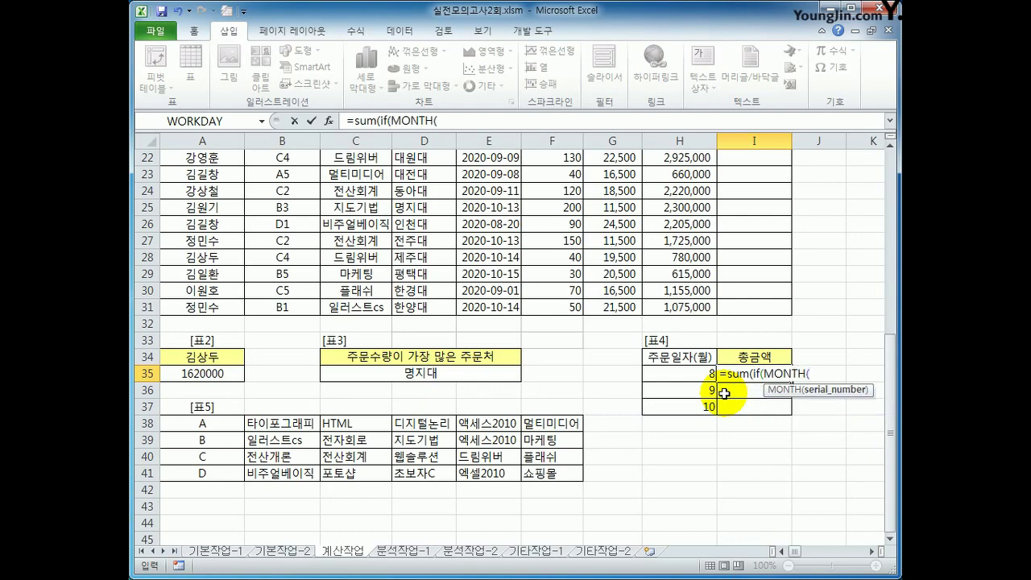
scroll(716, 418, "up", 7)
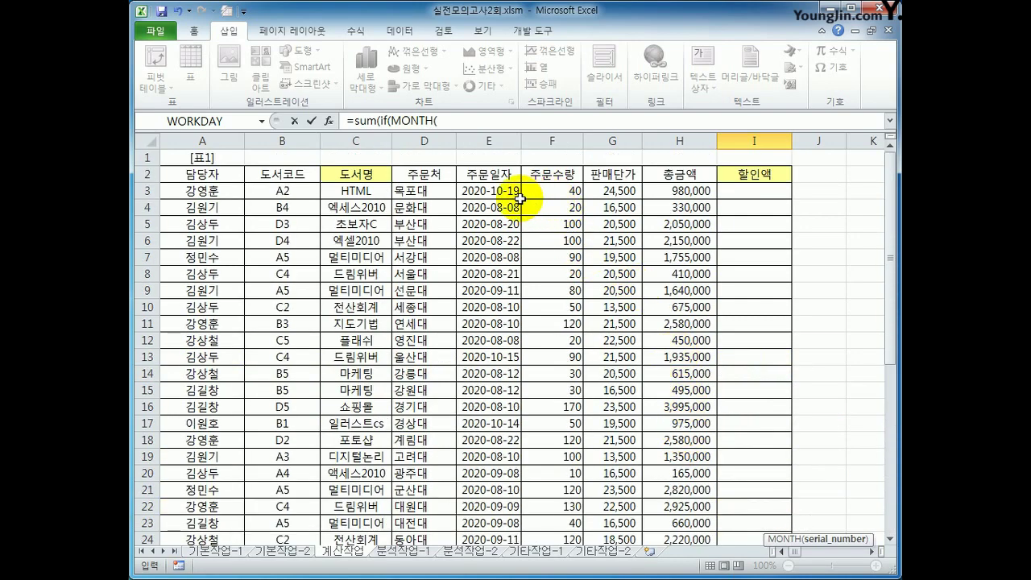
left_click_drag(519, 198, 510, 512)
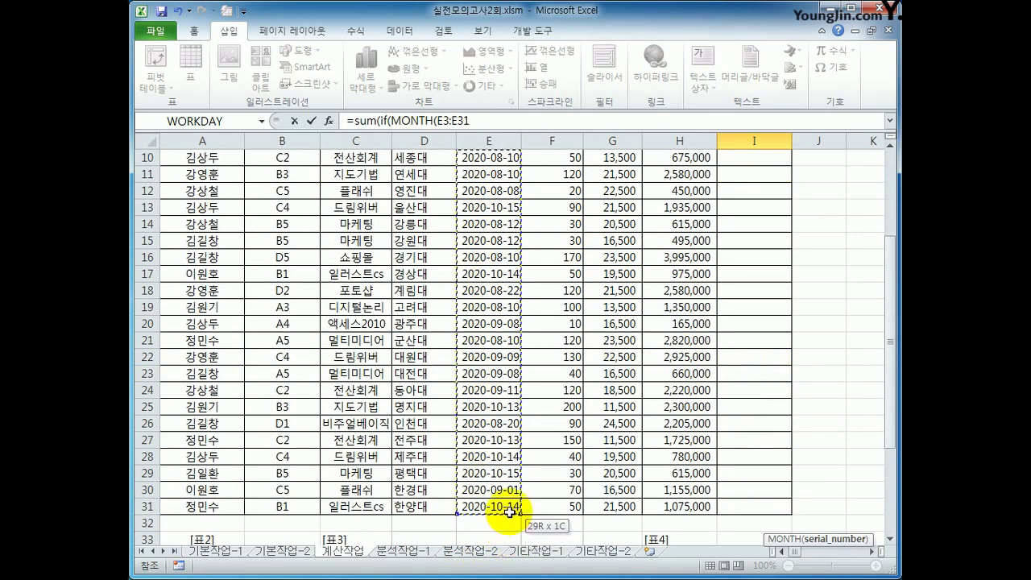
scroll(690, 508, "down", 2)
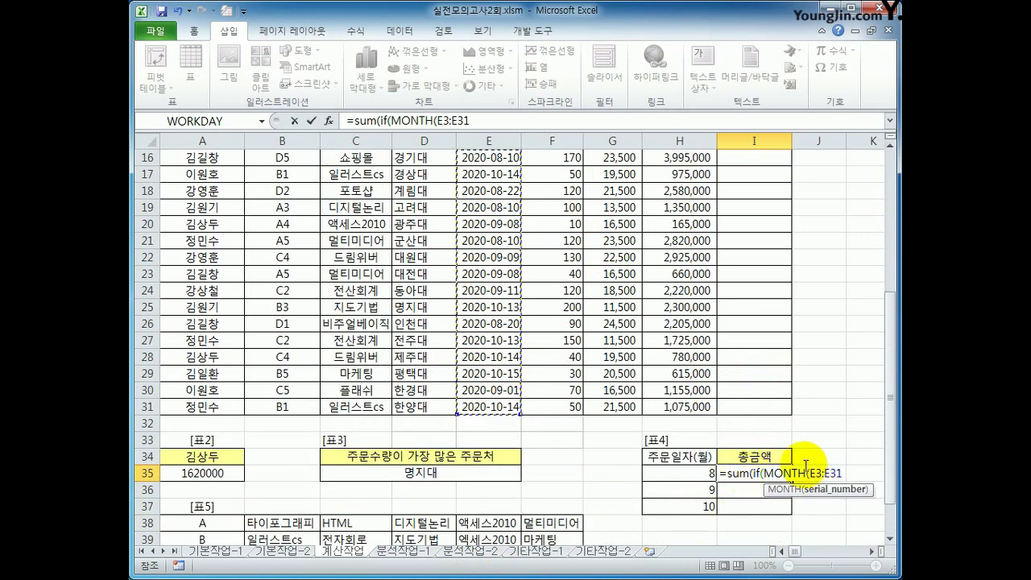
key("F4")
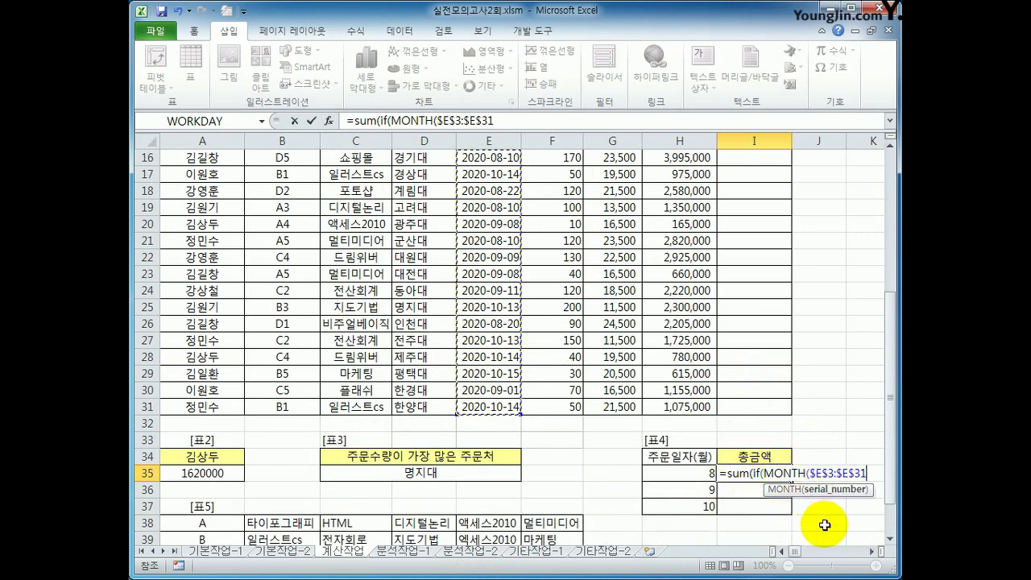
type(")")
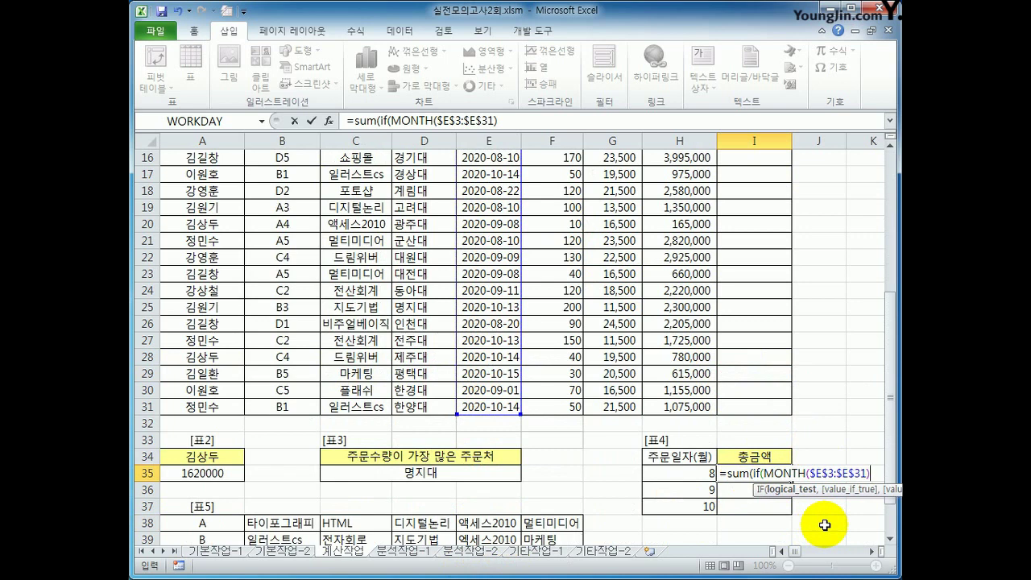
type("=")
key("Left")
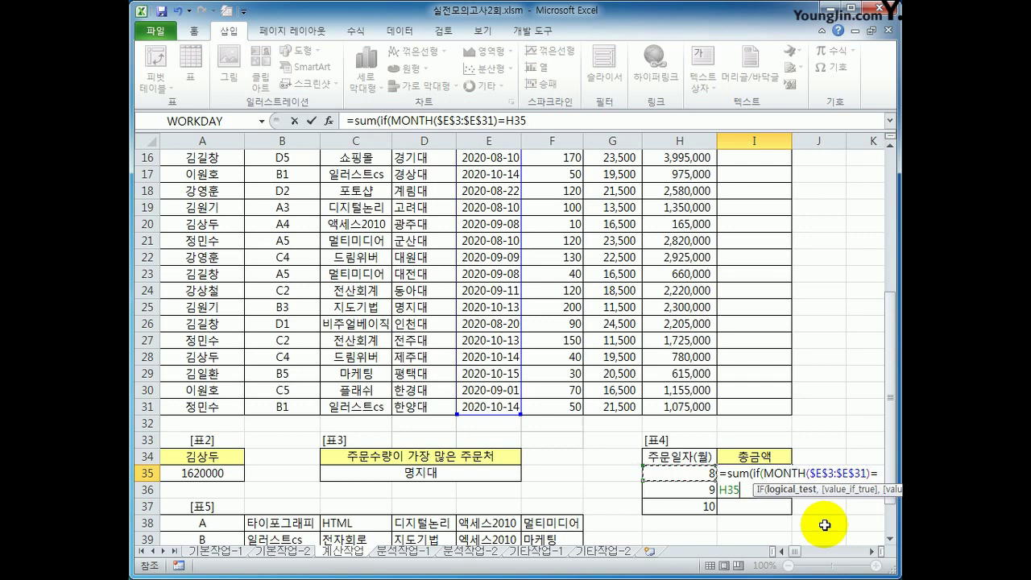
type(",")
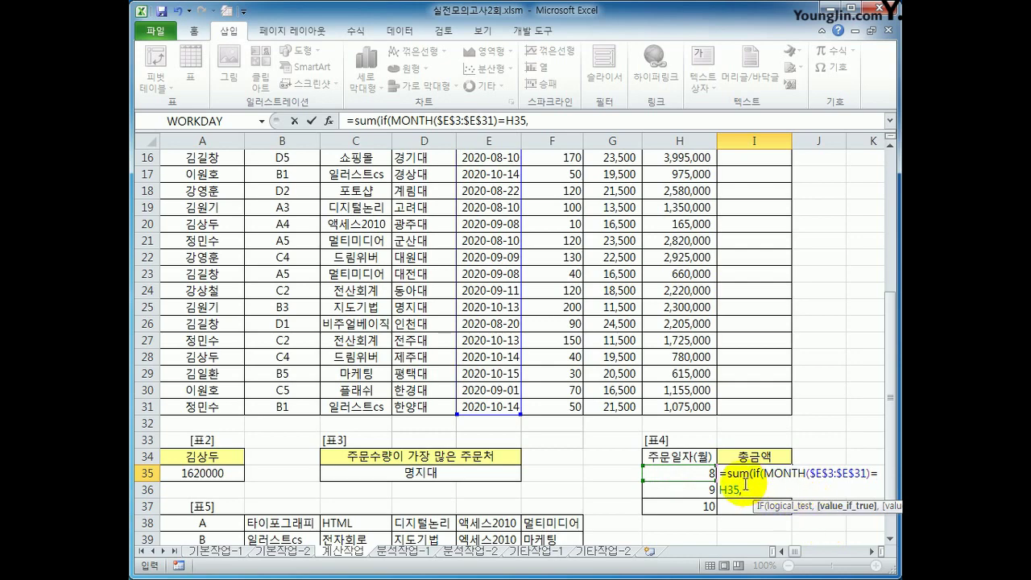
- Complete I35 with the absolute sum range $H$3:$H$31, enter it as an array formula, and fill it down to I37
scroll(746, 482, "up", 5)
left_click_drag(675, 190, 699, 479)
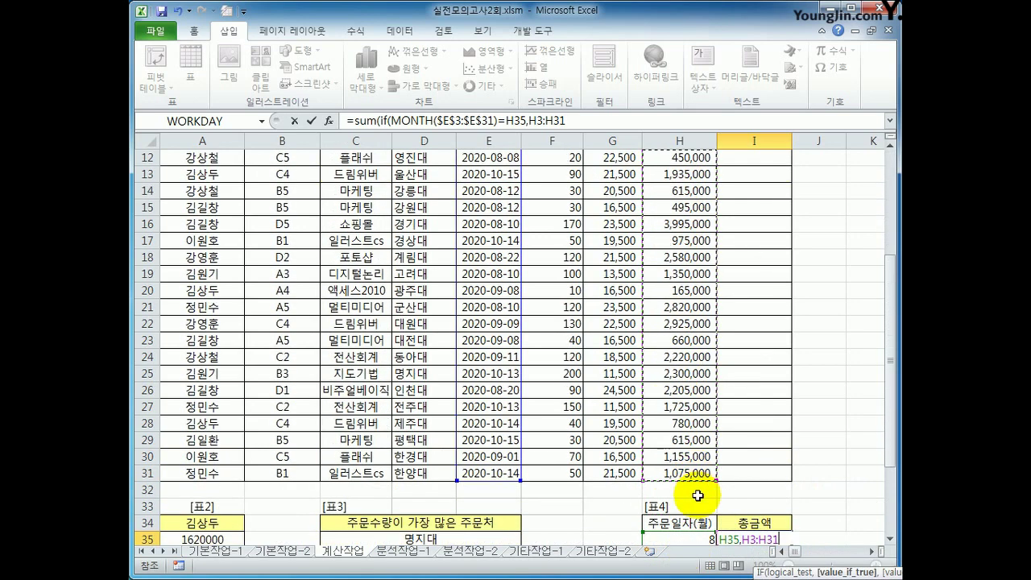
key("F4")
scroll(697, 496, "down", 4)
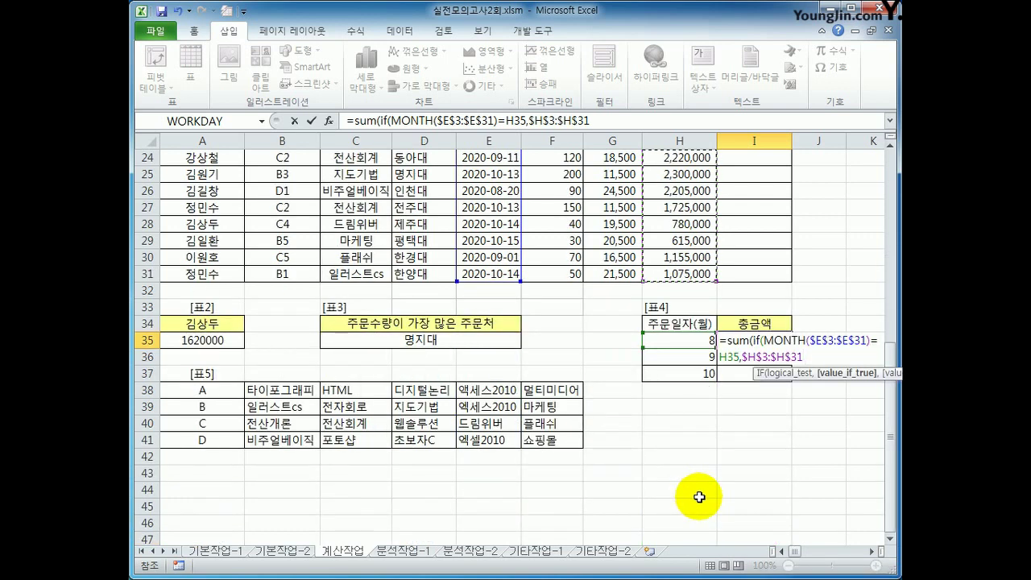
type("))")
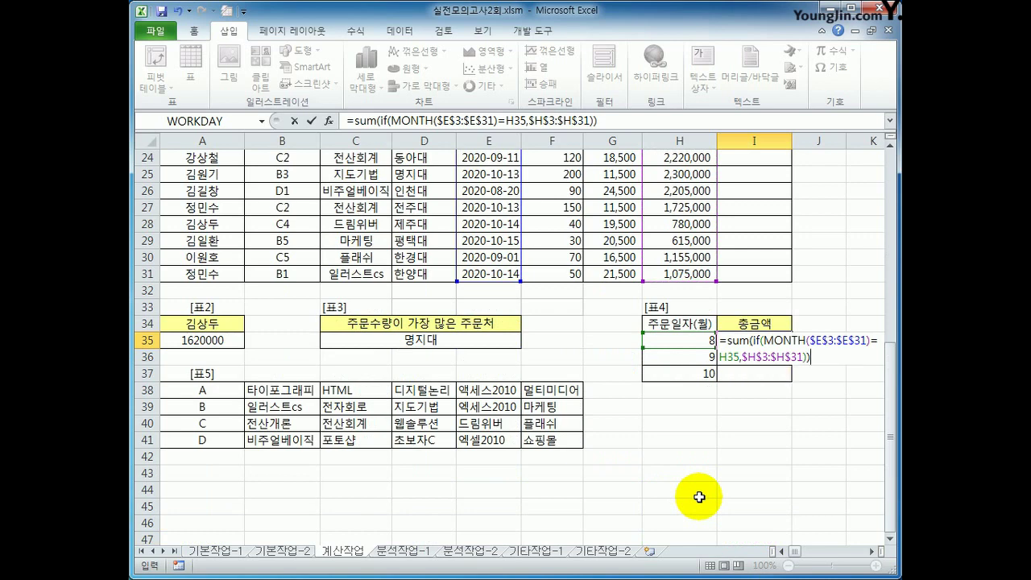
key("ctrl+shift+Return")
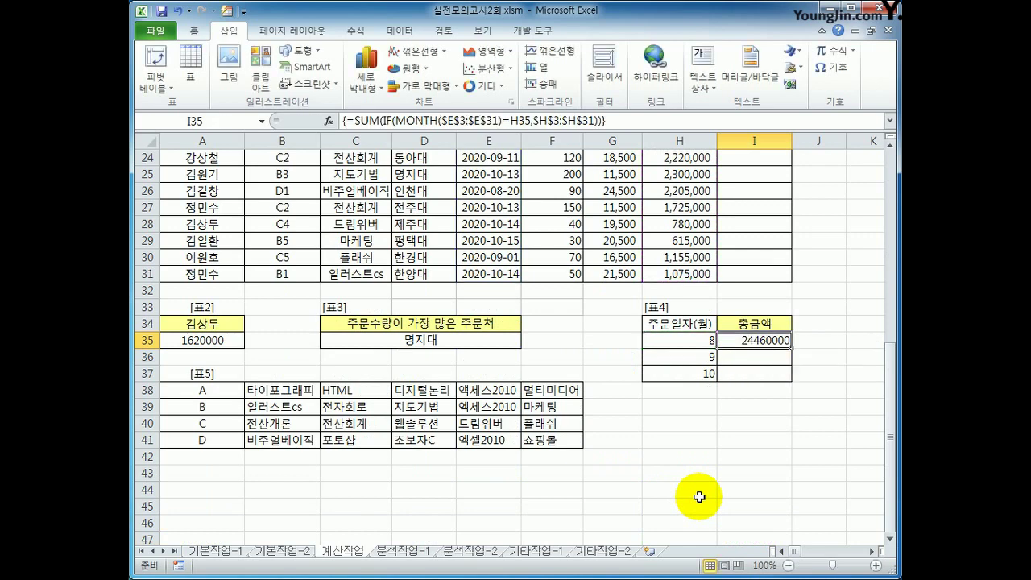
left_click_drag(792, 348, 793, 380)
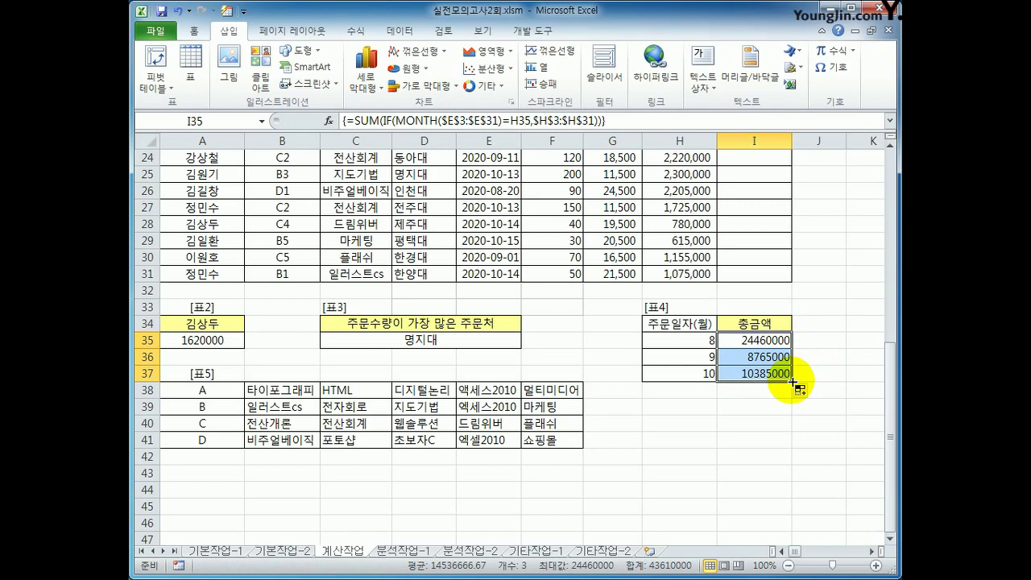
- Select cell I3 in the 할인액 column and add a new module in the Visual Basic editor
scroll(789, 376, "up", 8)
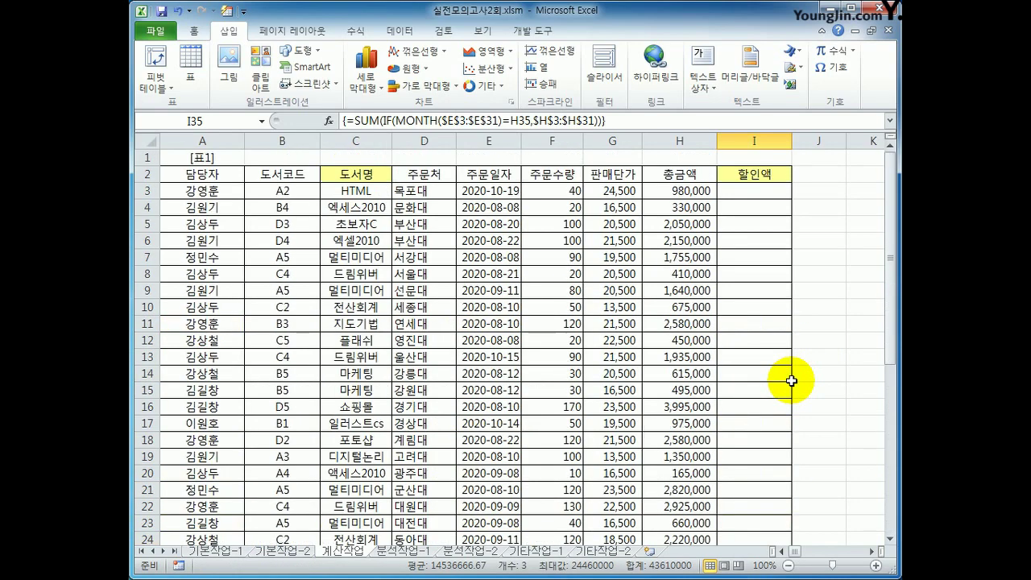
left_click(763, 199)
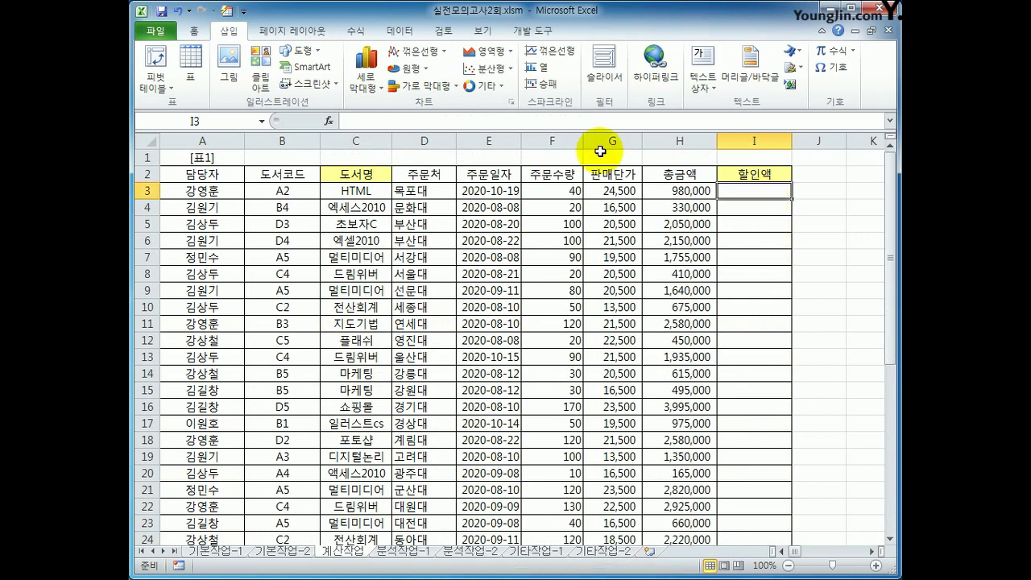
left_click(507, 32)
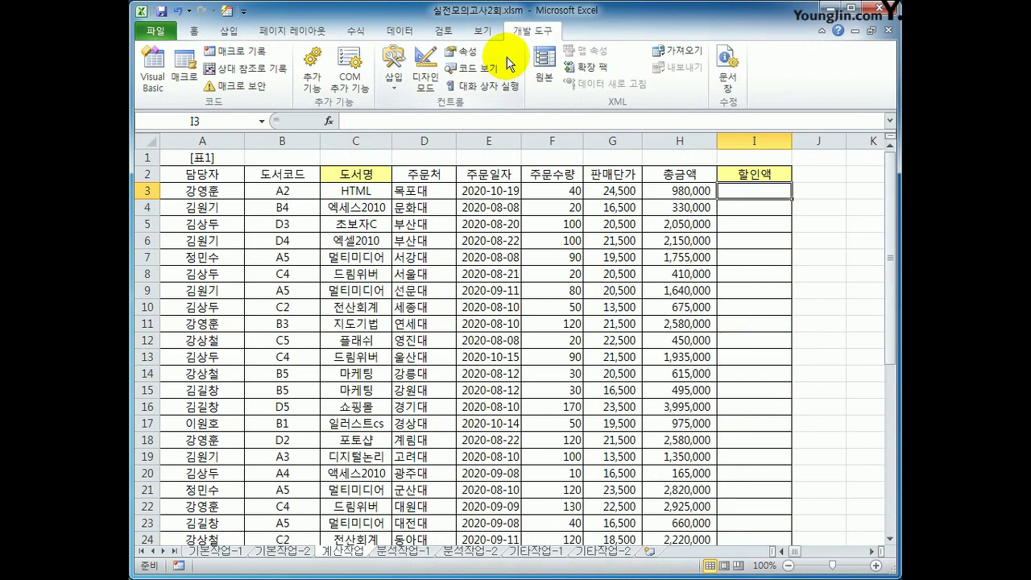
left_click(153, 71)
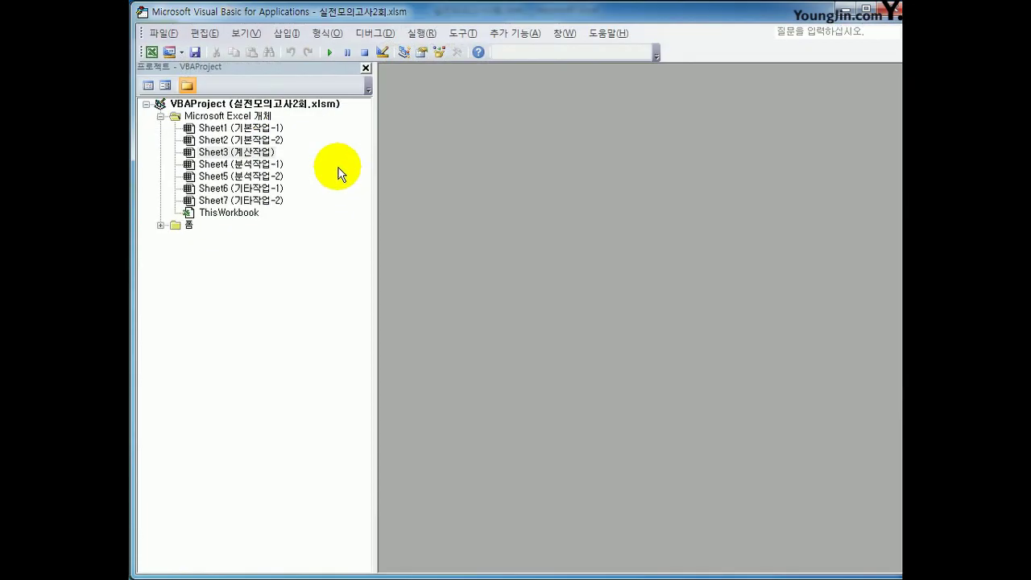
left_click(274, 33)
left_click(322, 86)
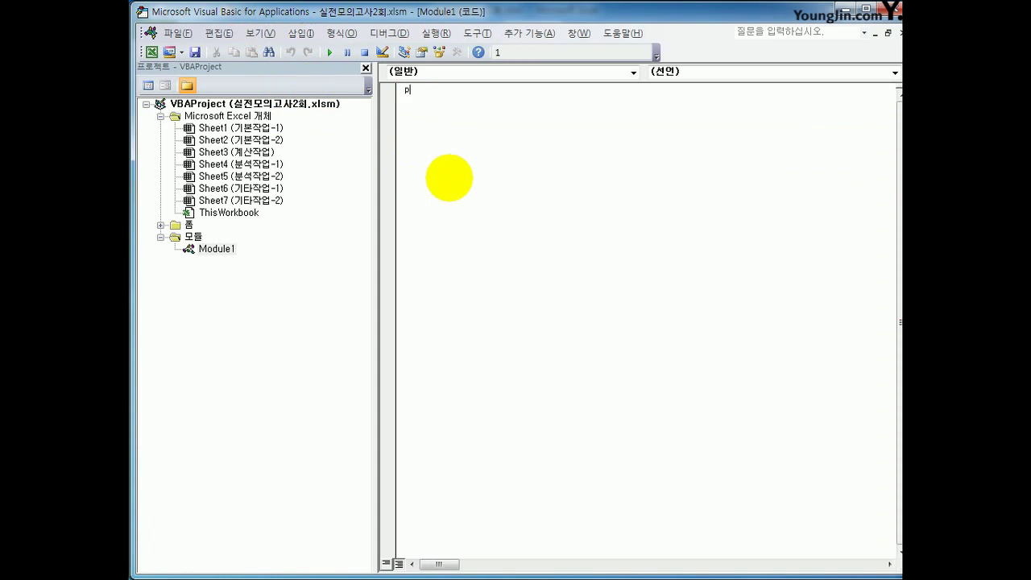
- Declare the public function f할인액(도서코드, 총금액) in the new module
key("BackSpace")
type("public function f할")
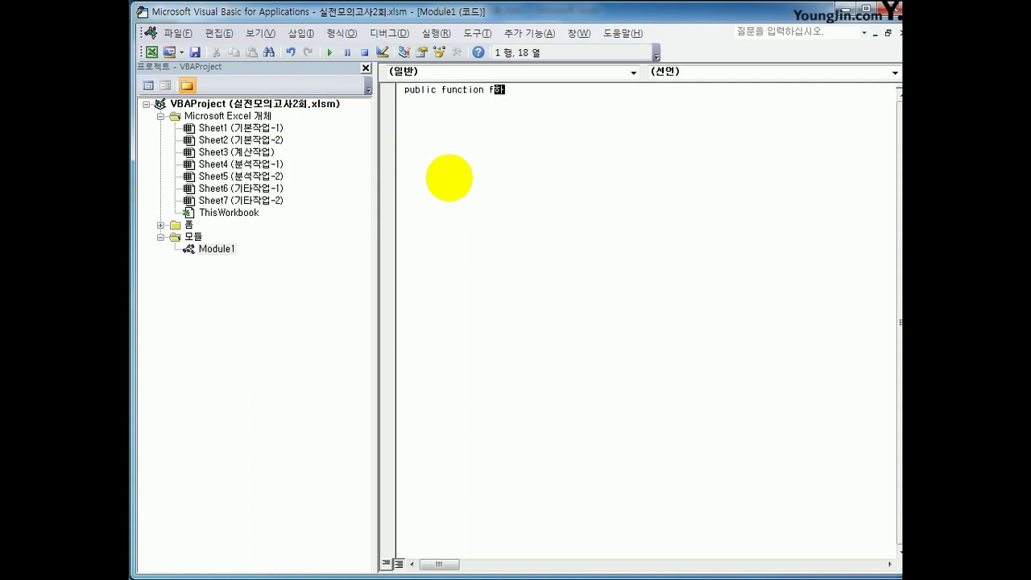
type("인액(도서코드")
type(", 총금액)")
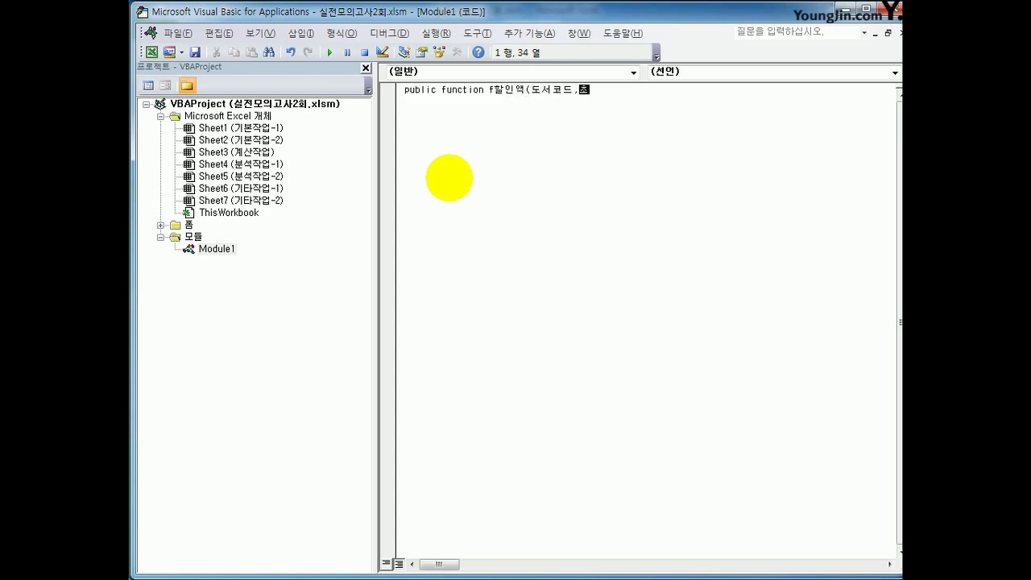
key("Return")
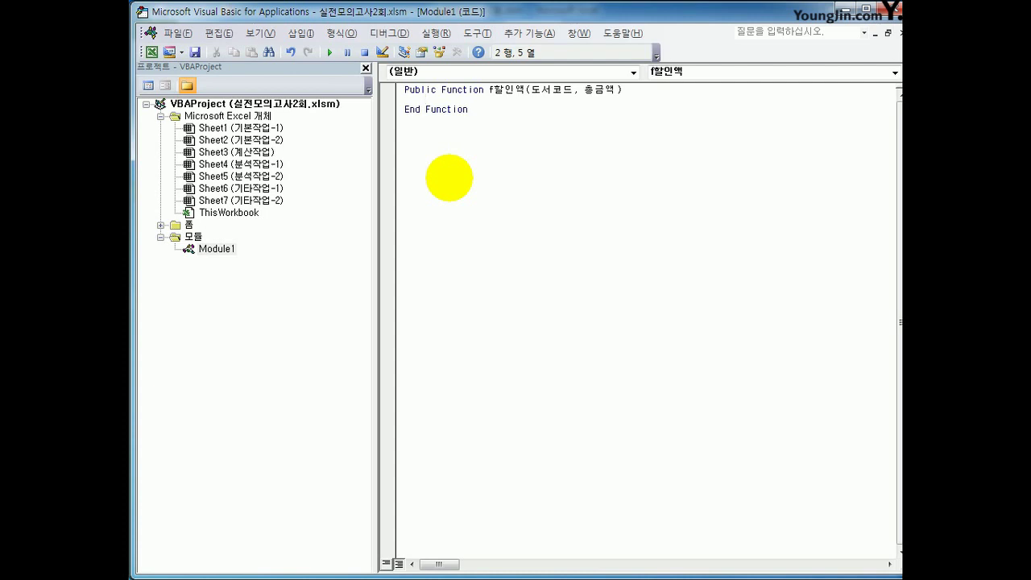
- Write the indented condition line If Left(도서코드, 1) = "D" Then in the function body
key("Tab")
type("if(")
type("le")
key("BackSpace")
key("BackSpace")
key("BackSpace")
type("left(eh")
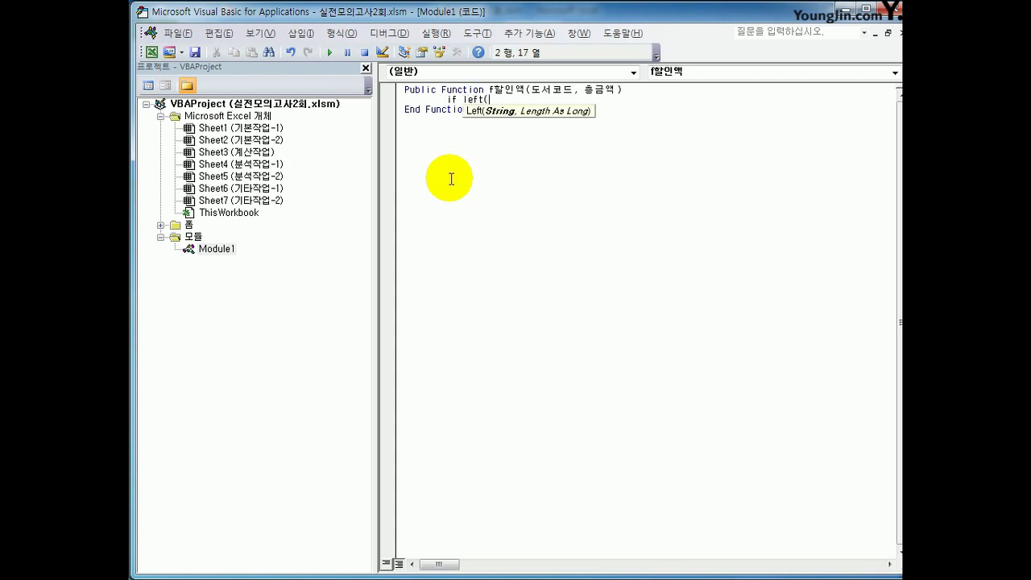
key("BackSpace")
key("BackSpace")
type("도서코드,1)=\"")
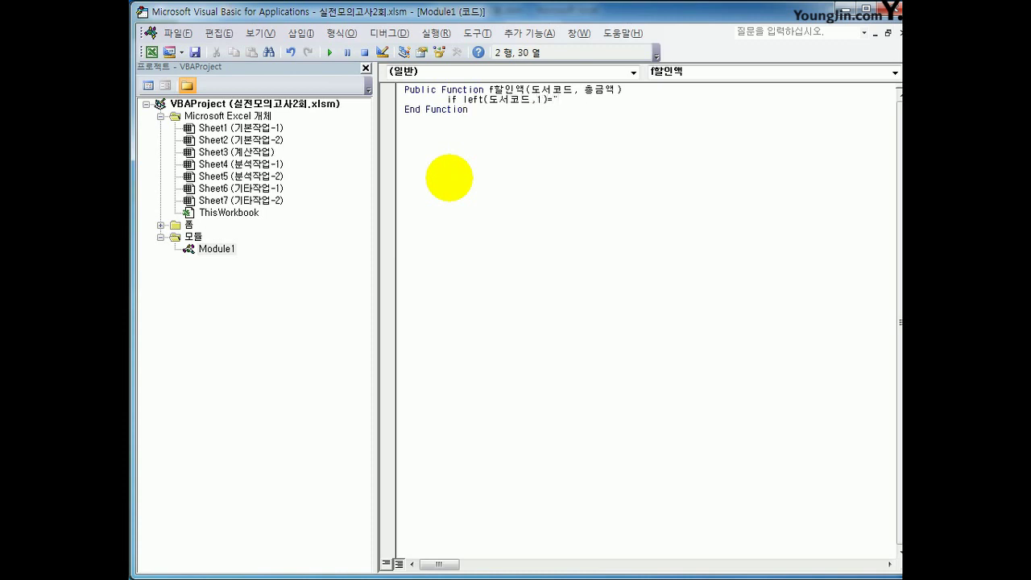
type("D\" then")
key("Return")
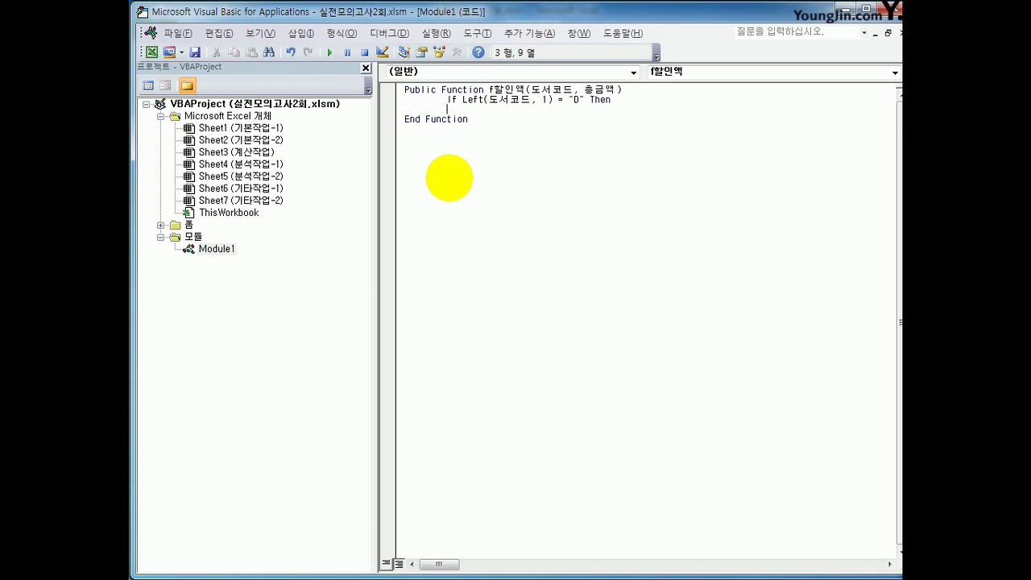
- Add the indented line f할인액 = Int(총금액 * 0.3) under the If condition
key("Tab")
type("f할인액=")
type("int(chd")
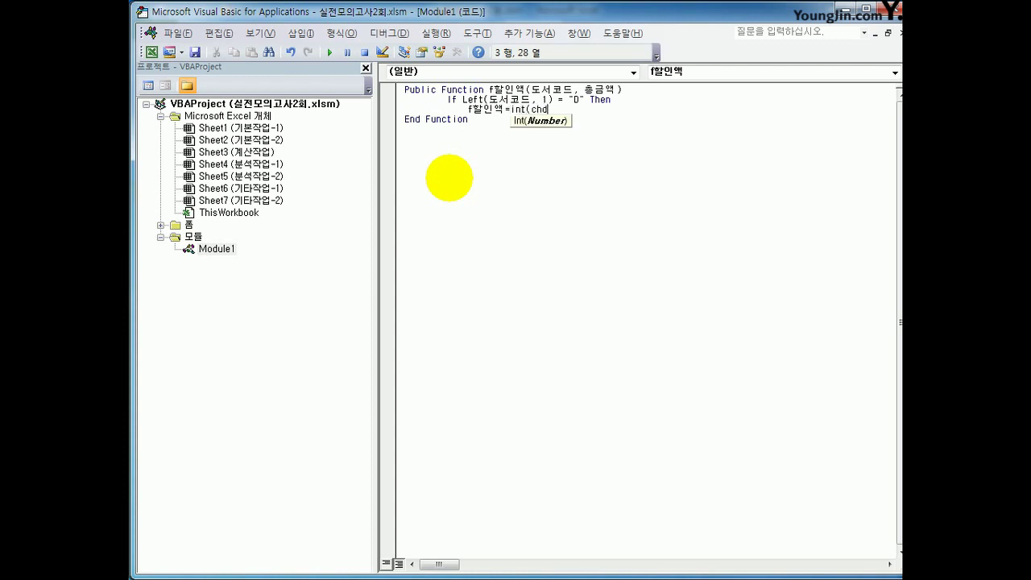
key("BackSpace")
key("BackSpace")
type("총ㄱ금액 ")
type("+ ")
type("0.3)")
key("Return")
- Add an Else branch holding a copy of the Int calculation line with the rate changed to 0.2
key("BackSpace")
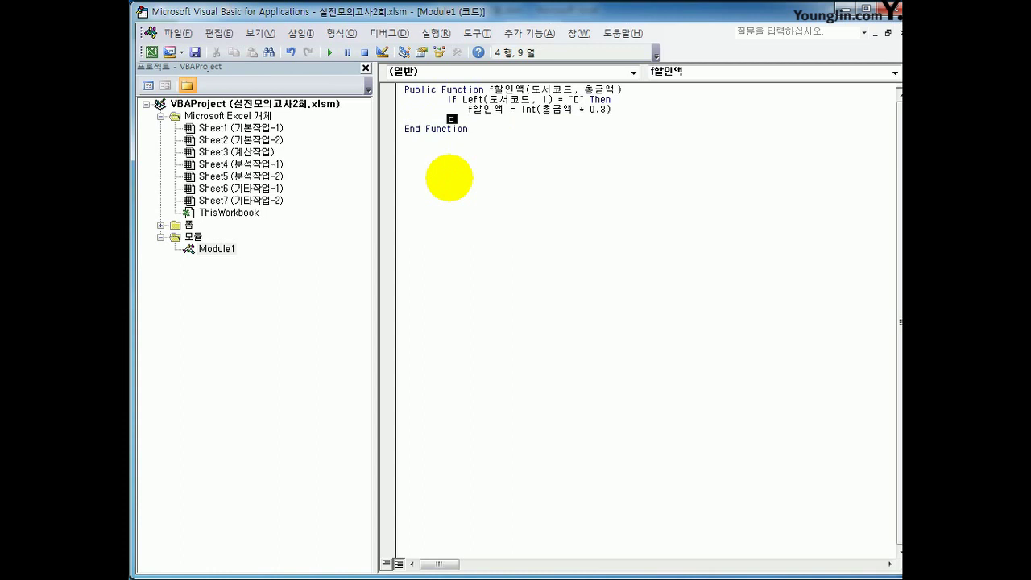
type("else")
key("Return")
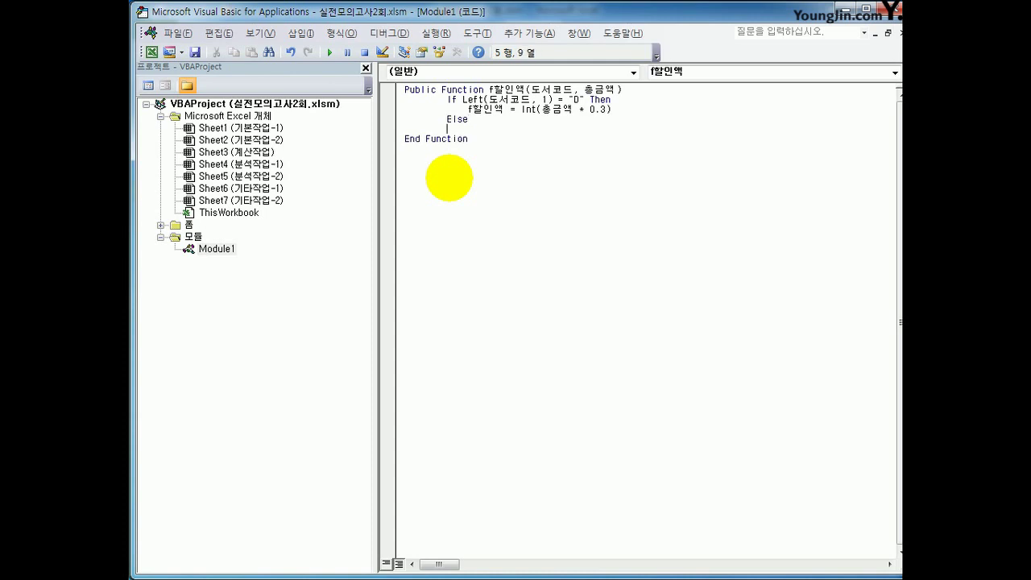
type("f할")
key("BackSpace")
key("BackSpace")
key("Up")
key("Up")
key("shift+End")
key("ctrl+c")
key("Down")
key("Down")
key("ctrl+v")
key("Left")
key("Left")
type("2")
key("Delete")
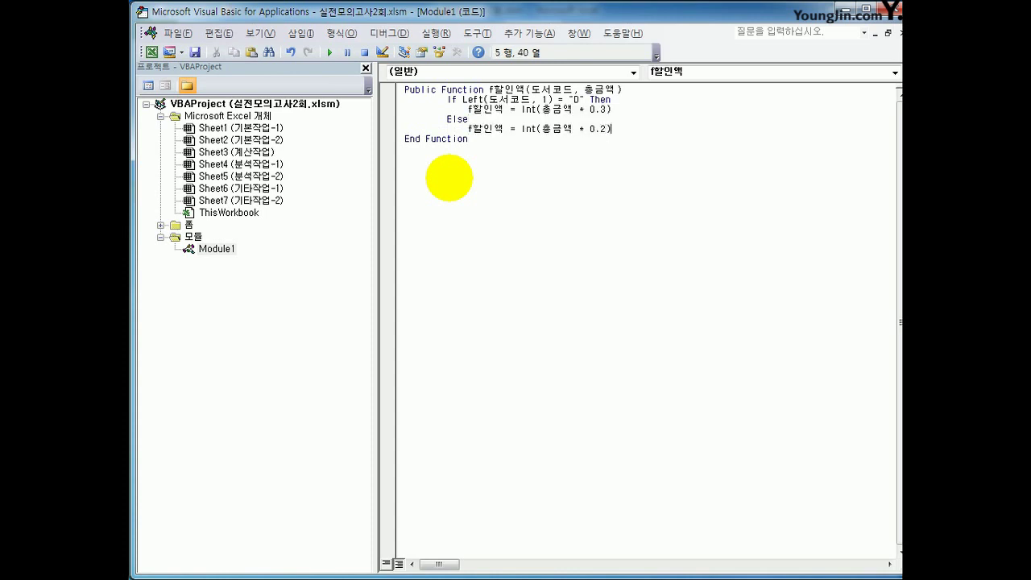
- Close the condition with End If and insert a blank line below the function declaration
key("End")
key("Return")
key("BackSpace")
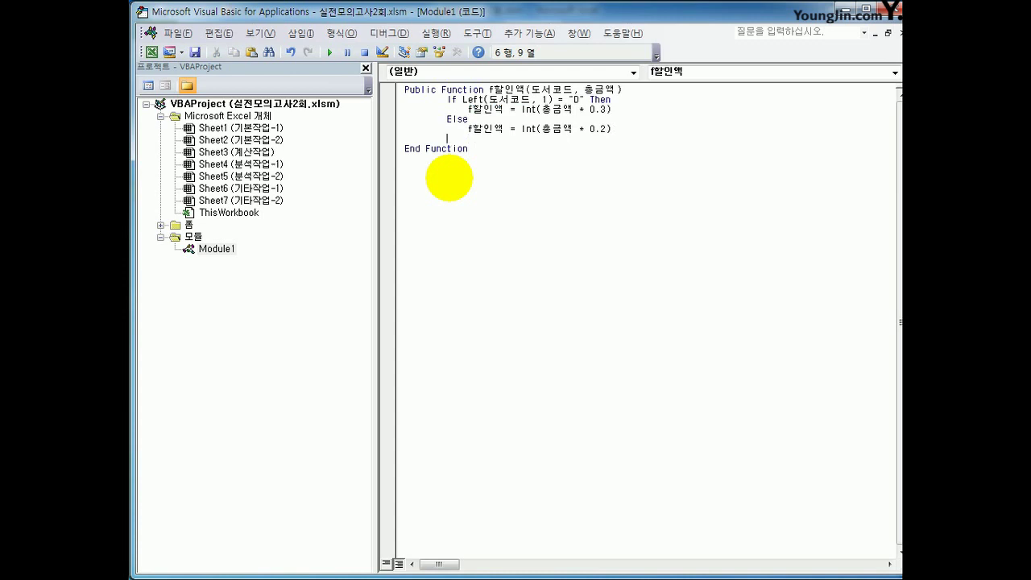
type("end if")
key("Return")
key("Up")
key("Up")
key("Up")
key("Up")
key("Up")
key("Up")
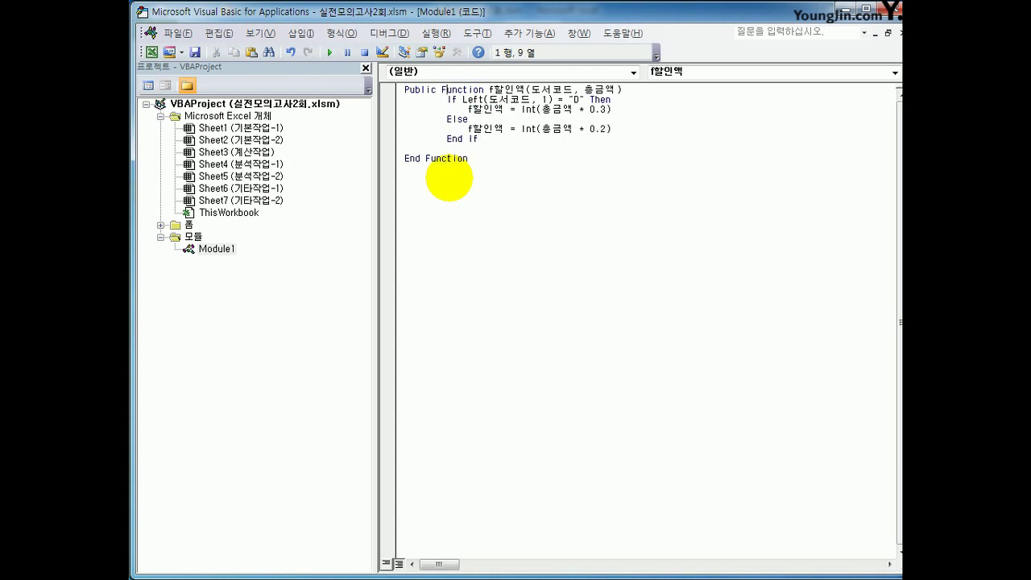
key("End")
key("Return")
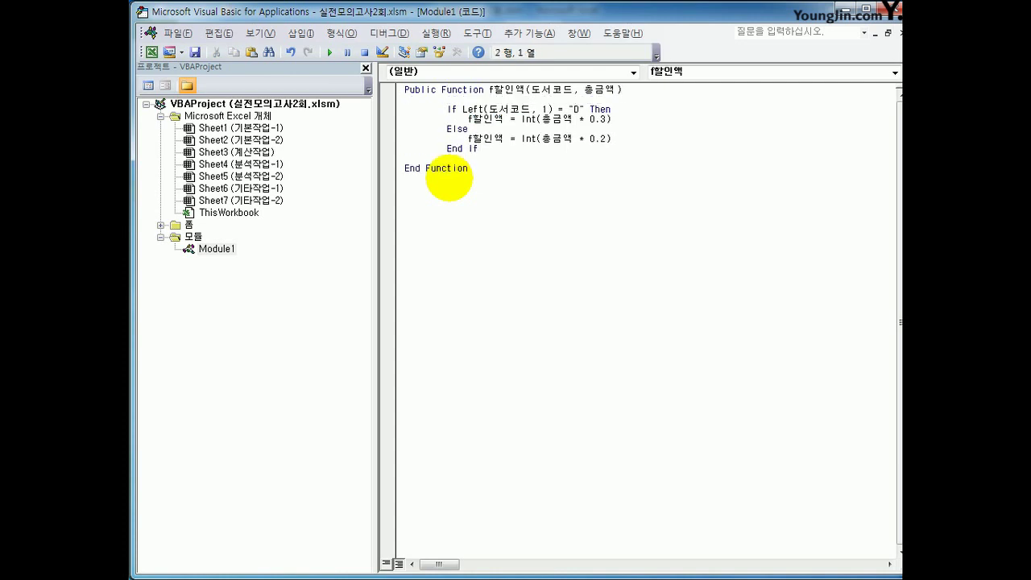
left_click(570, 190)
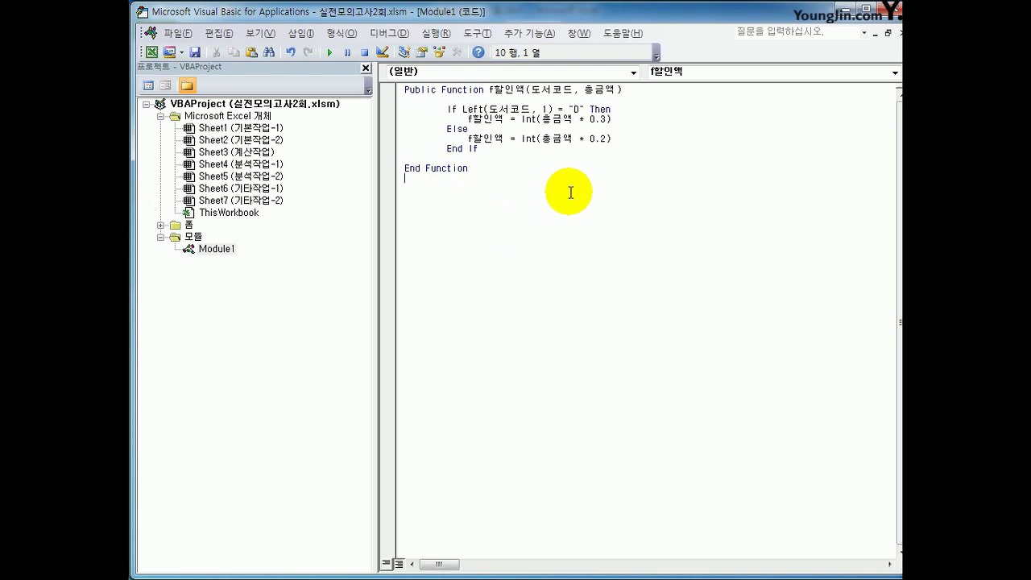
- Close the code editor and insert the user-defined function f할인액 into cell I3 of the 계산작업 sheet
left_click(894, 10)
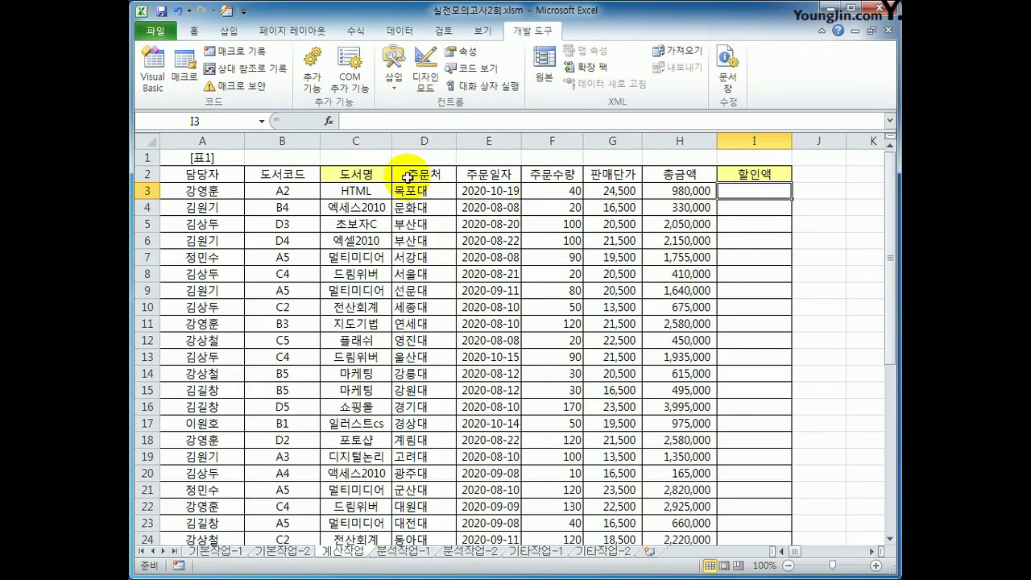
left_click(328, 120)
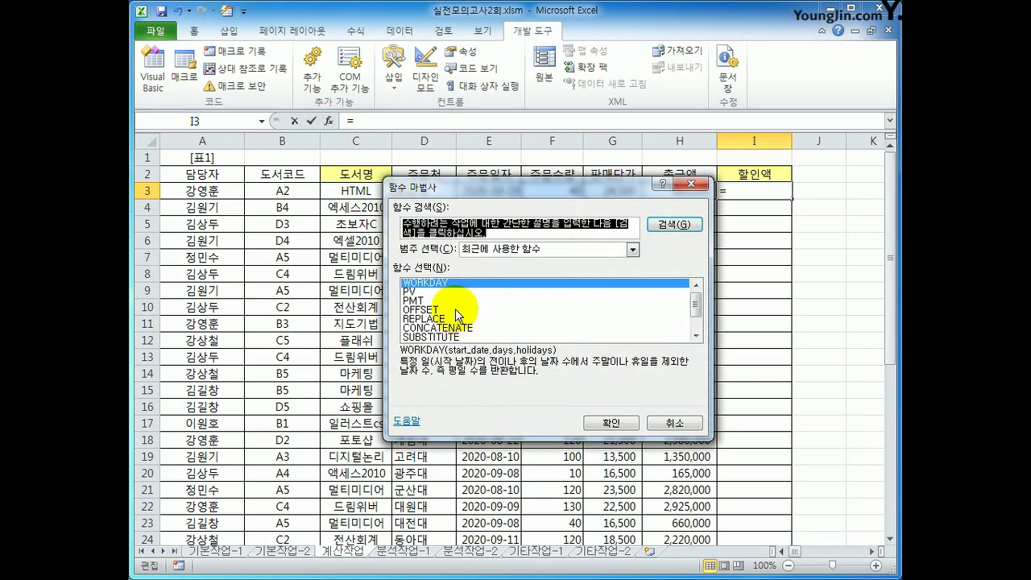
left_click(501, 248)
left_click(500, 358)
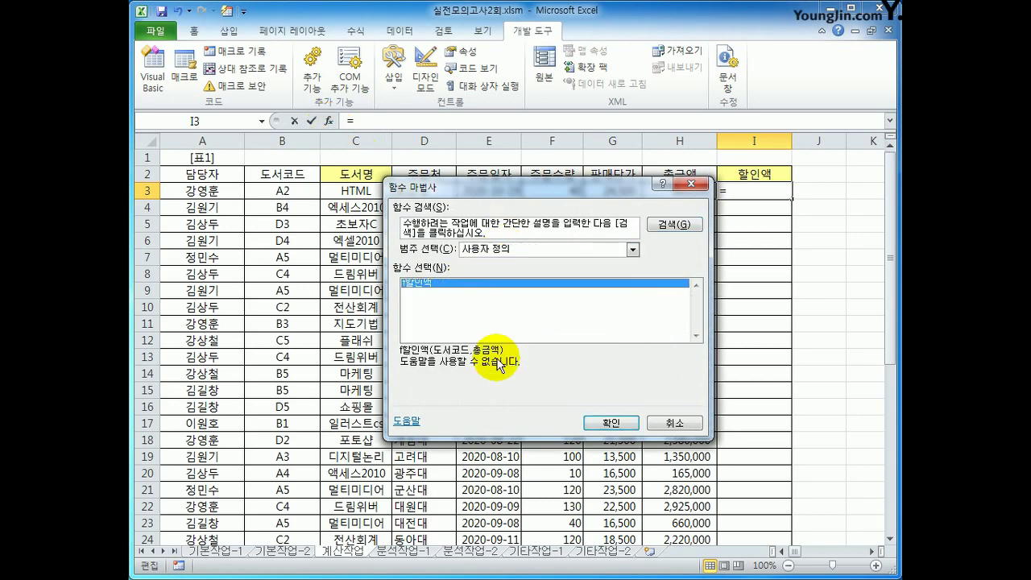
left_click(603, 421)
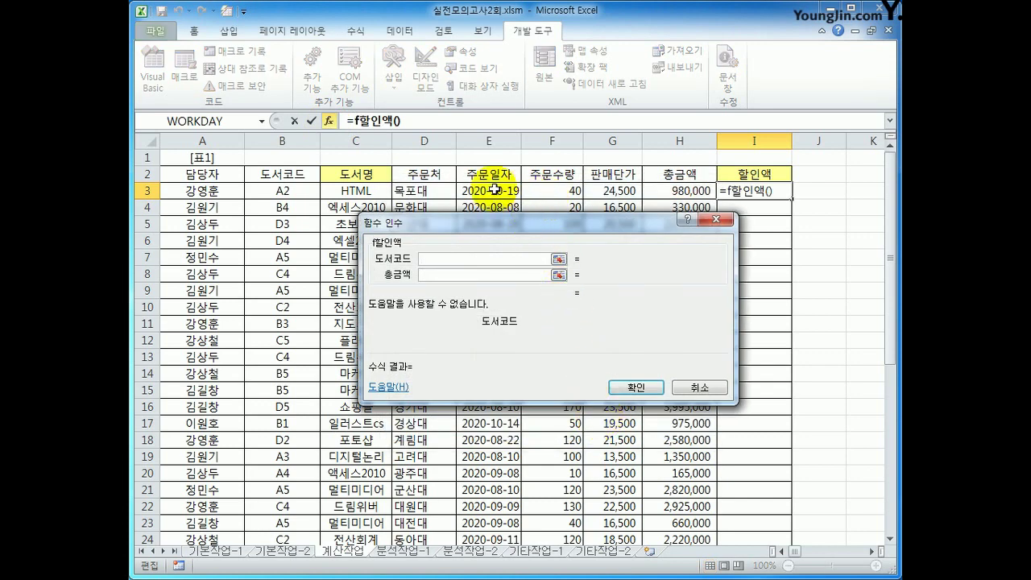
- Set 도서코드 to B3 and 총금액 to H3 in the function arguments, and fill the formula down the 할인액 column
left_click(286, 191)
left_click(446, 274)
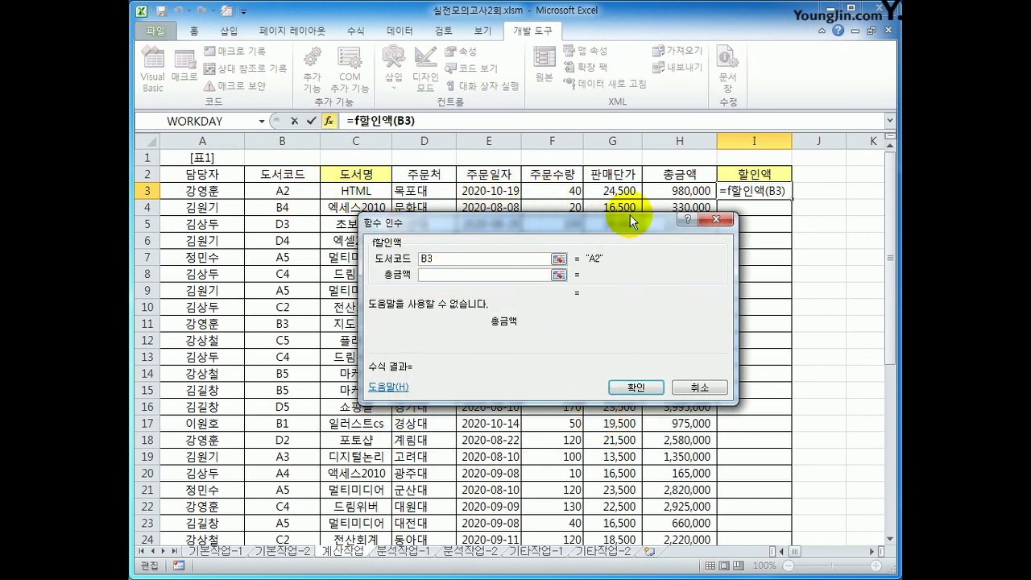
left_click(660, 191)
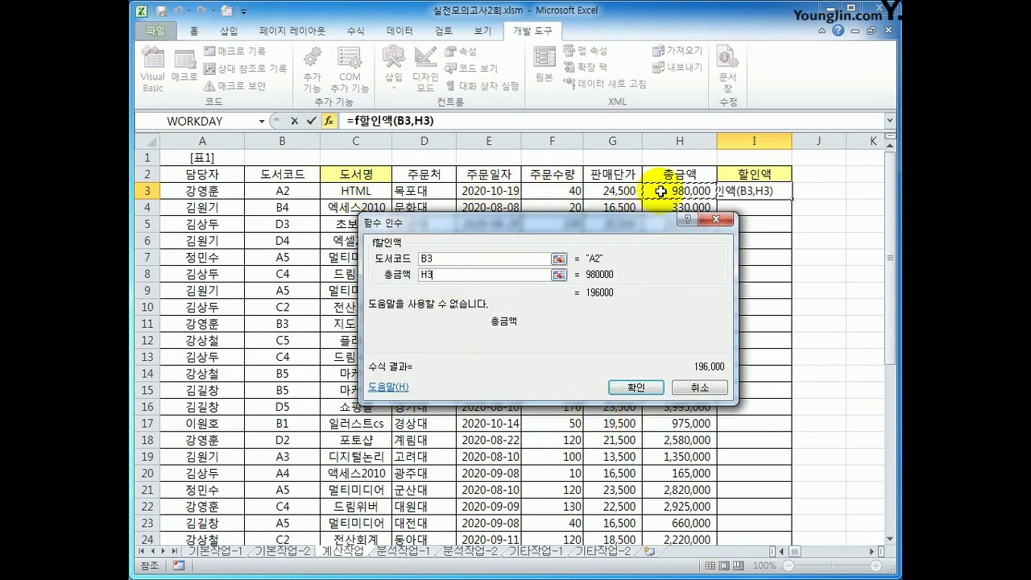
left_click(636, 387)
double_click(792, 198)
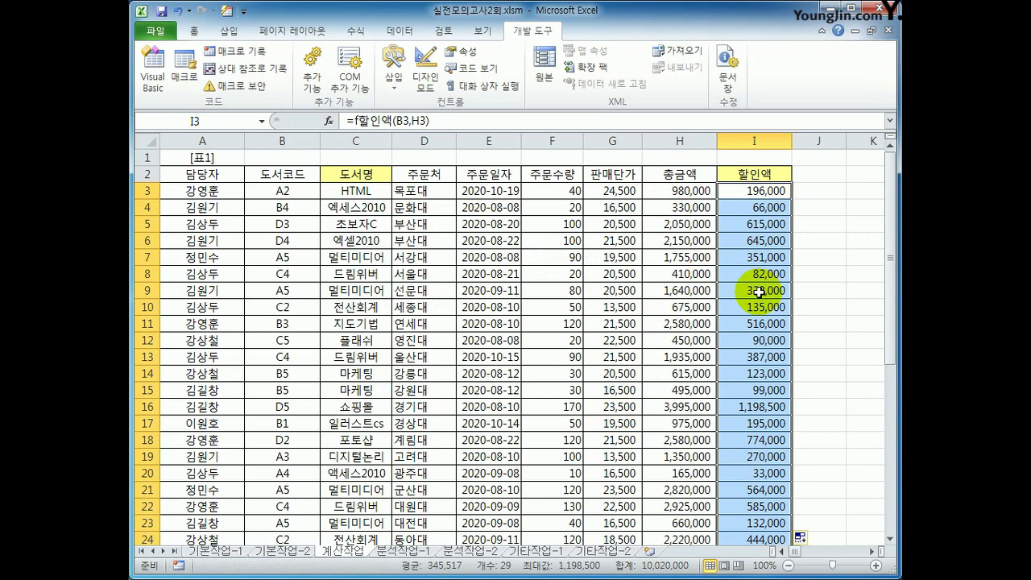
left_click(773, 225)
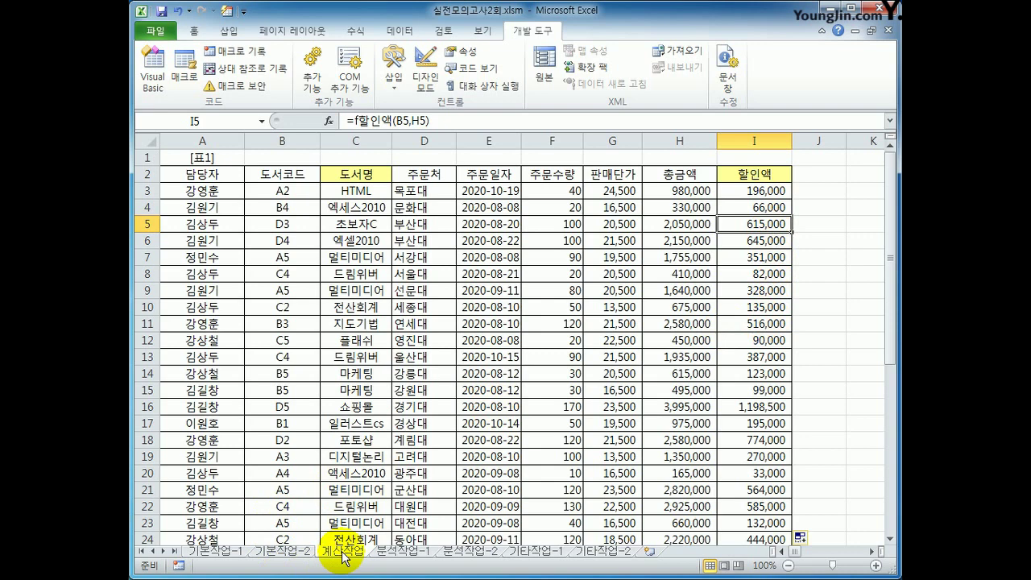
- Start a pivot table from the range A1:J32 on the 분석작업-1 sheet
left_click(388, 552)
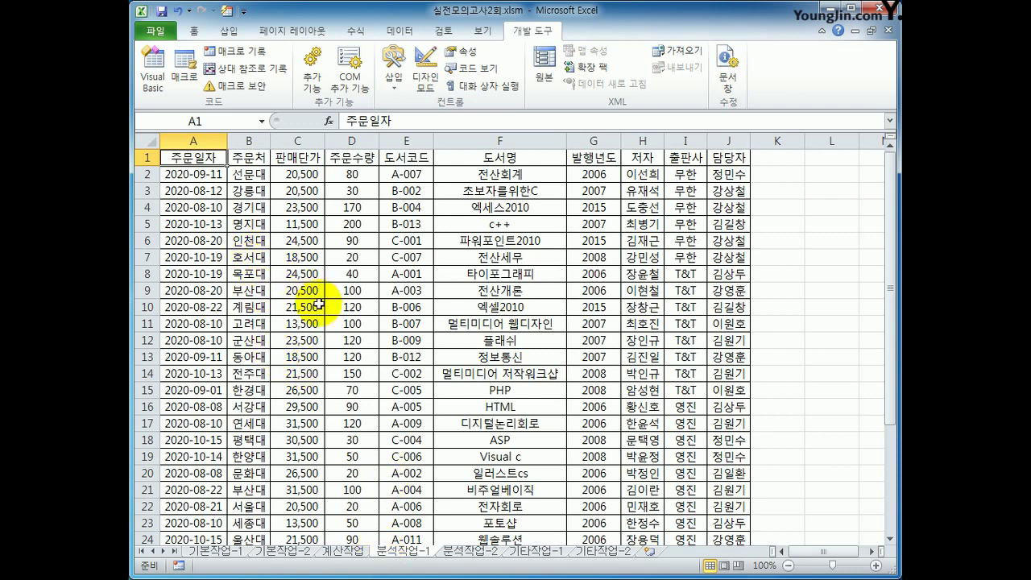
left_click(229, 31)
left_click(178, 57)
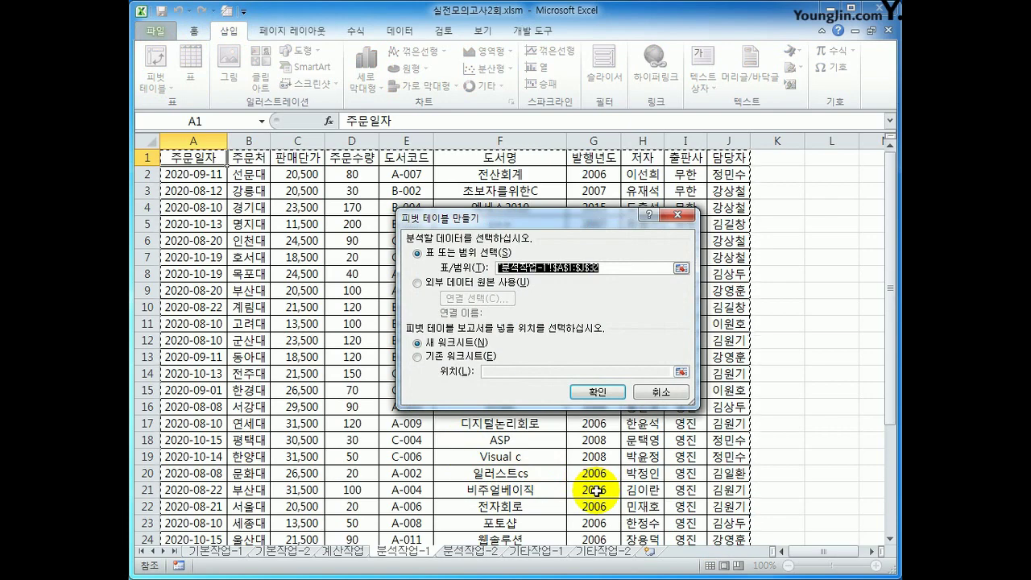
scroll(597, 488, "down", 5)
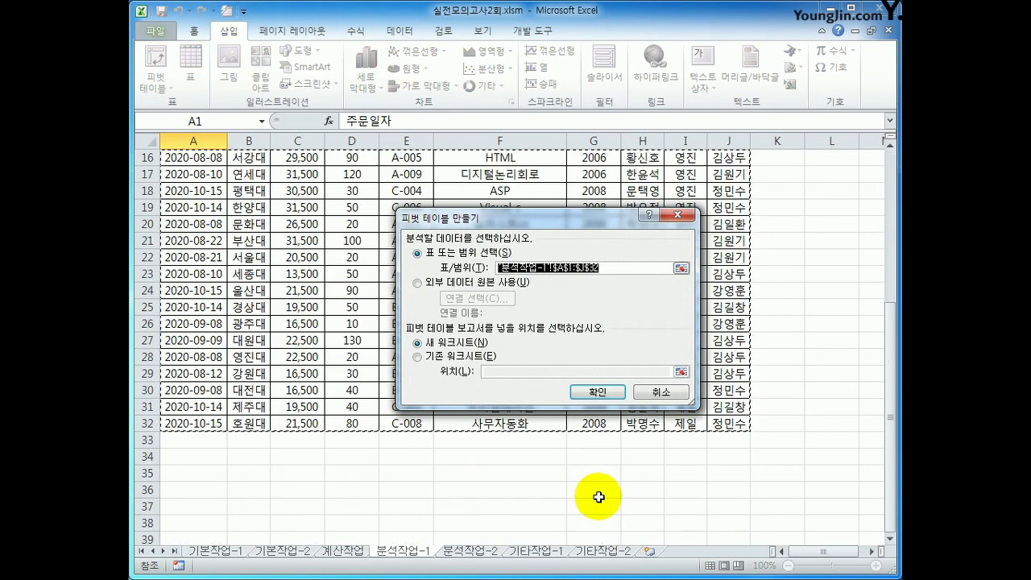
scroll(598, 497, "up", 5)
- Place the pivot table on the existing worksheet at cell L3 and create it
left_click(472, 356)
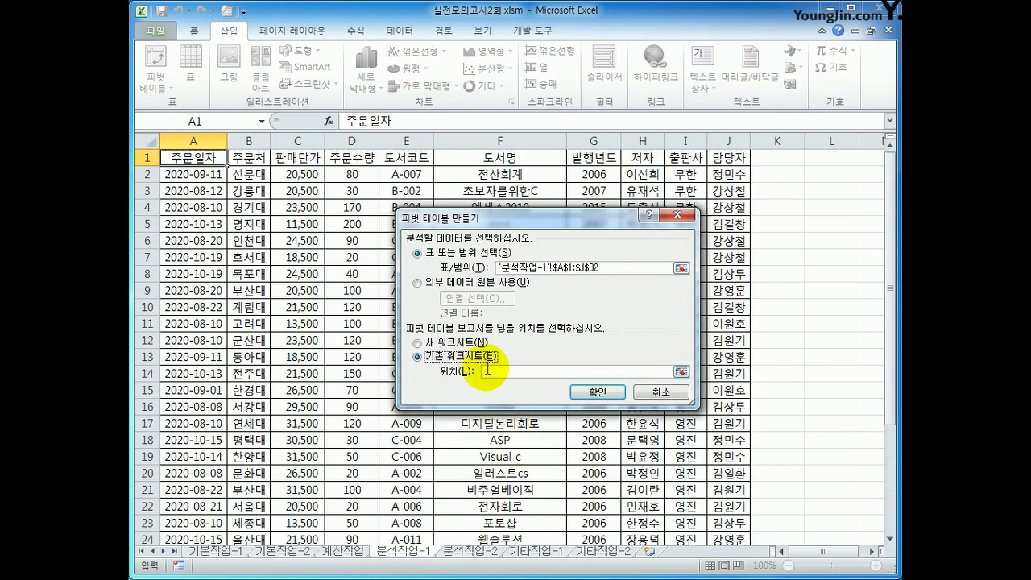
left_click(487, 370)
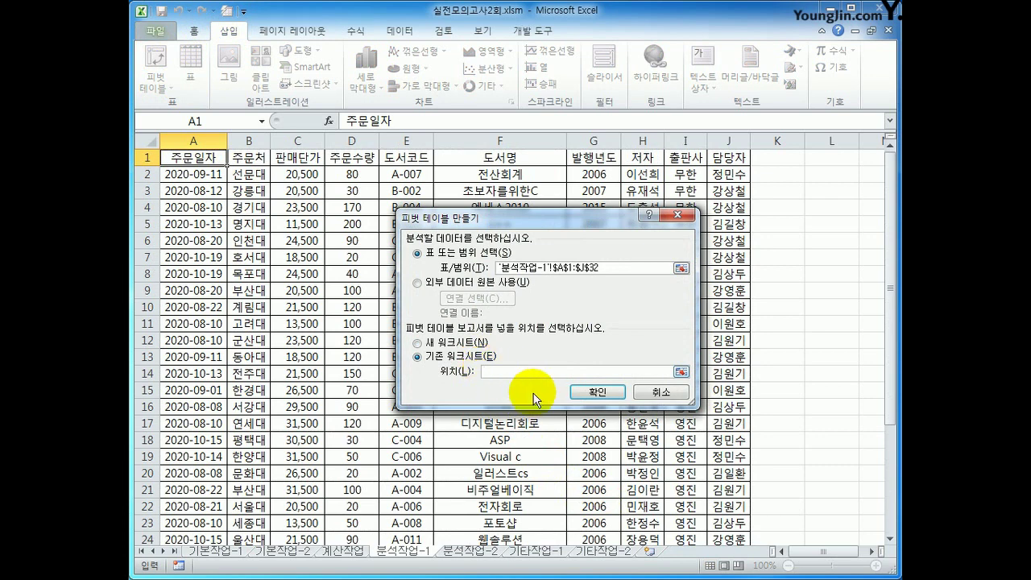
left_click(872, 552)
left_click(872, 552)
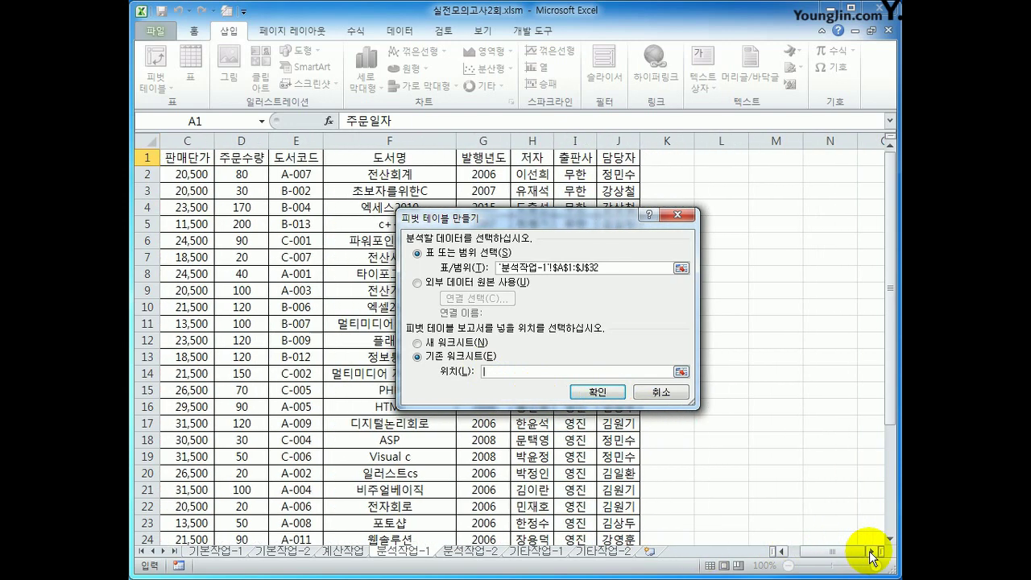
left_click(872, 552)
left_click(665, 194)
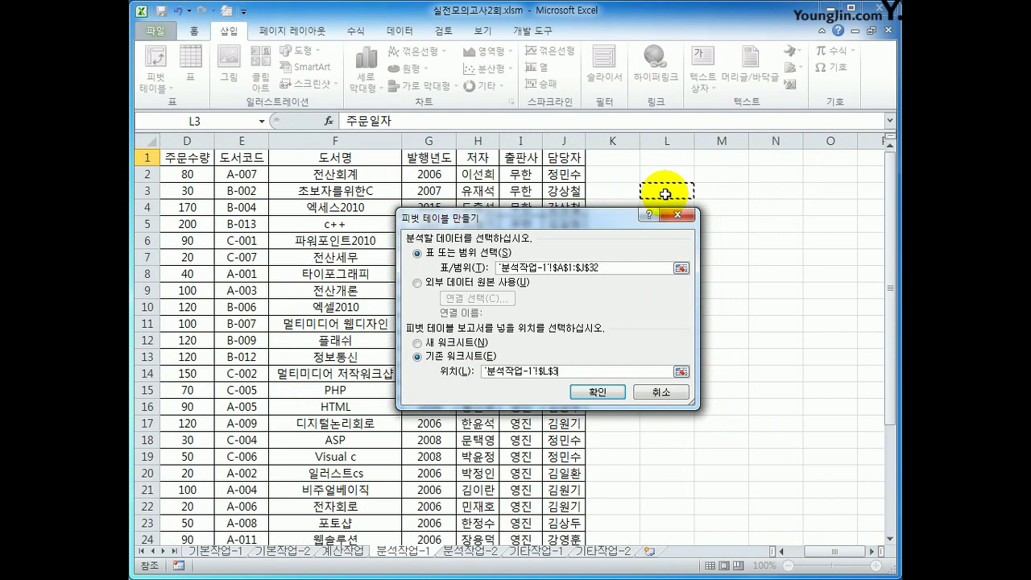
left_click(597, 392)
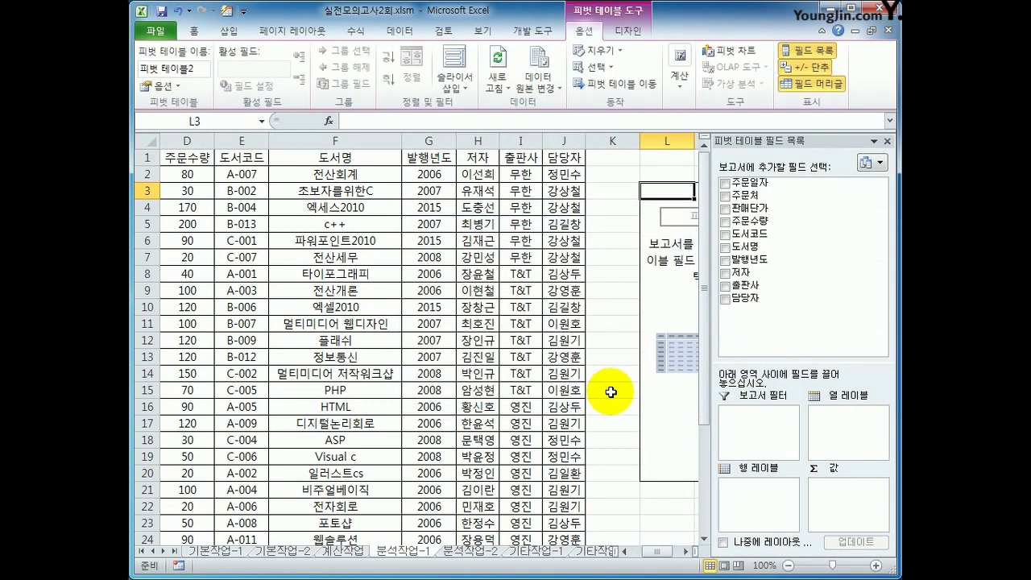
- Lay out the pivot table with 담당자 as report filter, 출판사 as row label, and 주문수량 and 판매단가 as values
left_click(688, 552)
left_click(689, 552)
left_click(689, 553)
left_click(689, 552)
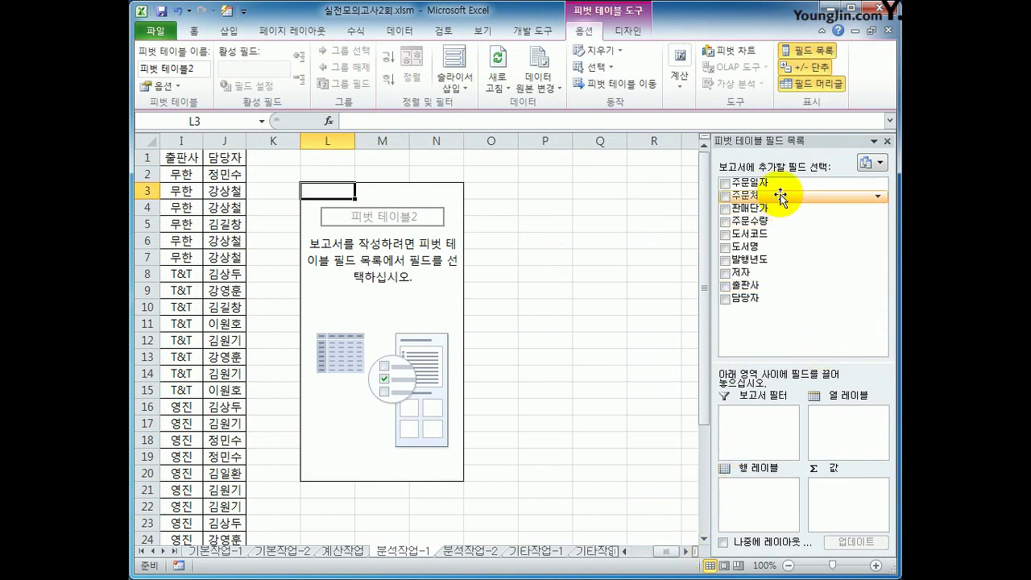
left_click_drag(769, 298, 769, 425)
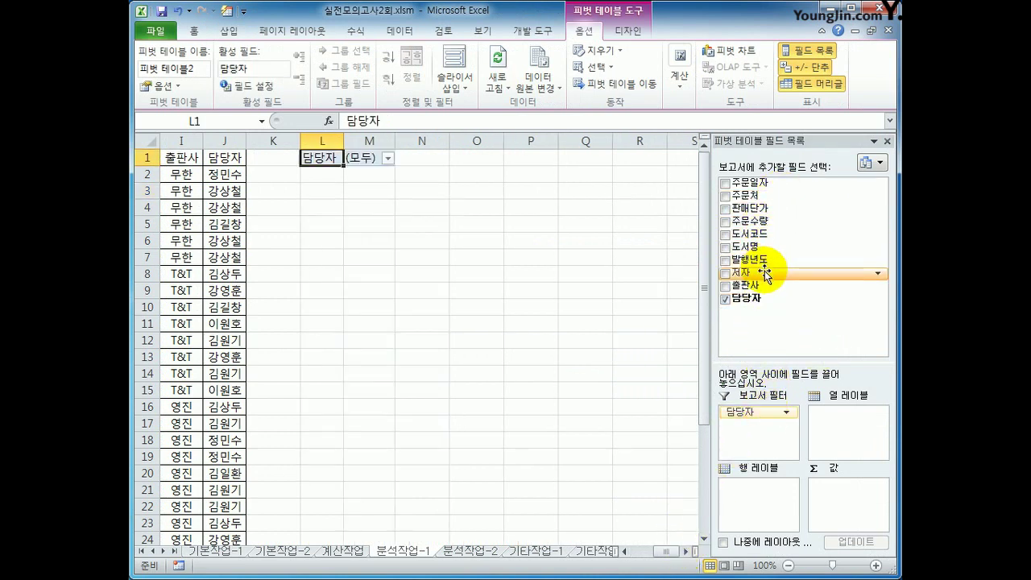
left_click_drag(761, 286, 761, 506)
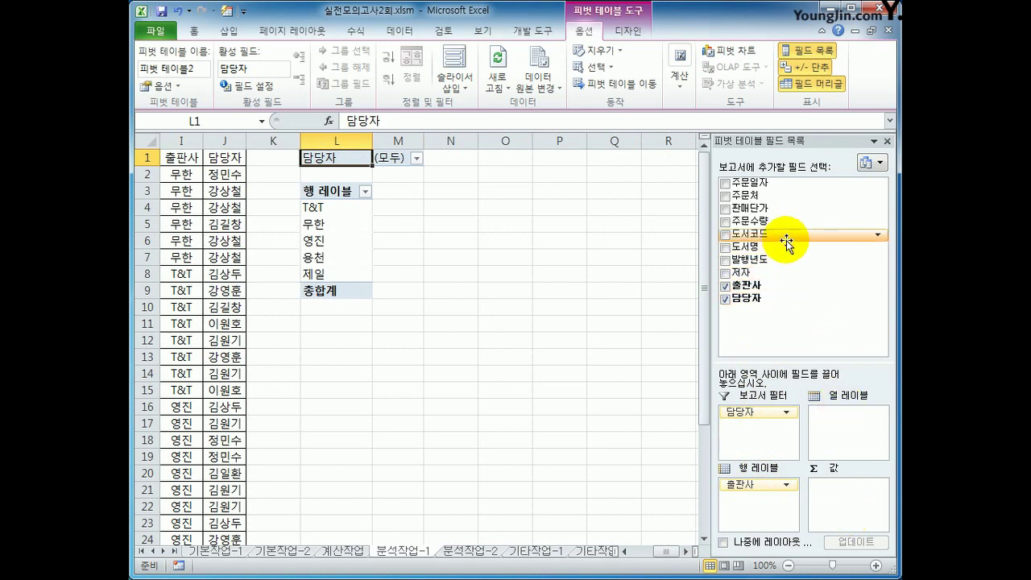
left_click_drag(781, 224, 844, 509)
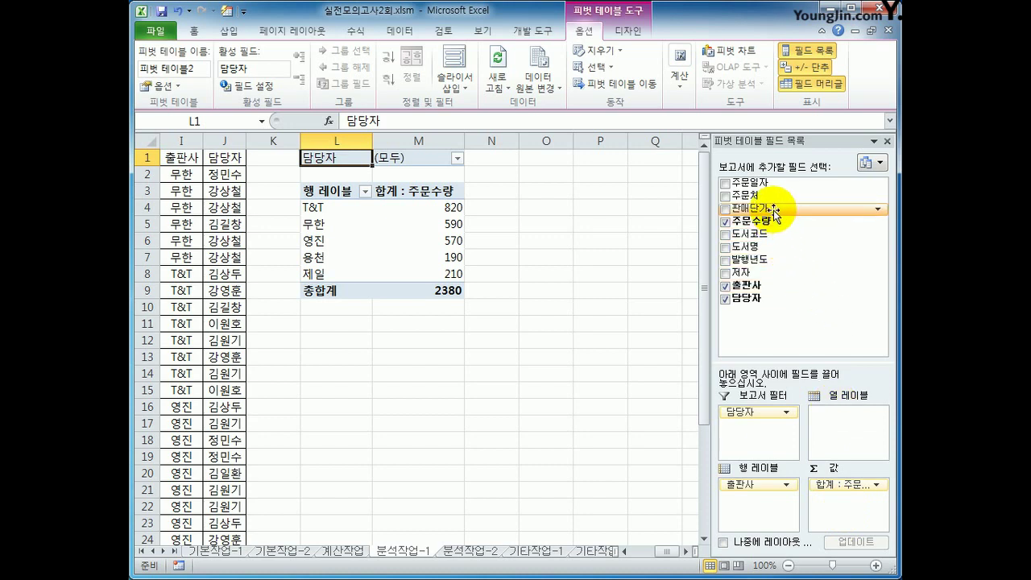
left_click_drag(773, 209, 834, 499)
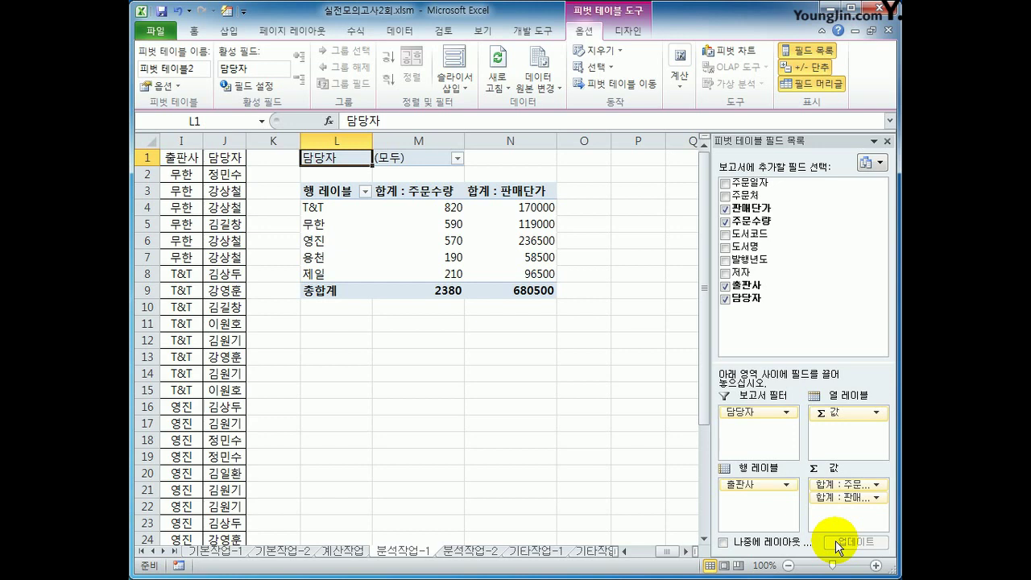
- Start a new calculated field for the pivot table and name it 총금액
left_click(483, 191)
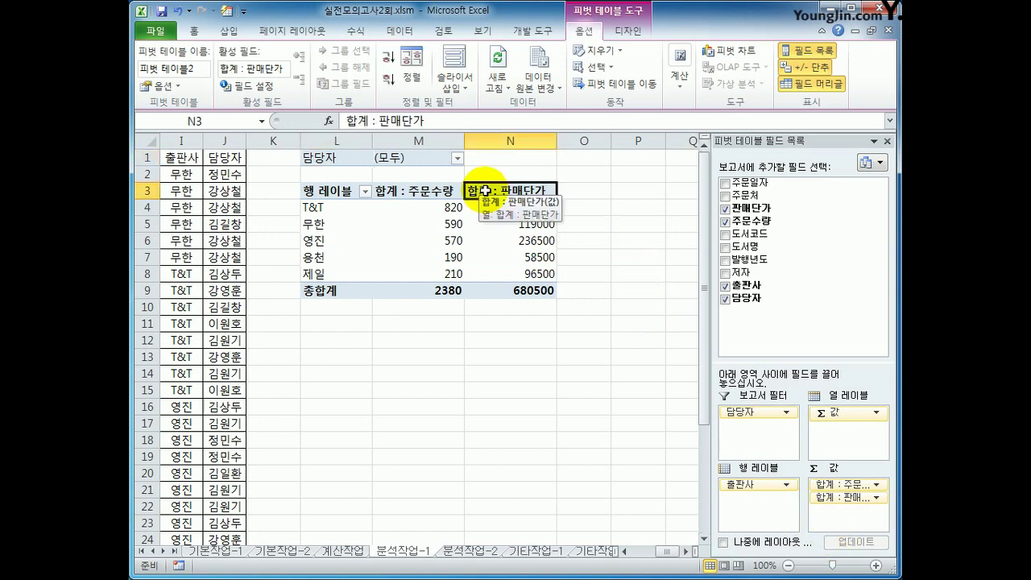
left_click(689, 82)
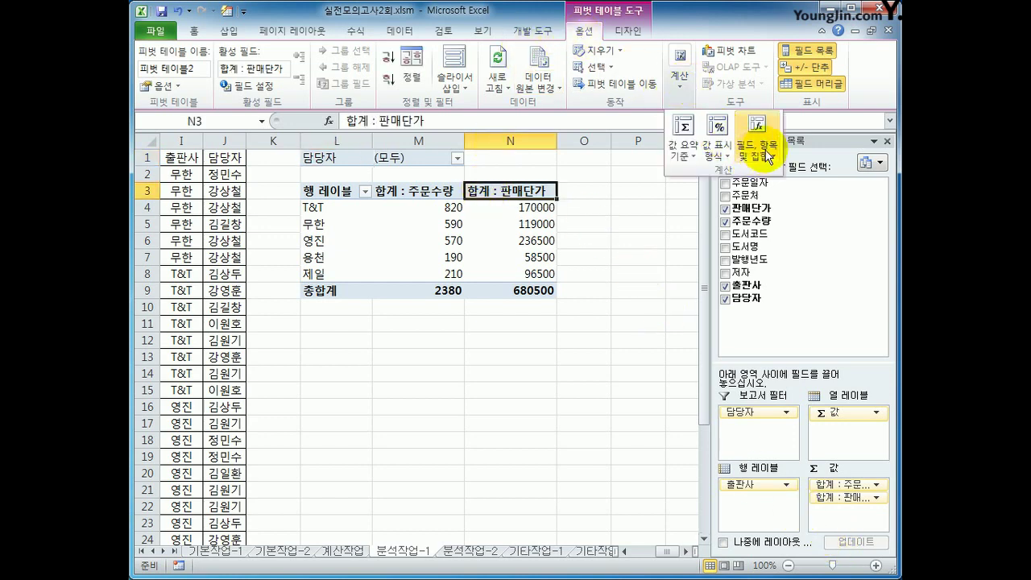
left_click(767, 156)
left_click(769, 167)
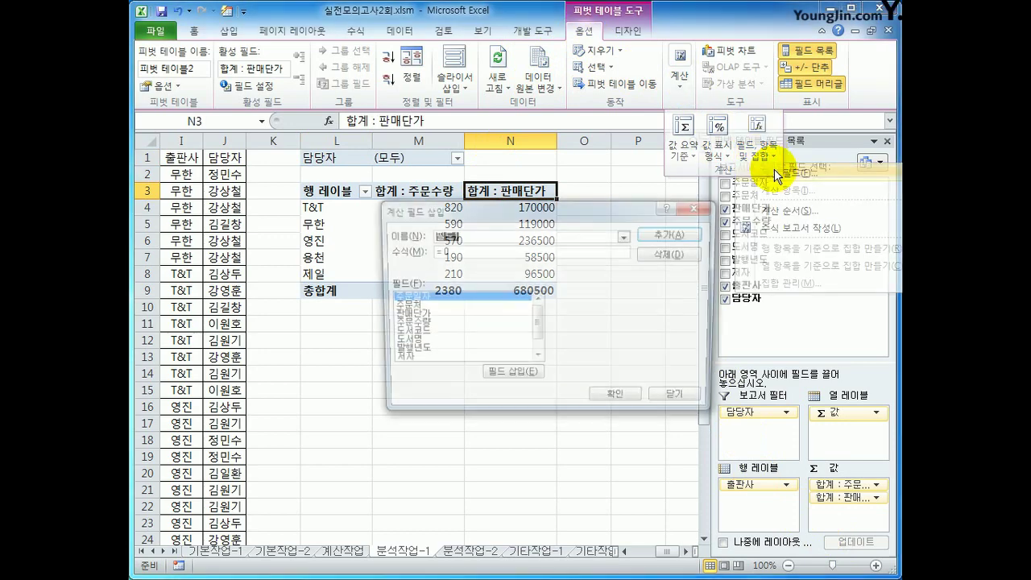
left_click_drag(588, 211, 730, 328)
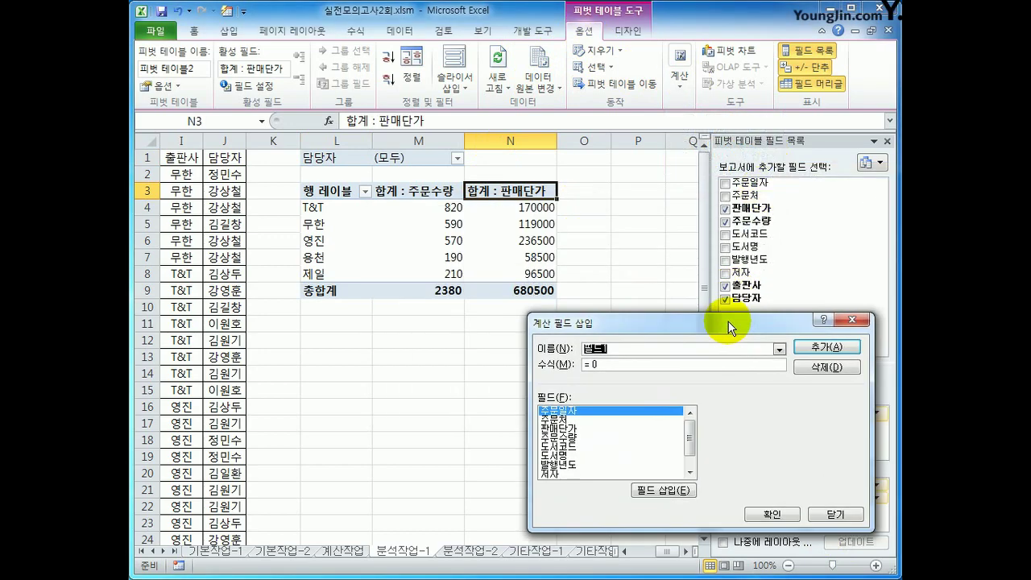
type("판")
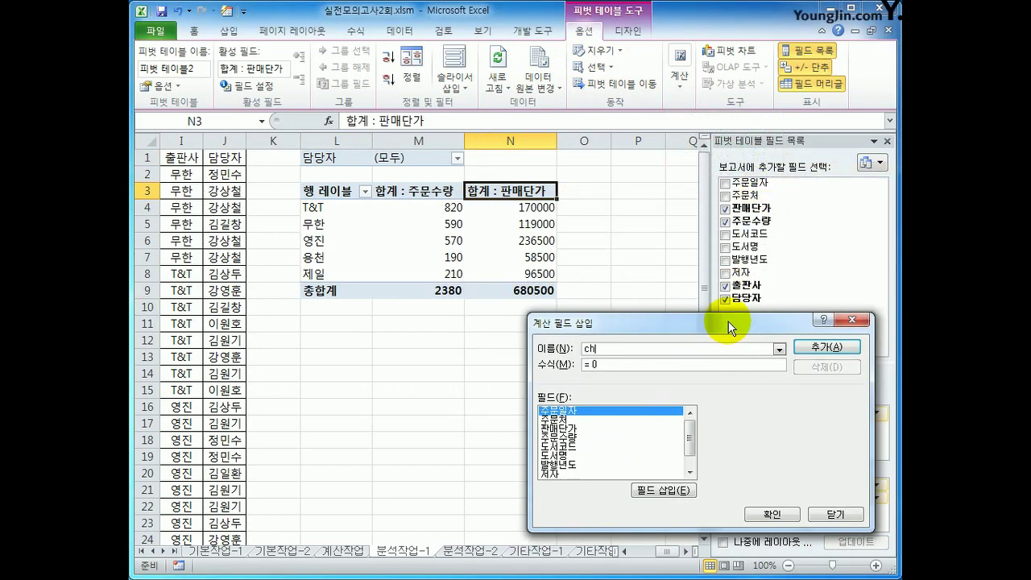
type("금액")
- Define the calculated field's formula as 주문수량 * 판매단가 and add it to the pivot table
key("Tab")
type("ㅋ")
double_click(569, 438)
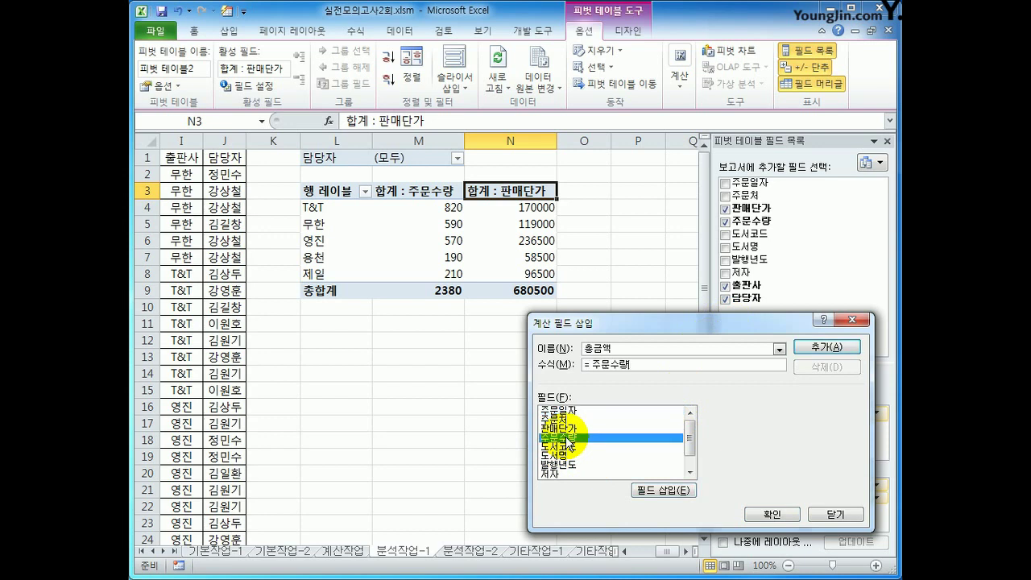
type("*")
double_click(574, 429)
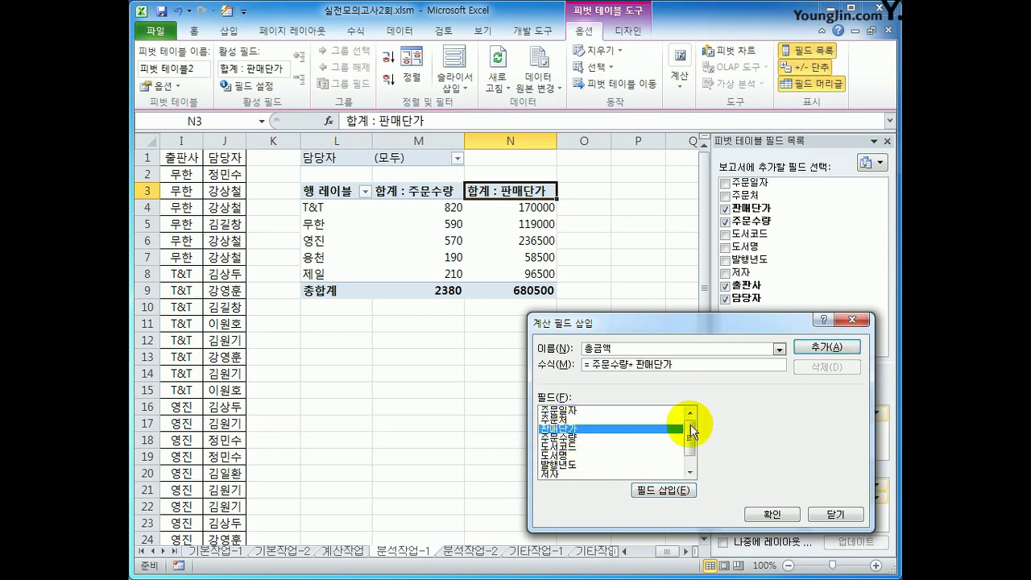
left_click(782, 512)
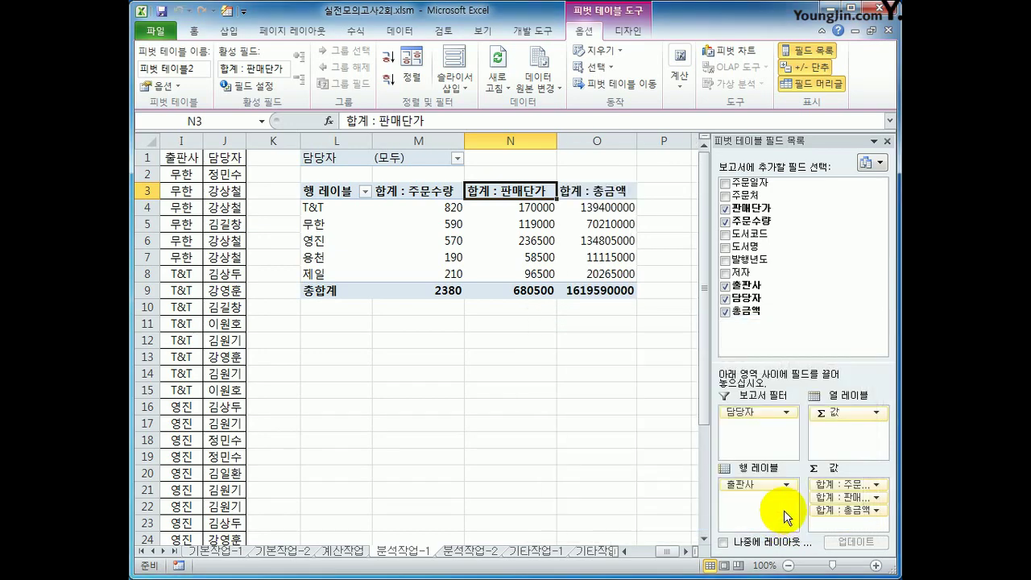
- Format the 주문수량 value field of the pivot table as a number with 1000 separators
left_click(427, 191)
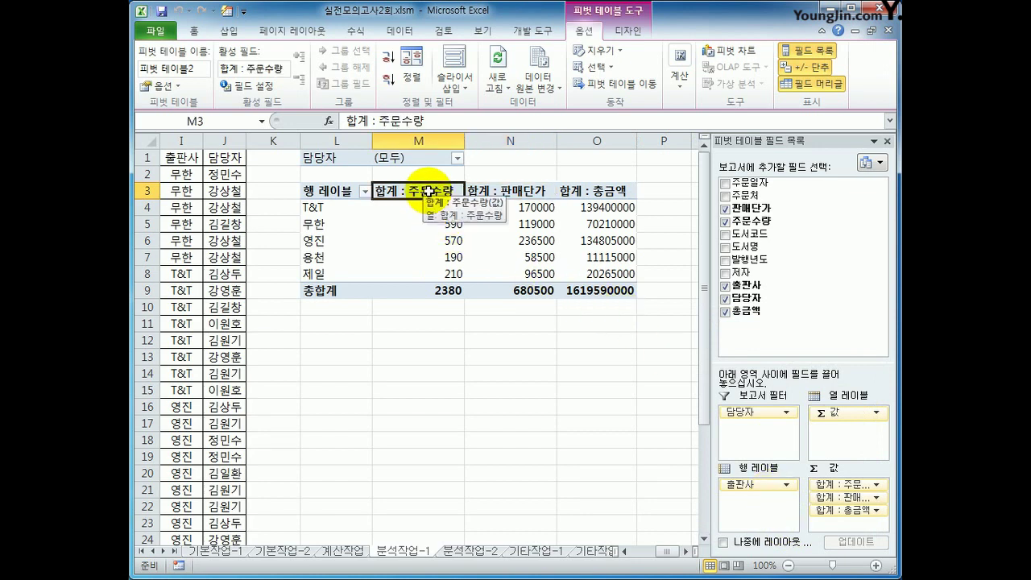
right_click(429, 193)
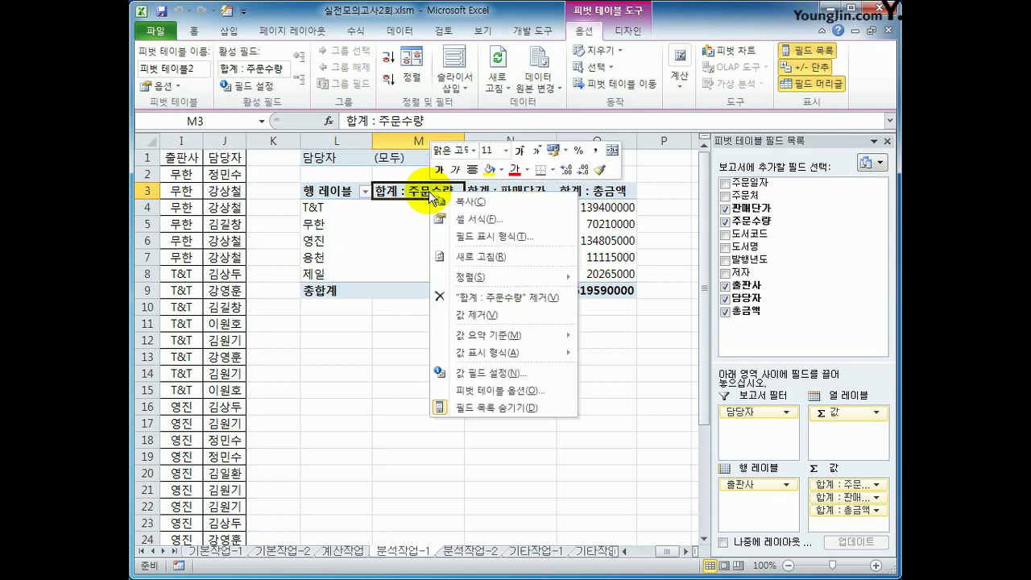
mouse_move(501, 352)
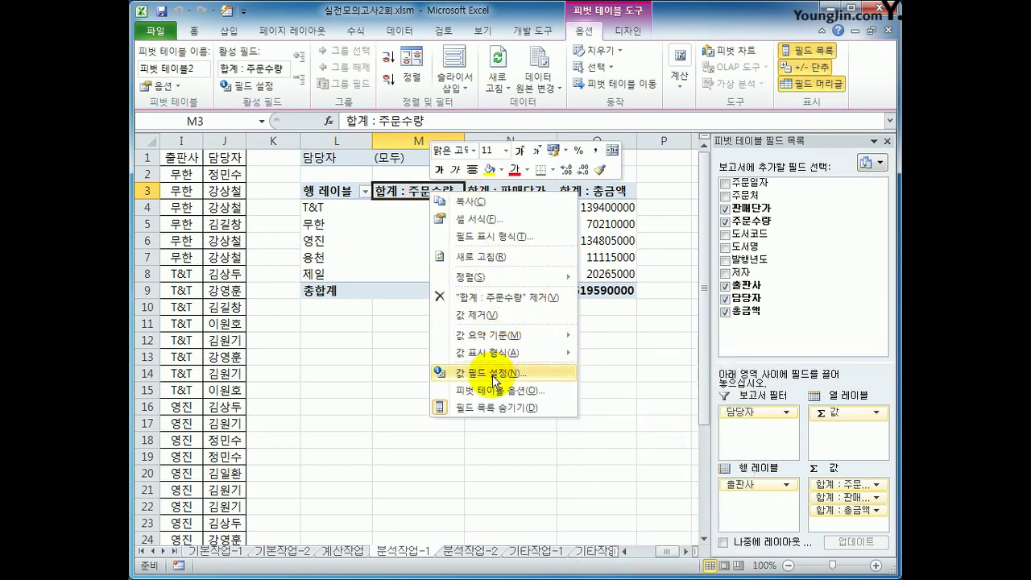
left_click(494, 380)
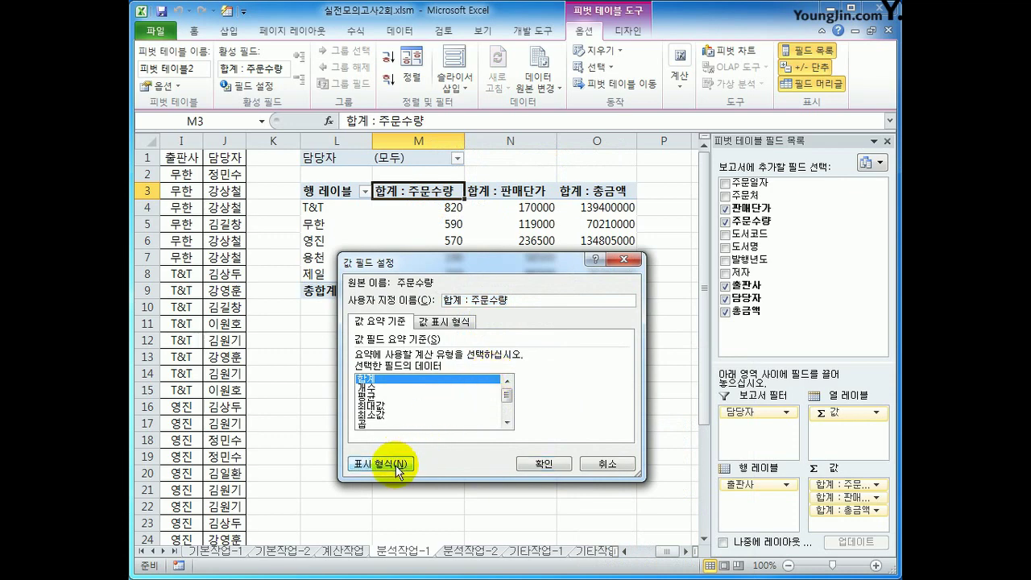
left_click(396, 460)
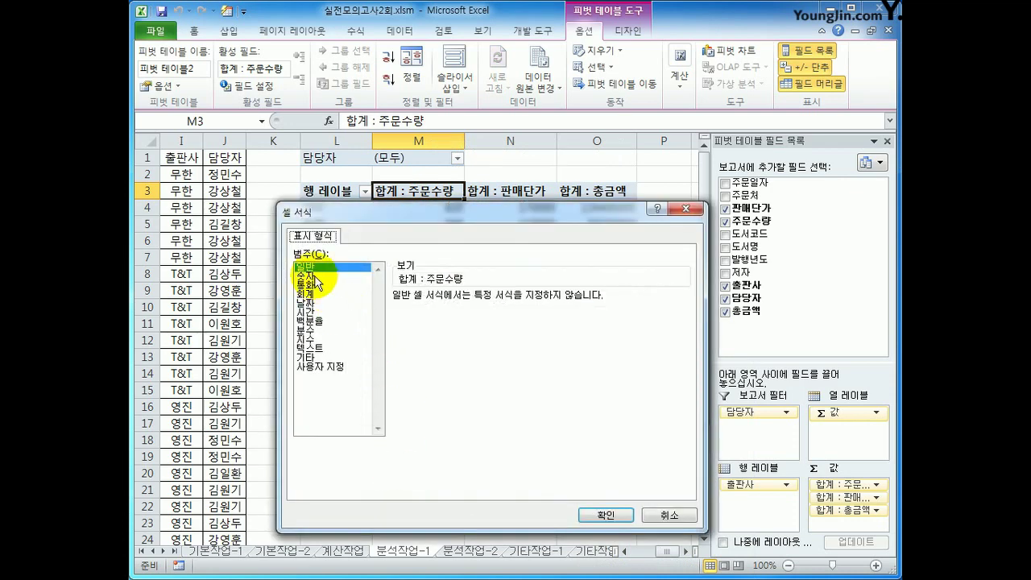
left_click(310, 276)
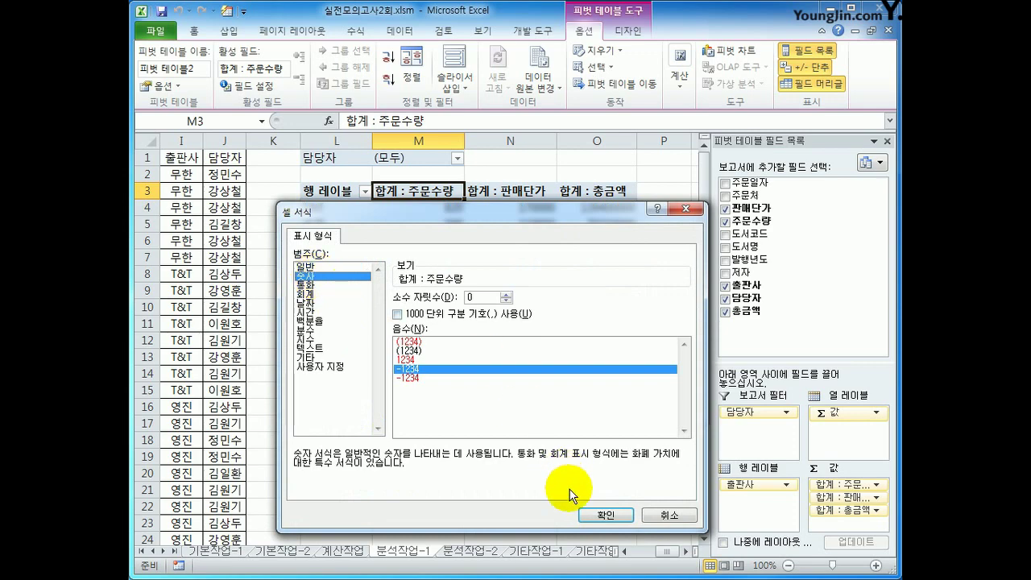
left_click(507, 314)
left_click(596, 516)
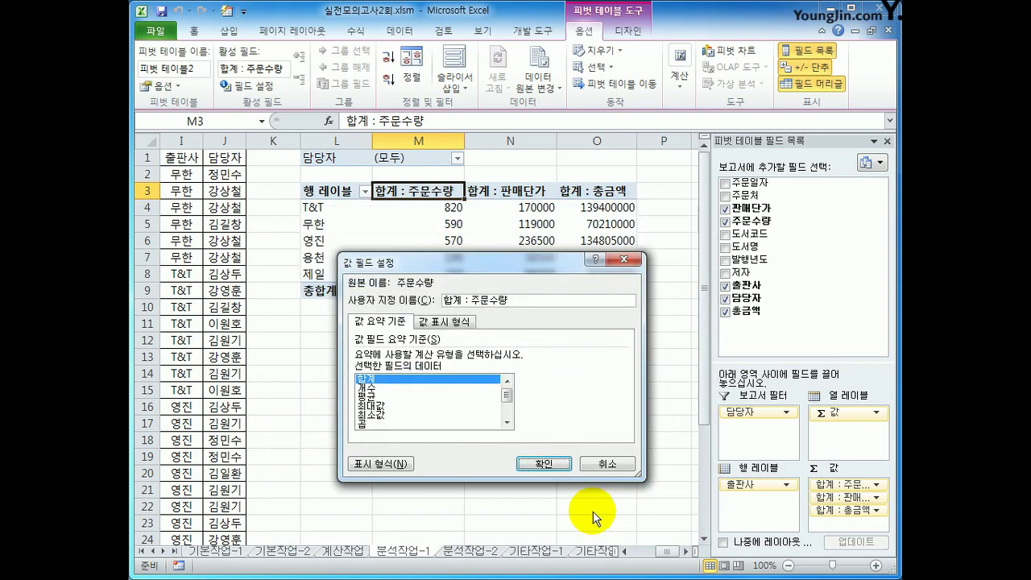
left_click(534, 397)
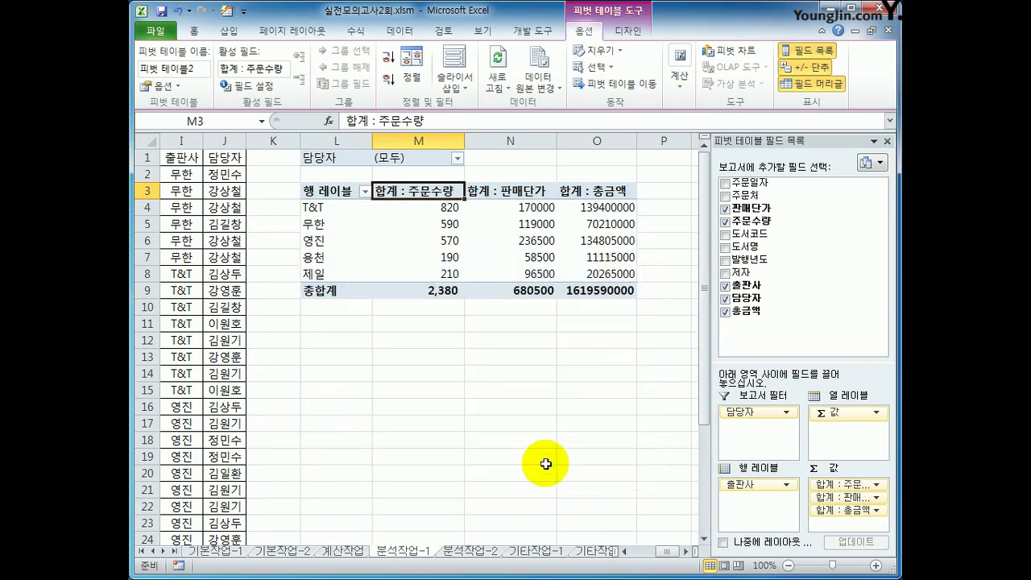
- Format the 판매단가 value field of the pivot table as a number with 1000 separators
left_click(506, 191)
right_click(509, 192)
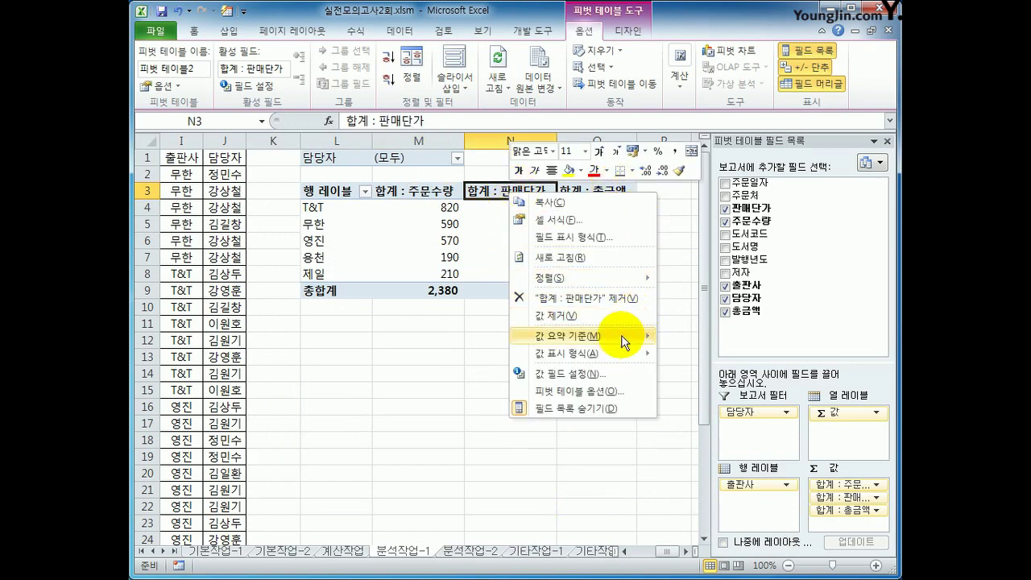
left_click(611, 375)
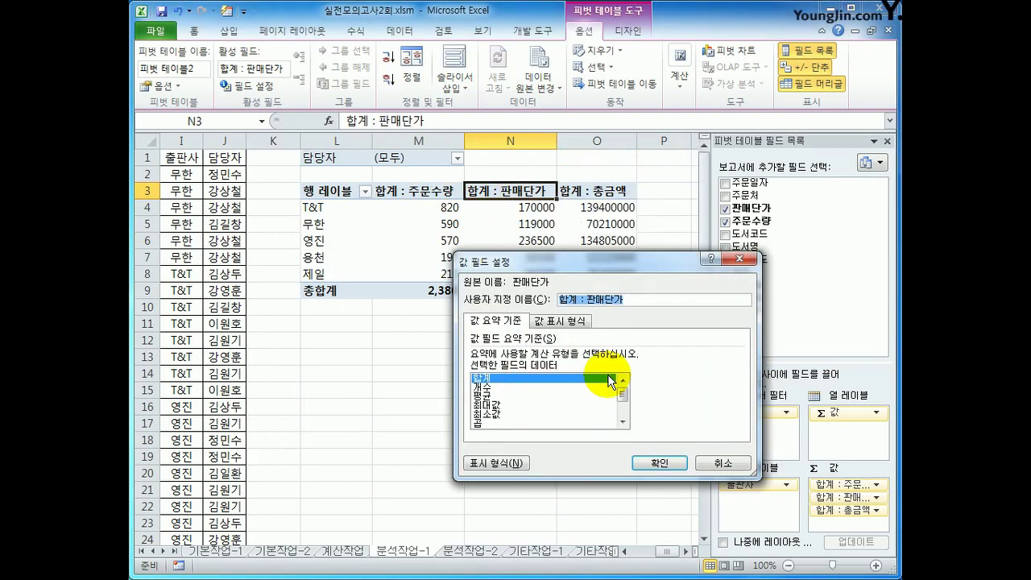
left_click(515, 462)
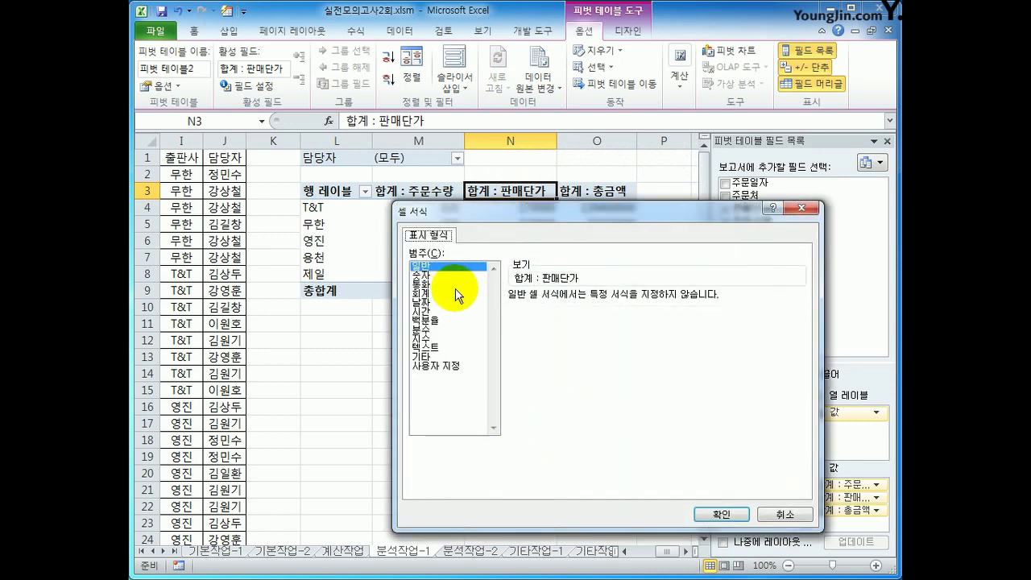
left_click(434, 274)
left_click(532, 312)
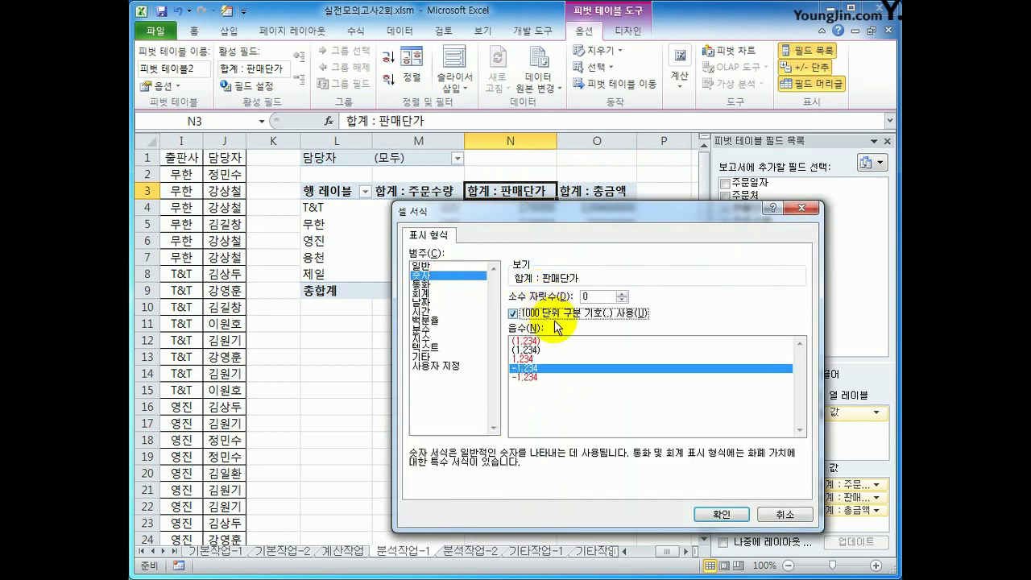
left_click(727, 517)
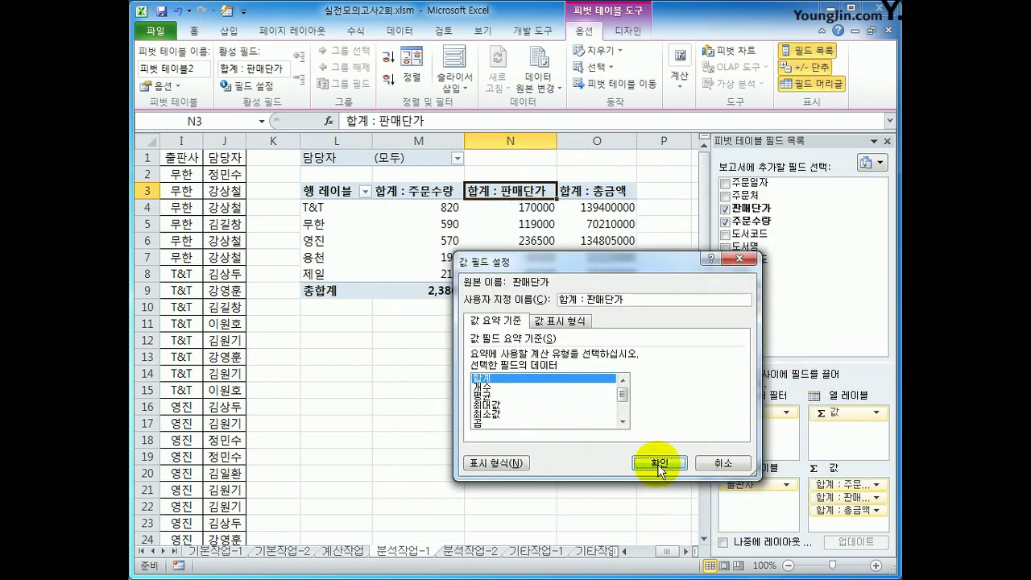
left_click(657, 461)
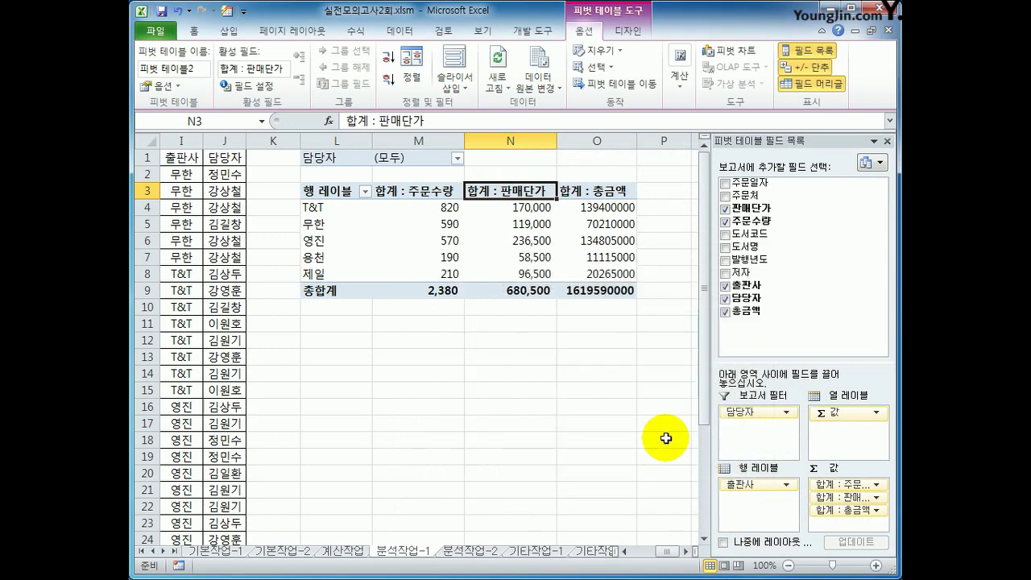
- Format the 총금액 value field of the pivot table as a number with 1000 separators
left_click(616, 191)
right_click(616, 195)
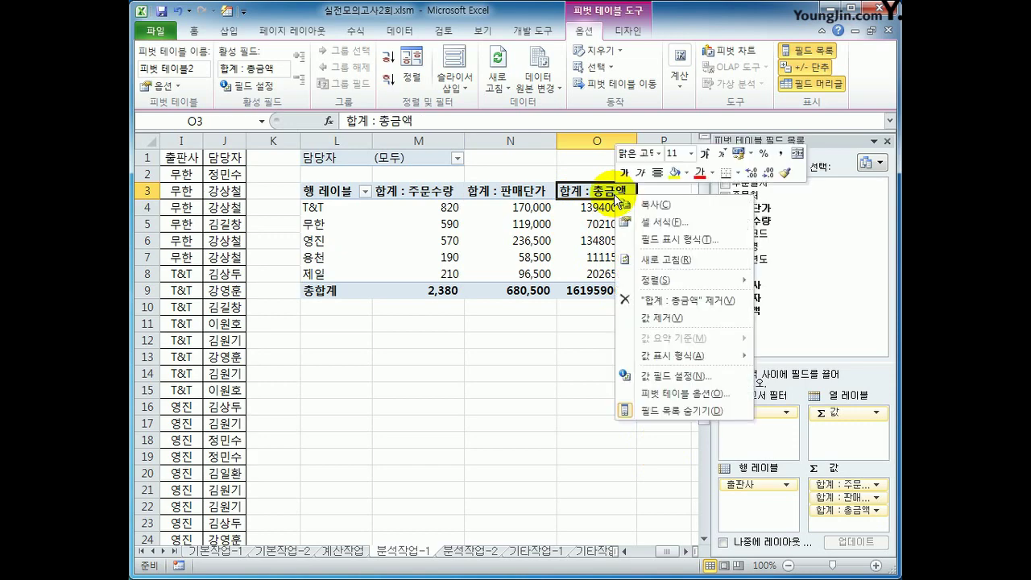
left_click(708, 376)
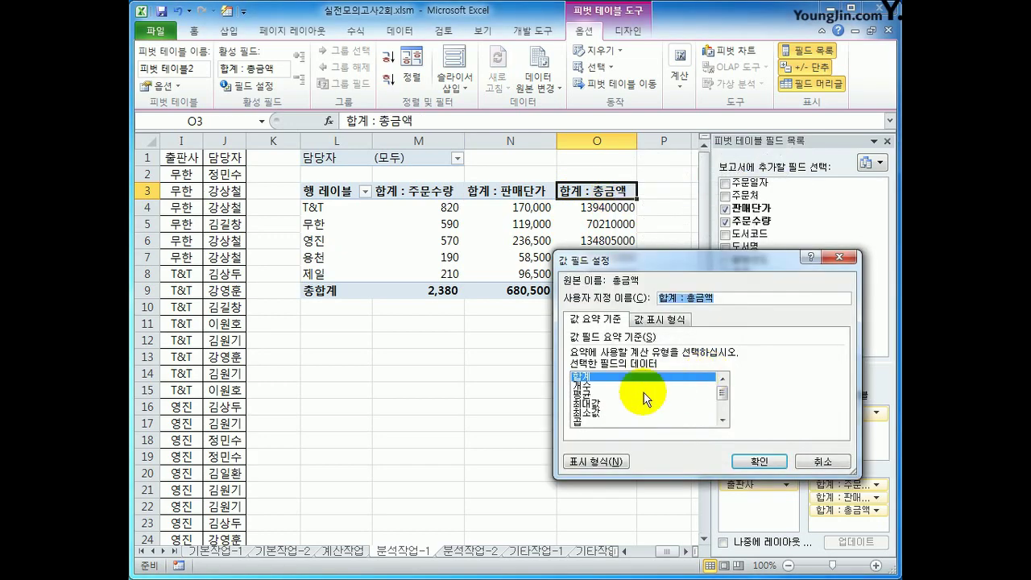
left_click(594, 461)
left_click_drag(586, 201, 373, 147)
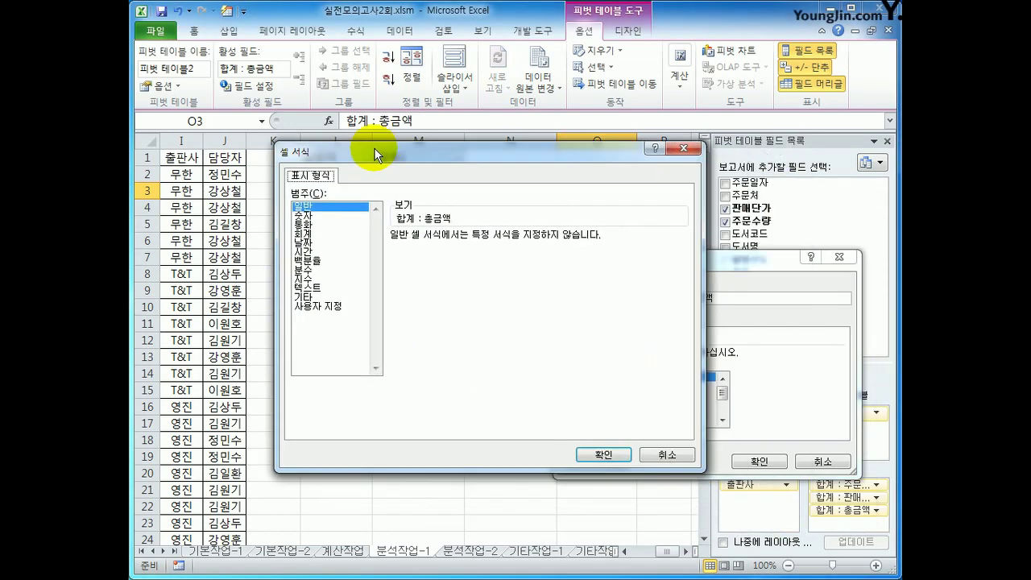
left_click(318, 210)
left_click(393, 252)
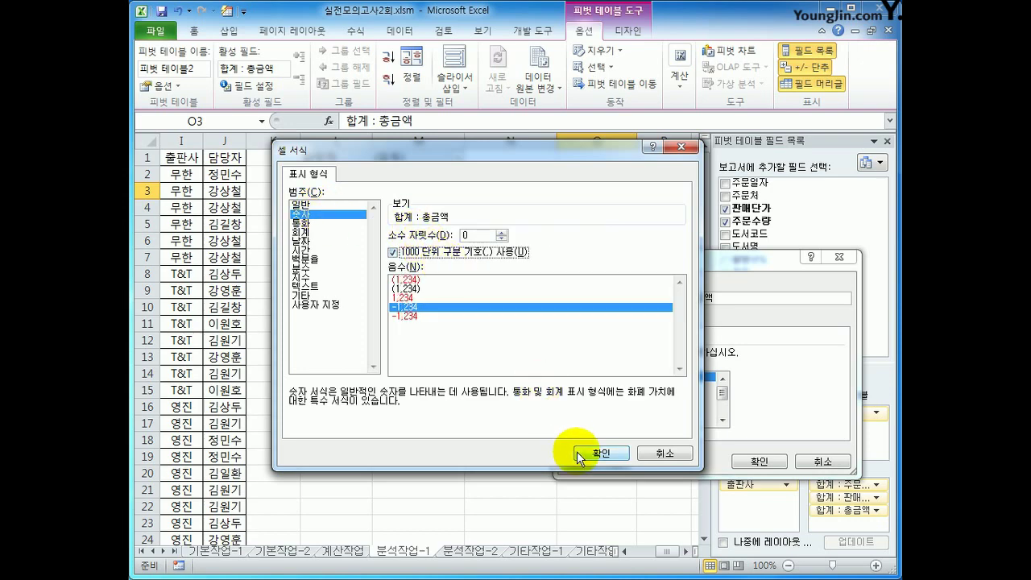
left_click(579, 455)
left_click(752, 460)
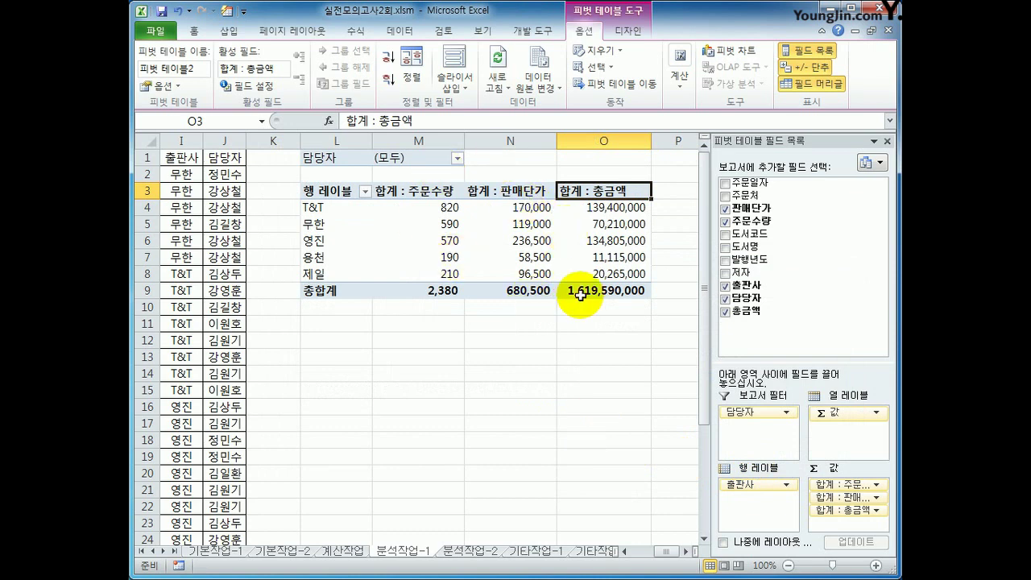
- Apply the light pivot table style with black and white cell borders and turn on banded rows (줄무늬 행)
left_click(624, 32)
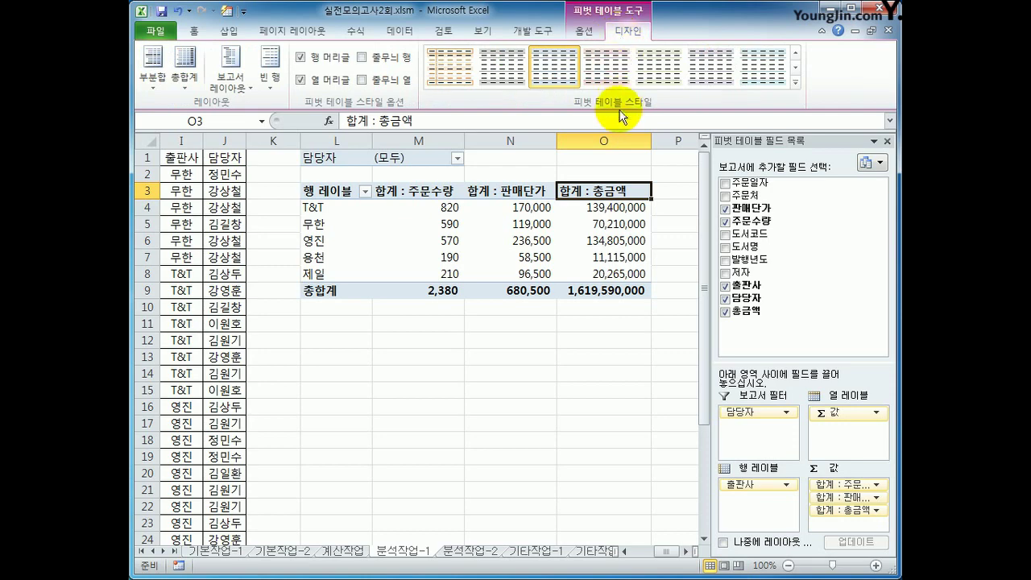
left_click(796, 82)
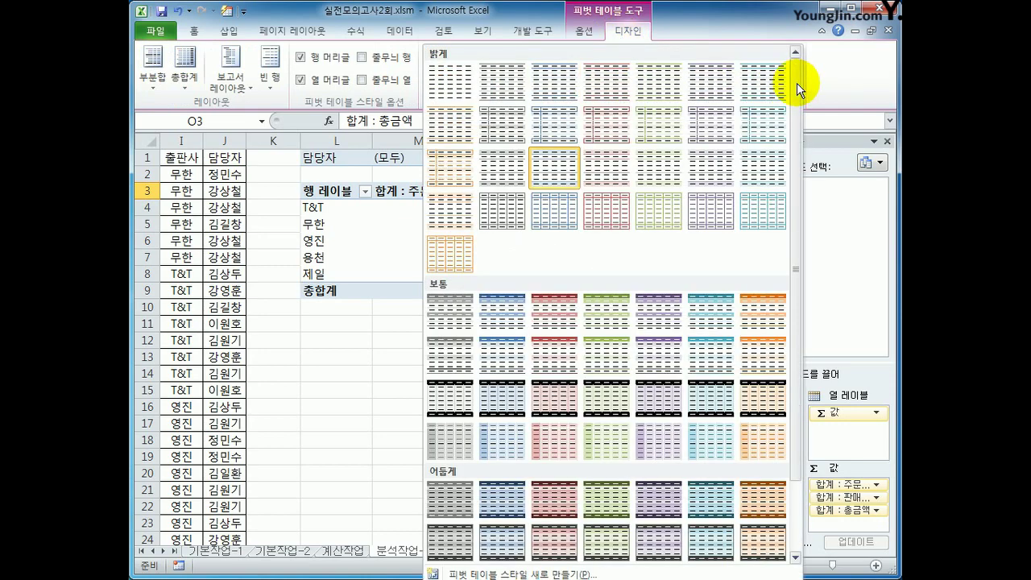
left_click(521, 211)
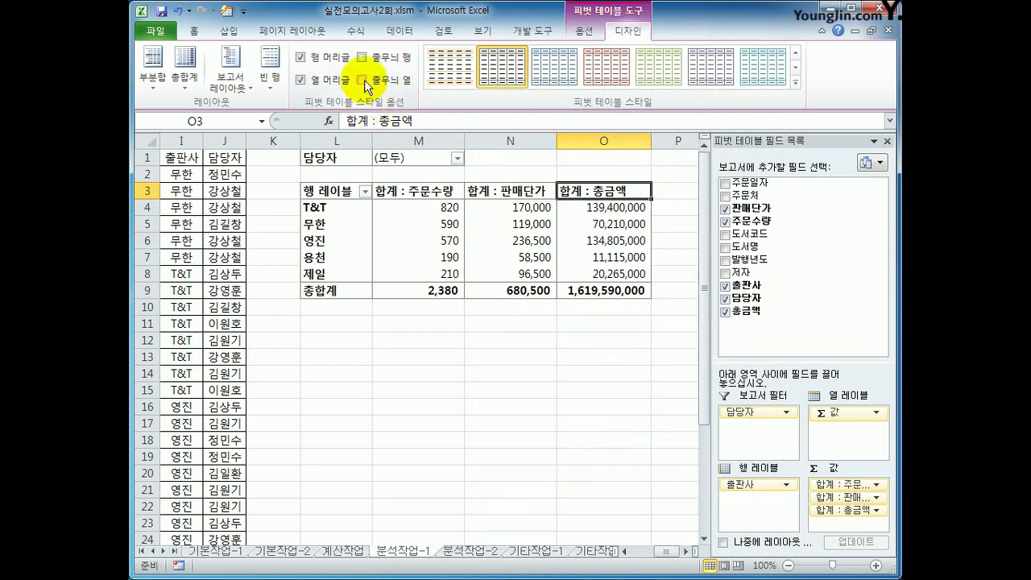
left_click(364, 60)
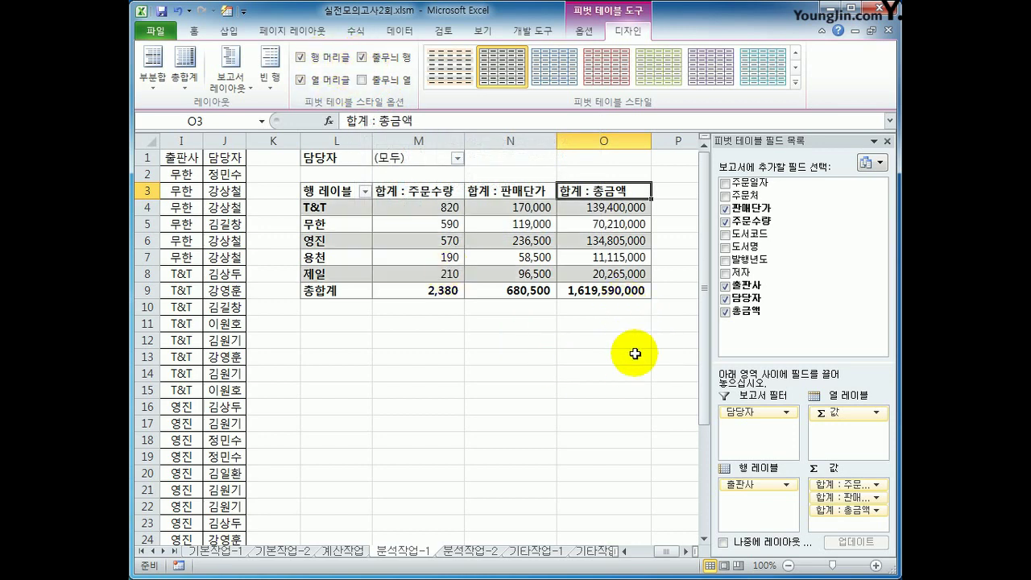
left_click(646, 290)
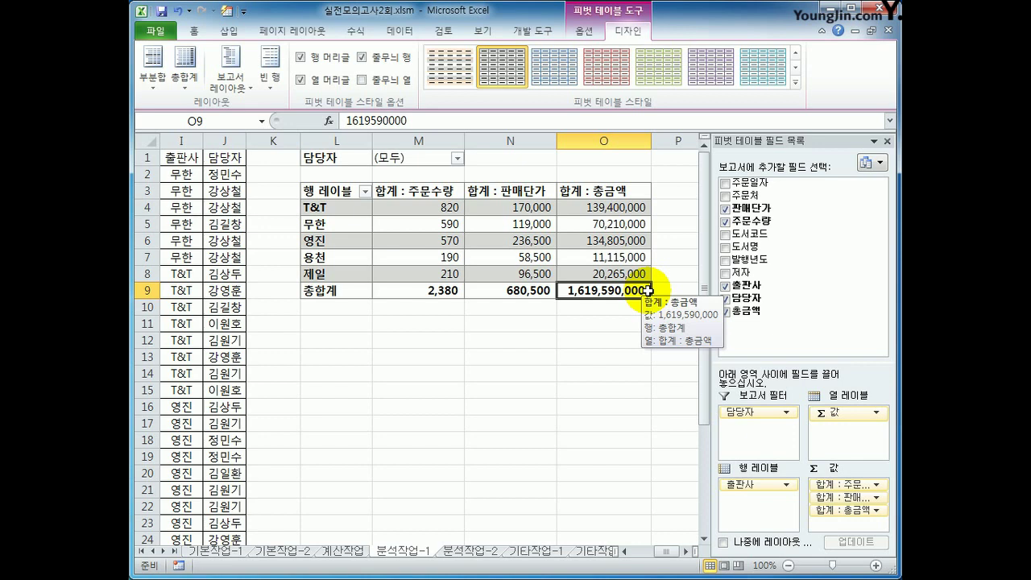
- On sheet 분석작업-2, select an empty cell beside the data table and start recording a macro named 정렬
left_click(463, 551)
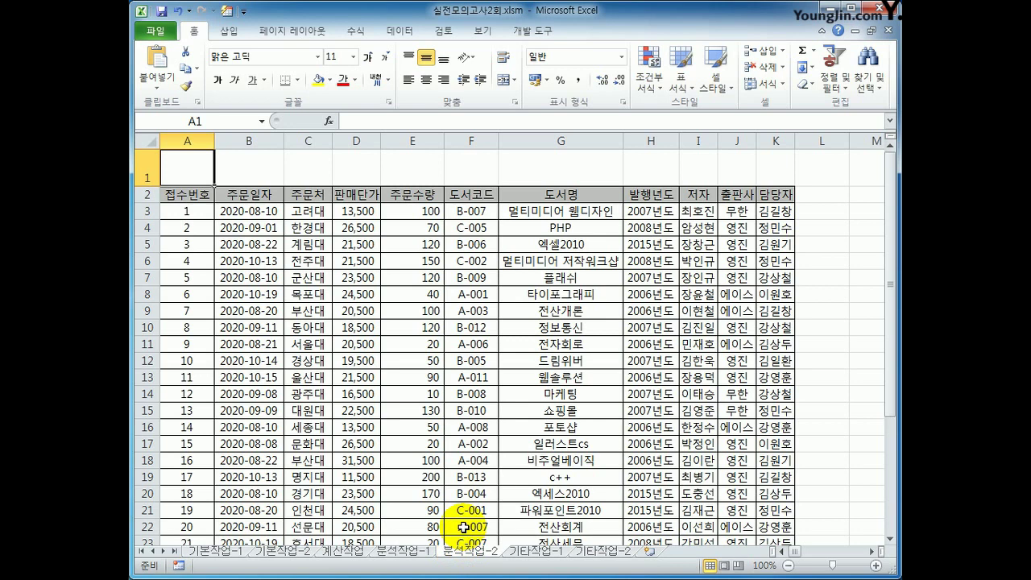
left_click(852, 264)
left_click(875, 553)
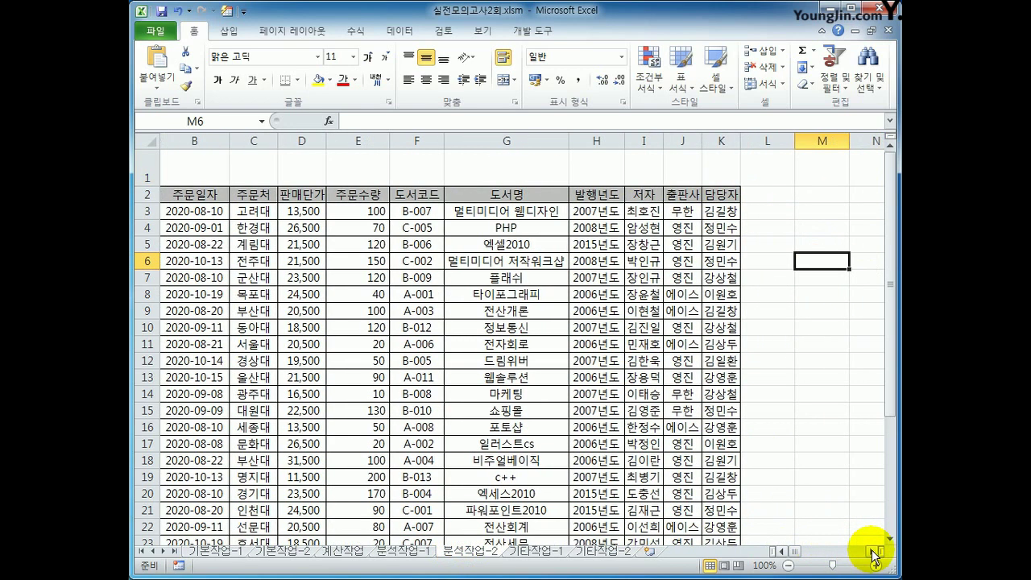
left_click(532, 30)
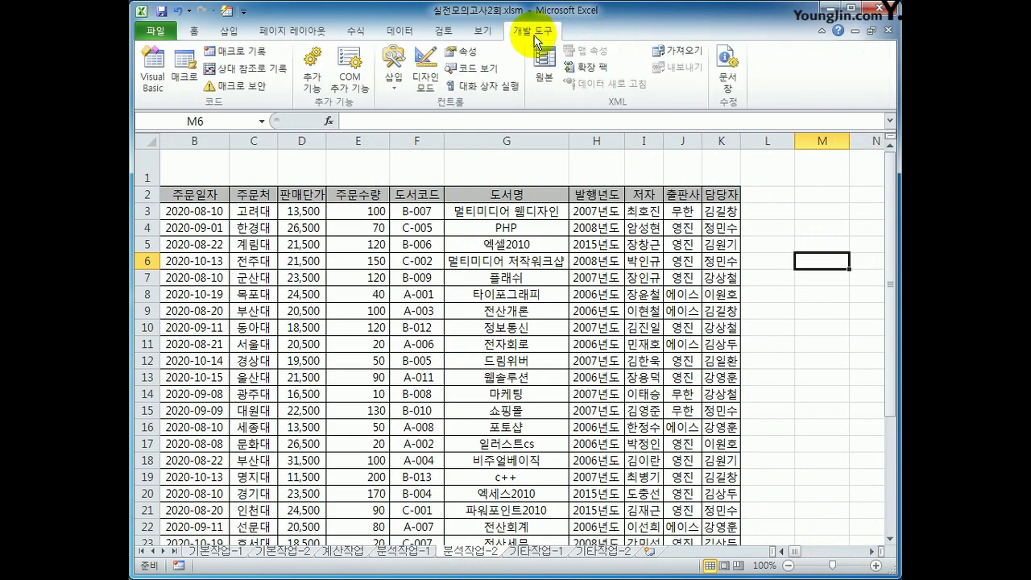
left_click(272, 56)
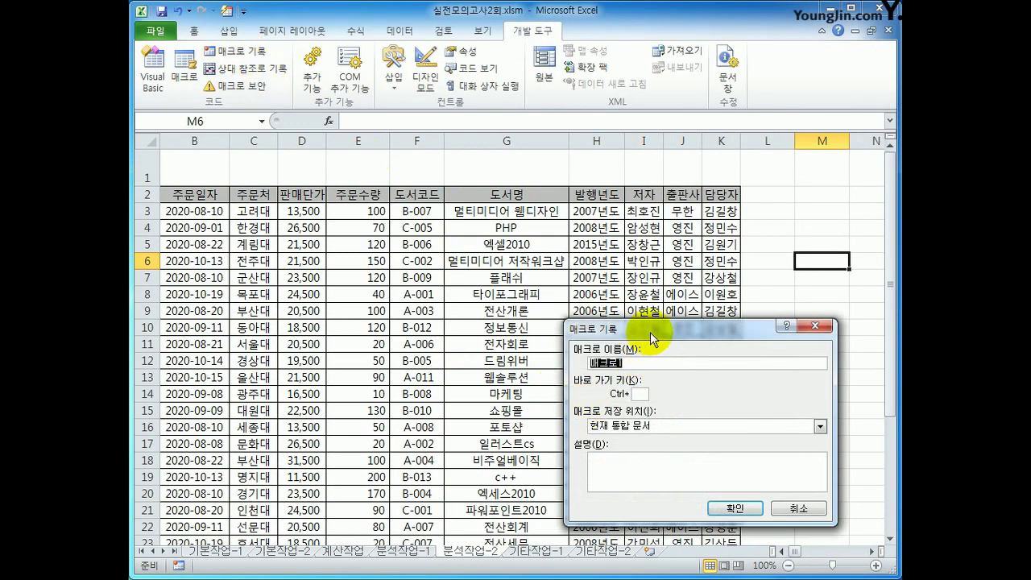
left_click_drag(650, 333, 474, 245)
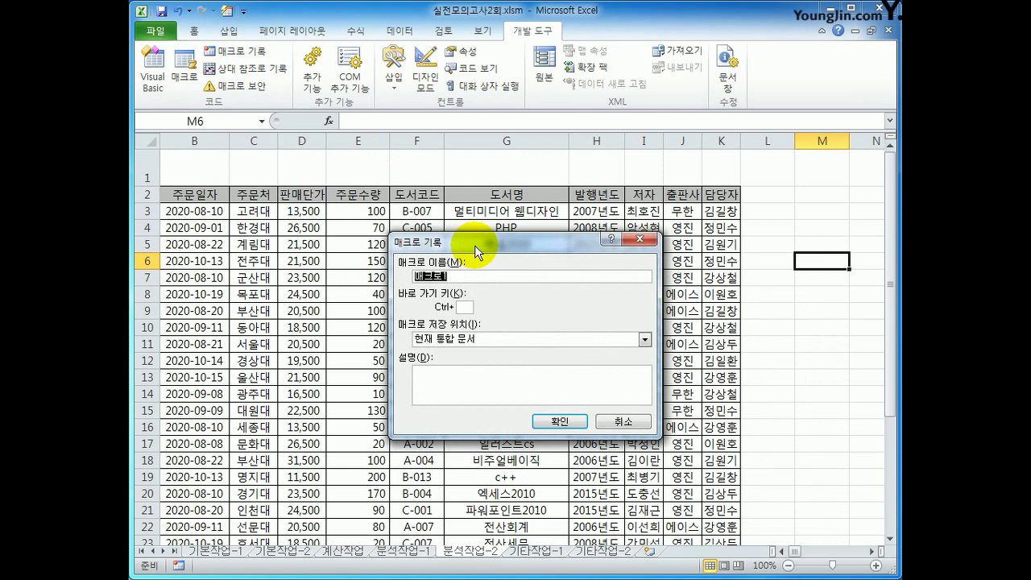
type("정렬")
left_click(537, 421)
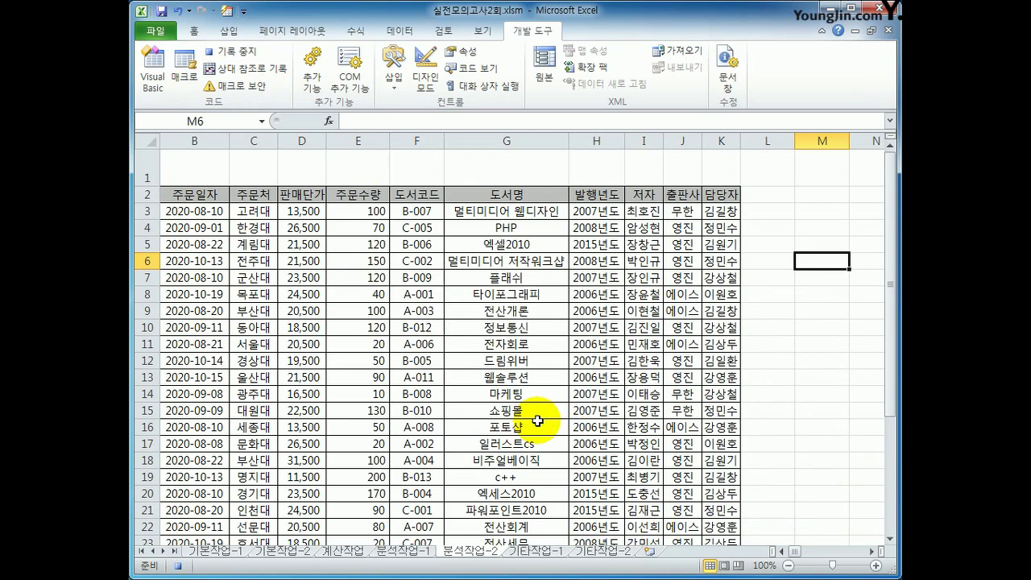
- Start a custom sort of the 분석작업-2 table from the 주문일자 header, with 주문일자 ascending as the first sort key
left_click(197, 194)
scroll(408, 364, "down", 5)
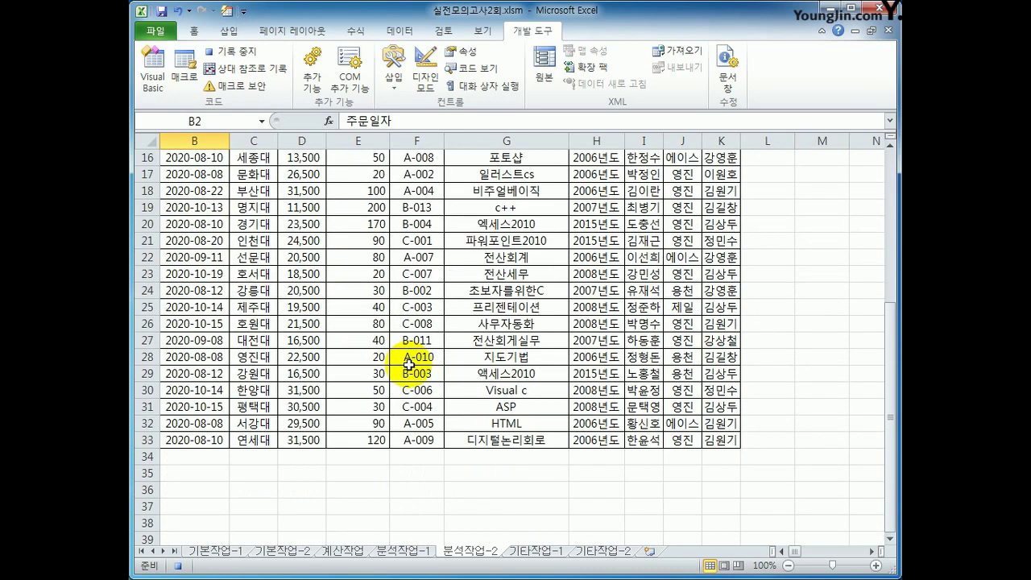
scroll(408, 365, "up", 5)
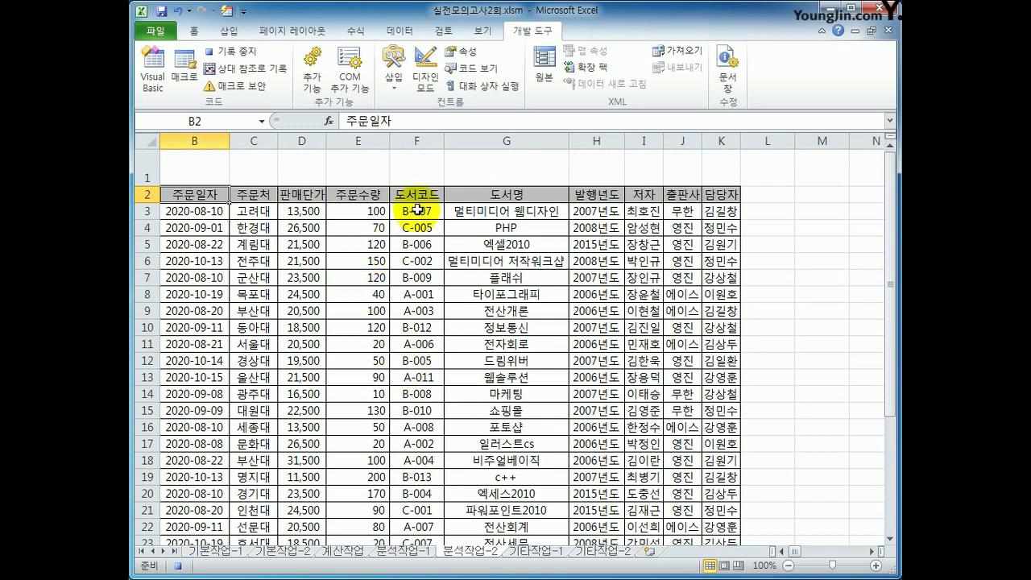
left_click(399, 31)
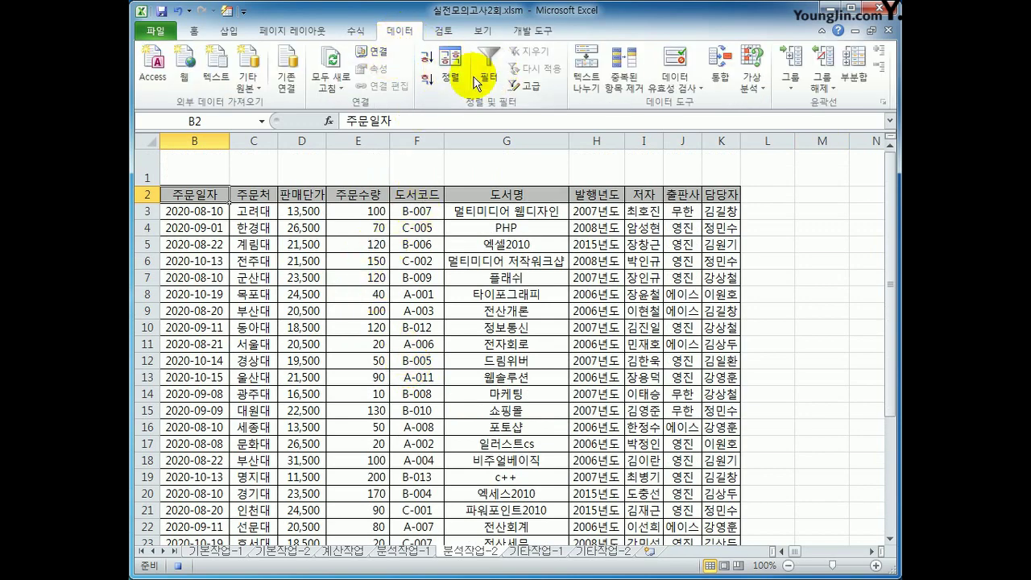
left_click(451, 71)
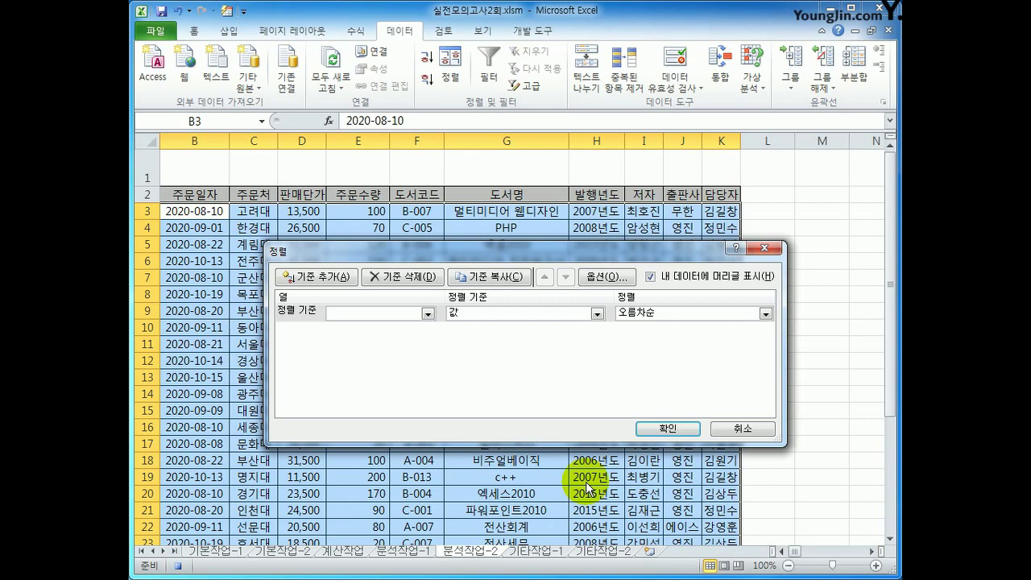
left_click(427, 313)
left_click(408, 338)
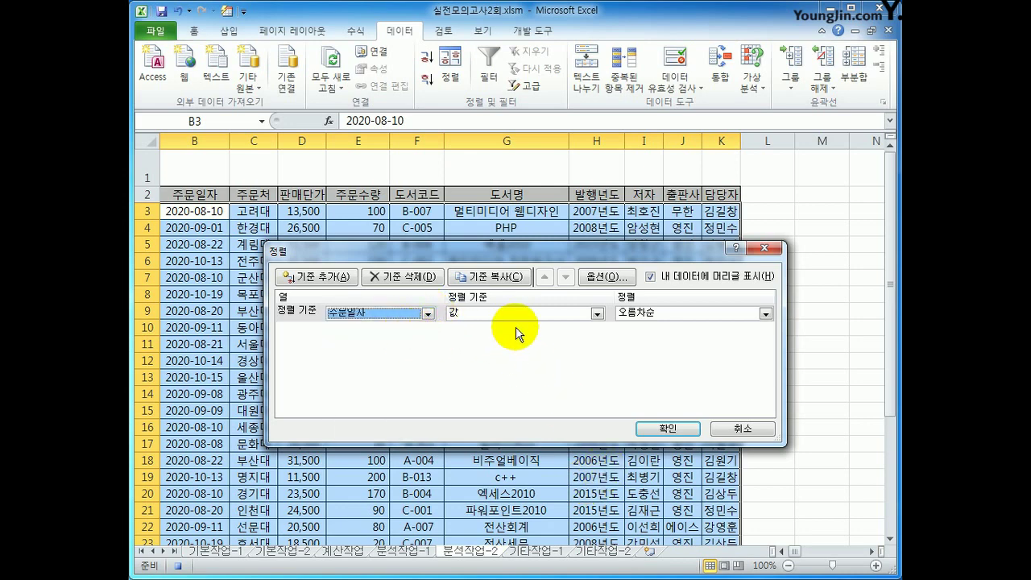
- Add 주문수량 in descending order (내림차순) as the second sort key and apply the sort
left_click(326, 279)
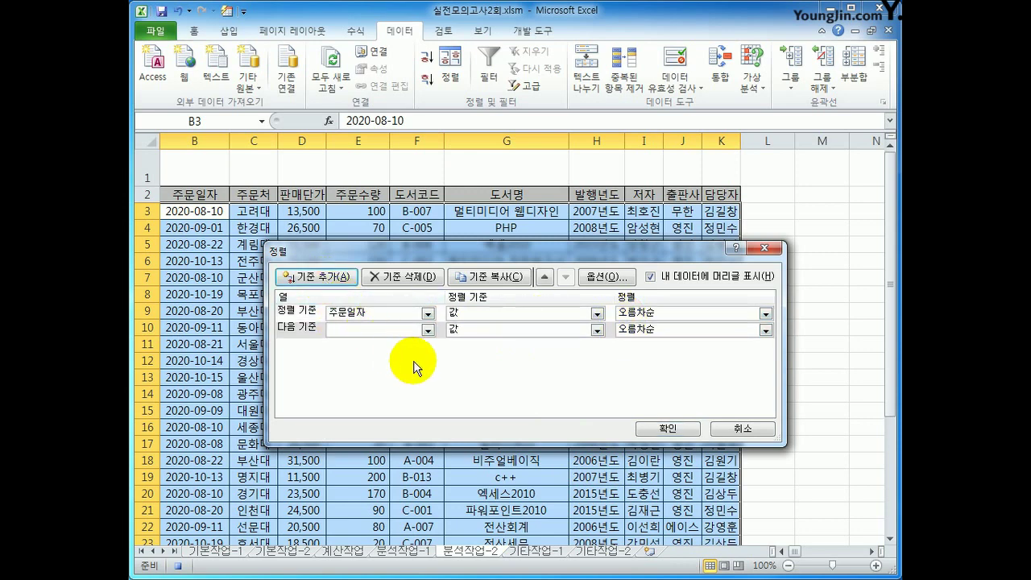
left_click(428, 330)
left_click(404, 386)
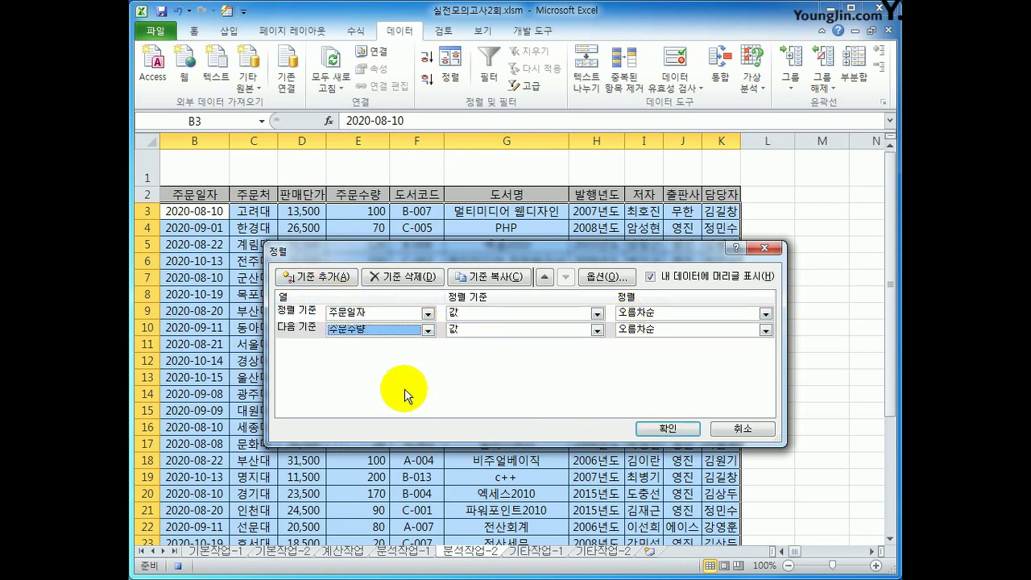
left_click(765, 330)
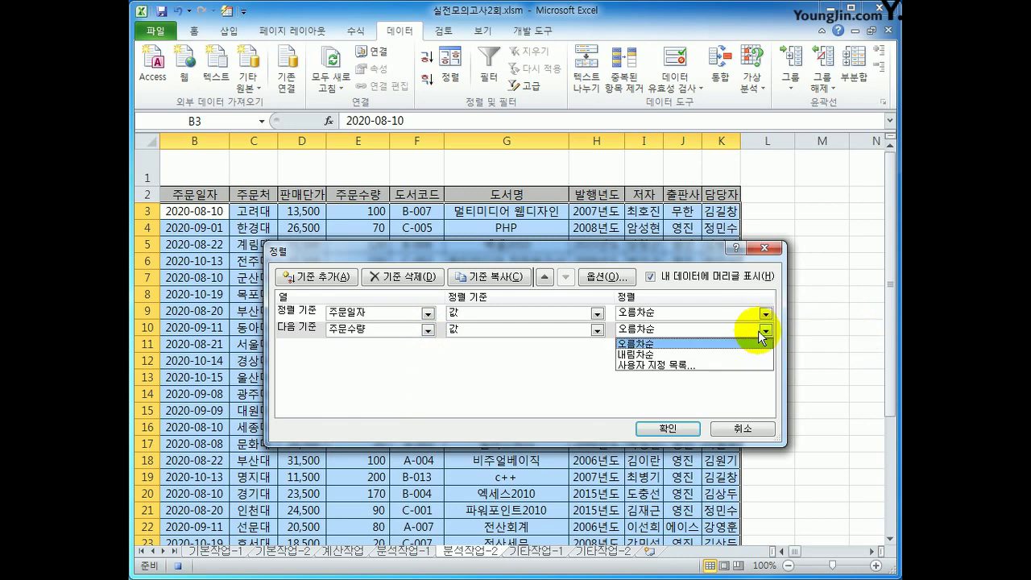
left_click(737, 354)
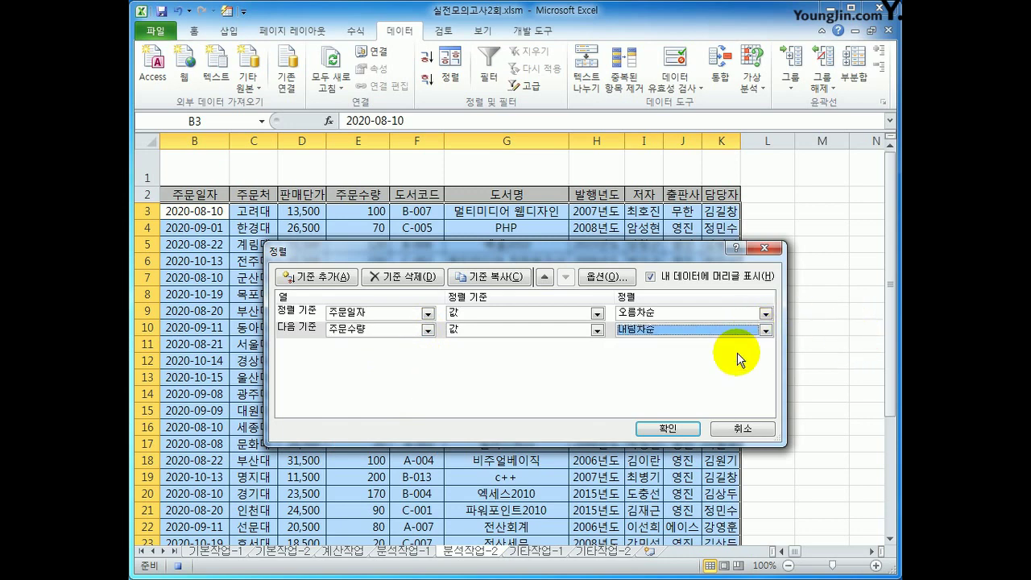
left_click(668, 428)
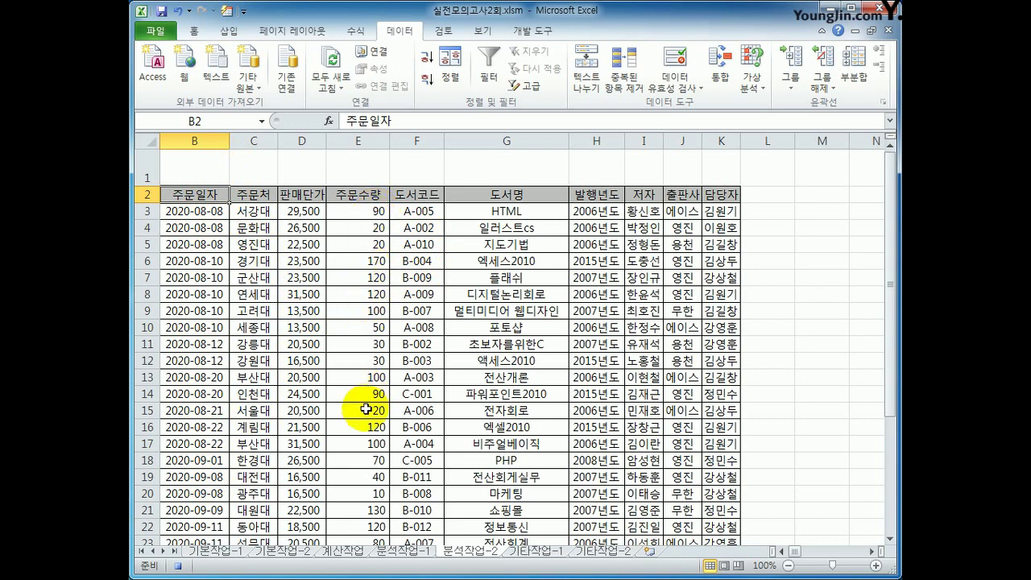
- Stop recording the 정렬 macro and select an empty cell outside the table
left_click(528, 30)
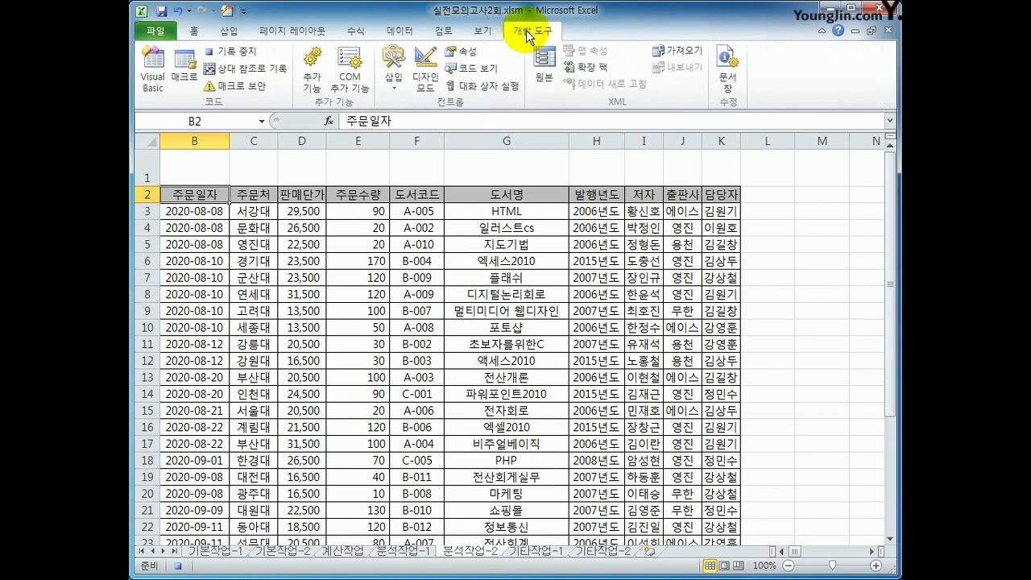
left_click(256, 50)
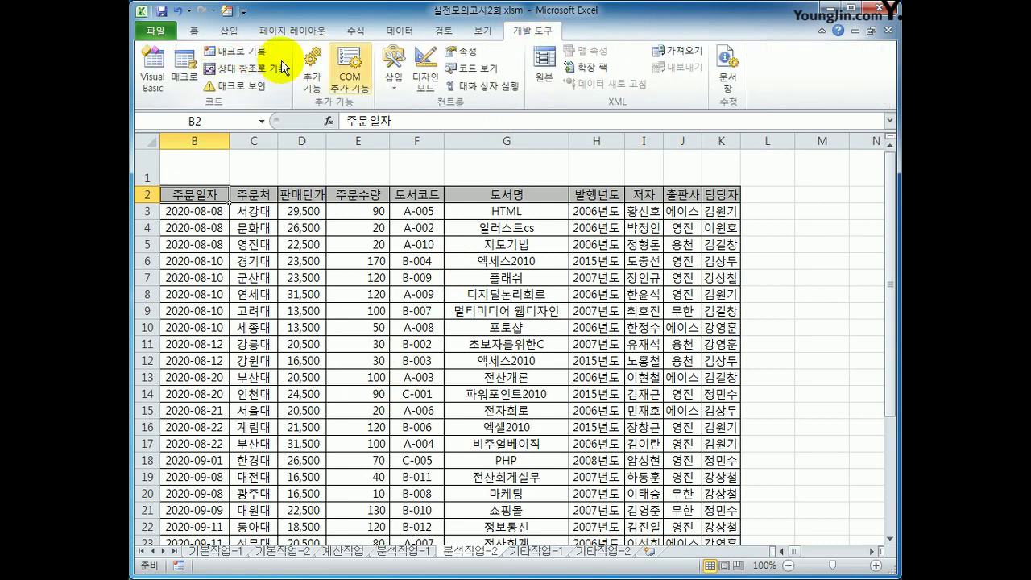
left_click(804, 327)
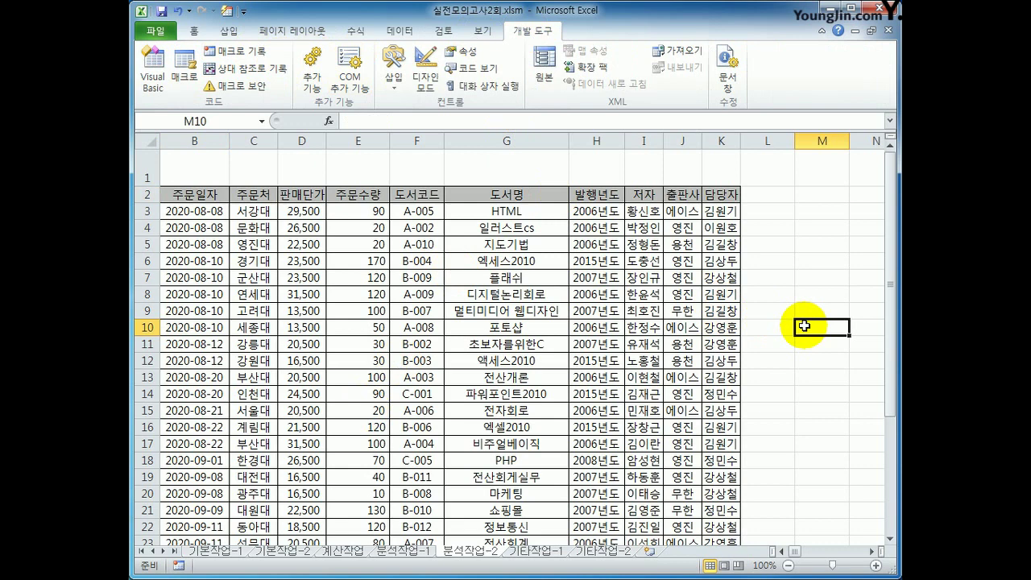
- Draw a rectangle about 1.3 cm by 4.05 cm over cells I1:K1 and label it 날짜순서
left_click(232, 30)
left_click(293, 61)
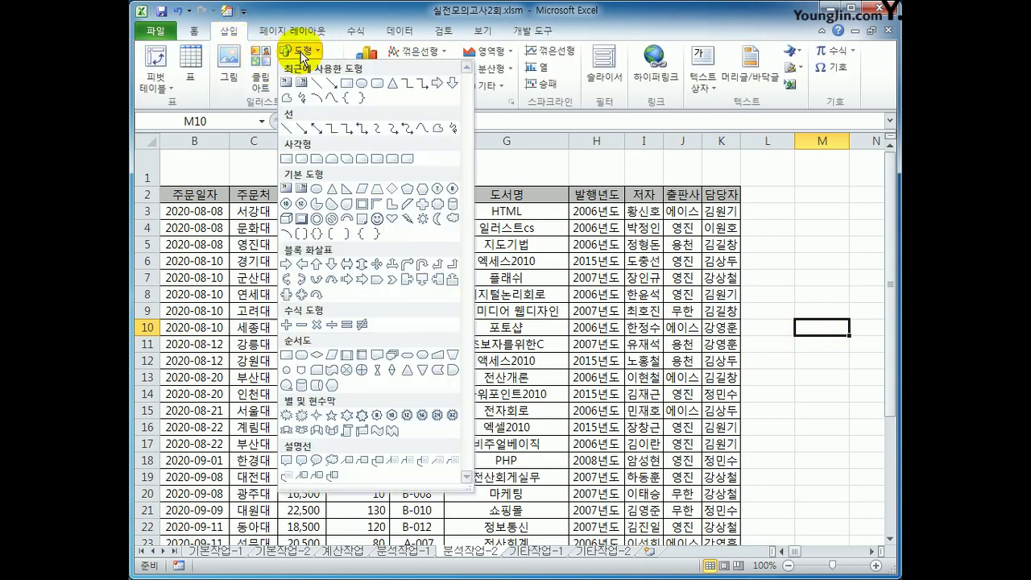
left_click(287, 160)
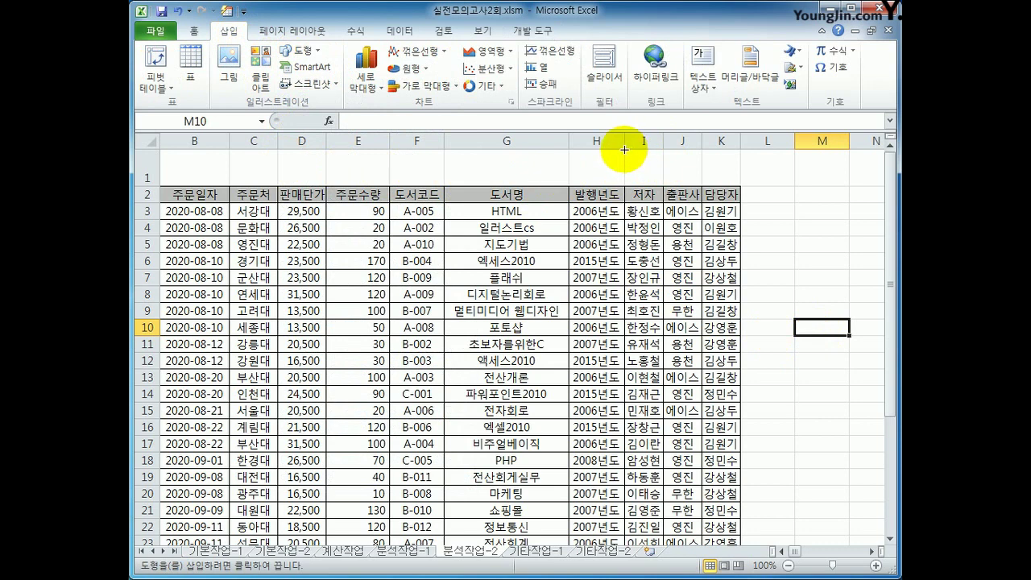
left_click_drag(625, 150, 739, 186)
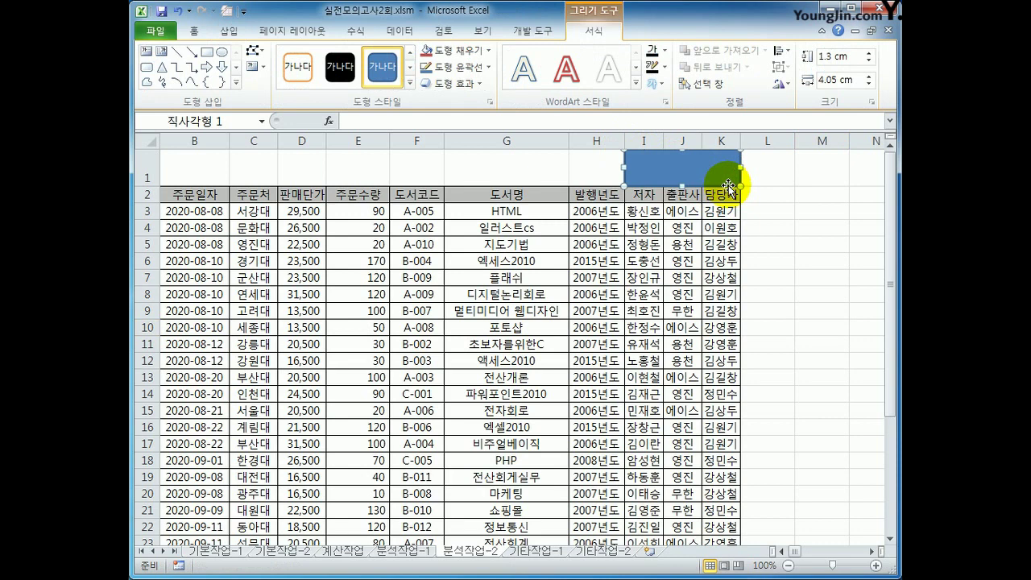
type("날짜수")
type("순서")
left_click(722, 177)
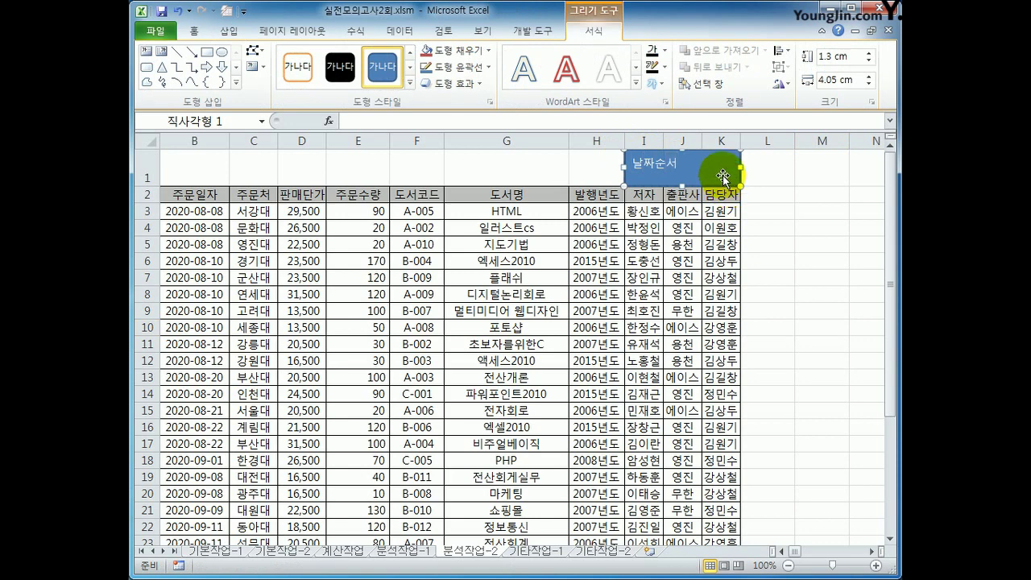
- Center the text of the 날짜순서 rectangle both vertically and horizontally
left_click(194, 32)
left_click(426, 60)
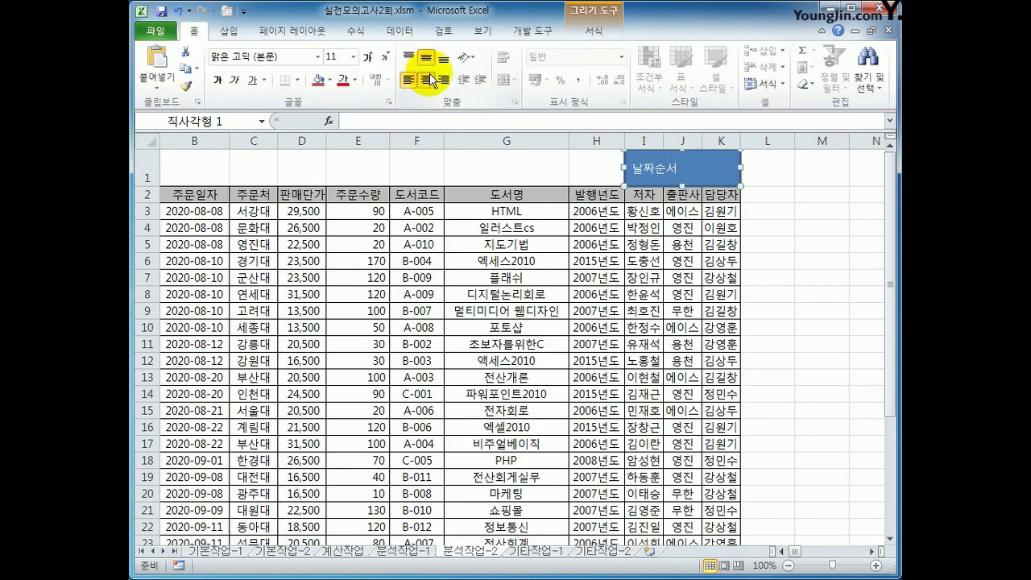
left_click(425, 80)
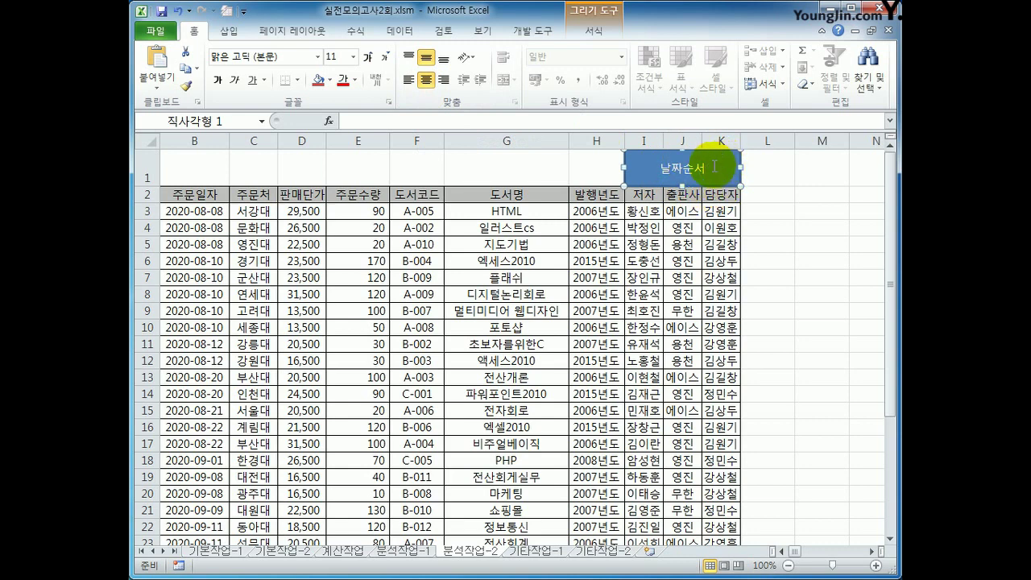
- Assign the 정렬 macro to the 날짜순서 rectangle and deselect the shape
left_click_drag(713, 166, 644, 163)
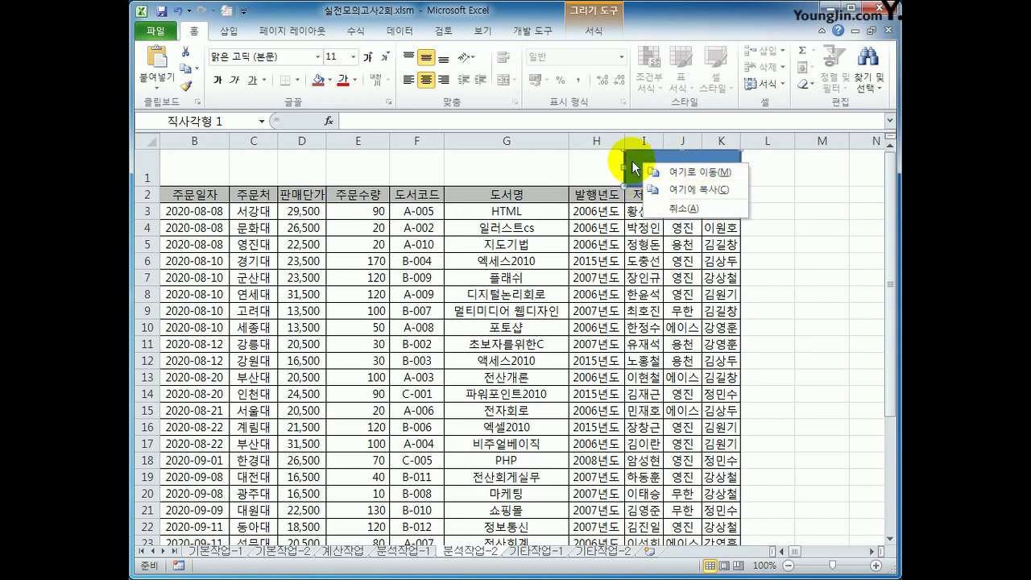
right_click(633, 162)
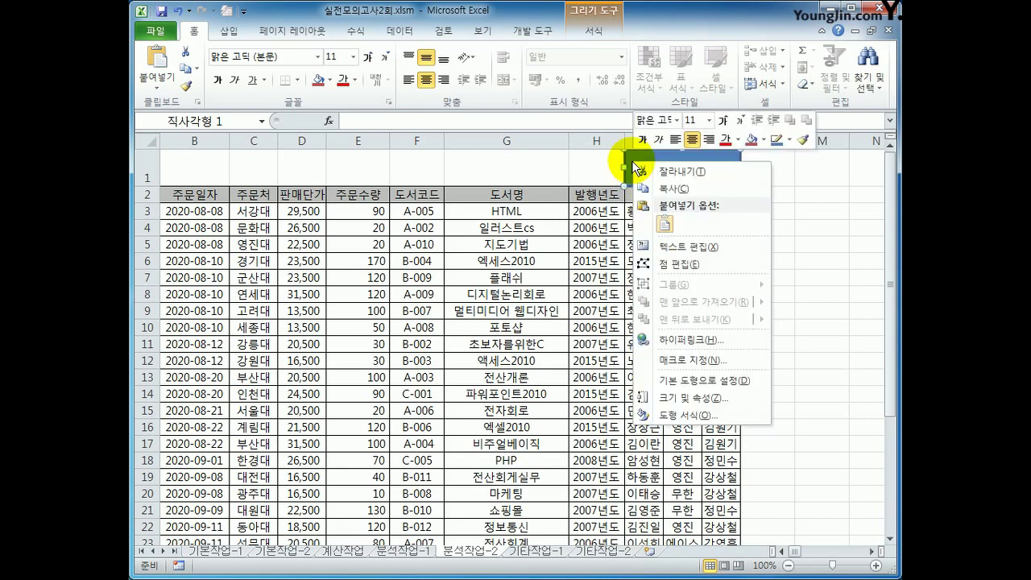
left_click(708, 361)
left_click(567, 281)
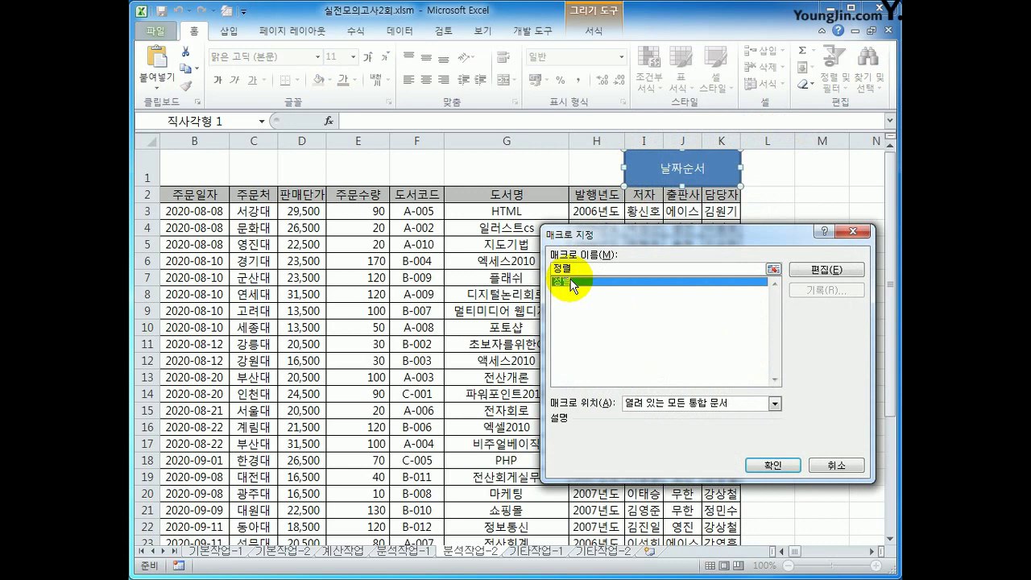
left_click(770, 464)
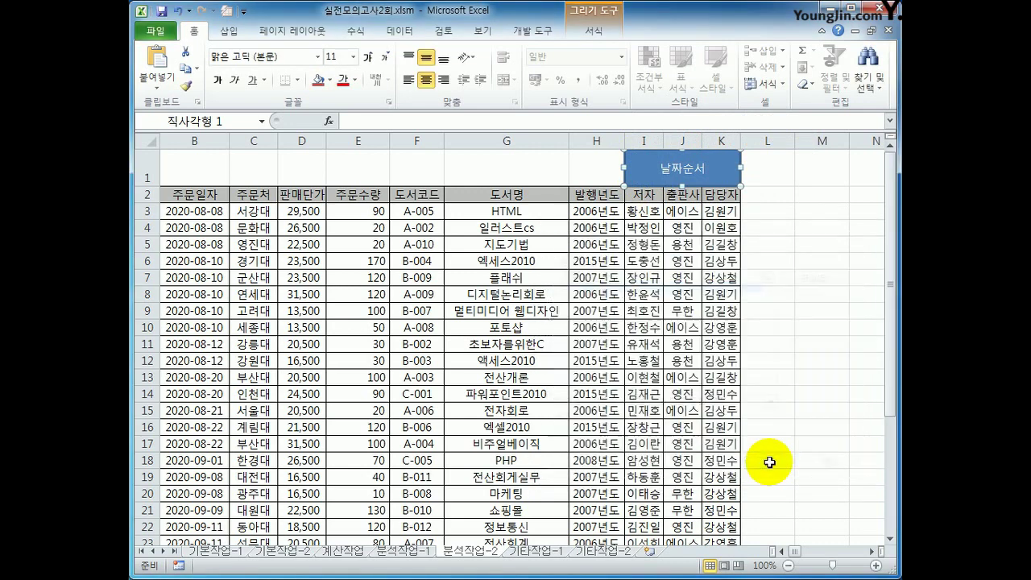
left_click(807, 395)
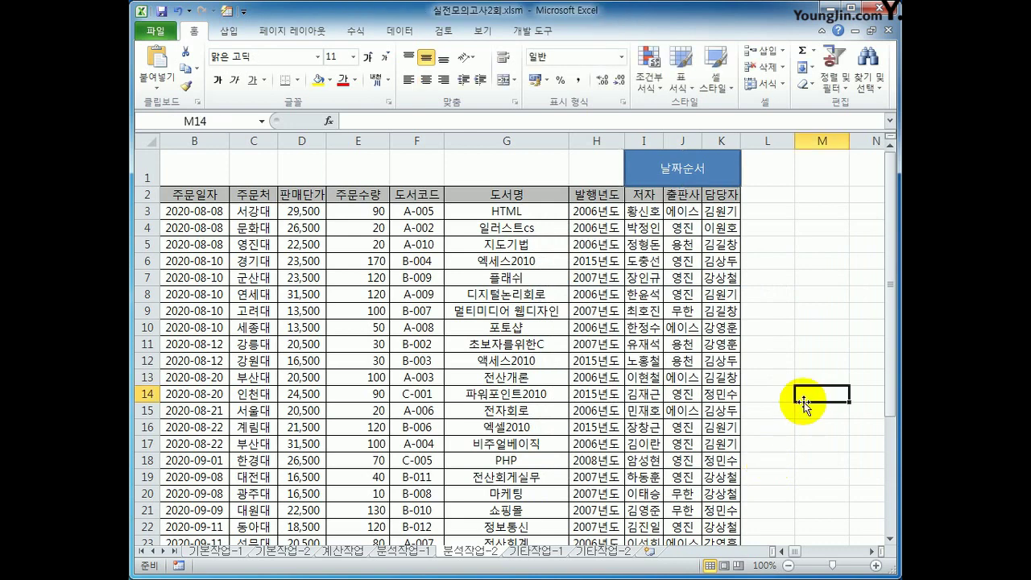
- Sort the table by 주문처 in ascending order, and test the 정렬 macro by running it from the 날짜순서 shape
left_click(200, 195)
left_click(241, 197)
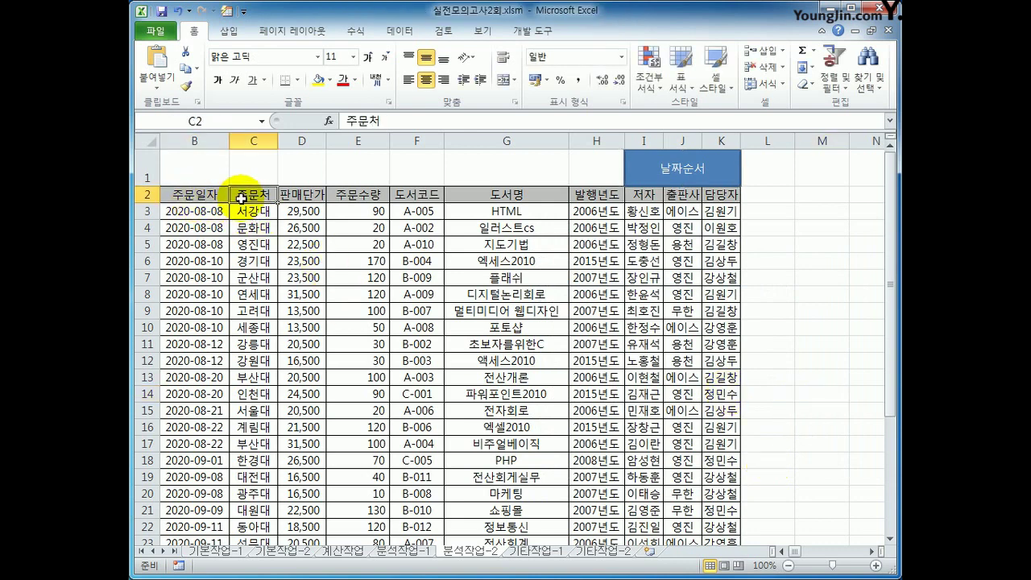
left_click(403, 32)
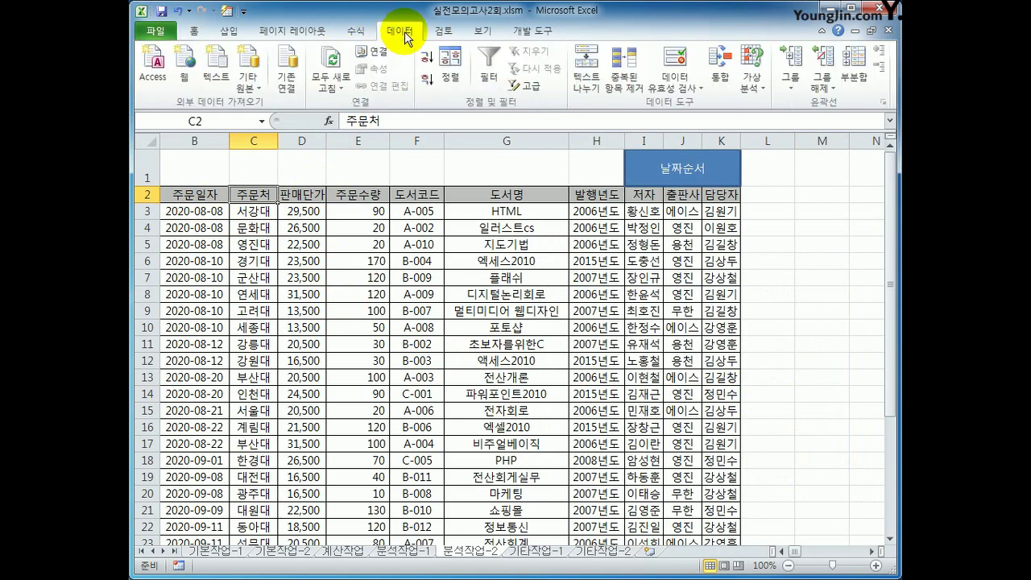
left_click(426, 56)
left_click(813, 276)
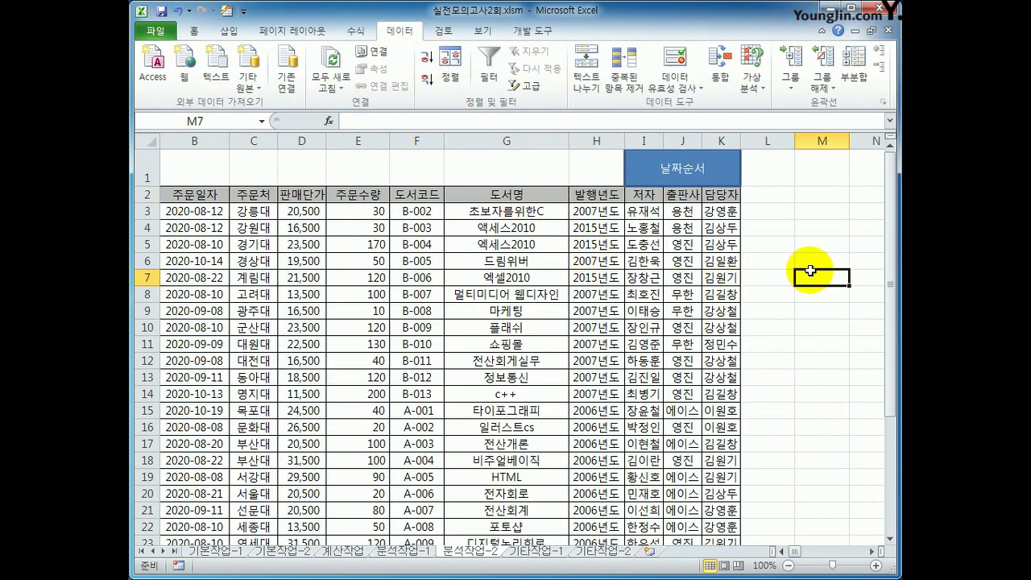
left_click(682, 176)
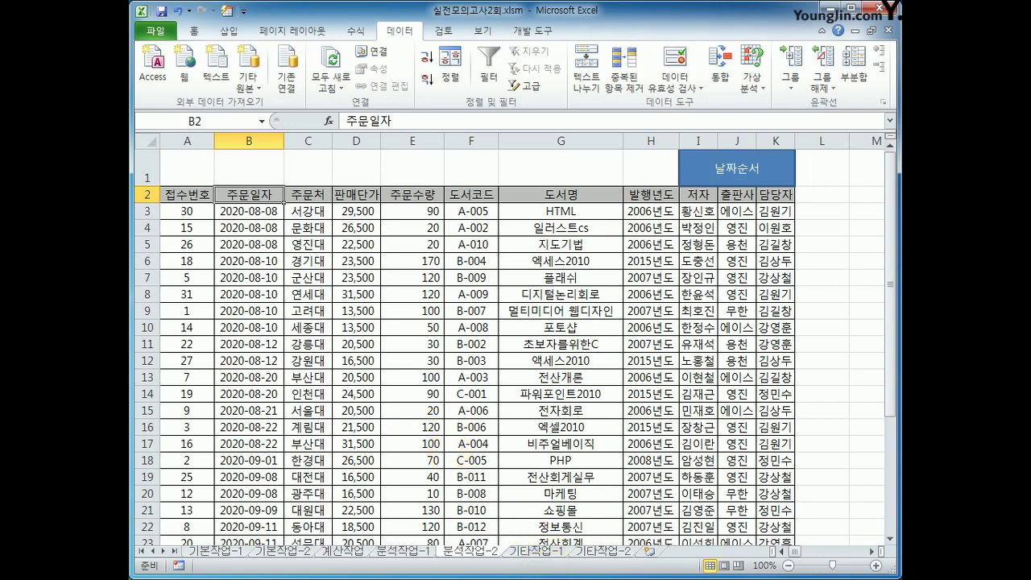
- On sheet 기타작업-1, add a chart title above the chart (차트 위)
left_click(531, 553)
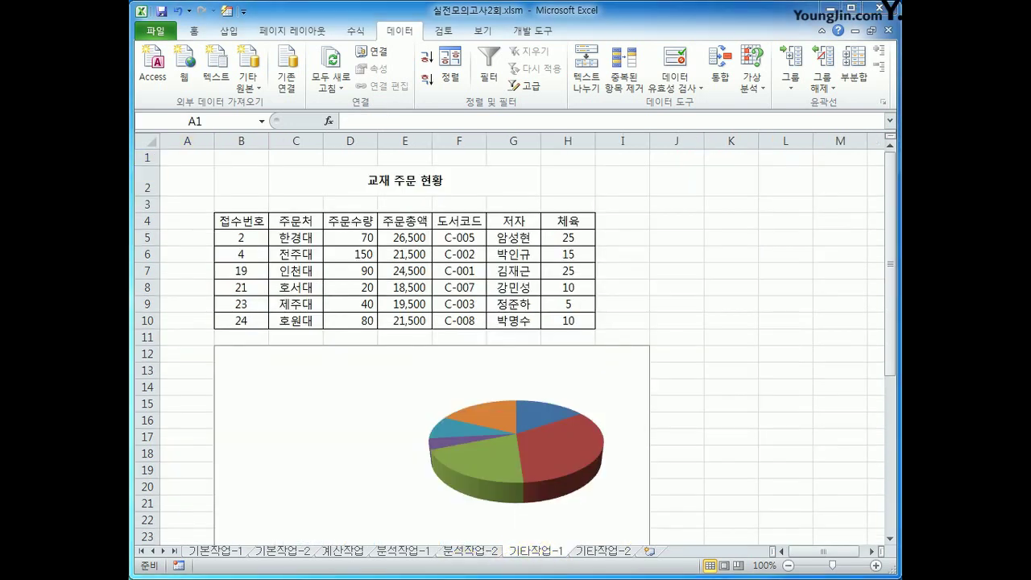
left_click(635, 442)
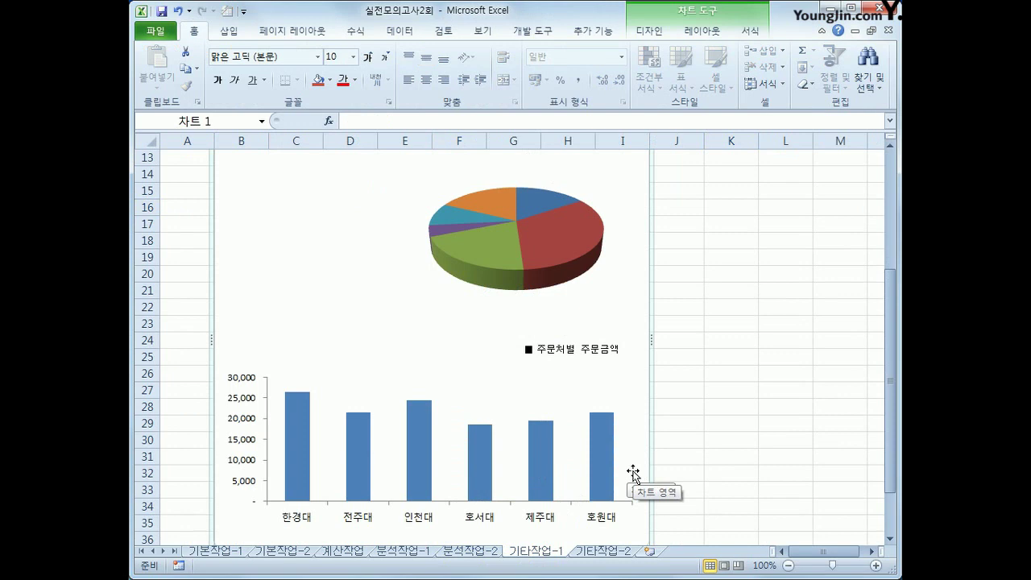
left_click(701, 32)
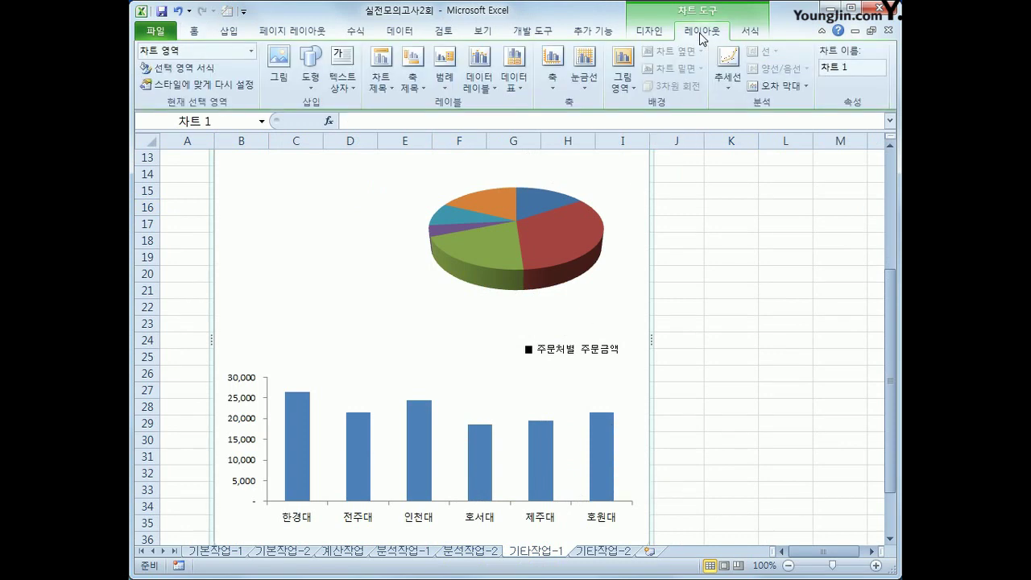
left_click(381, 84)
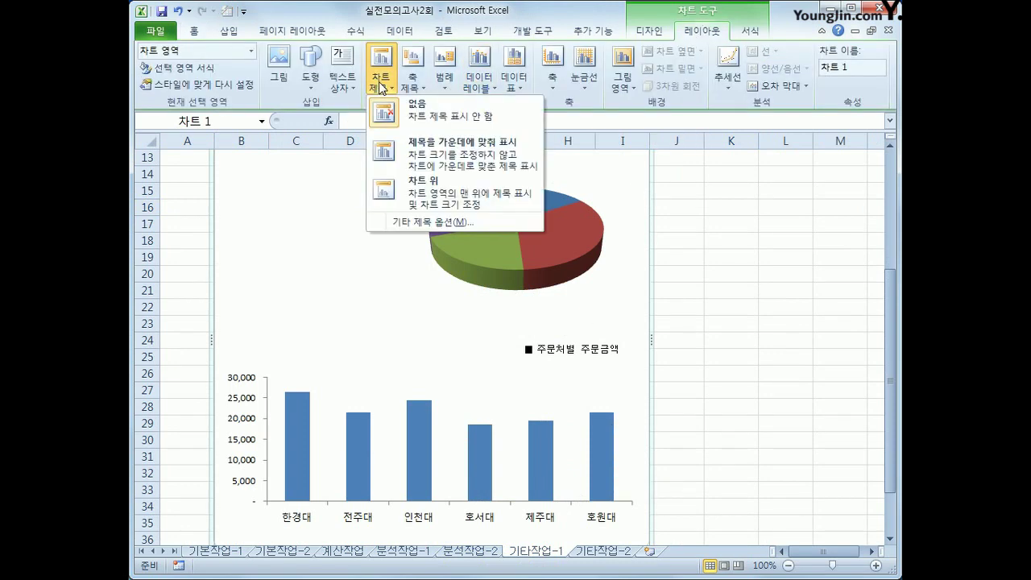
left_click(422, 211)
- Add the title above the chart and replace its text with 교재 주문 현황
left_click_drag(402, 155, 472, 156)
scroll(471, 156, "up", 4)
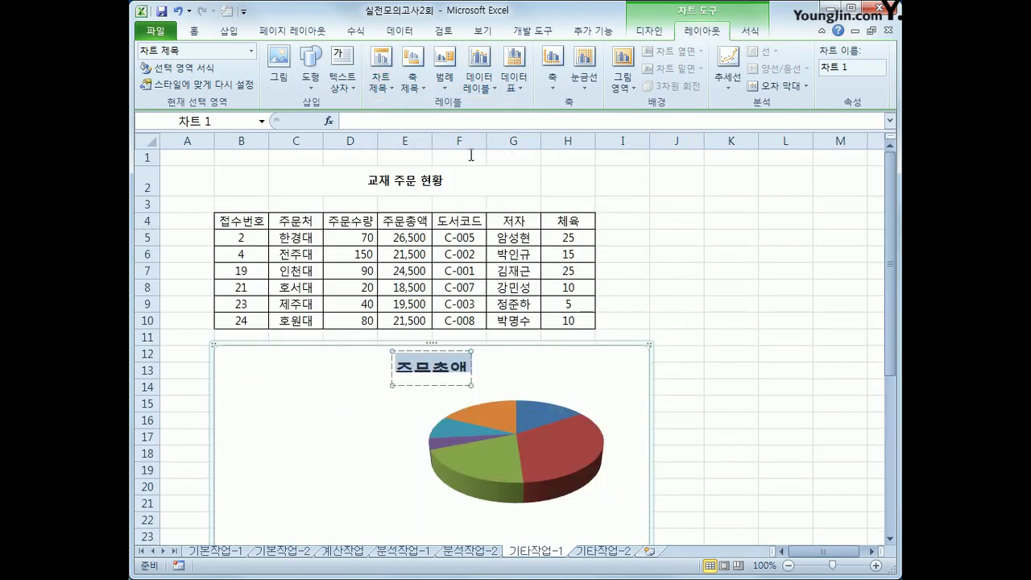
mouse_move(472, 322)
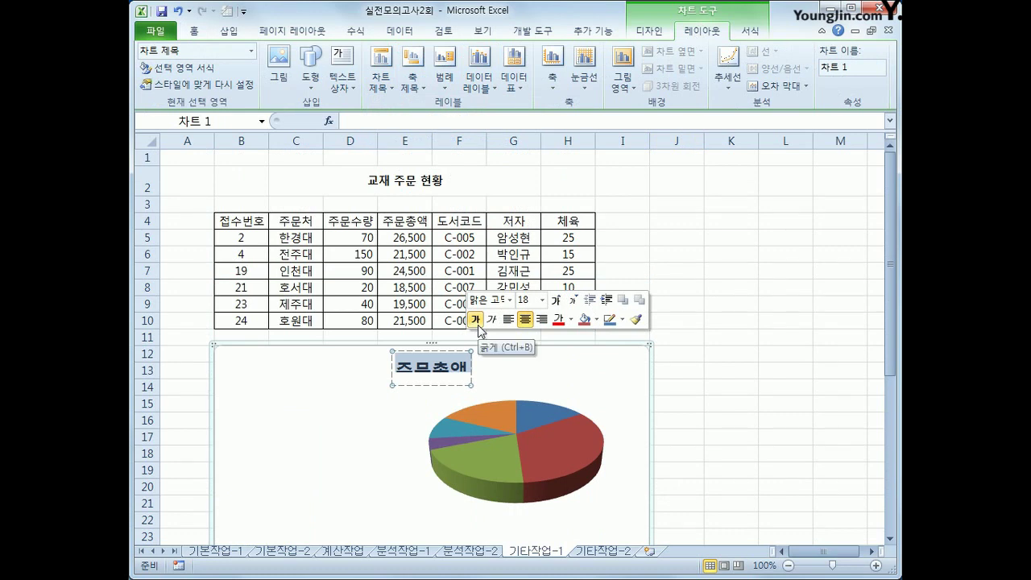
type("교재")
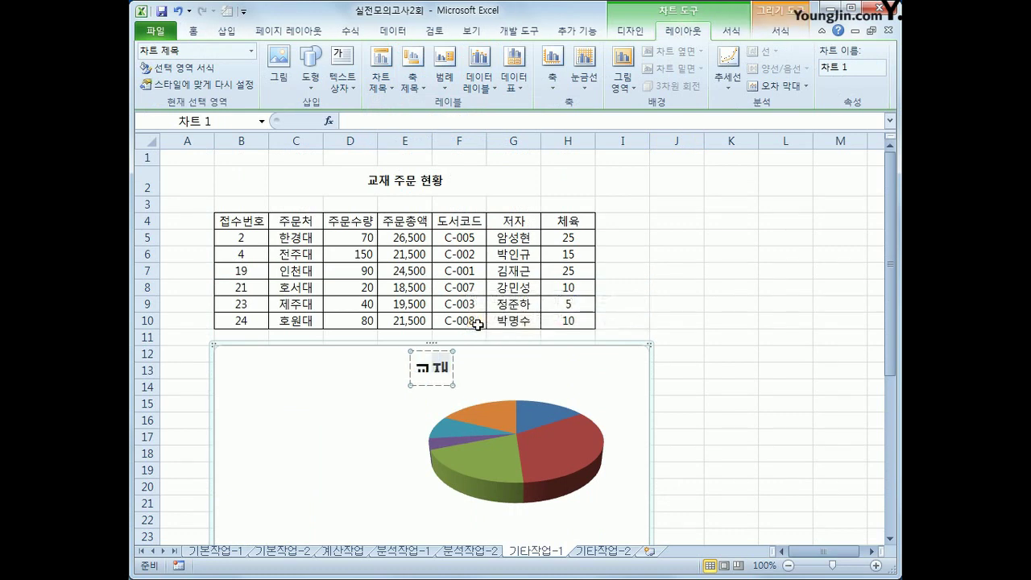
type(" 주문 현황")
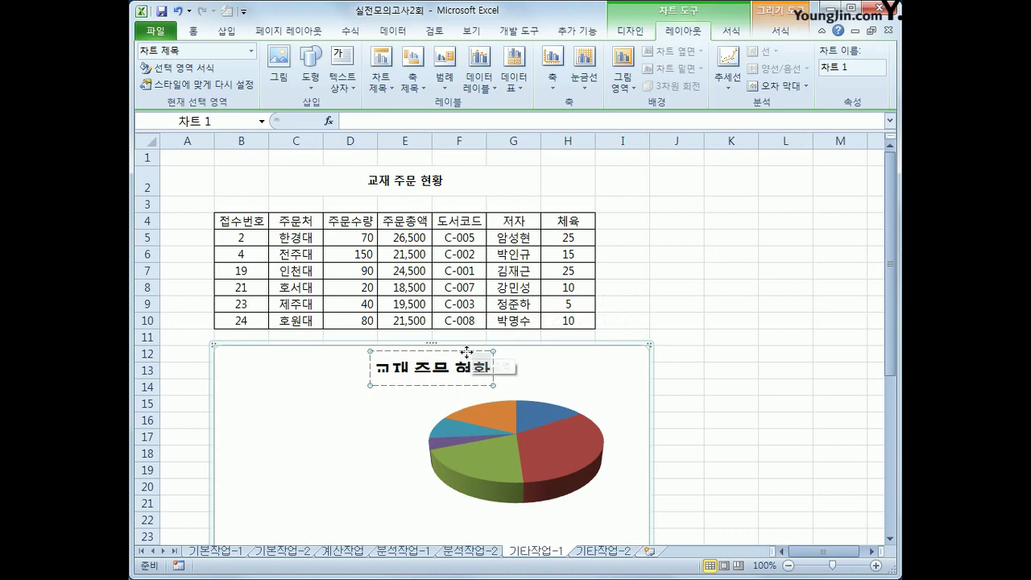
- Format the chart title in 굴림체, size 12, with an underline
left_click(467, 352)
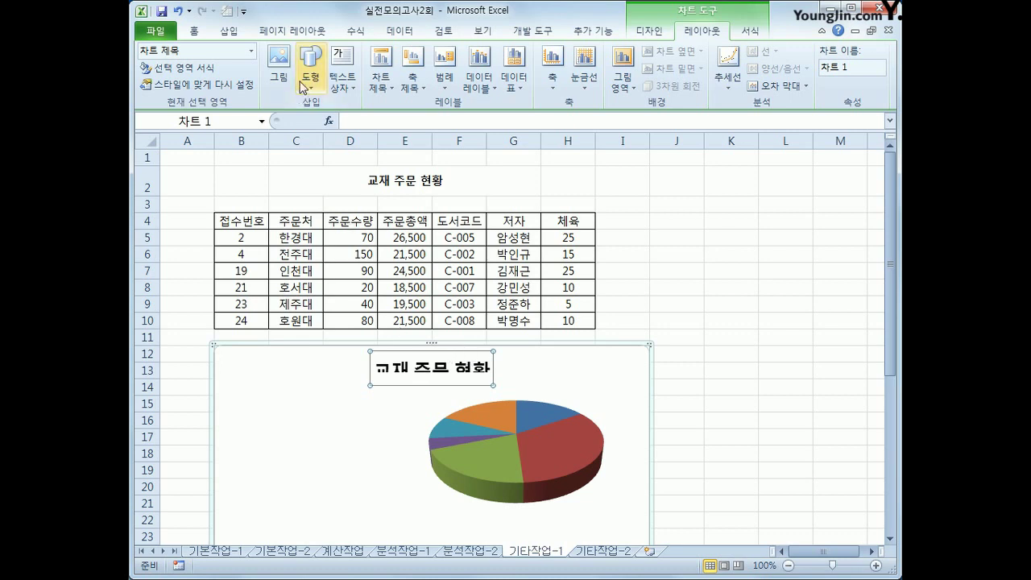
left_click(194, 32)
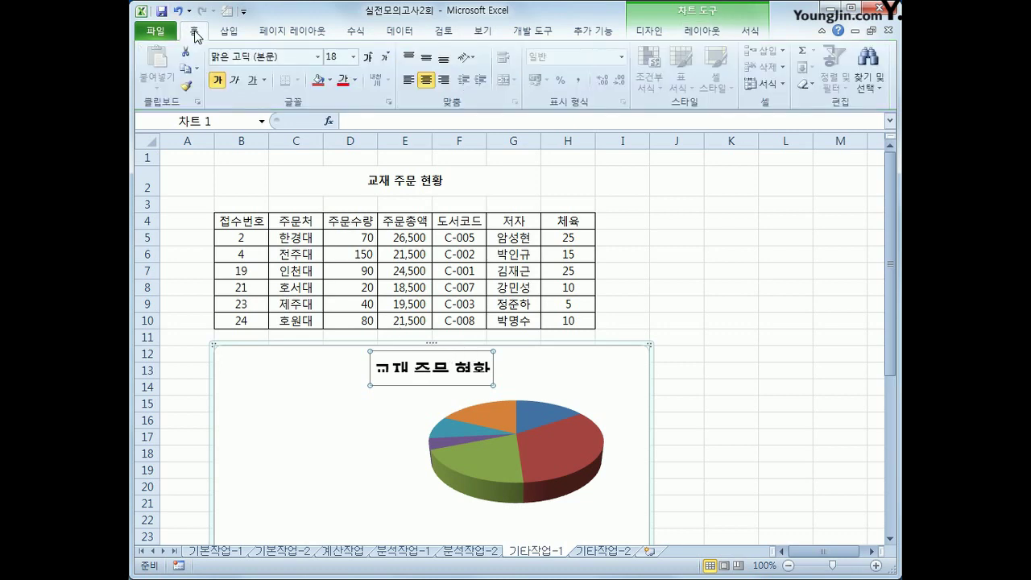
left_click(319, 57)
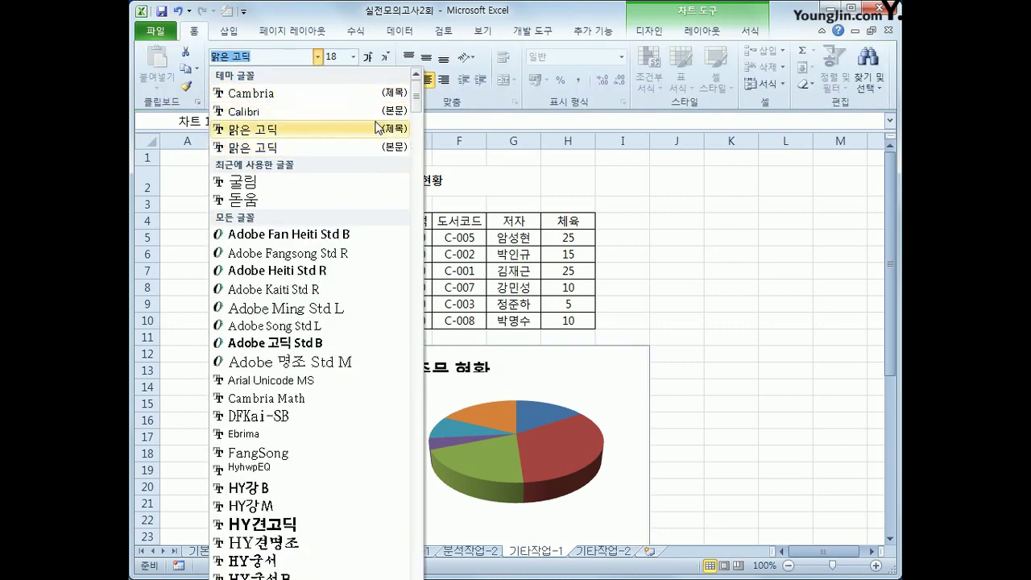
left_click_drag(415, 98, 409, 202)
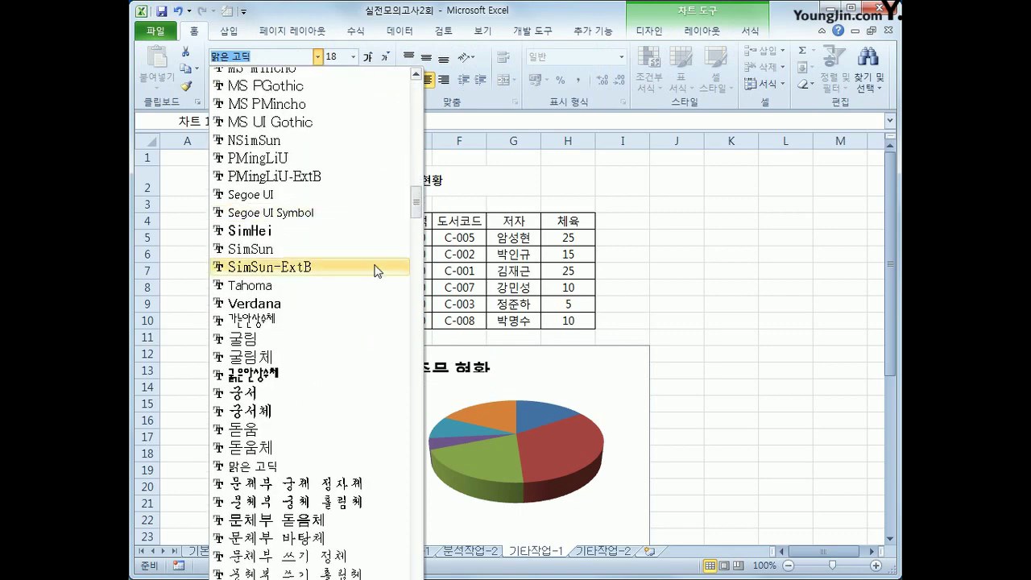
left_click(322, 359)
left_click(352, 57)
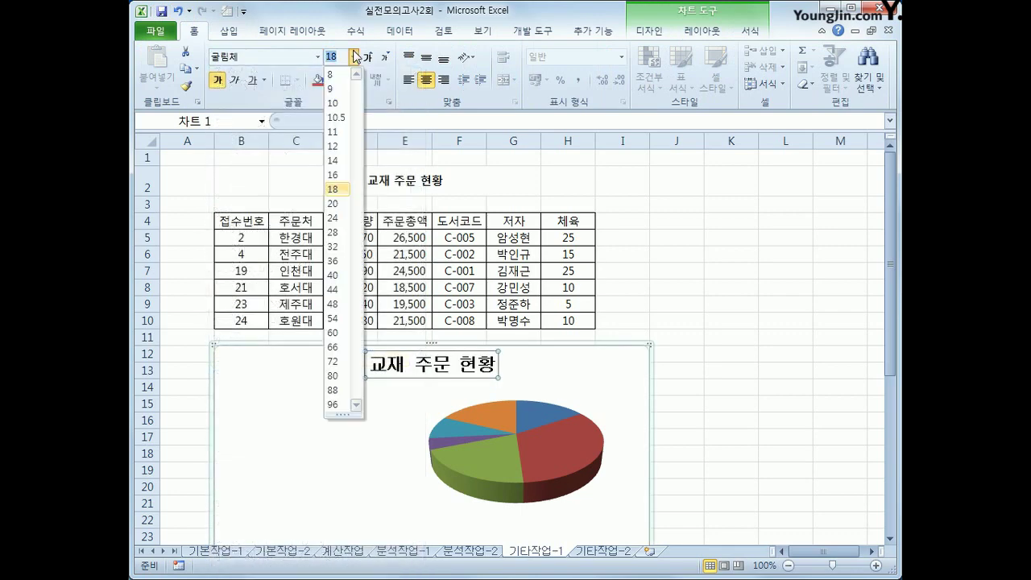
left_click(341, 146)
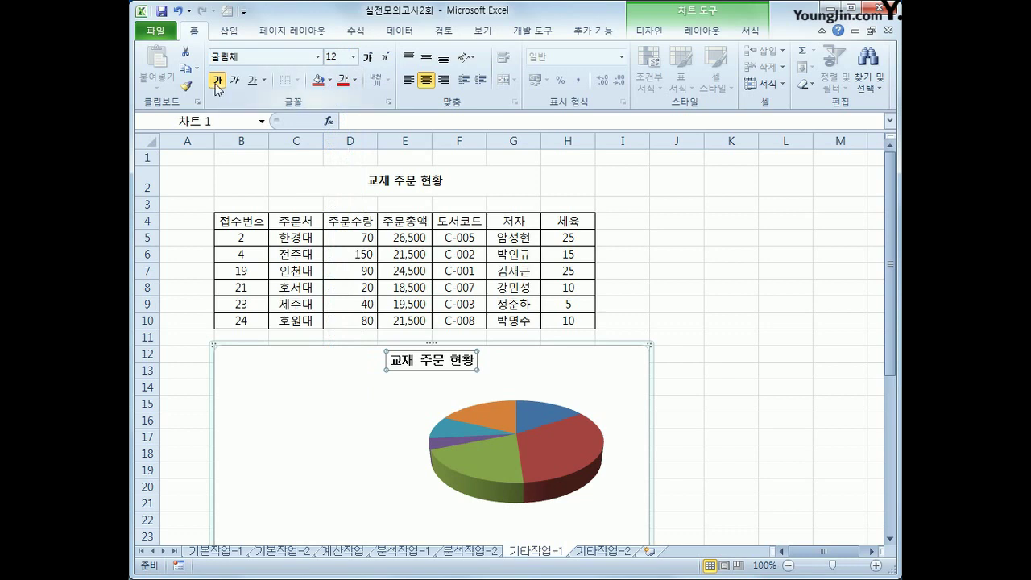
left_click(254, 83)
- Add data labels to the pie chart showing only 항목 이름 and 백분율, with 값 and 지시선 표시 turned off
left_click(571, 392)
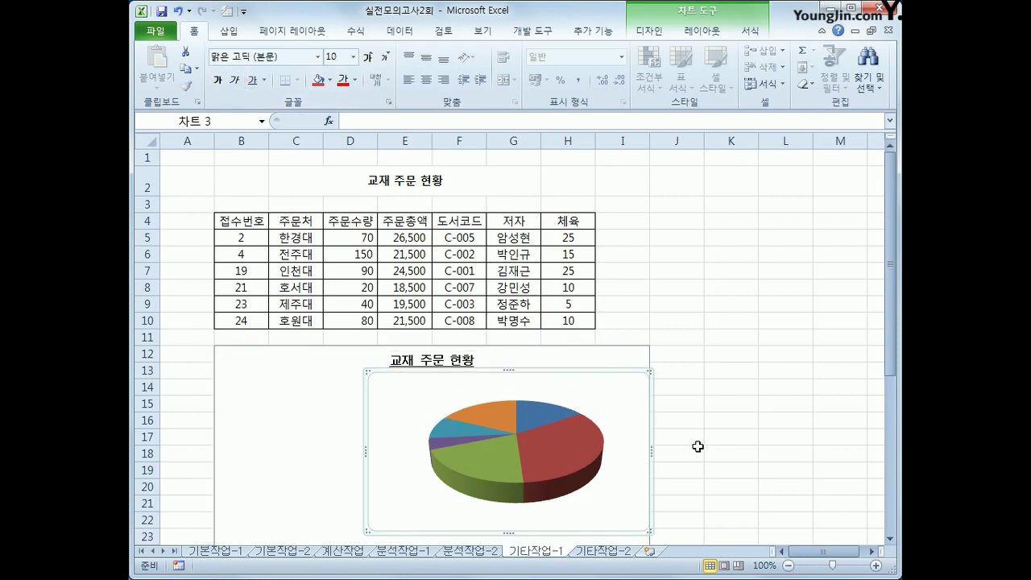
scroll(639, 464, "down", 2)
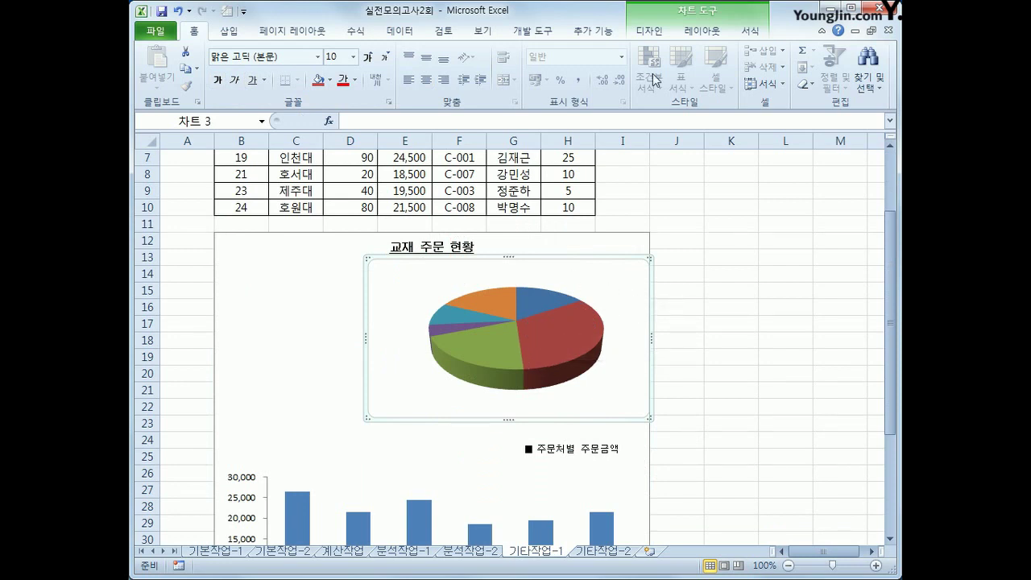
left_click(690, 32)
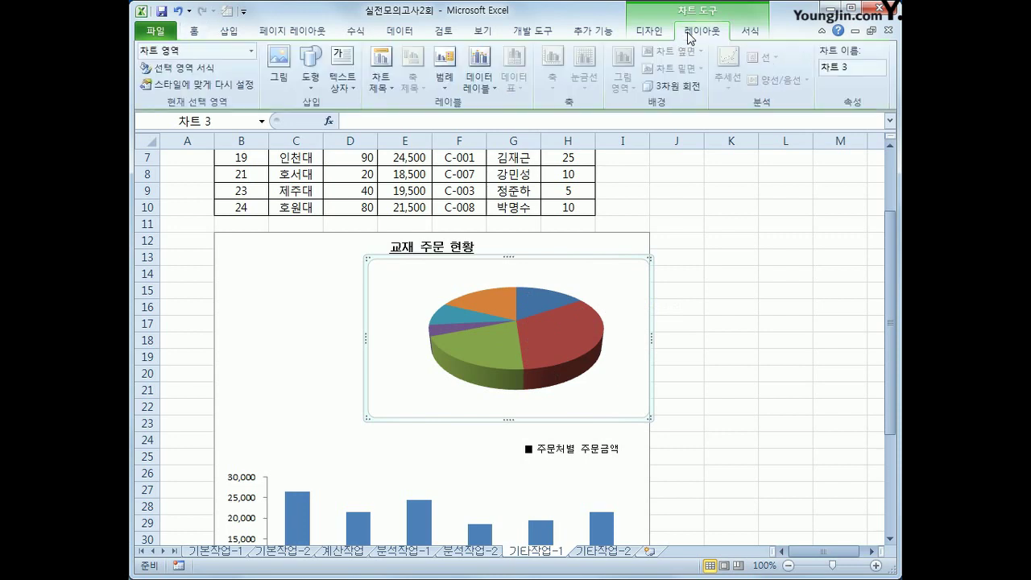
left_click(476, 88)
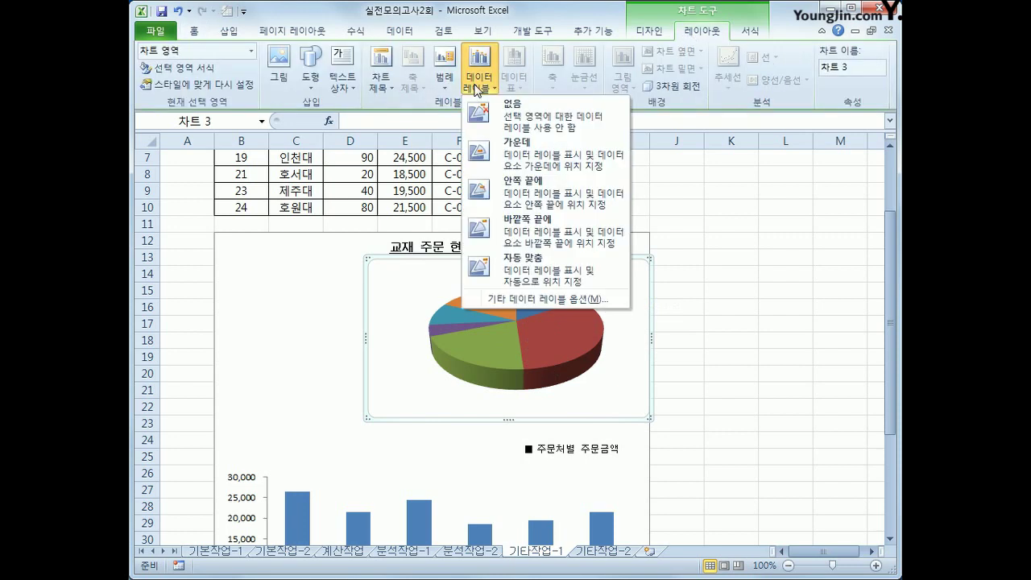
left_click(506, 301)
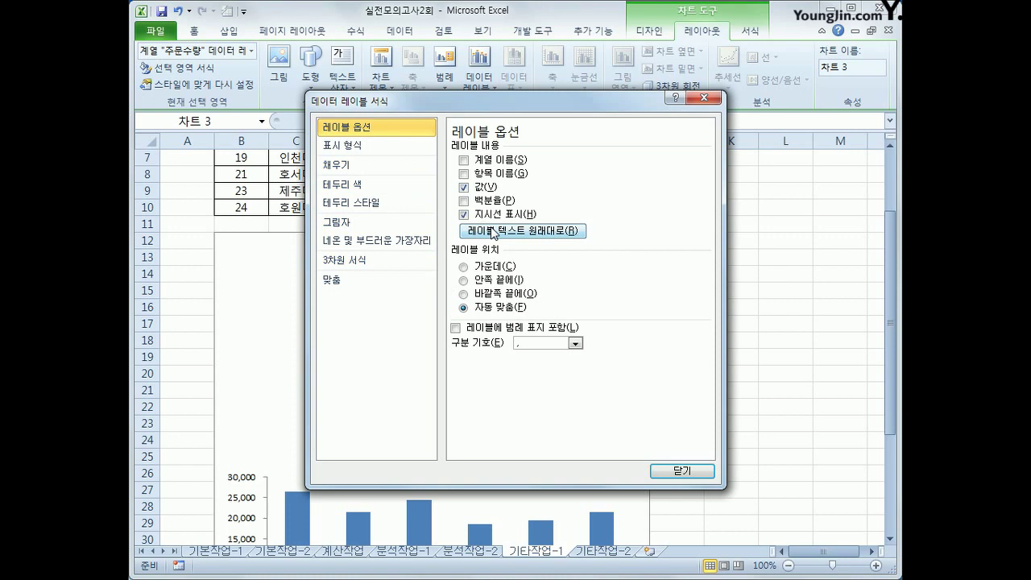
left_click(492, 175)
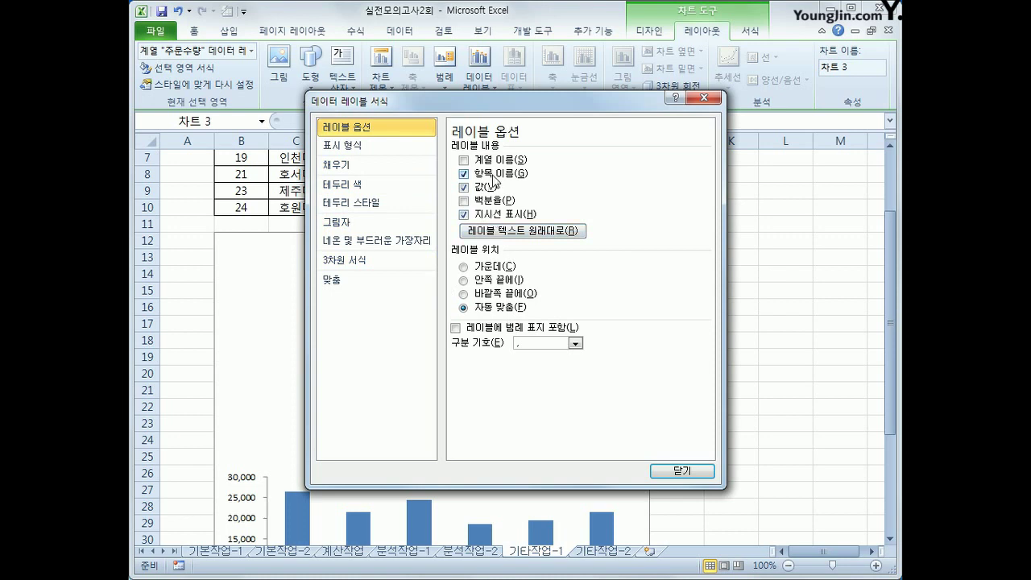
left_click(493, 187)
left_click(499, 203)
left_click(500, 214)
left_click(668, 469)
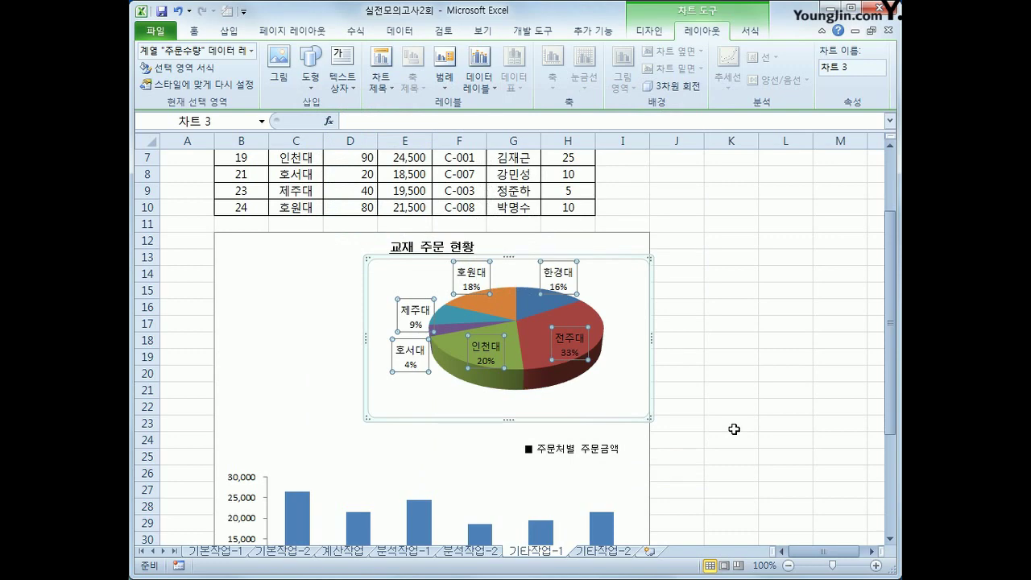
- Set the label position of the pie chart's data labels to 바깥쪽 끝에
left_click(478, 107)
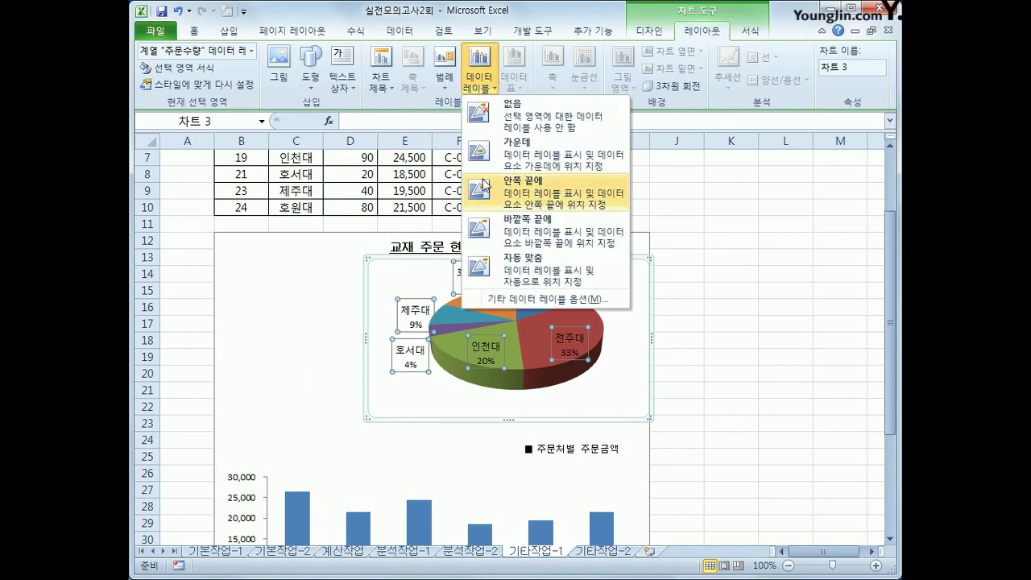
left_click(522, 299)
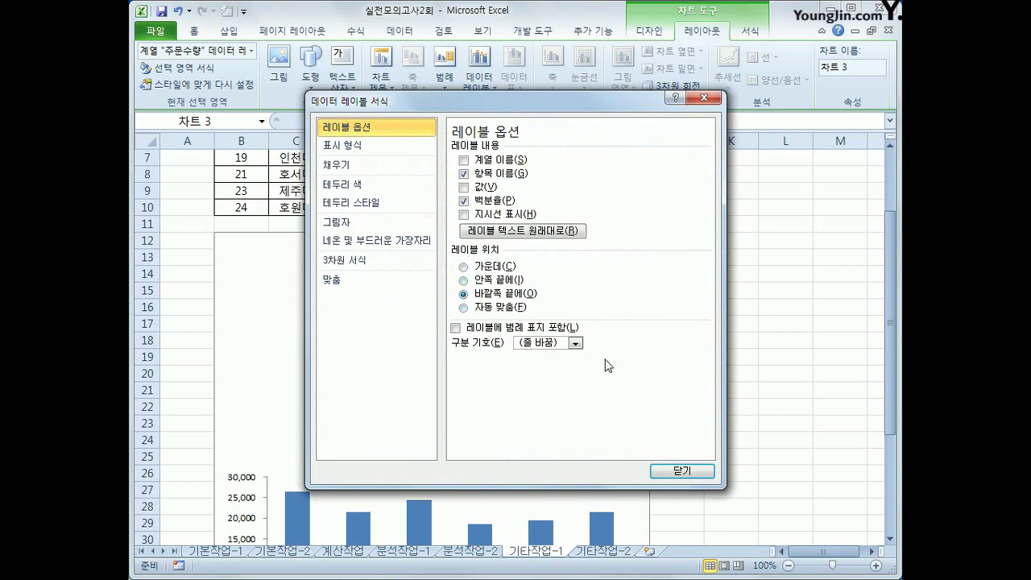
left_click(682, 471)
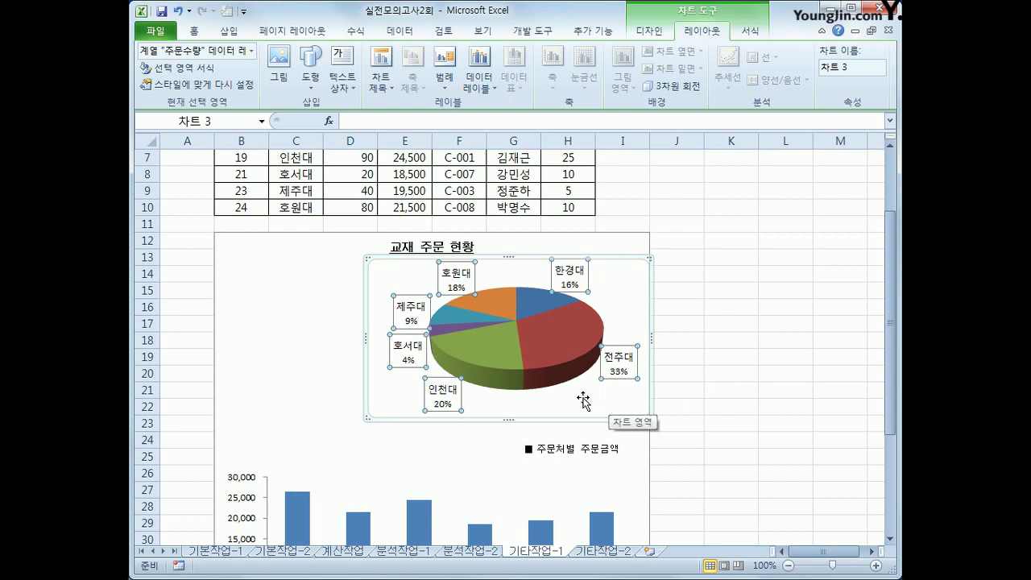
- Set the pie series' angle of first slice (첫째 조각의 각) to 100
left_click(537, 307)
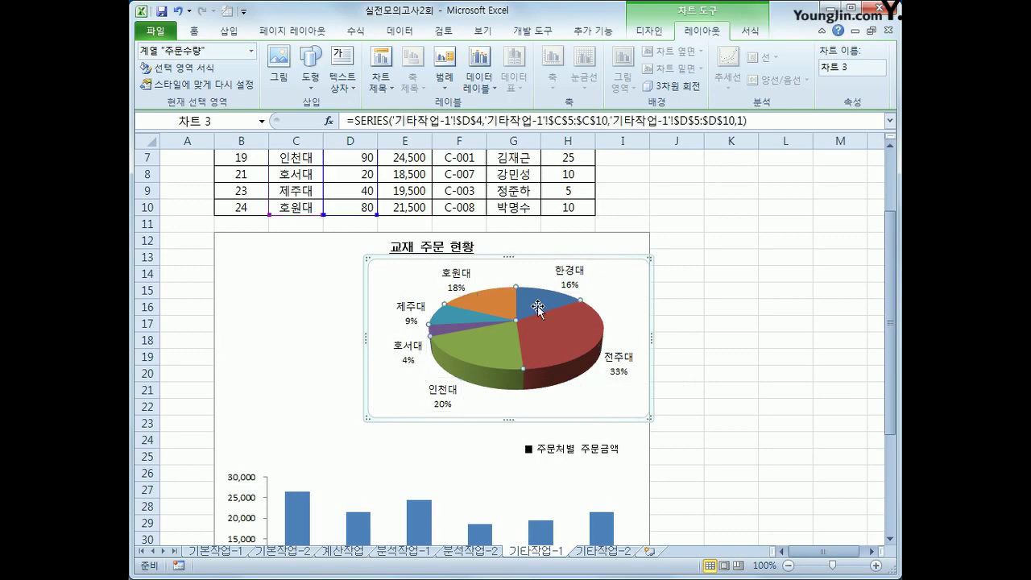
right_click(537, 308)
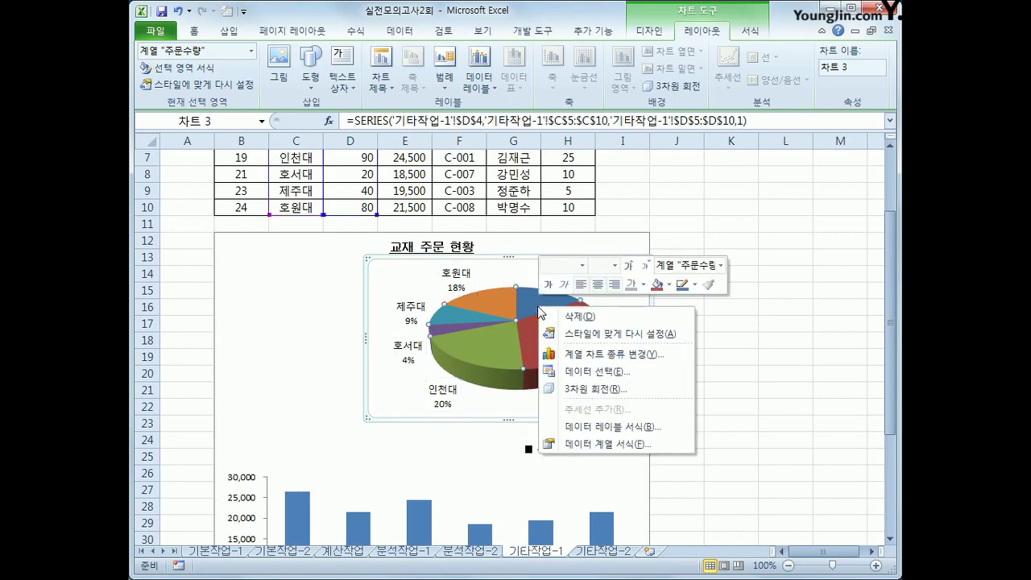
left_click(636, 451)
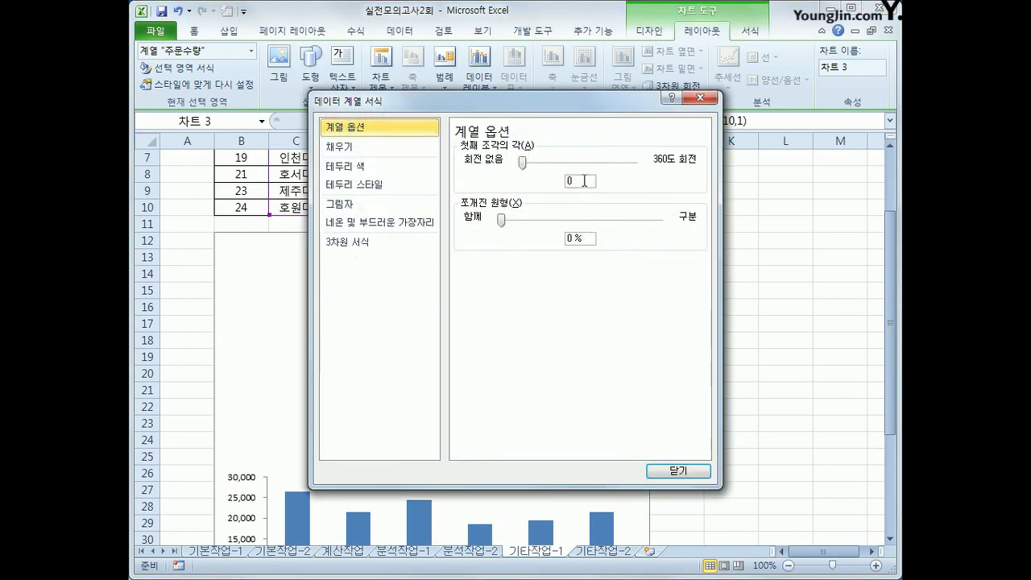
type("100")
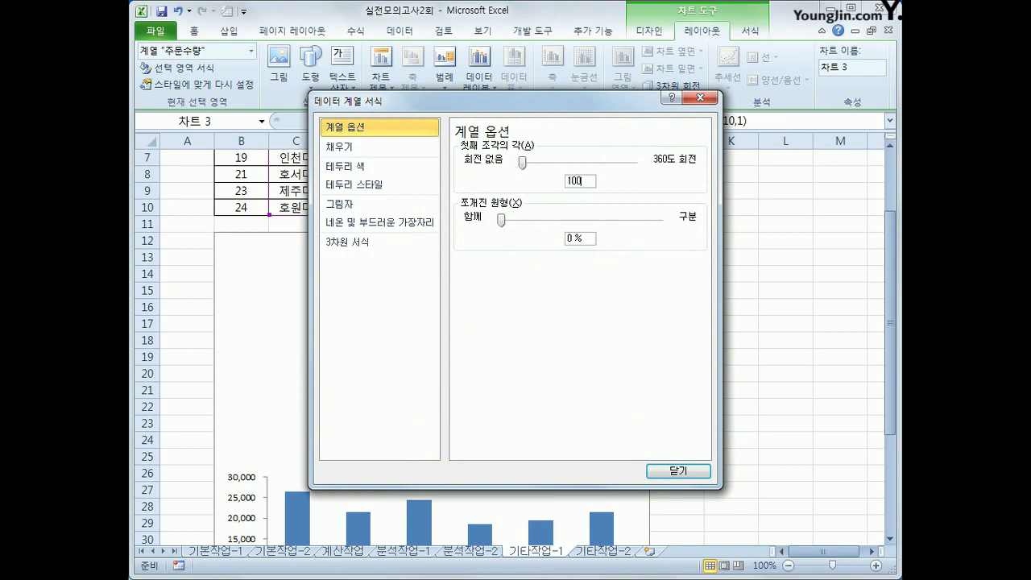
left_click(685, 472)
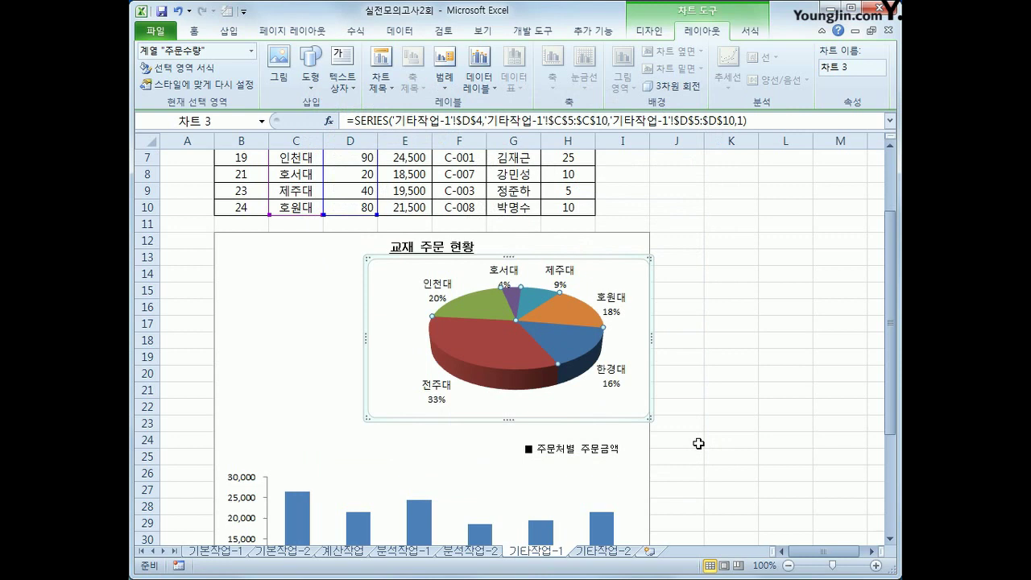
- Add data labels to the 주문총액 series in the column chart
scroll(698, 444, "down", 2)
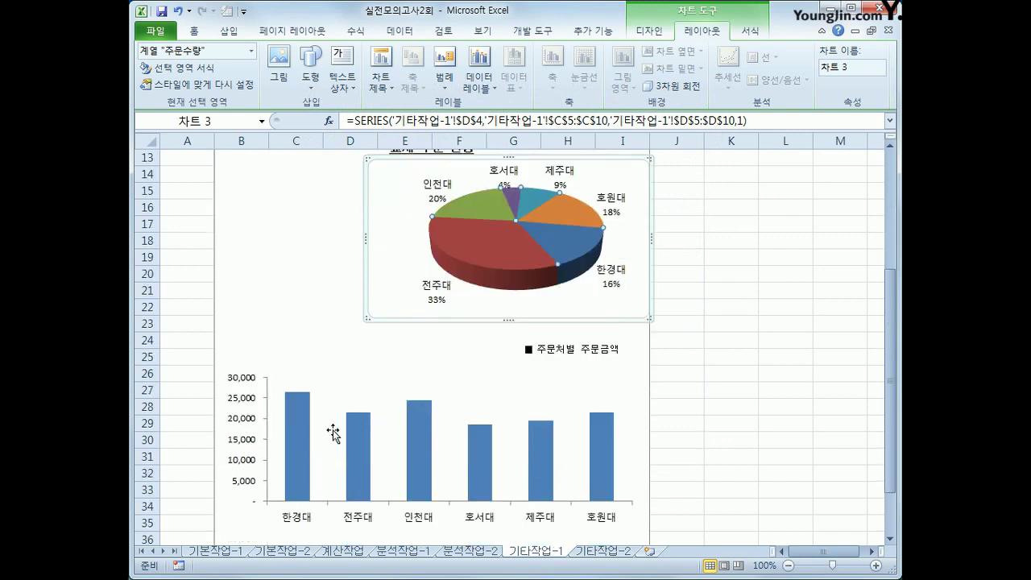
left_click(303, 450)
right_click(304, 431)
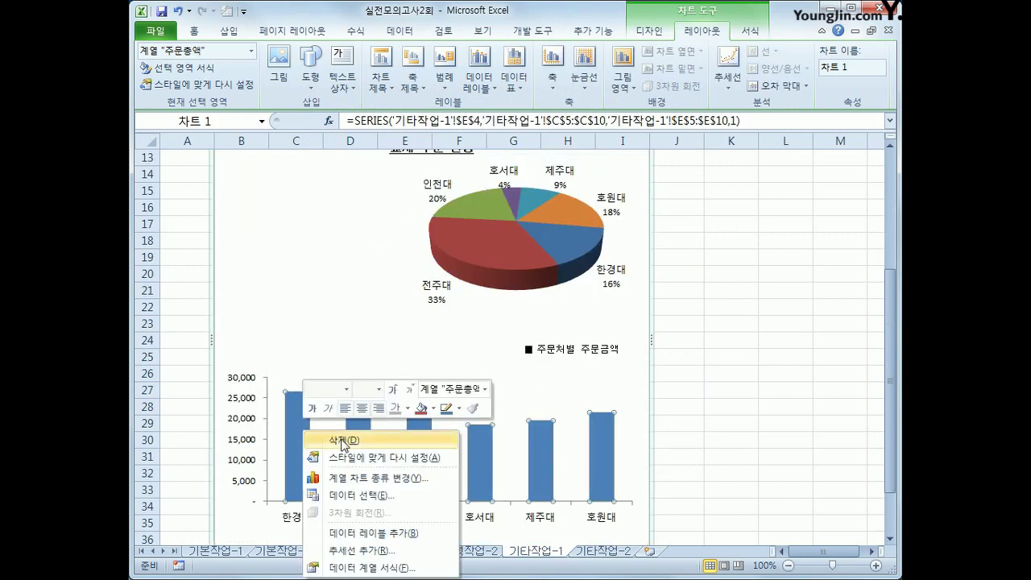
left_click(395, 532)
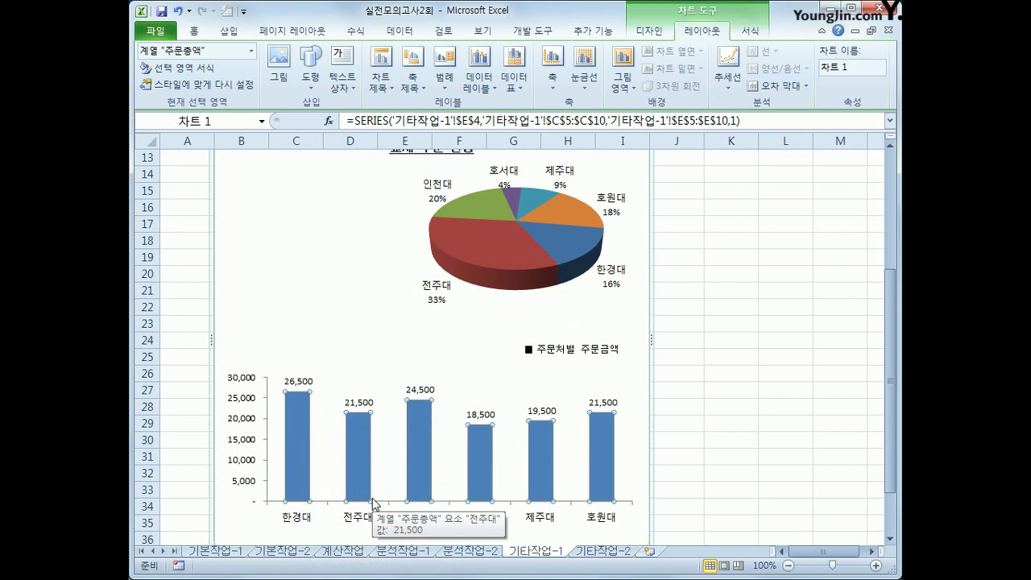
- Set the fill of the 주문총액 columns to use a different colour for each element (요소마다 다른 색 사용)
scroll(379, 487, "down", 2)
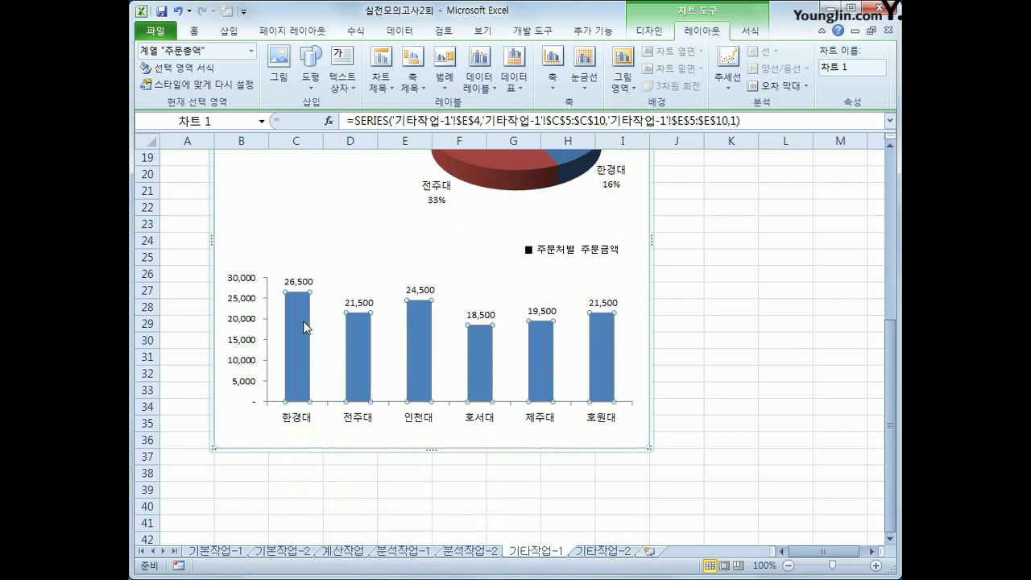
right_click(304, 322)
left_click(425, 461)
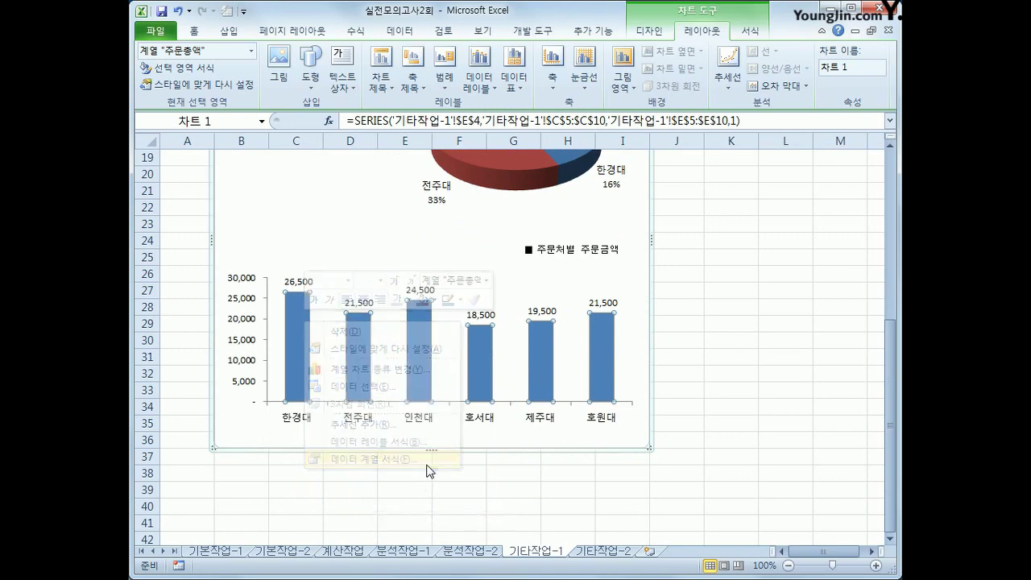
left_click(354, 144)
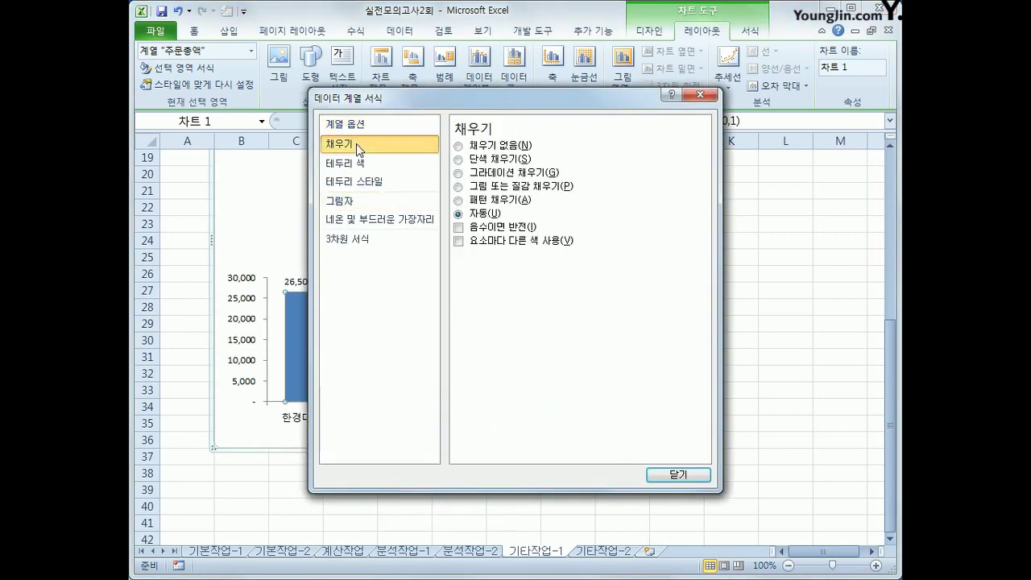
left_click(539, 241)
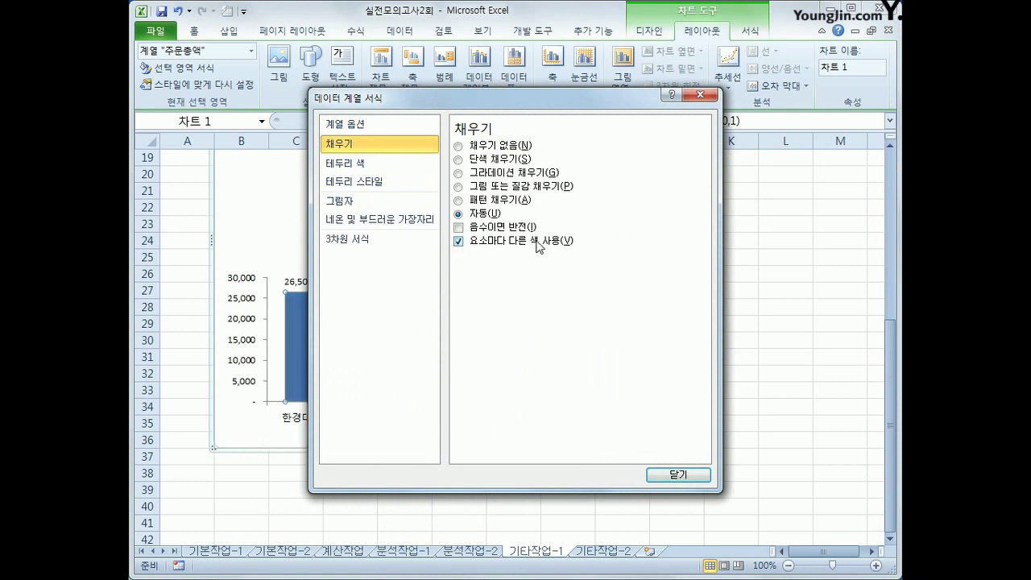
left_click(675, 475)
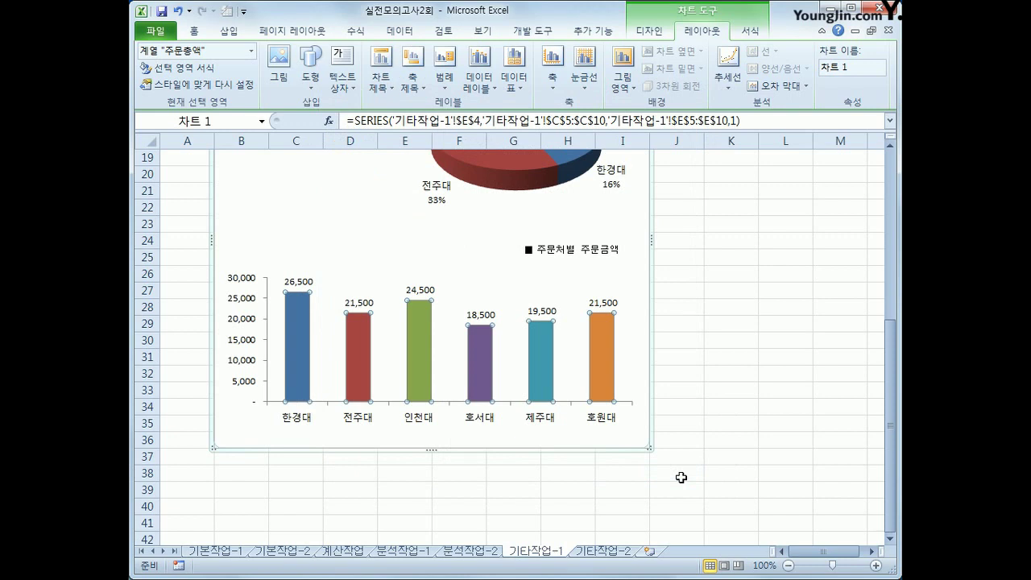
- Turn on rounded corners (둥근 모서리) in the border style of the chart area
left_click(644, 421)
right_click(644, 420)
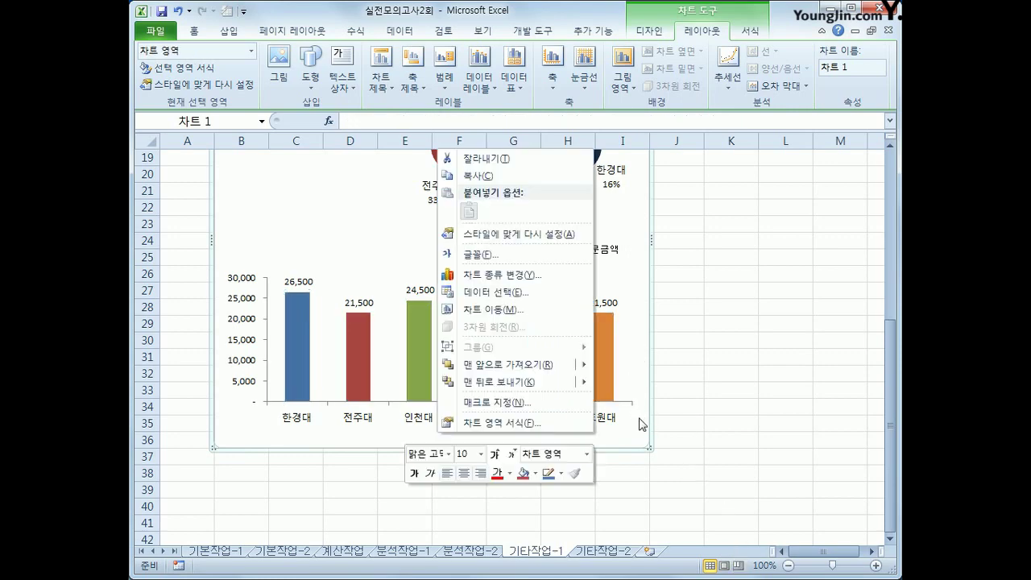
left_click(505, 429)
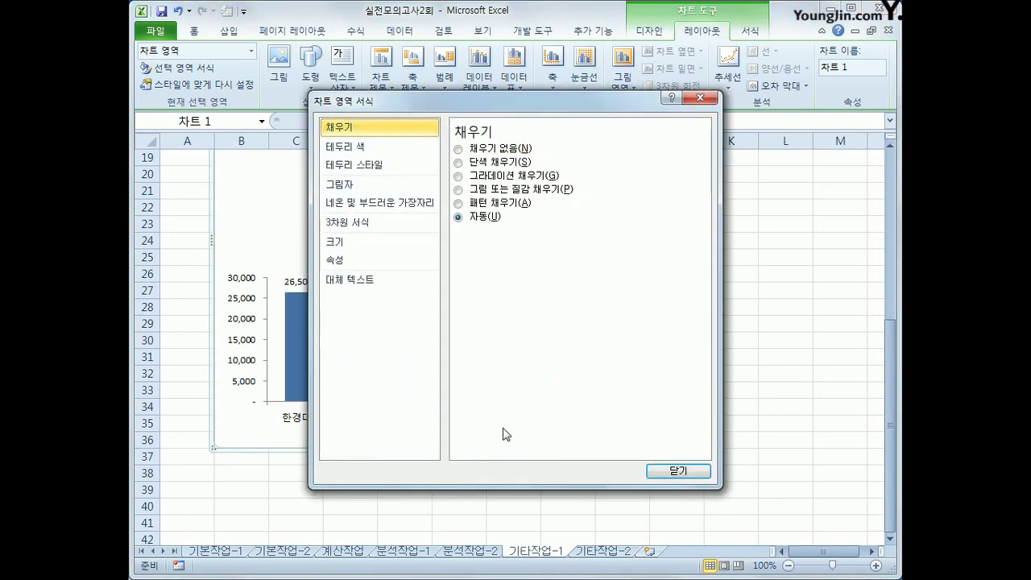
left_click(362, 165)
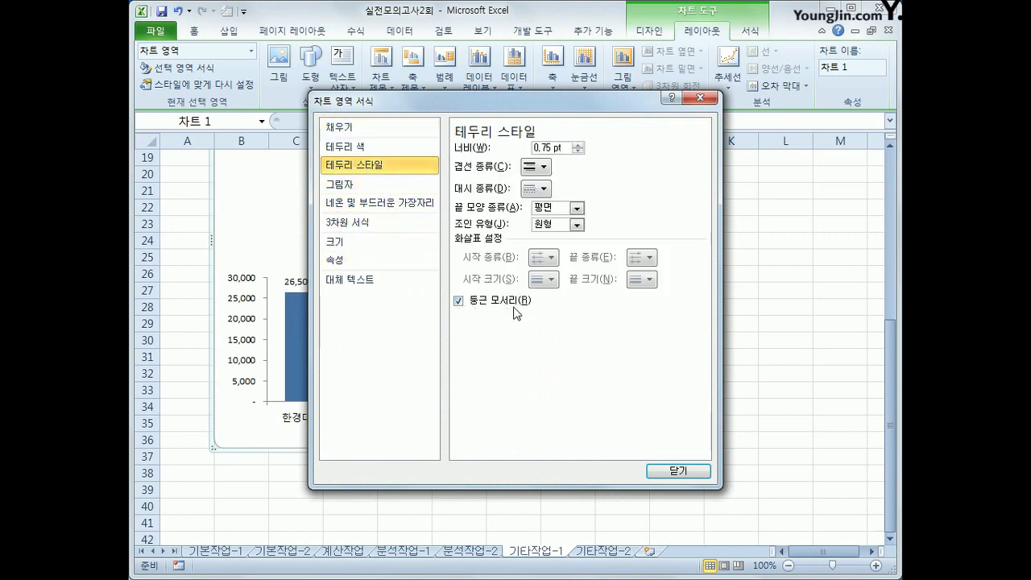
left_click(678, 471)
left_click(769, 503)
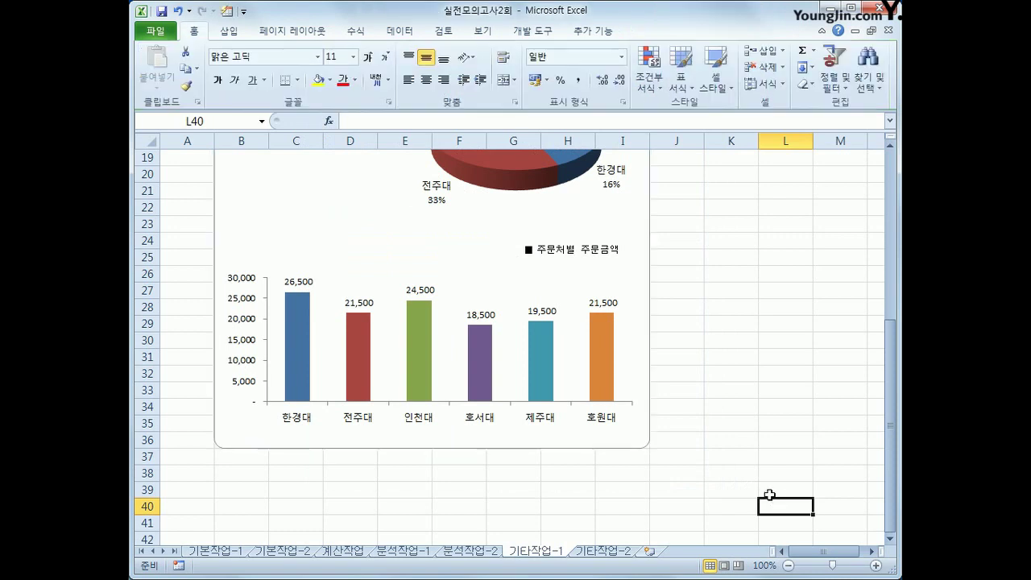
scroll(753, 495, "up", 2)
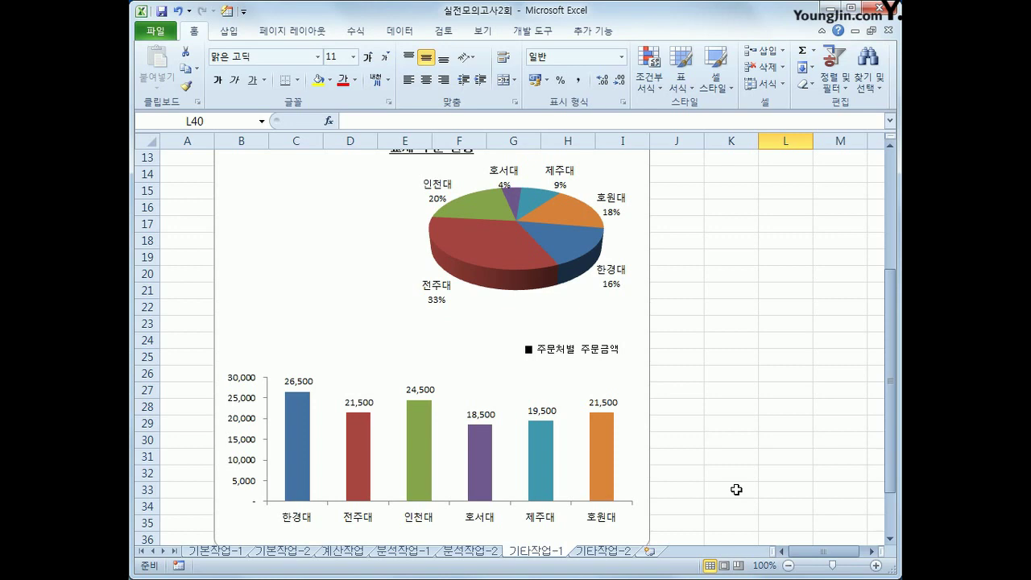
scroll(736, 488, "up", 3)
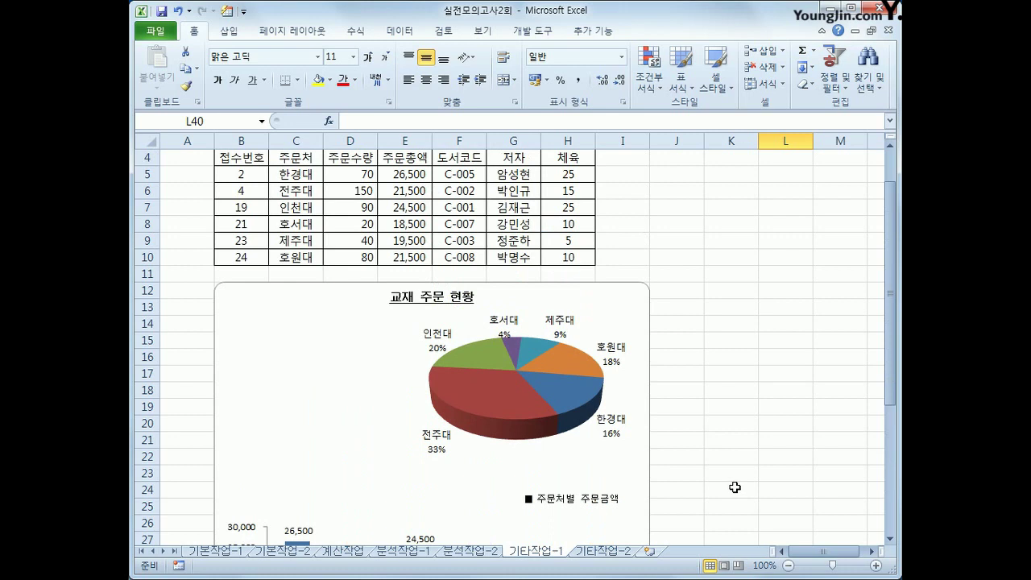
- On the 기타작업-2 sheet, turn on design mode and open the click procedure of the 도서구입입력 button
left_click(603, 551)
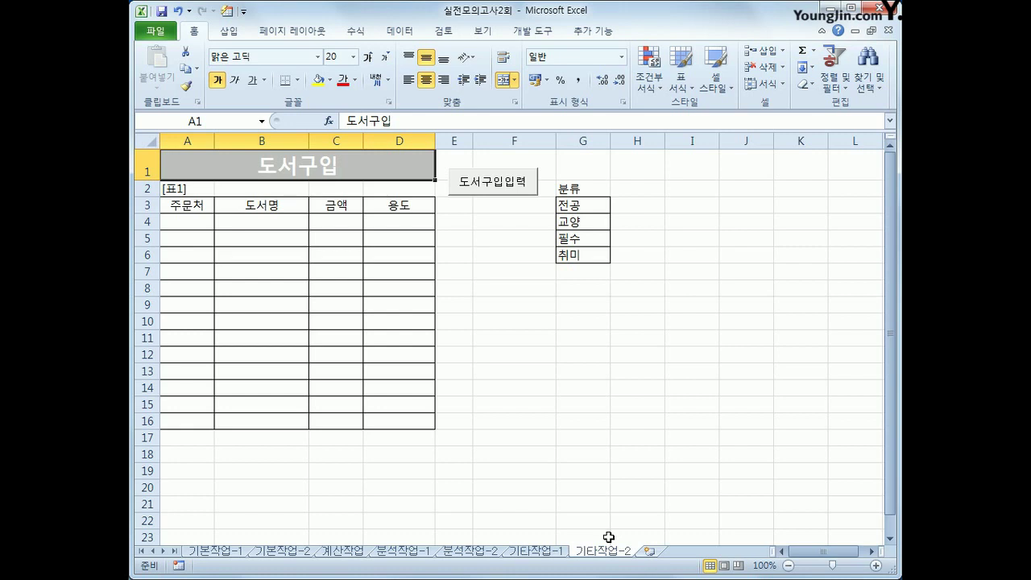
left_click(530, 32)
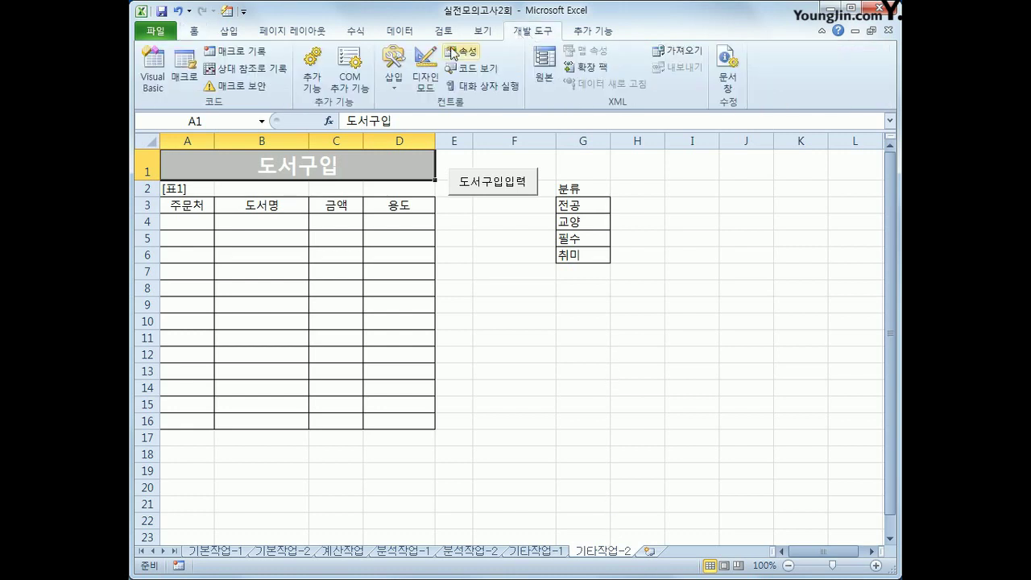
left_click(425, 76)
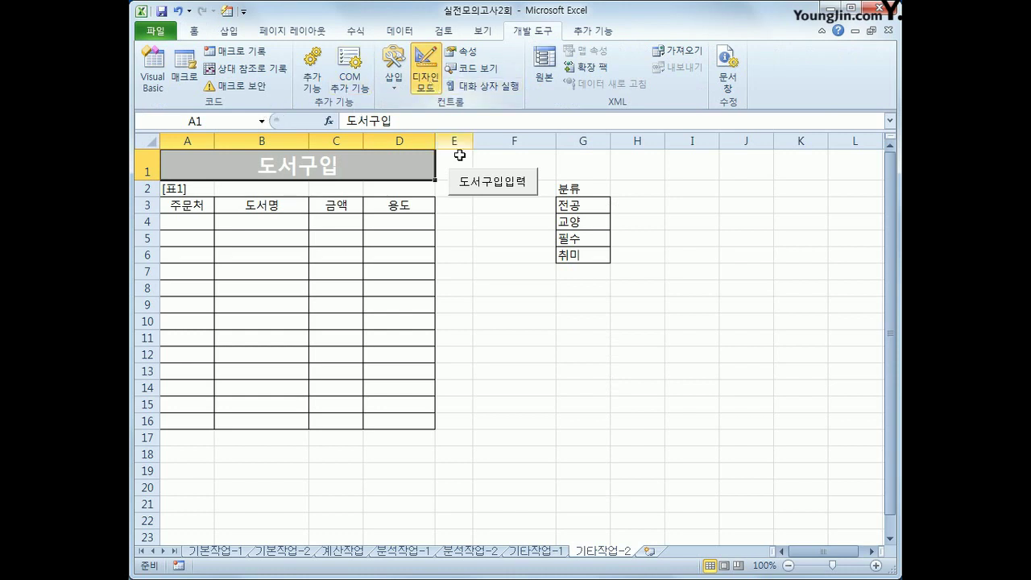
left_click(503, 187)
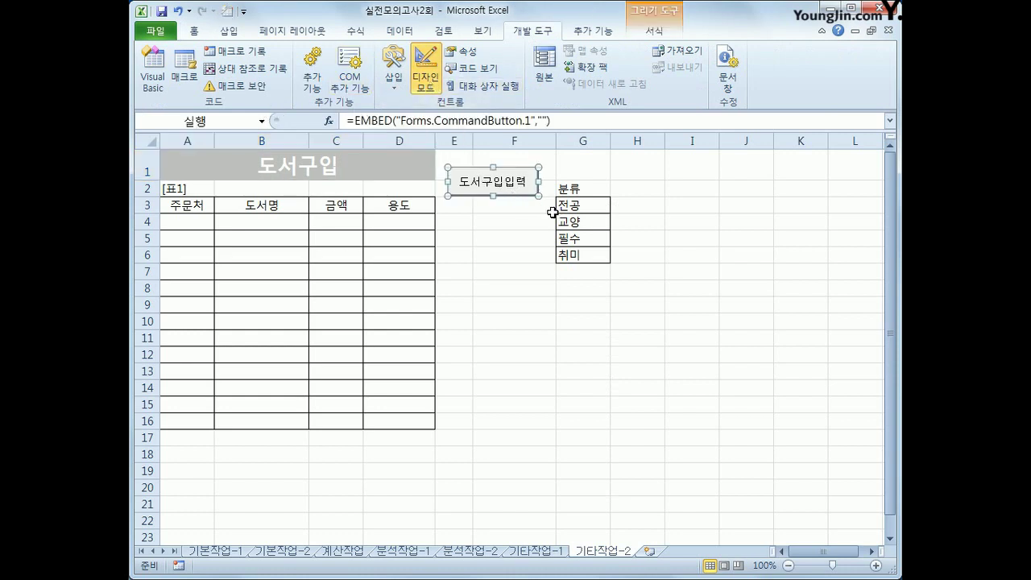
double_click(510, 187)
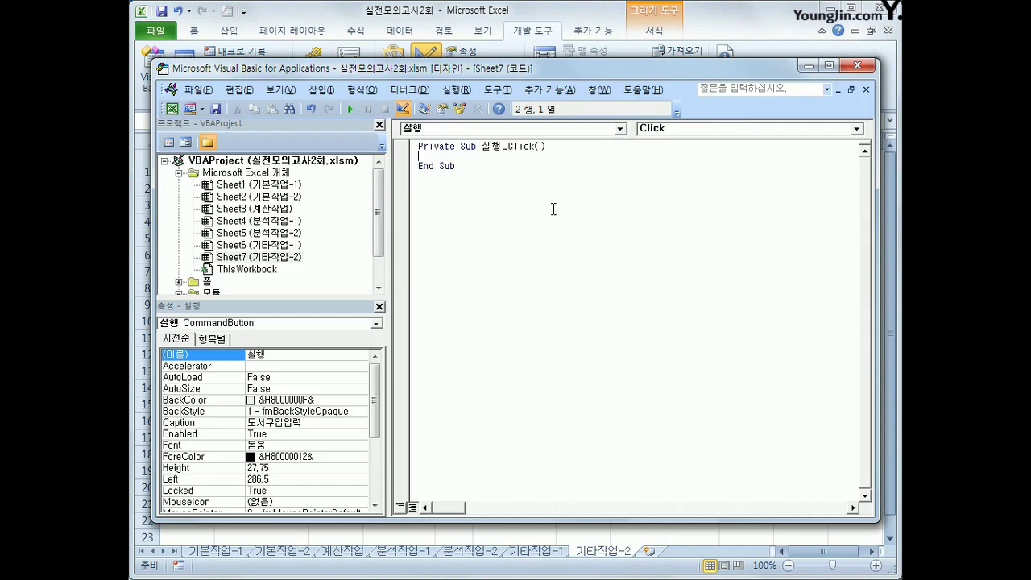
- Add the code line 도서구입.Show to the 실행_Click procedure
type("도서구입.")
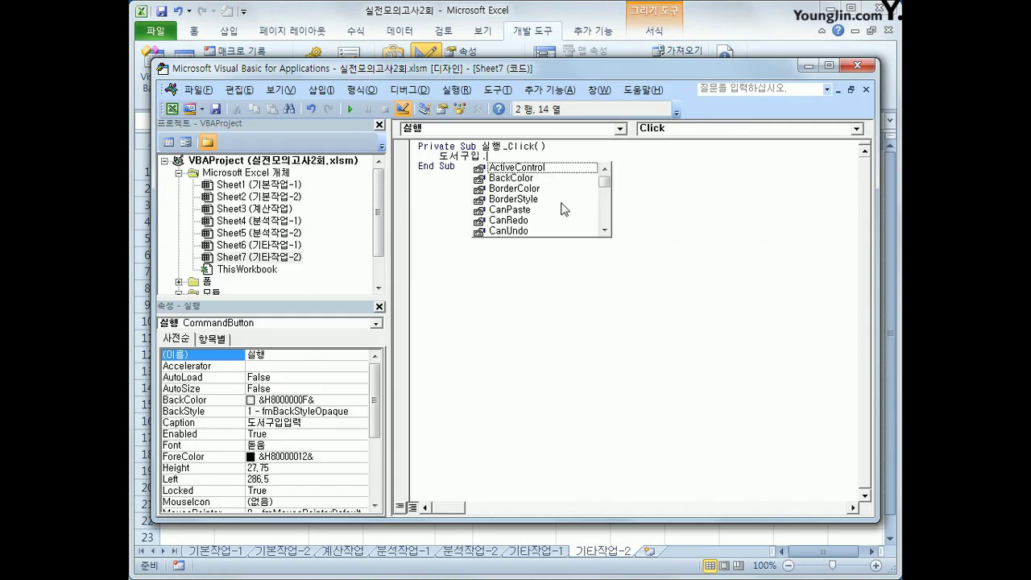
type("sho")
key("Tab")
key("Down")
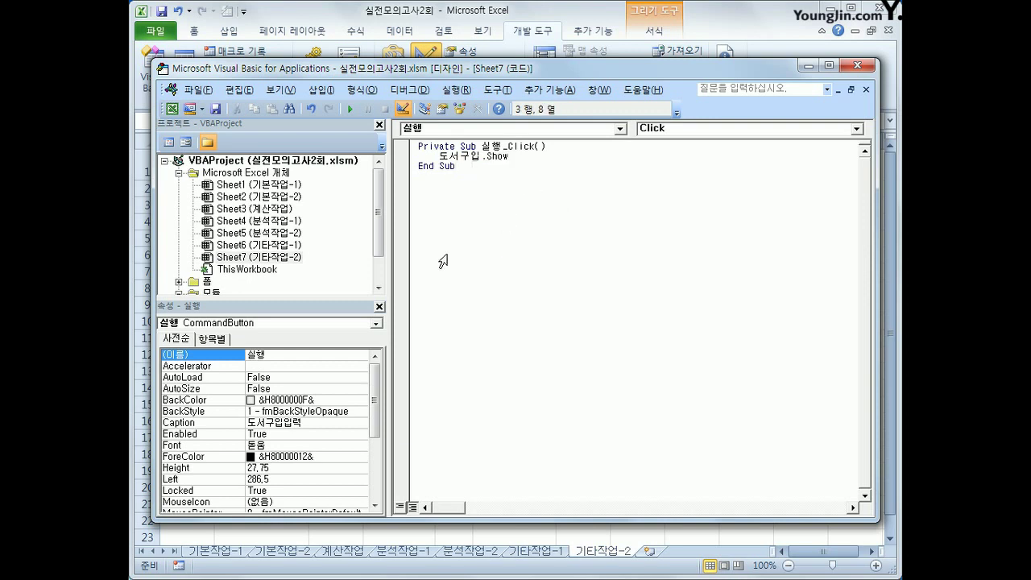
- Open the code of the 도서구입 form in the VBA project
double_click(207, 281)
left_click(228, 282)
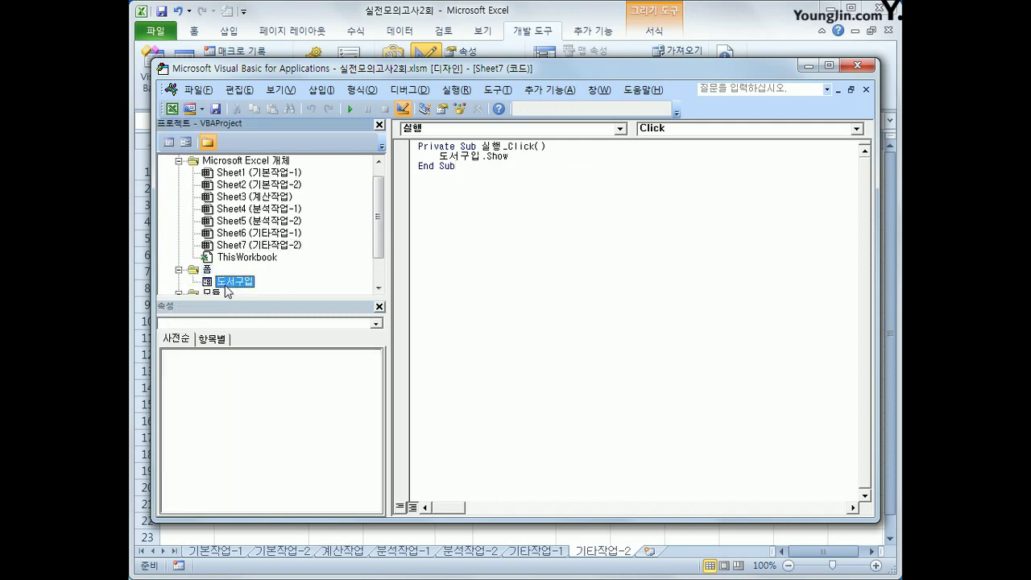
left_click(169, 141)
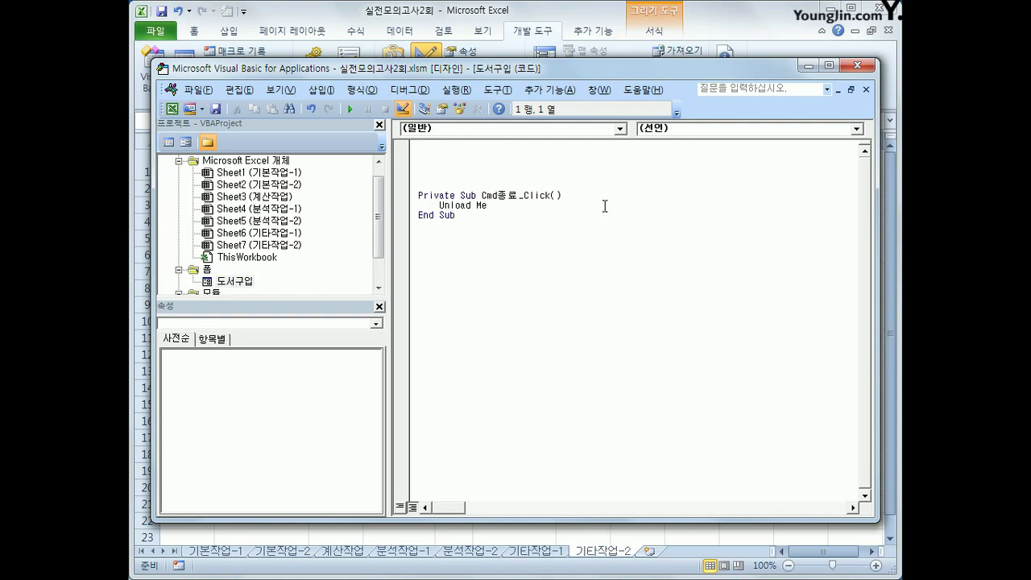
- Create the UserForm_Initialize event procedure in the 도서구입 form's code
left_click(620, 128)
scroll(616, 231, "down", 2)
scroll(616, 231, "down", 1)
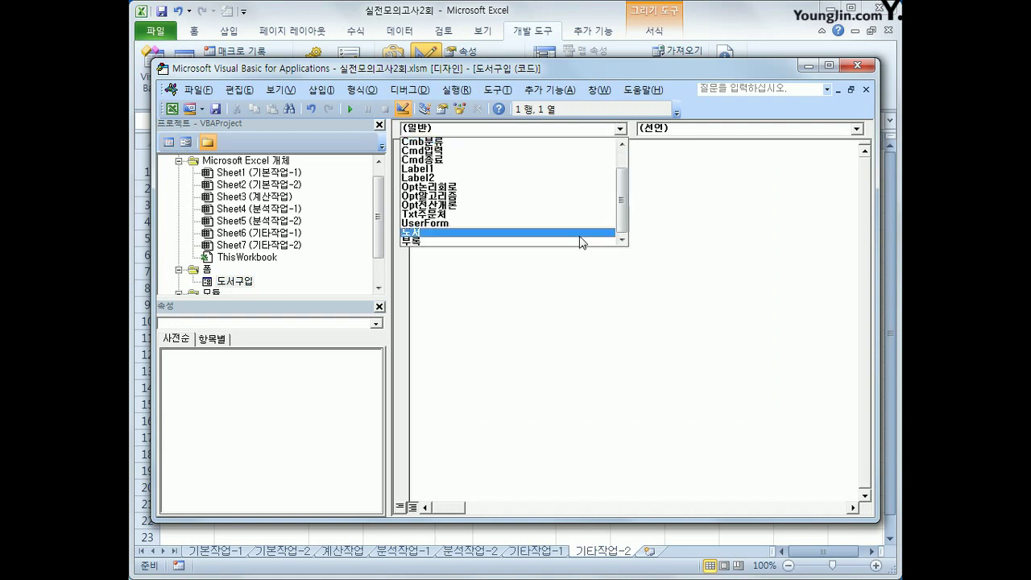
left_click(580, 230)
left_click(690, 129)
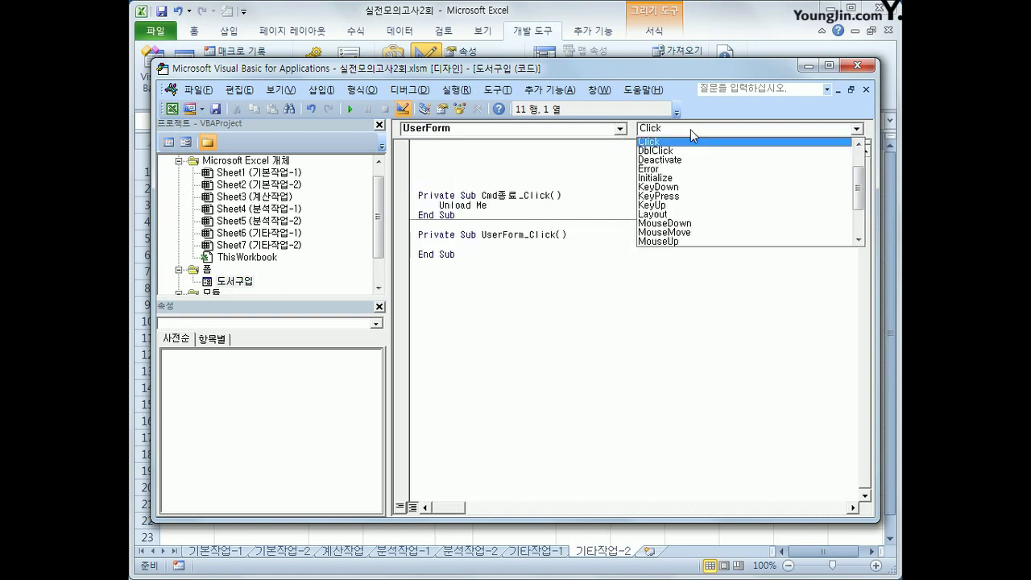
left_click(689, 182)
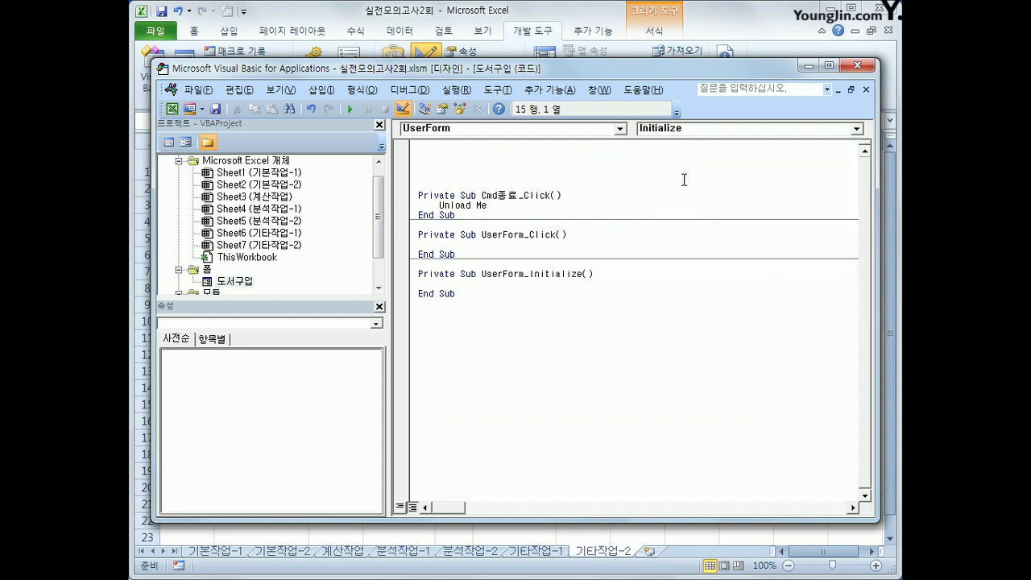
- In UserForm_Initialize, set the row source of the category combo box with Cmb분류.RowSource = "G3:G6"
key("Tab")
type("cmb분ㄹ류.ro")
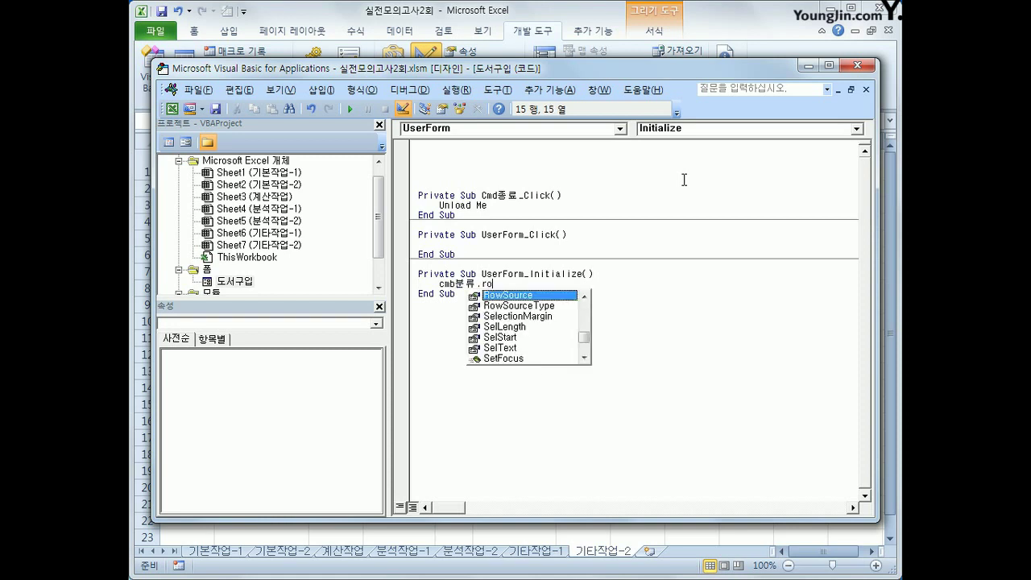
type("wSource =")
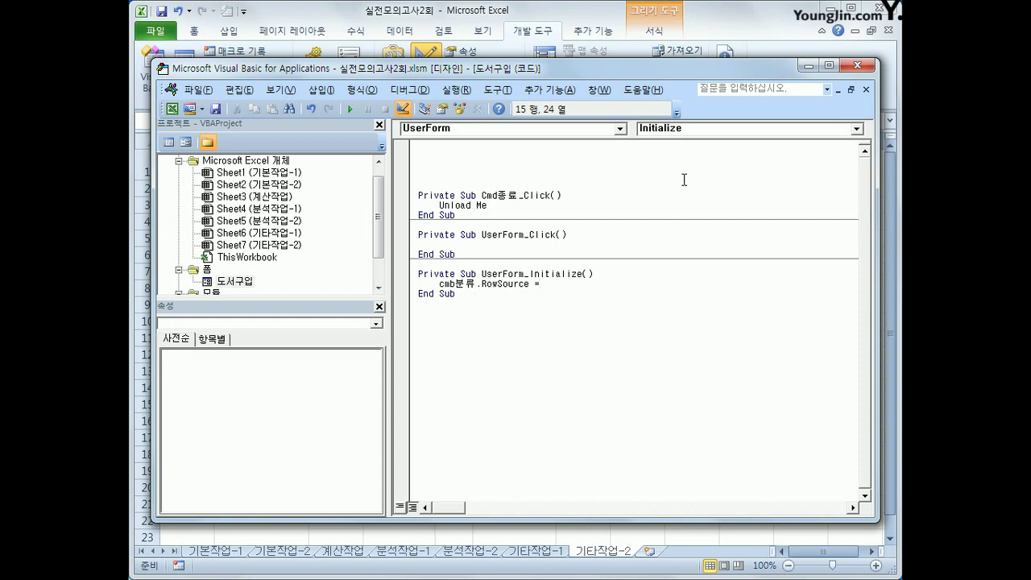
type("\"G3:G6\"")
key("Down")
key("Up")
key("End")
key("Return")
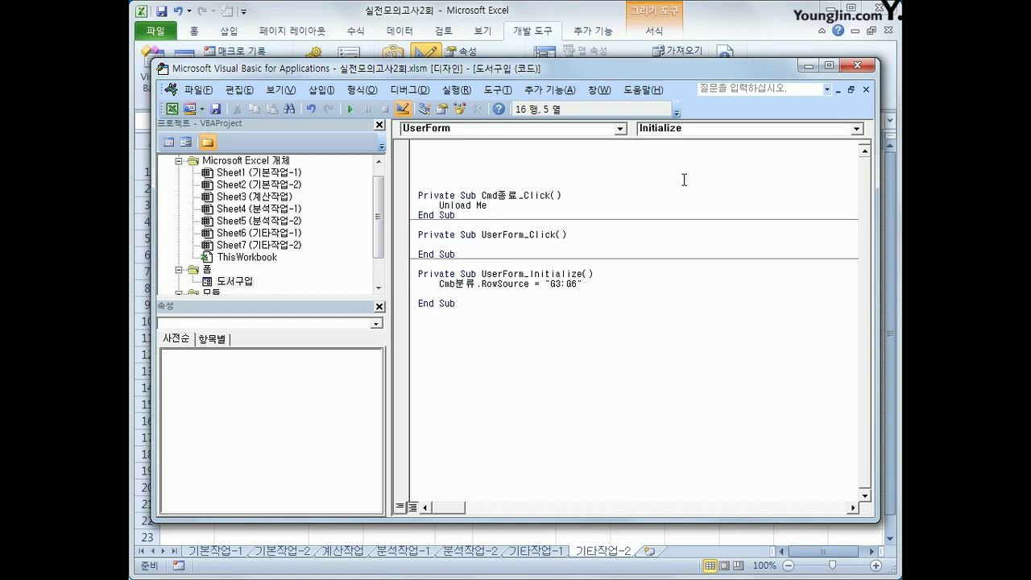
- Add the line Txt주문처.SetFocus below the row source line in UserForm_Initialize
type("txt주문처.")
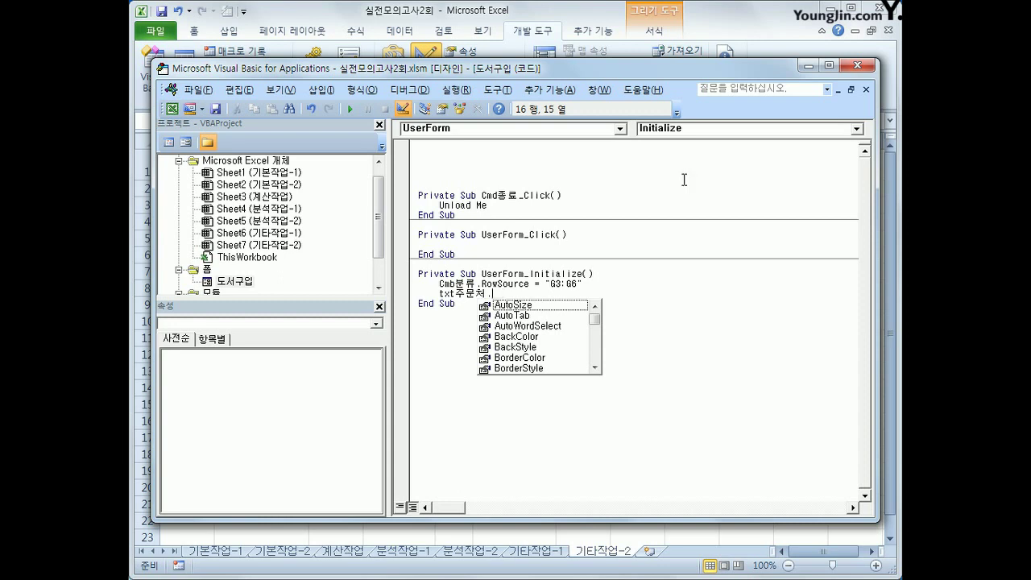
type("set")
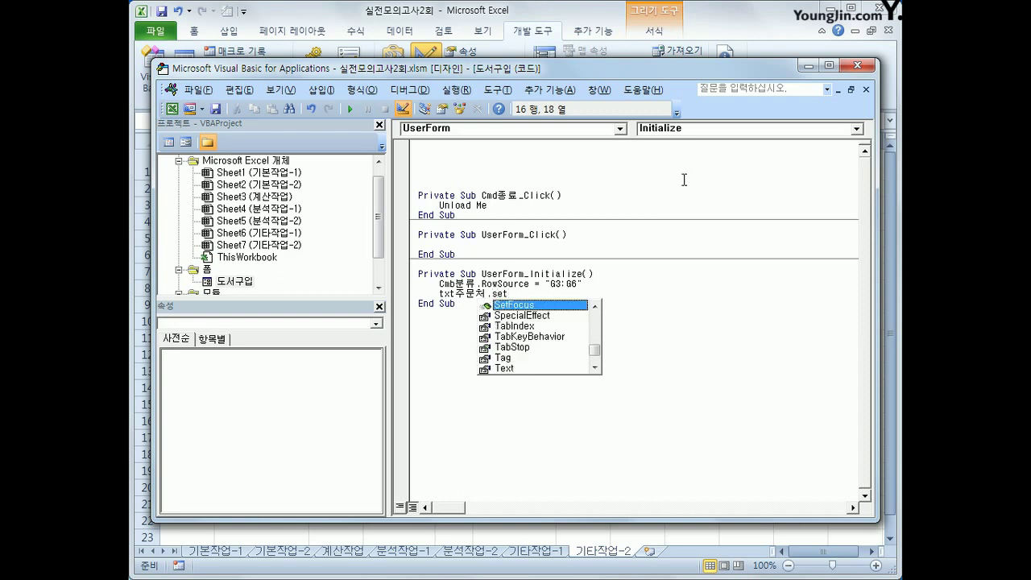
key("Tab")
key("Down")
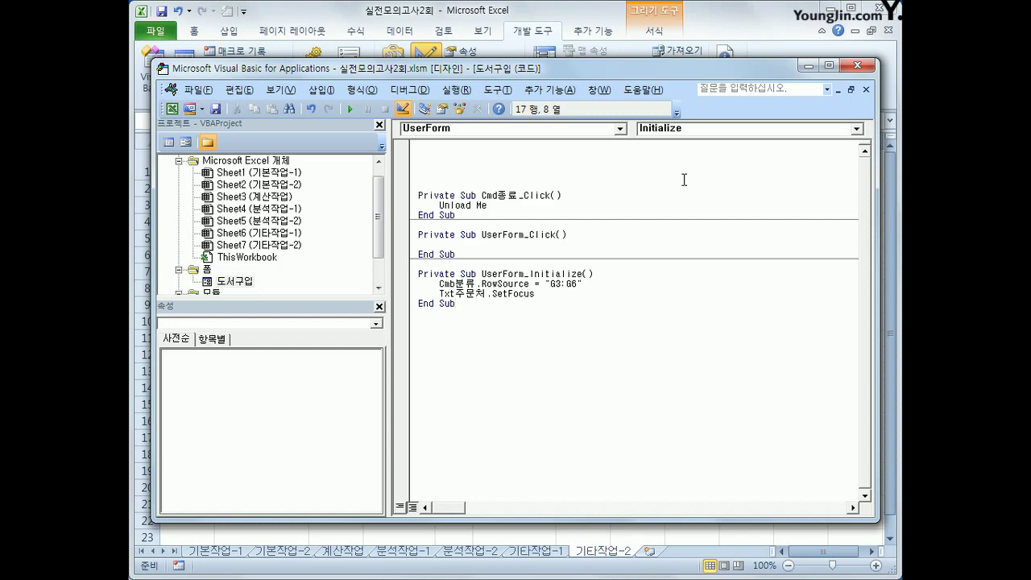
- Close the Visual Basic editor and turn off design mode on the 기타작업-2 sheet
left_click(860, 65)
left_click(432, 87)
left_click(731, 303)
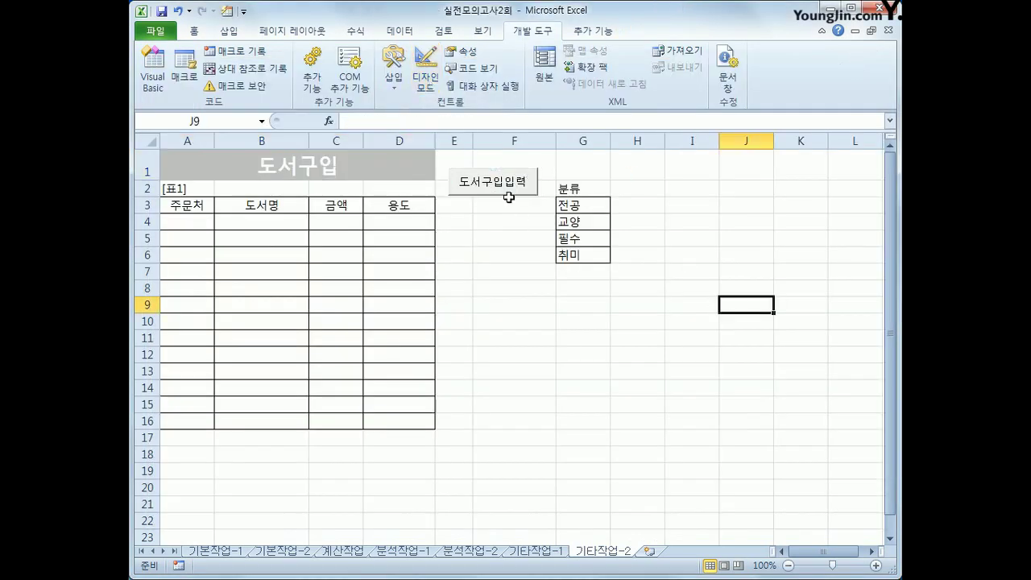
- Run the 도서구입입력 button and test the form by choosing 전공 as 분류 and 전산개론 (20,000원) as the book
left_click(505, 190)
left_click_drag(561, 173, 655, 244)
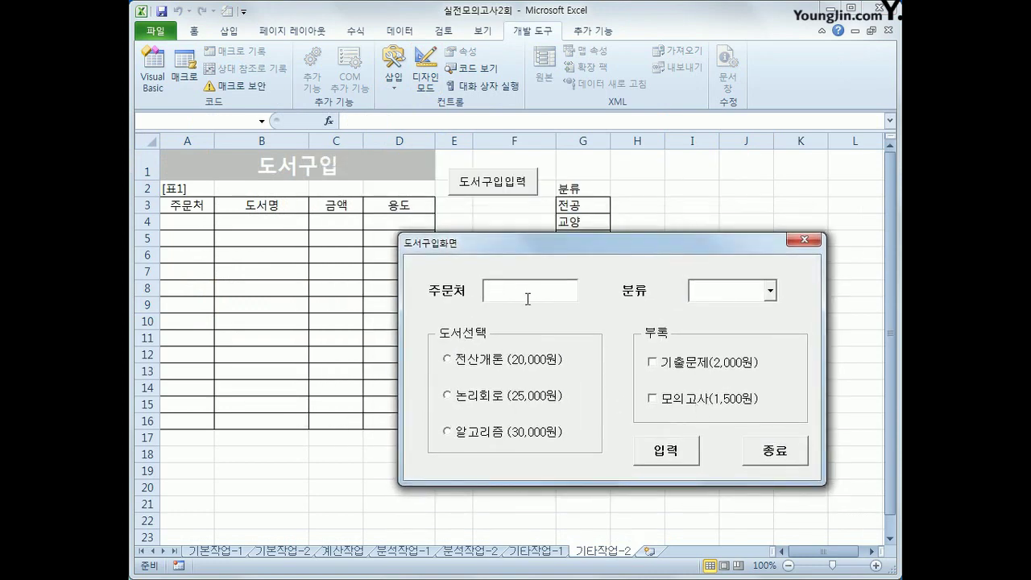
left_click(769, 291)
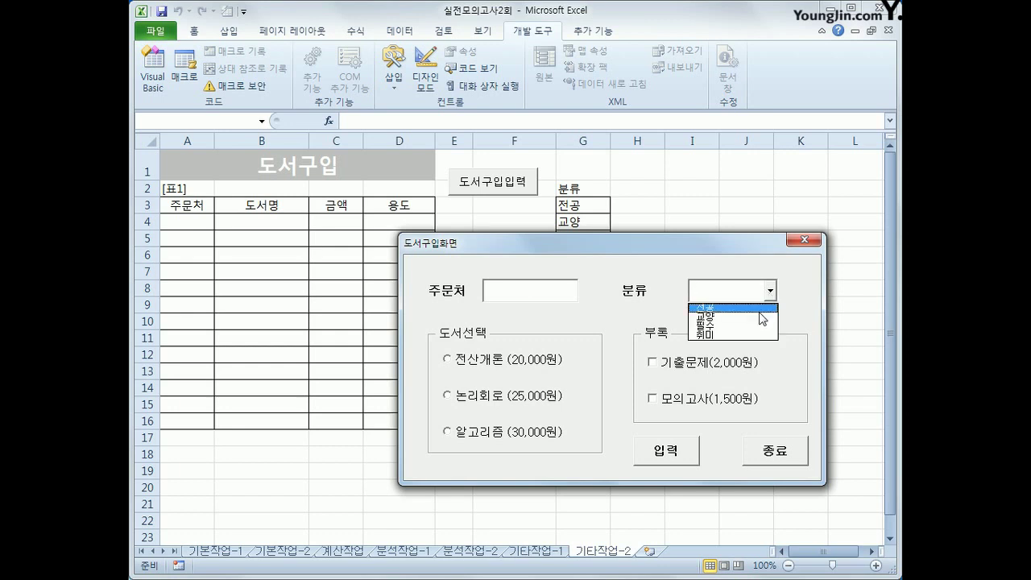
left_click(759, 311)
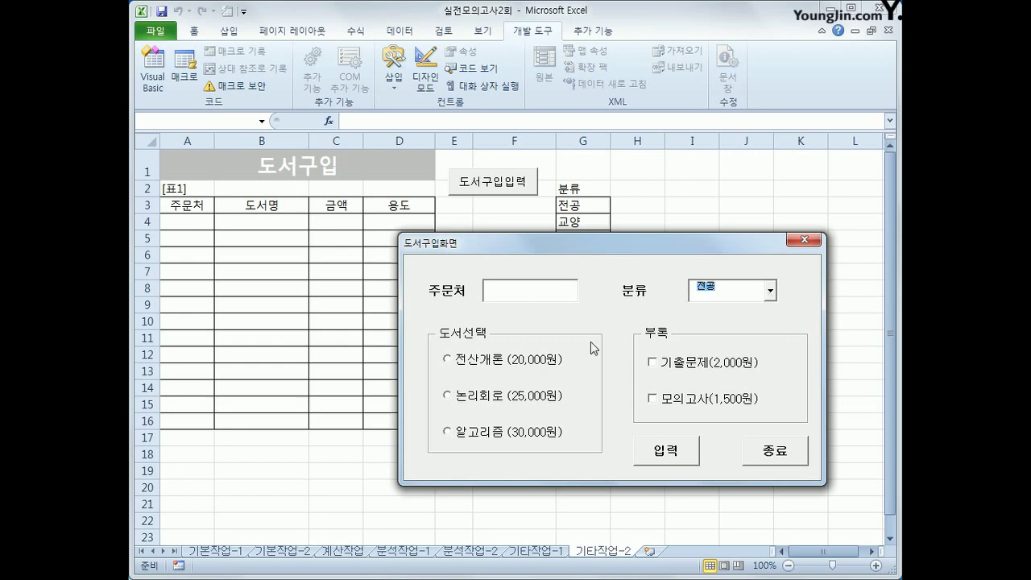
left_click(479, 366)
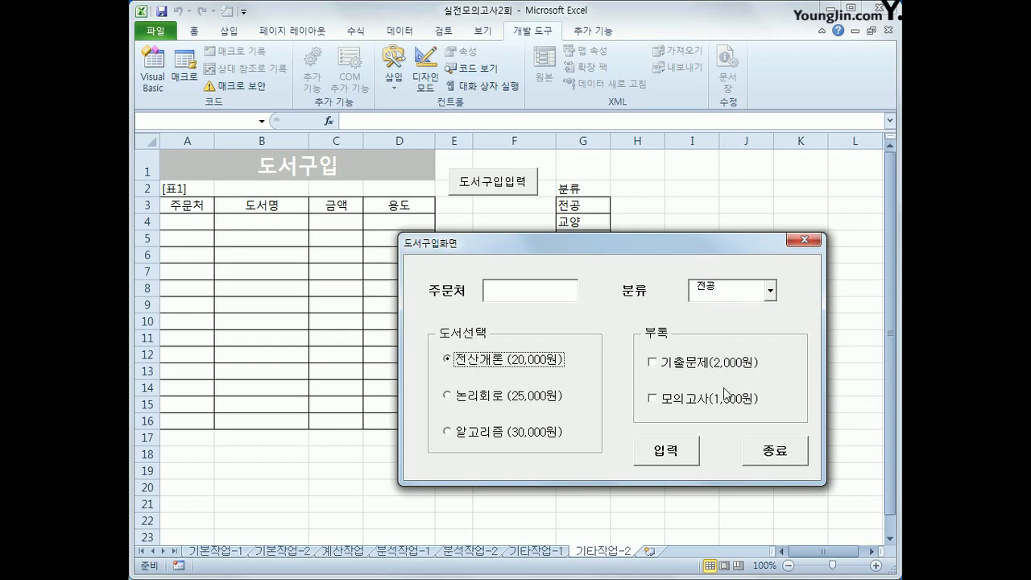
- Test the 기출문제 and 모의고사 check boxes by ticking and clearing both, and close the form with 종료
left_click(707, 367)
left_click(699, 401)
left_click(698, 401)
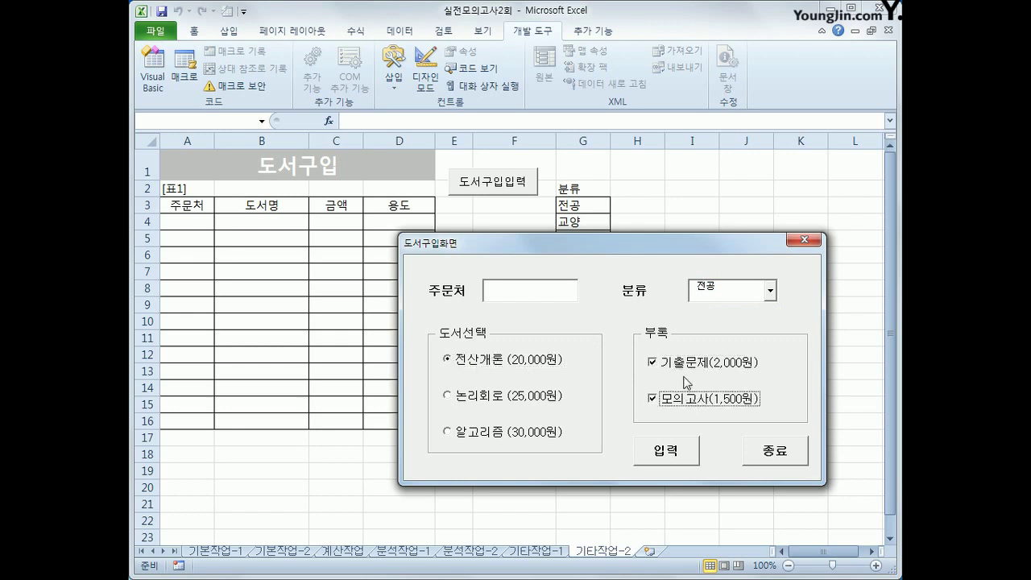
left_click(690, 369)
left_click(685, 400)
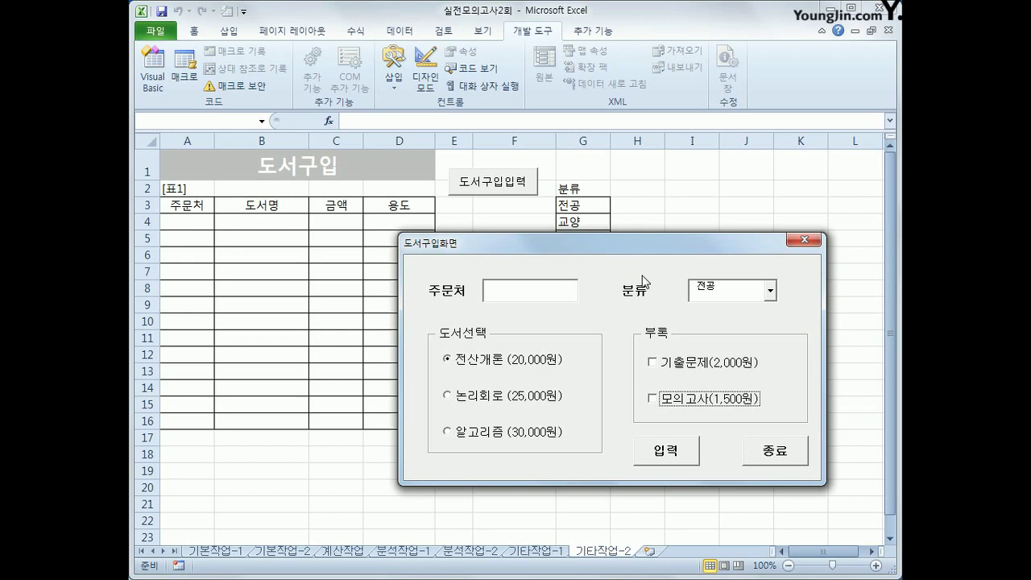
left_click(766, 456)
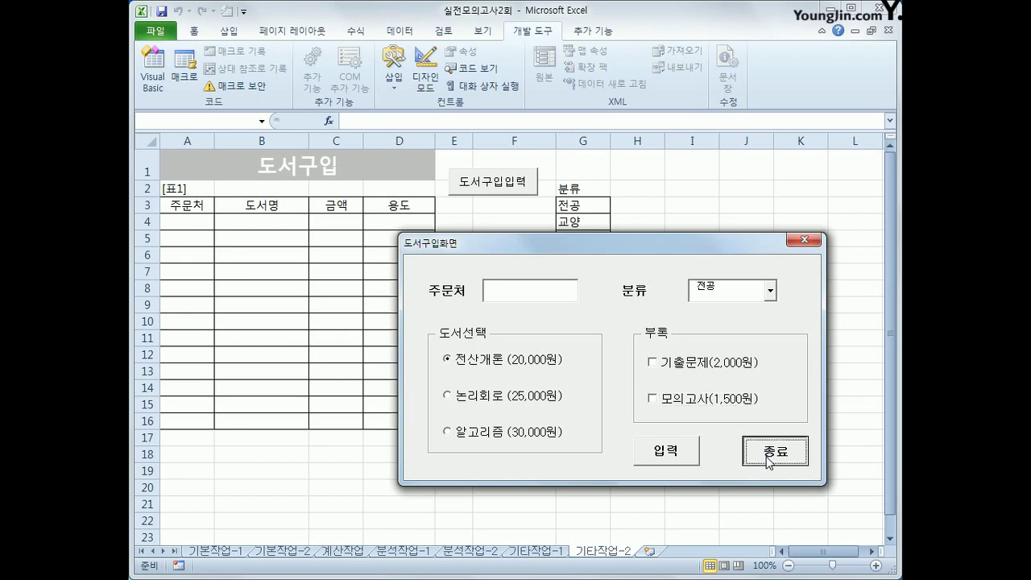
left_click(189, 207)
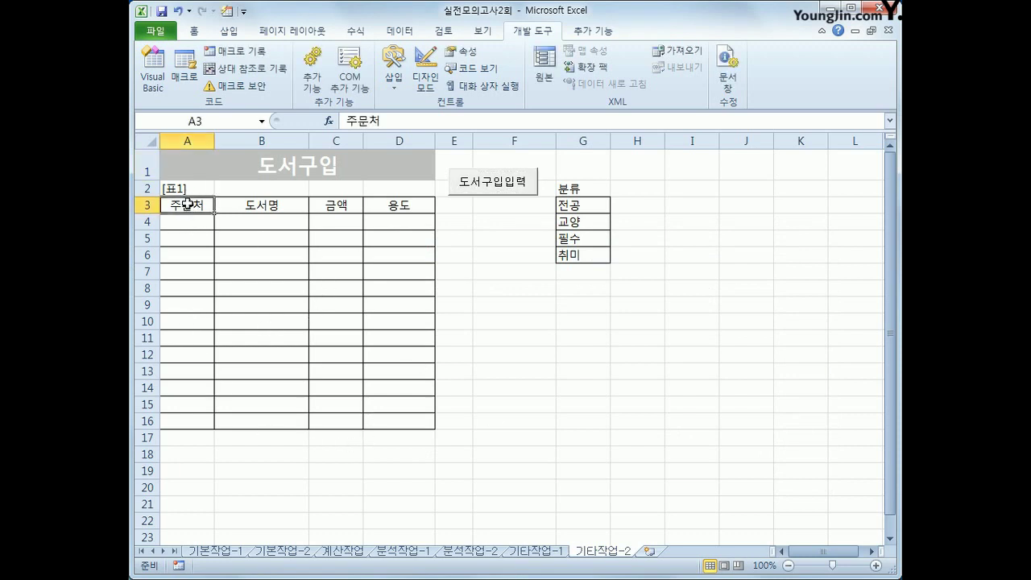
left_click_drag(186, 204, 385, 170)
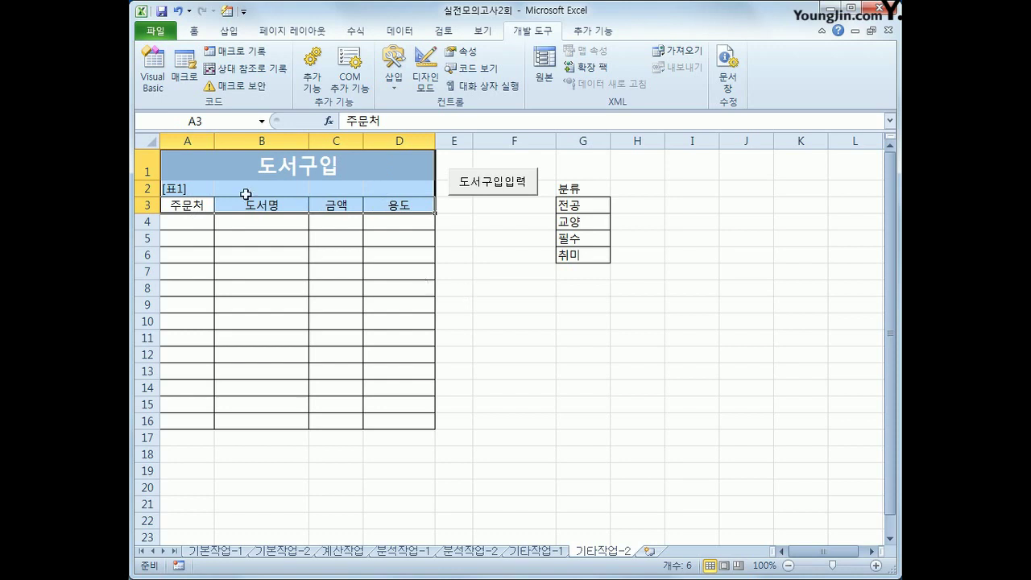
left_click(203, 225)
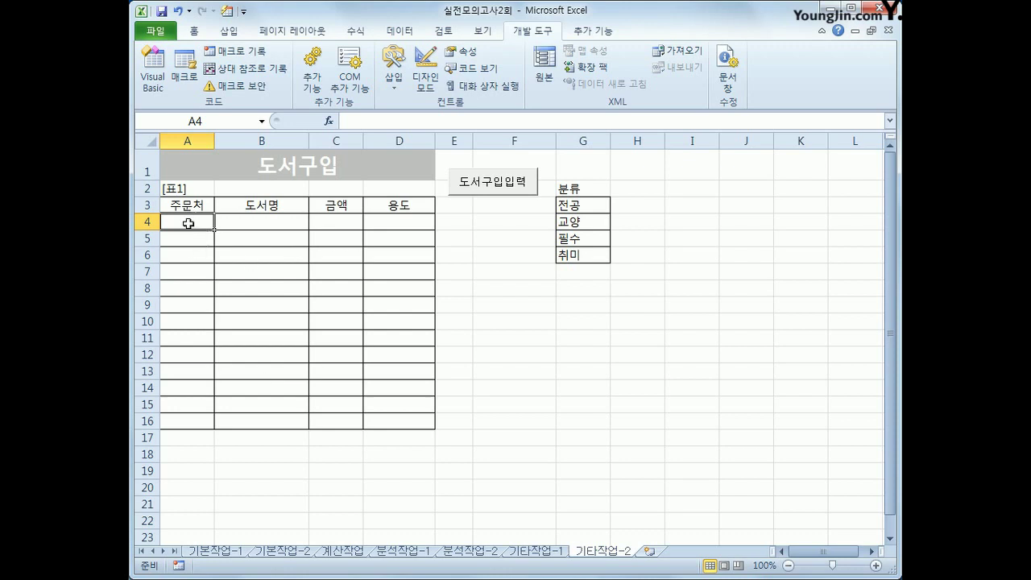
left_click(187, 141)
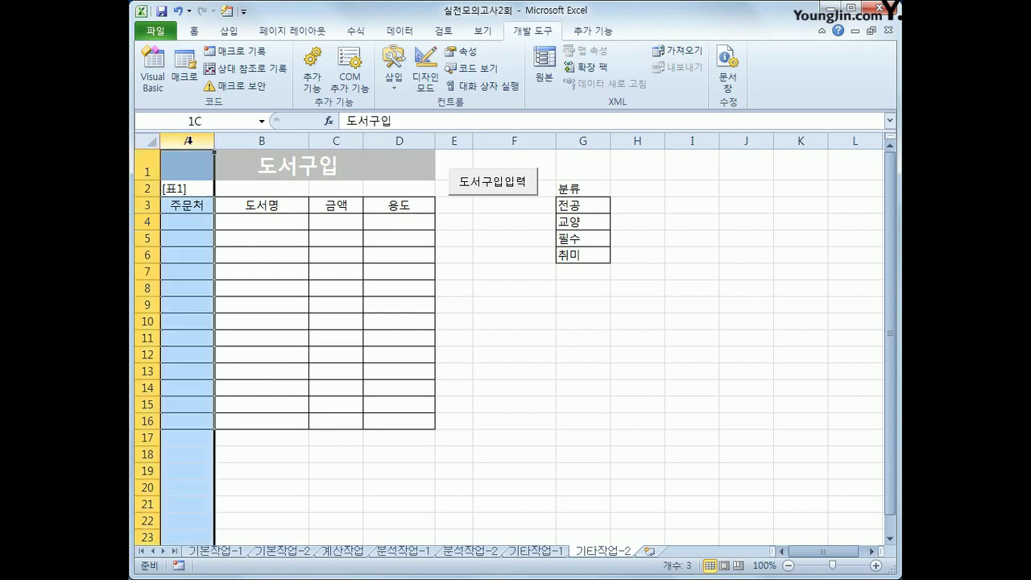
left_click(265, 141)
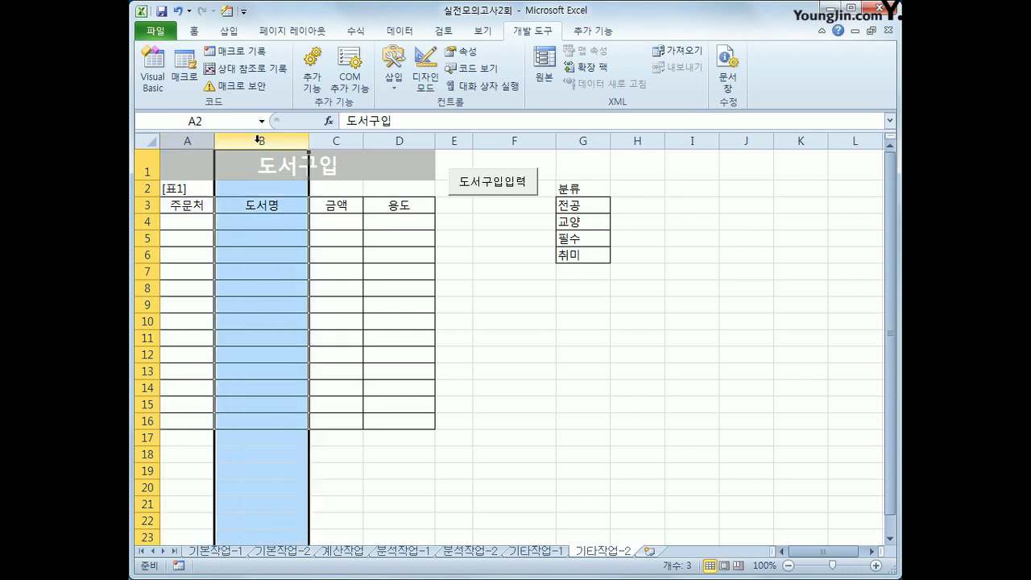
left_click(336, 140)
left_click(413, 139)
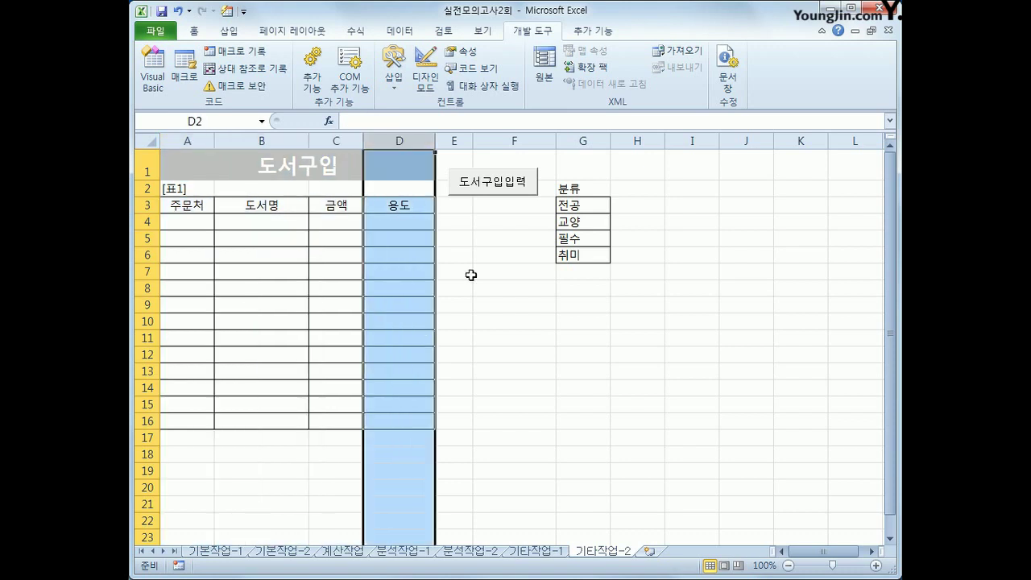
left_click(662, 406)
- Open the Visual Basic editor and create the Click procedure for Cmd입력 in the 도서구입 form's code
left_click(153, 71)
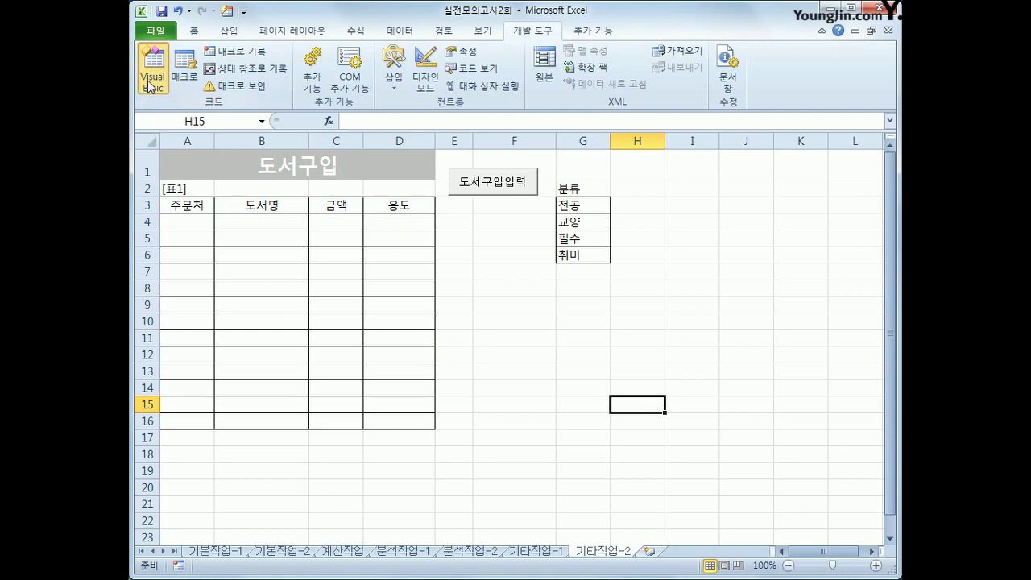
left_click(457, 129)
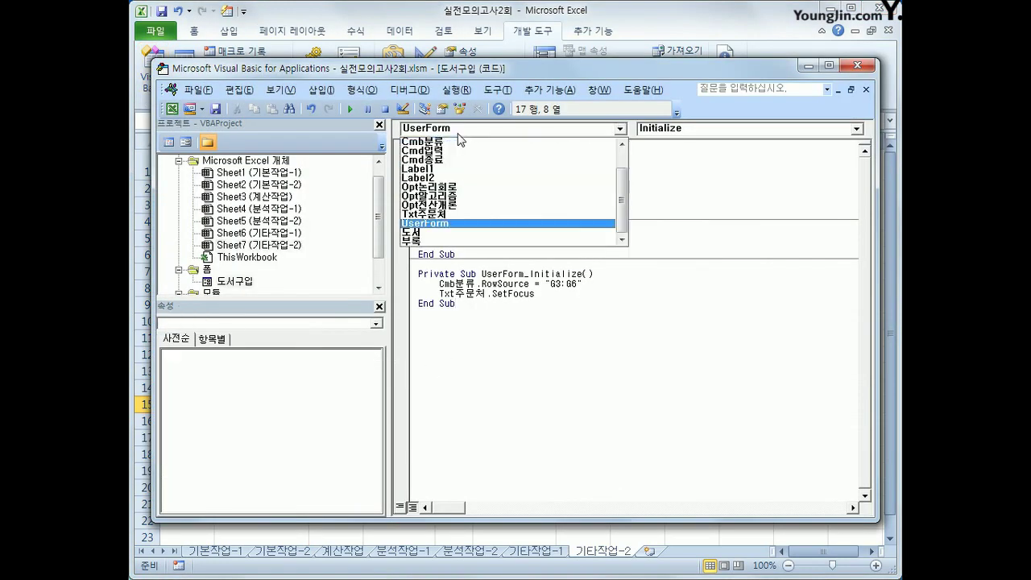
left_click(455, 151)
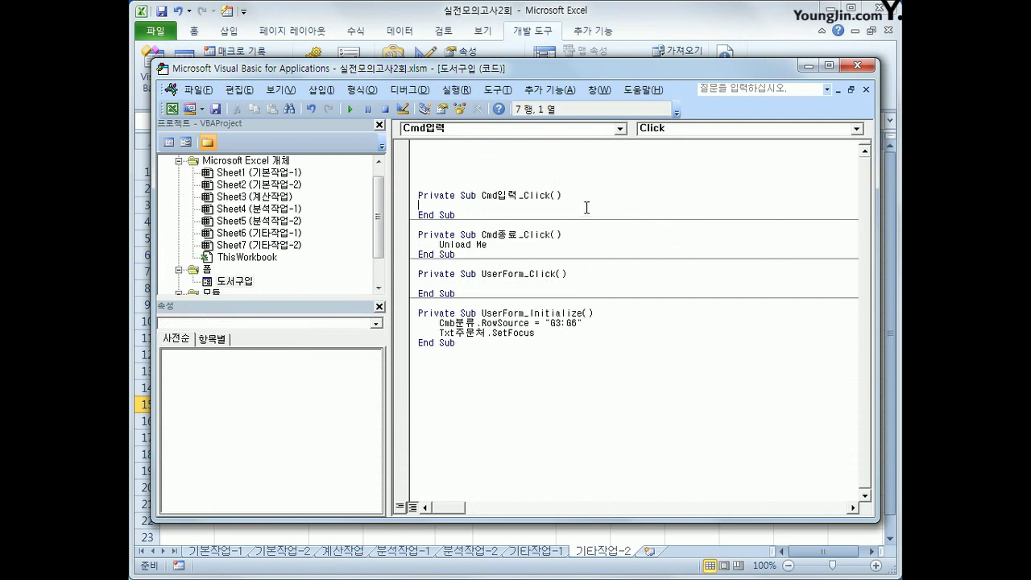
- Write the row-number line i = Range("A3").CurrentRegion.Rows.Count + 1 in Cmd입력_Click, followed by a blank line
key("Tab")
type("i = range(")
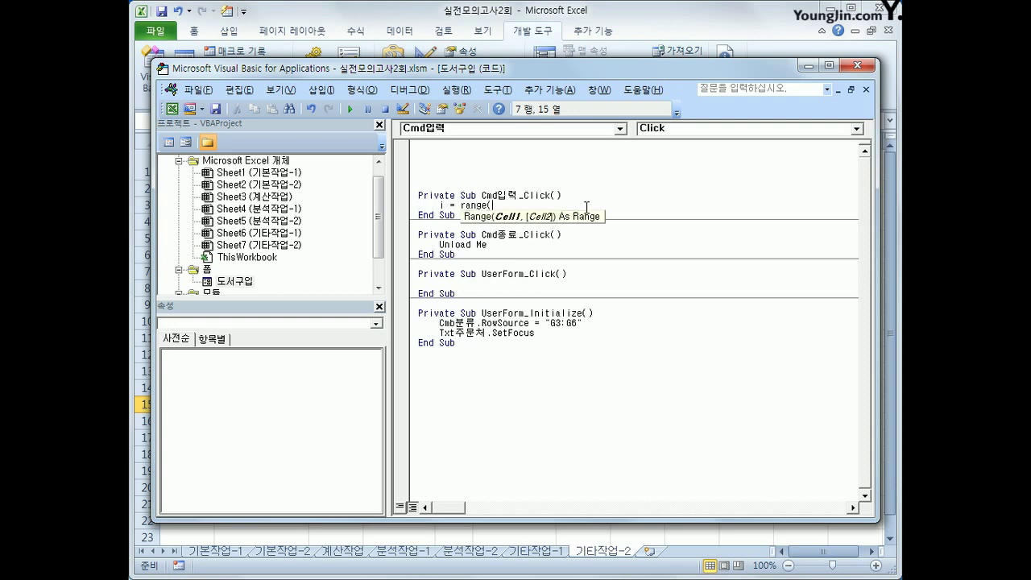
type("\"A3\").c")
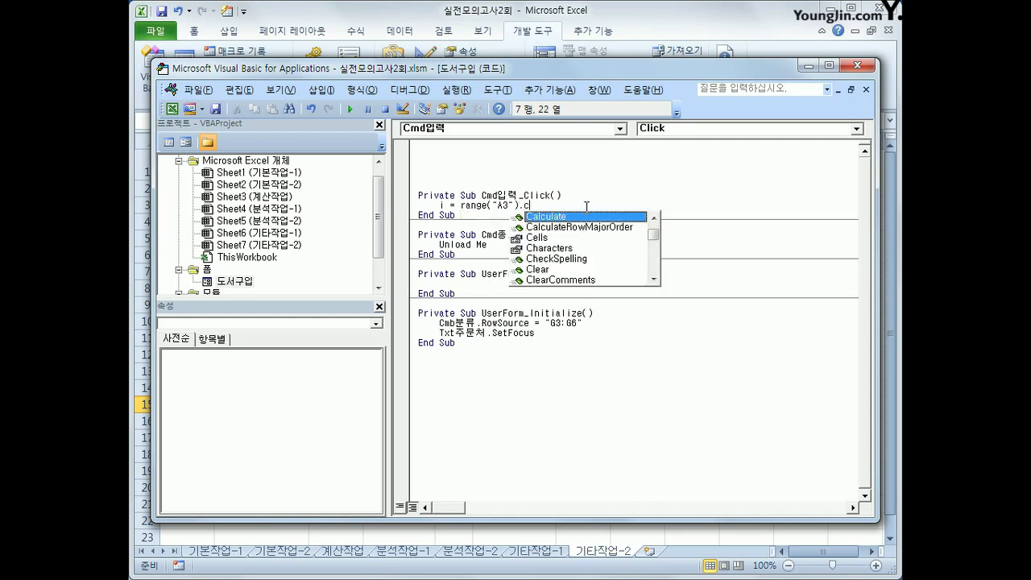
type("urrentRegion.rowsc.o")
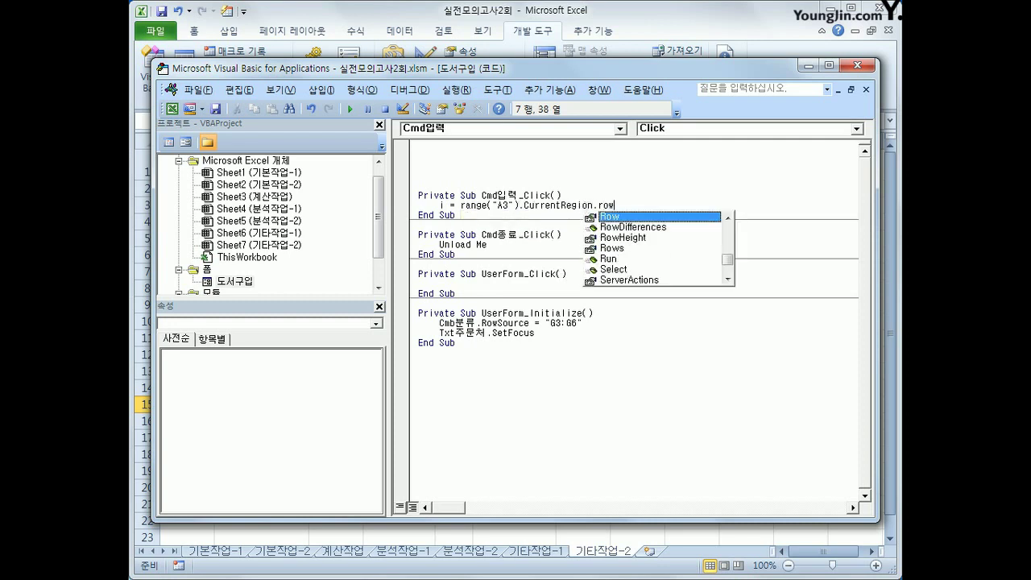
key("BackSpace")
key("BackSpace")
key("BackSpace")
type(".")
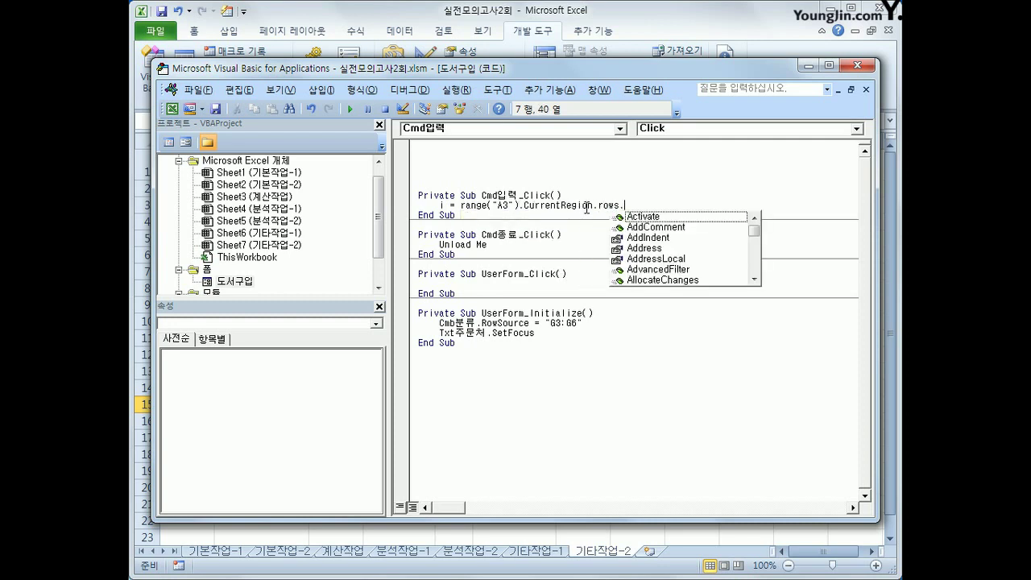
type("Count + ")
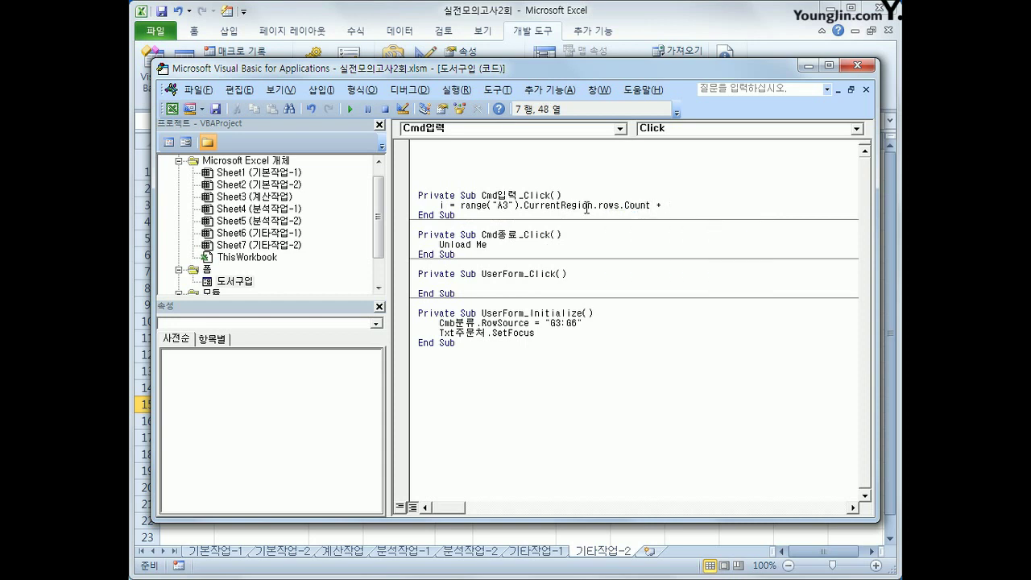
type("1")
key("Return")
key("Return")
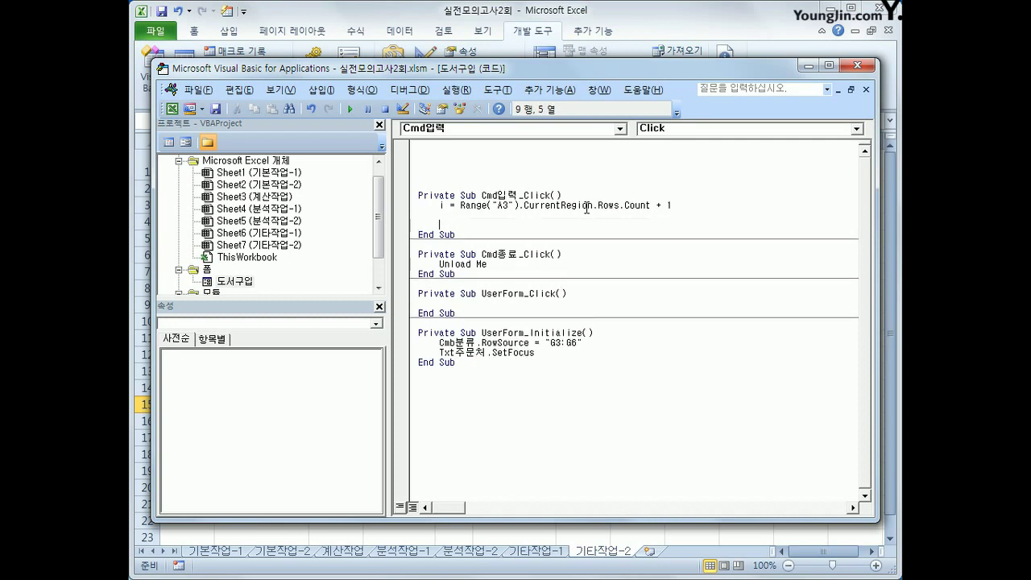
- Add the line Cells(i, 1) = Txt주문처 to Cmd입력_Click, followed by a blank line
type("cells(i")
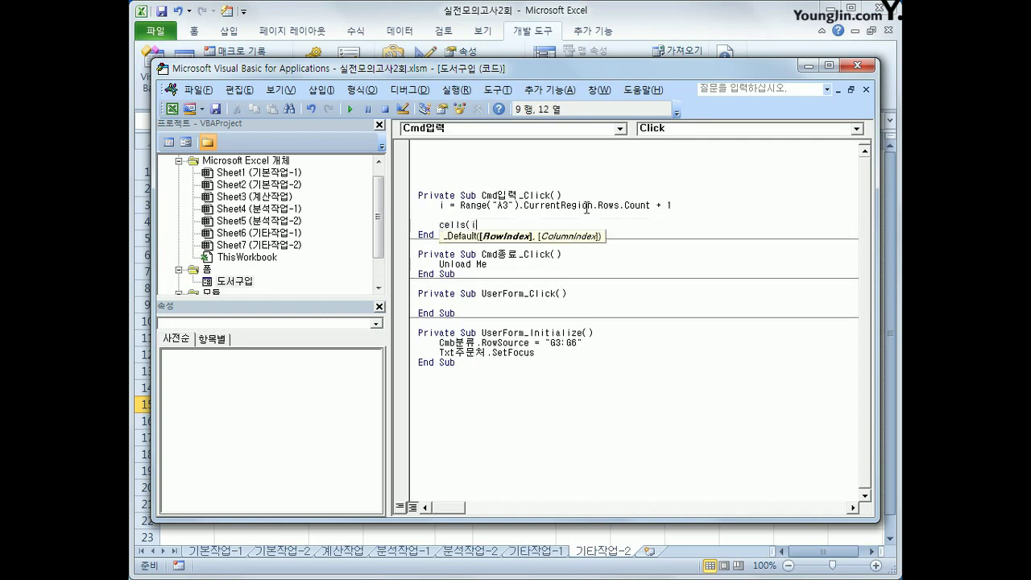
type(",1) =")
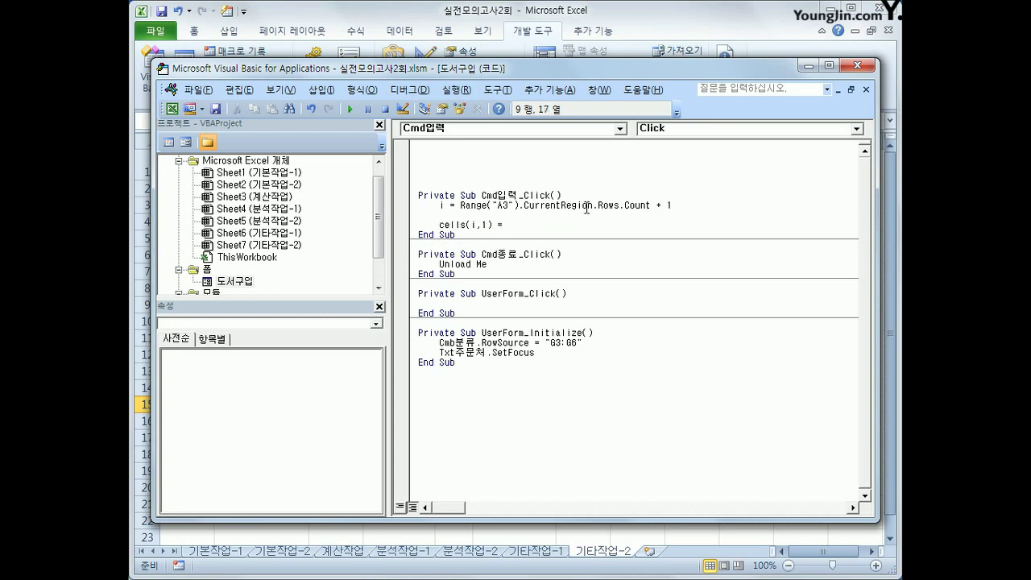
type("txt주문처")
key("Return")
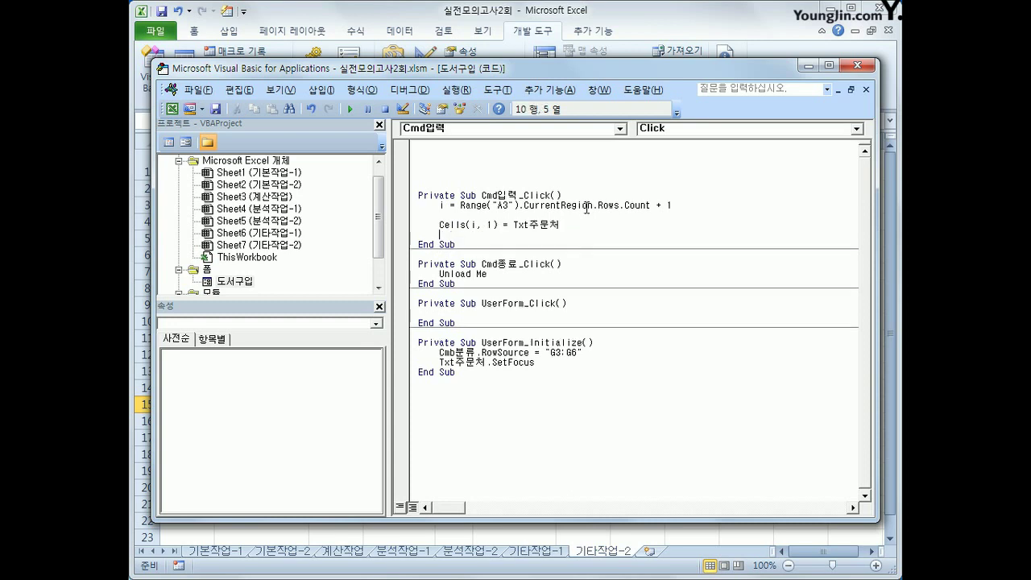
key("Return")
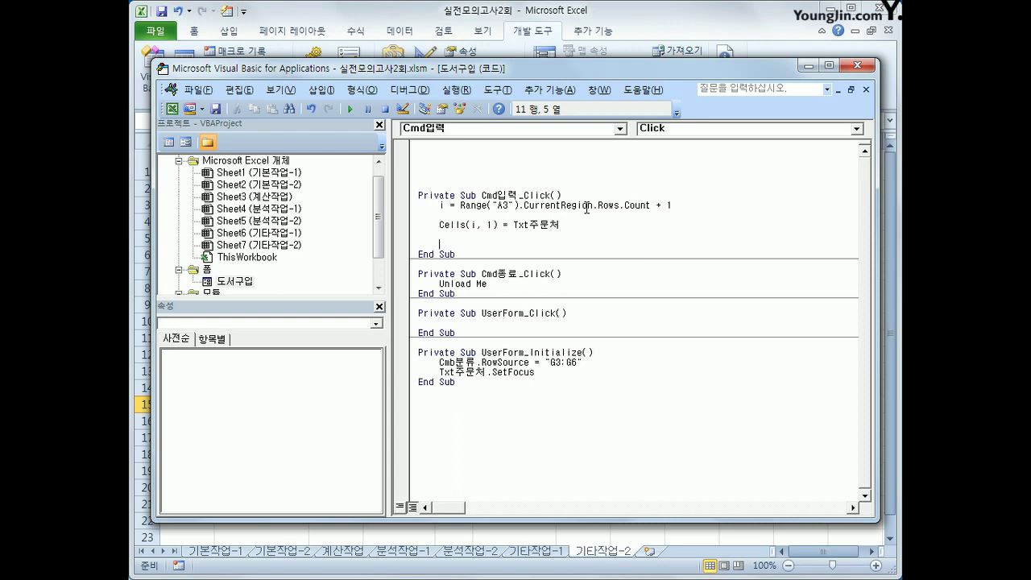
- Add an If Opt전산개론 = True Then branch that sets Cells(i, 2) to "전산개론" and 도서선택 to 20000
type("if ")
type("opt전사")
type("ㄴ개론")
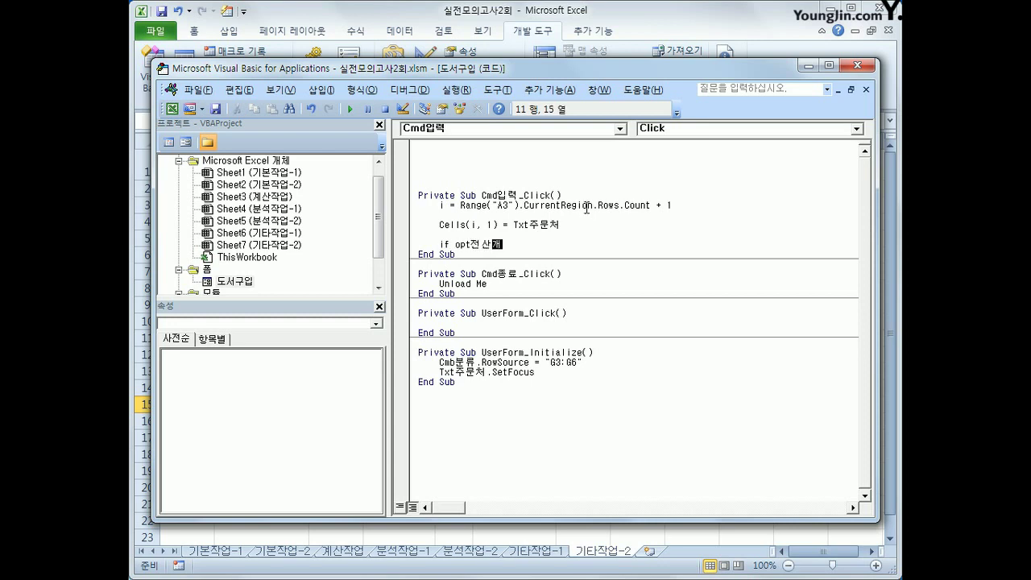
type("=true then")
key("Return")
key("Tab")
type("cells(")
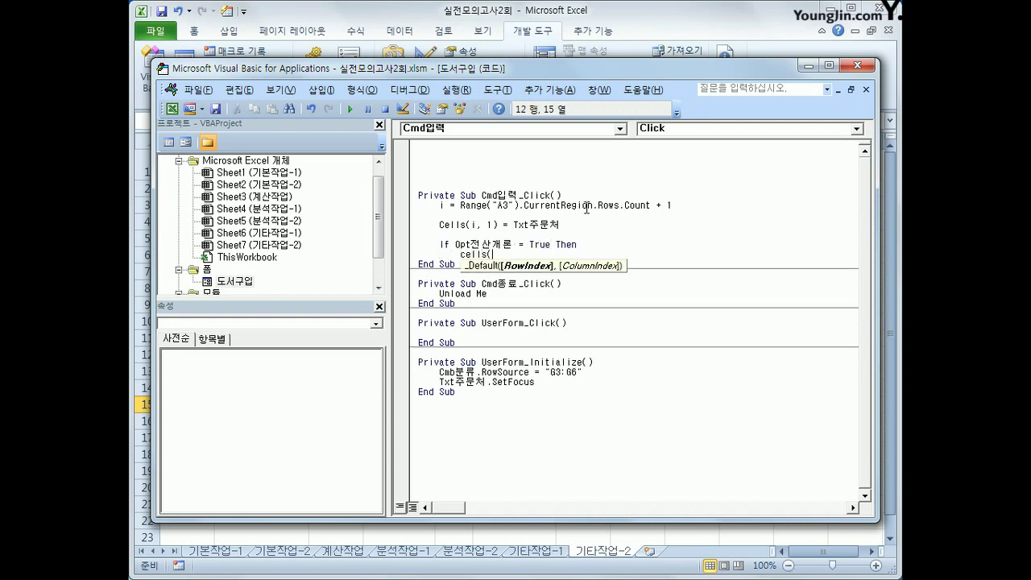
type("i,2) =")
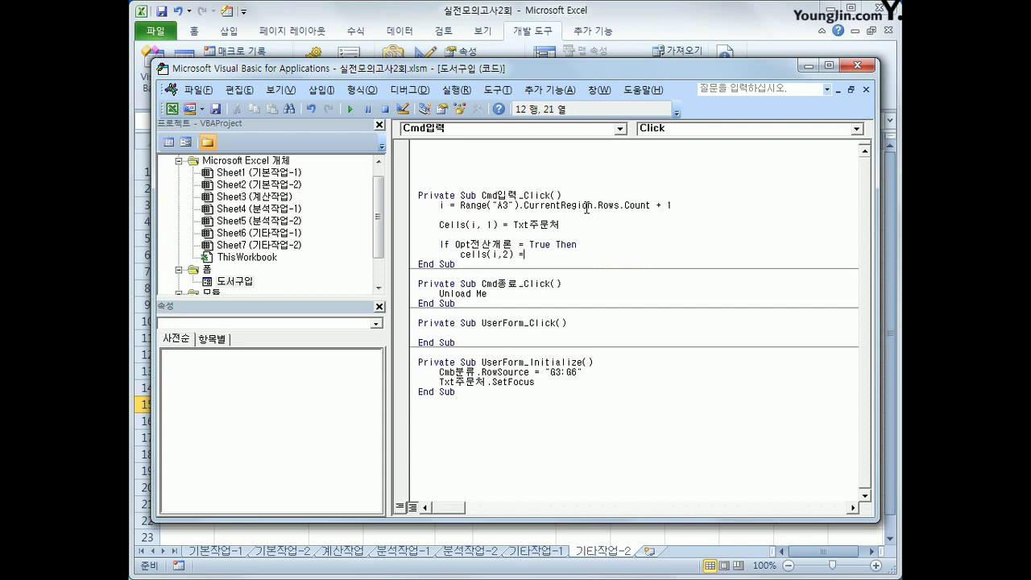
type("\"")
type("전산개로")
type("ㄴ\"")
key("Return")
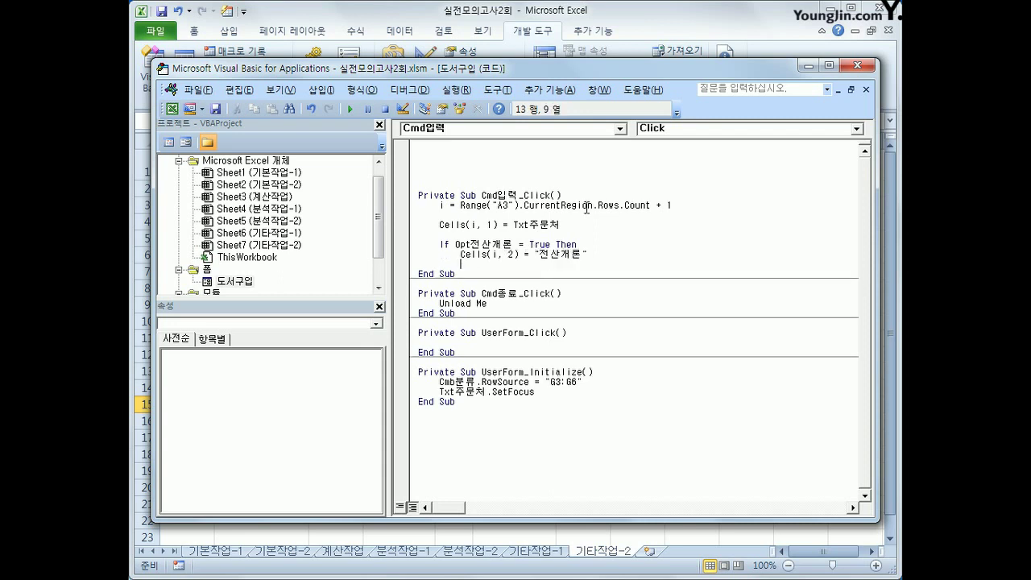
type("도서선택 = 20000")
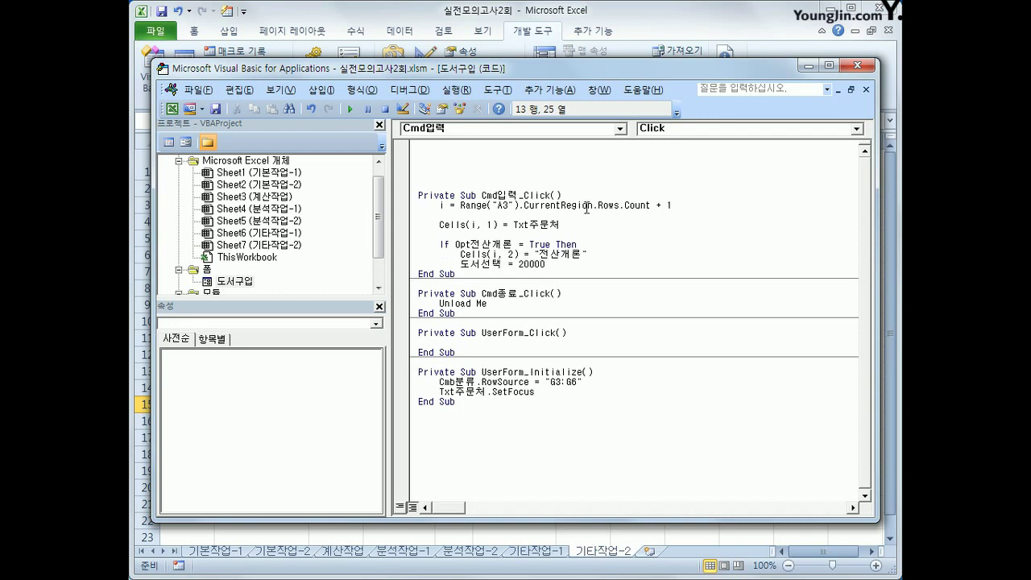
- Add the condition ElseIf Opt논리회로 = True Then below the 전산개론 branch
key("Return")
key("BackSpace")
type("els")
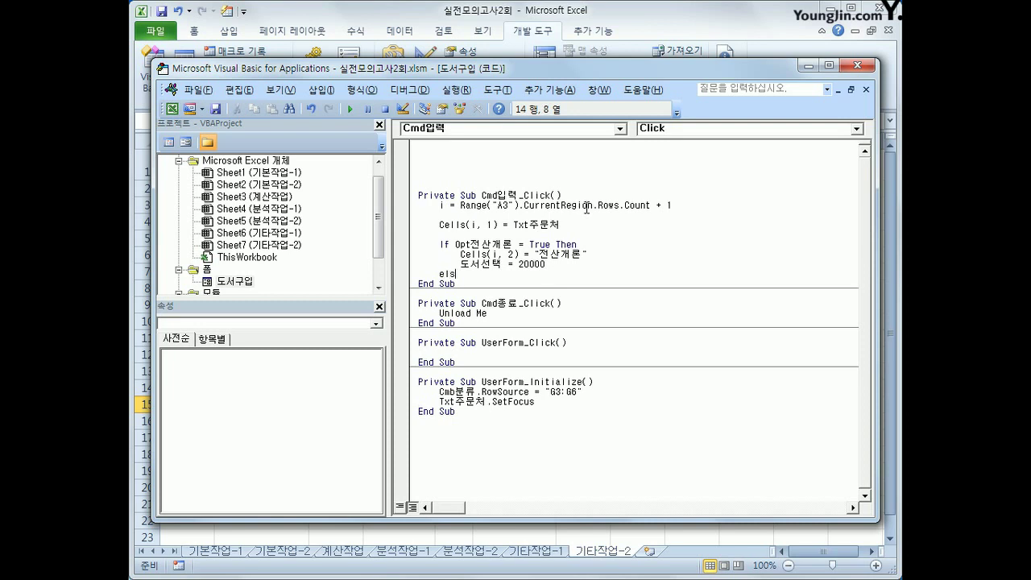
type("eif ")
type("opt")
type("논리합")
type("로 =")
type("true then")
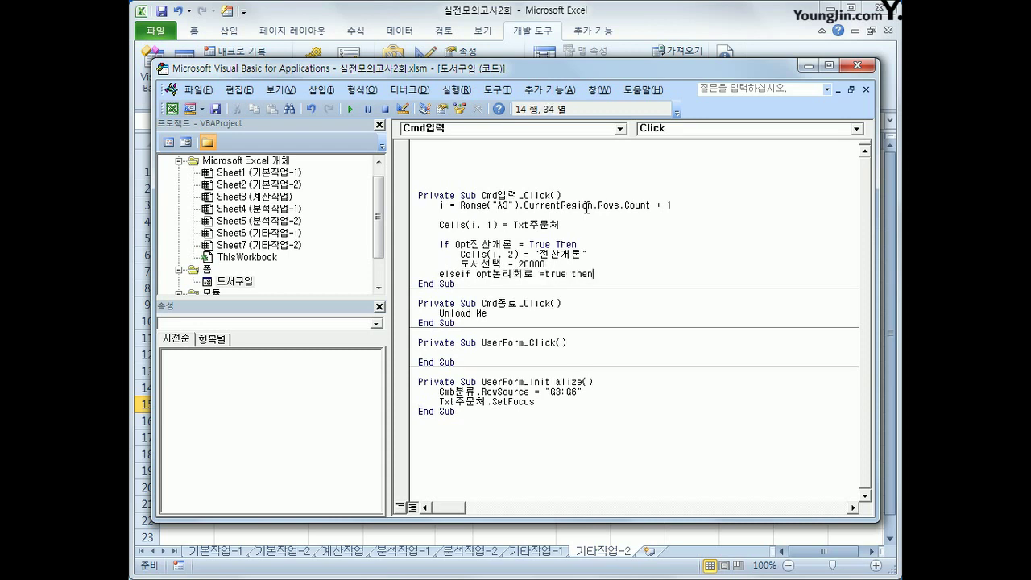
key("Return")
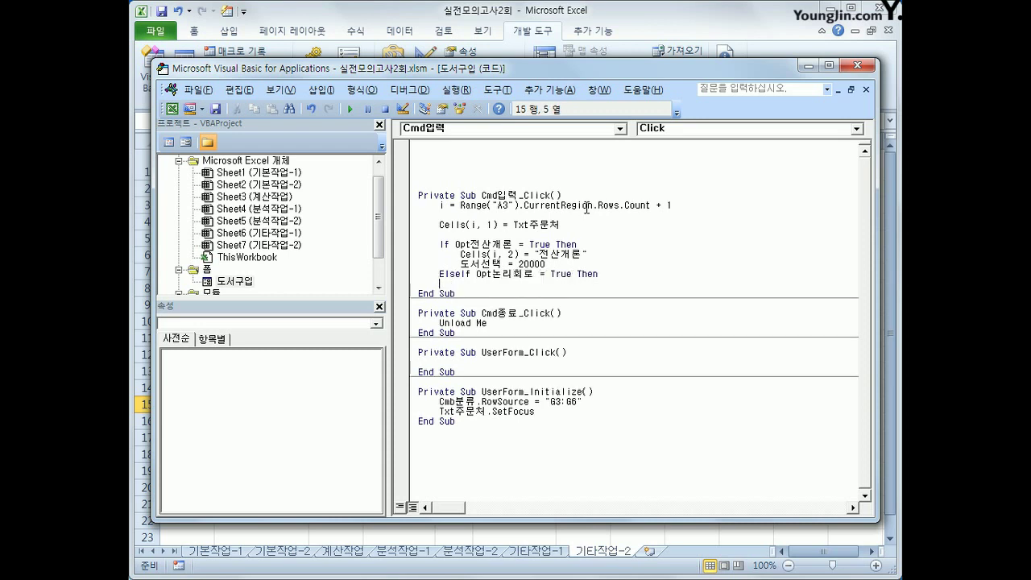
- Copy the 전산개론 branch's two assignments together with the ElseIf line and paste them below the ElseIf condition
key("Up")
key("Up")
key("Up")
key("shift+Down")
key("shift+Down")
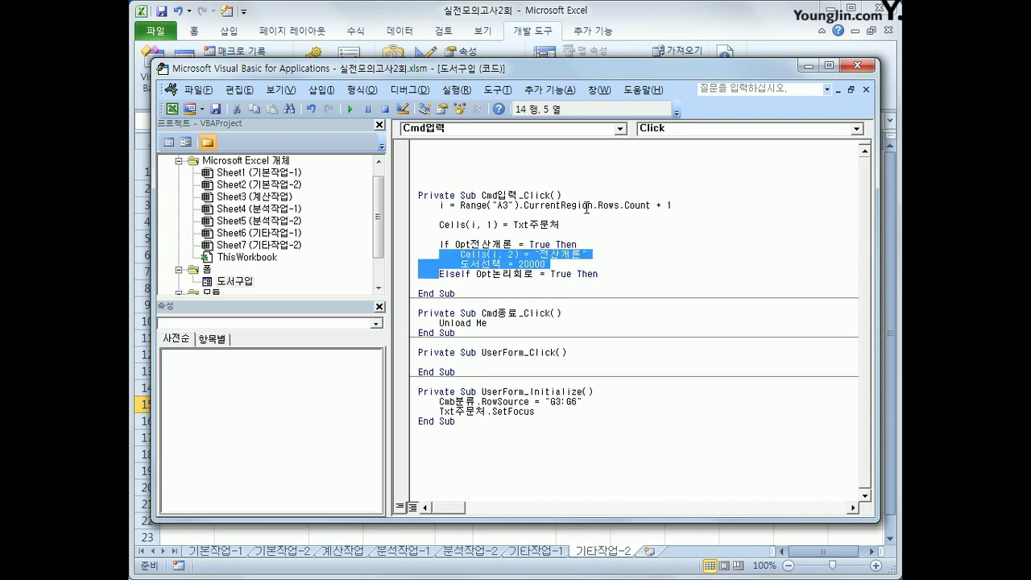
key("shift+Up")
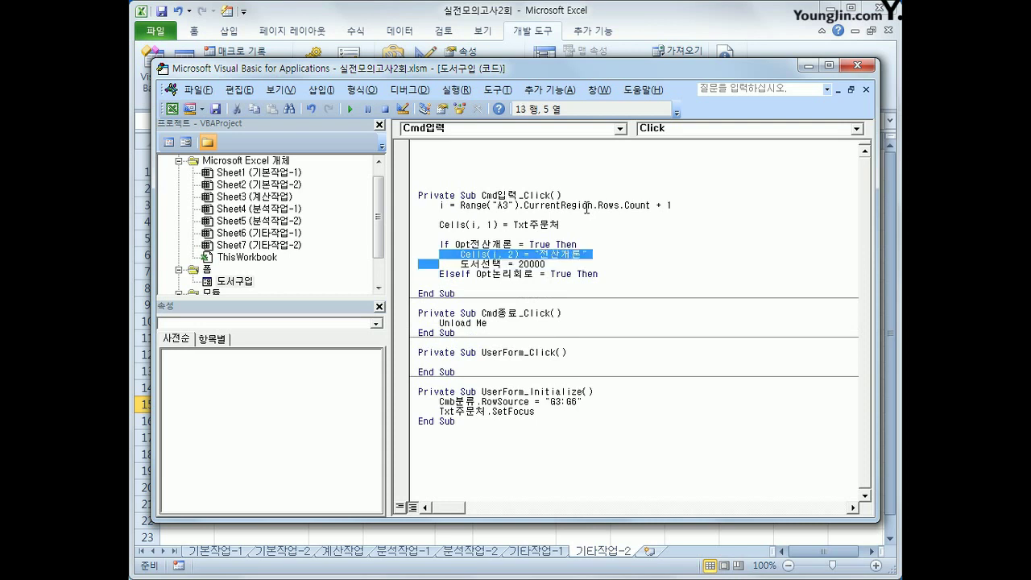
key("shift+Down")
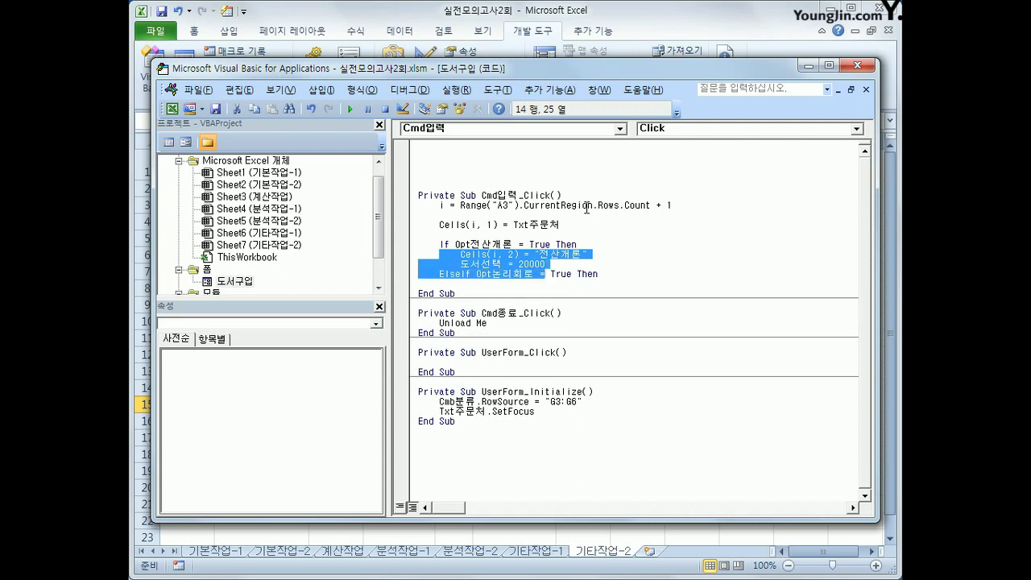
key("shift+End")
key("ctrl+c")
key("Down")
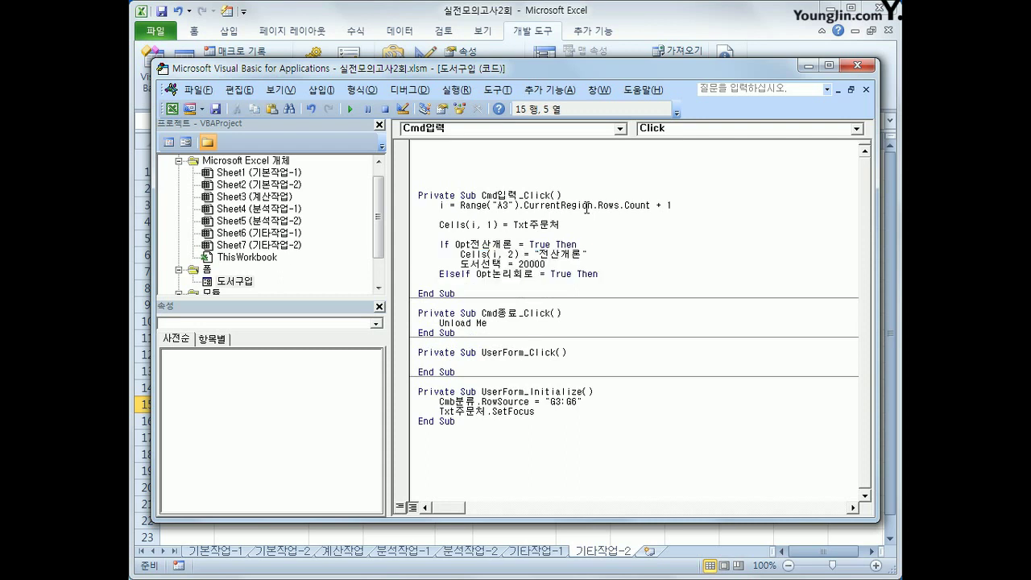
key("ctrl+v")
- In the pasted ElseIf branch, change the book name to "논리회로" and the 도서선택 amount to 25000
key("Up")
key("Up")
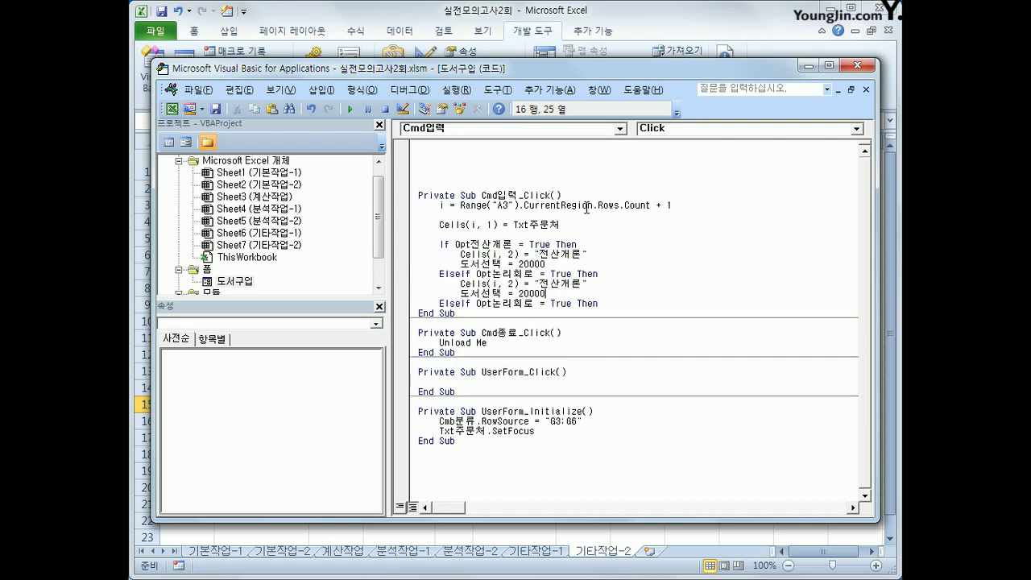
key("Left")
key("Left")
key("Left")
key("Left")
key("Left")
type("논리회로")
key("Delete")
key("Delete")
key("Delete")
key("Delete")
key("Down")
key("Left")
key("Left")
key("Left")
key("Left")
key("Delete")
type("5")
- Shorten the pasted second ElseIf line to a plain Else
key("Down")
key("Left")
key("Left")
key("Left")
key("Left")
key("Left")
key("Left")
key("Left")
key("Left")
key("Left")
key("Left")
key("shift+End")
key("Delete")
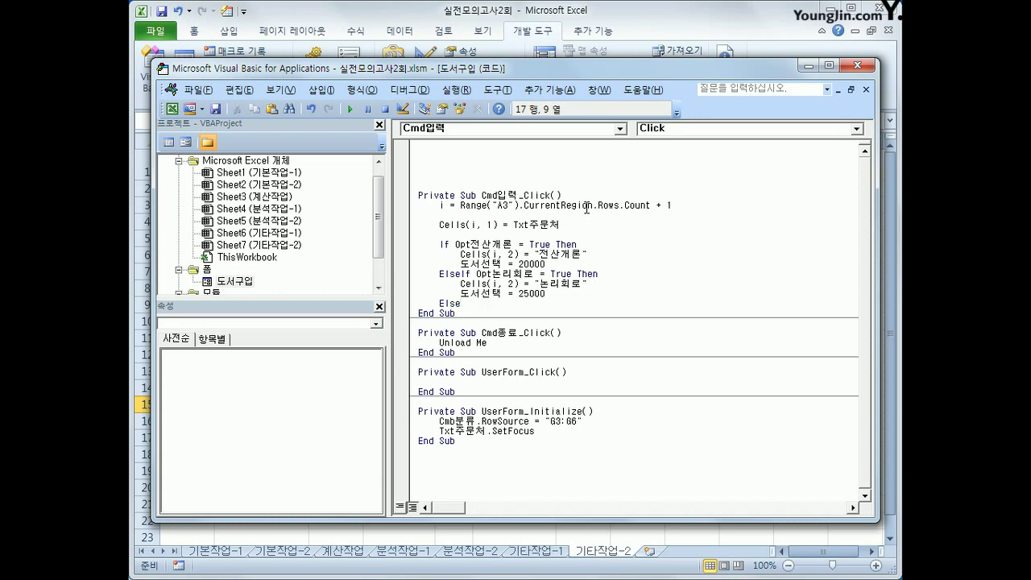
- Copy the 논리회로 branch's two assignment lines and paste them, indented, under Else
key("Up")
key("Up")
key("shift+Down")
key("shift+End")
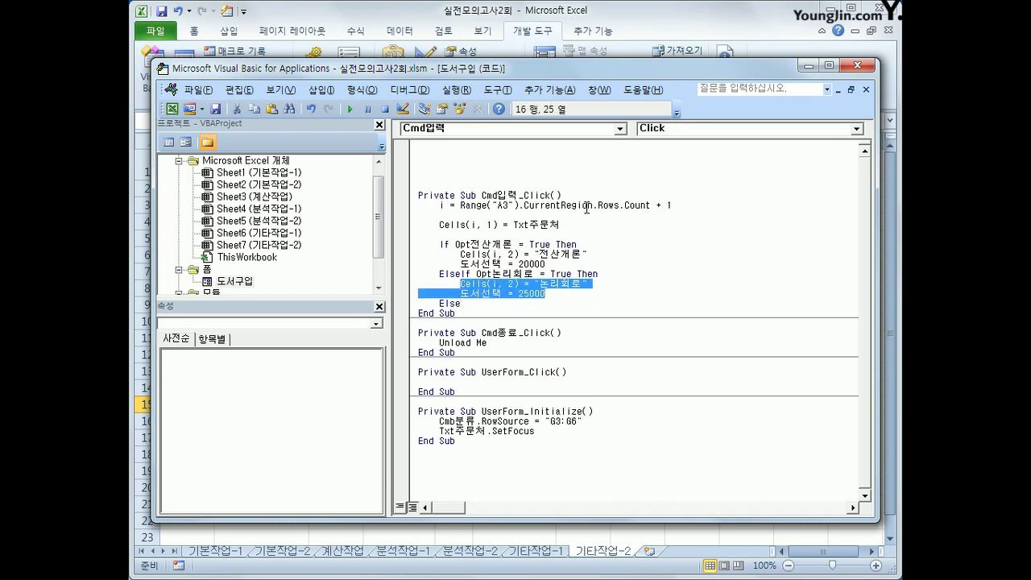
key("ctrl+c")
key("Down")
key("Return")
key("Tab")
key("ctrl+v")
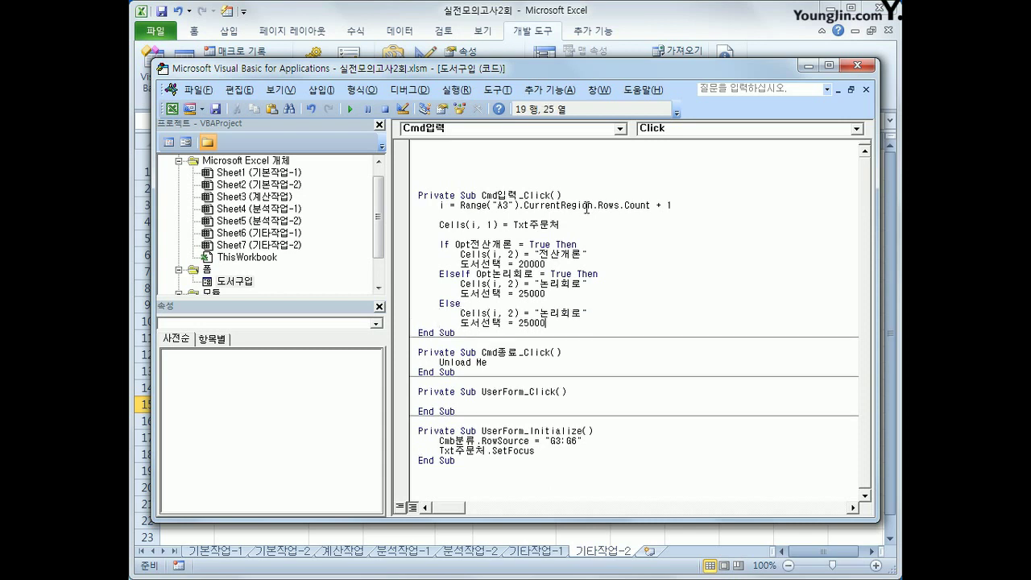
- Change the book name assigned to Cells(i, 2) in the Else branch to "알고리즘"
key("Up")
key("shift+Right")
key("shift+Right")
key("shift+Right")
key("shift+Right")
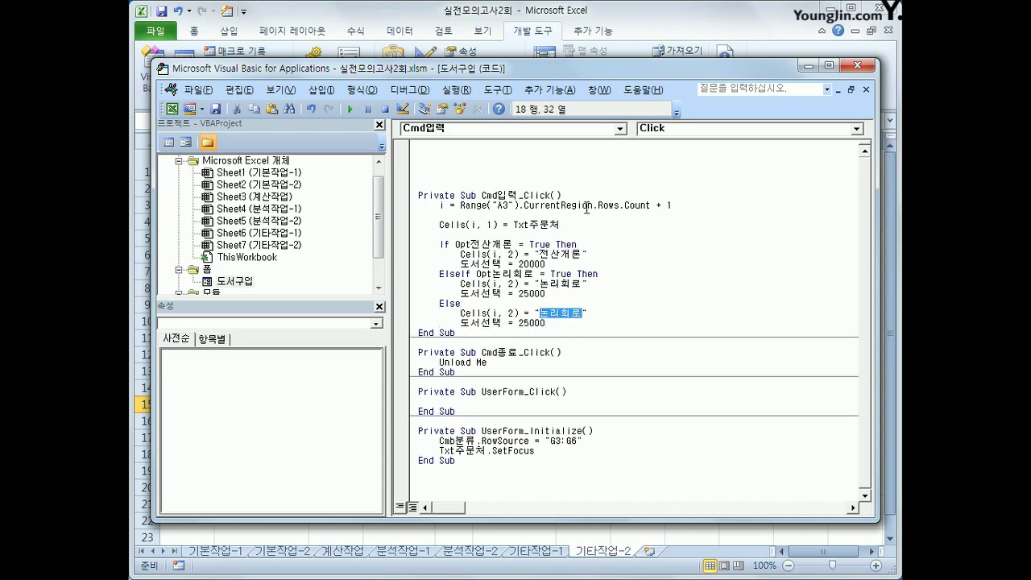
type("ㅇ")
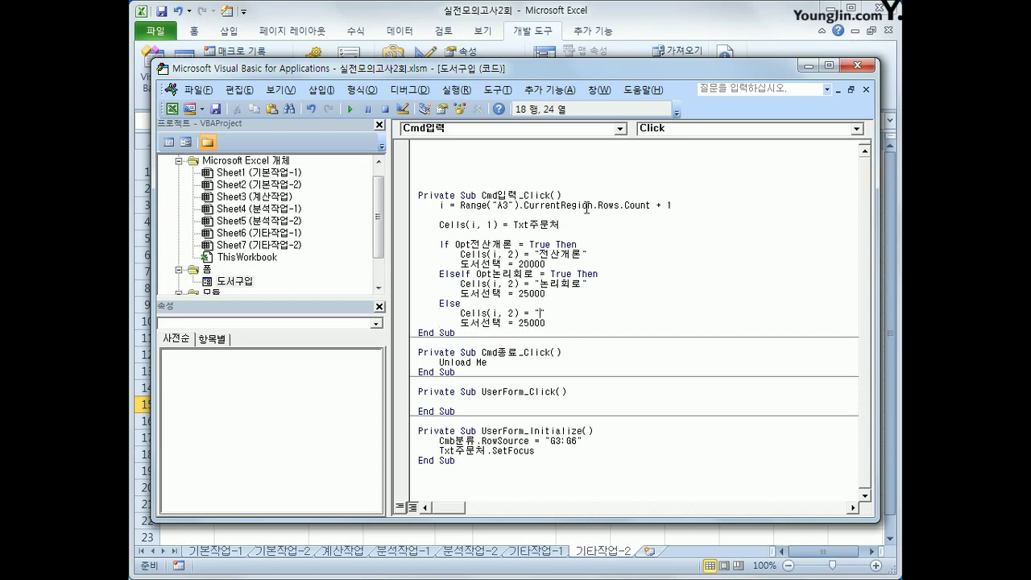
type("알고리즘")
- Set the 도서선택 amount in the 알고리즘 branch to 30000
key("Down")
key("shift+Left")
key("shift+Left")
key("shift+Left")
key("shift+Left")
key("shift+Left")
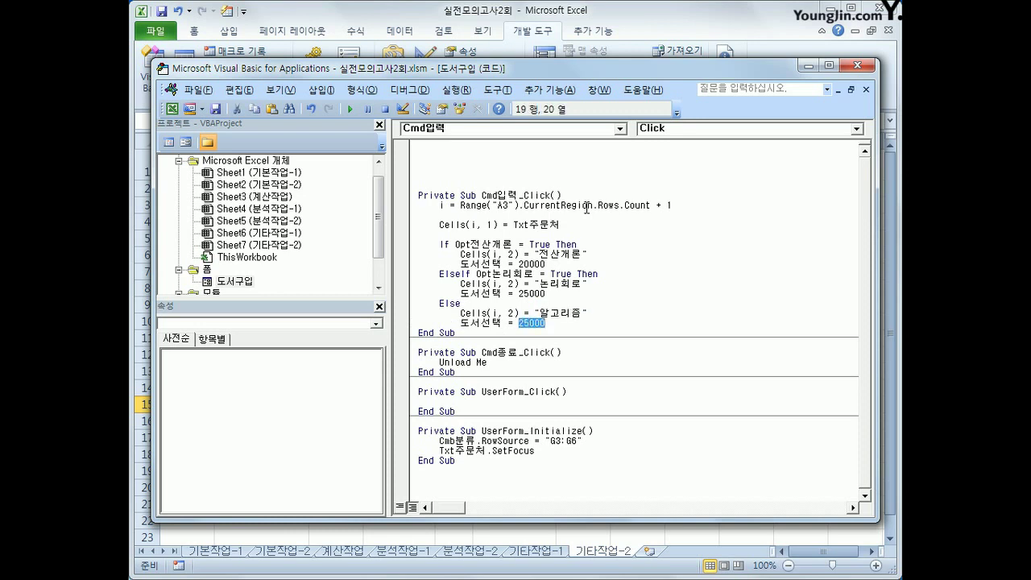
type("30000")
key("Return")
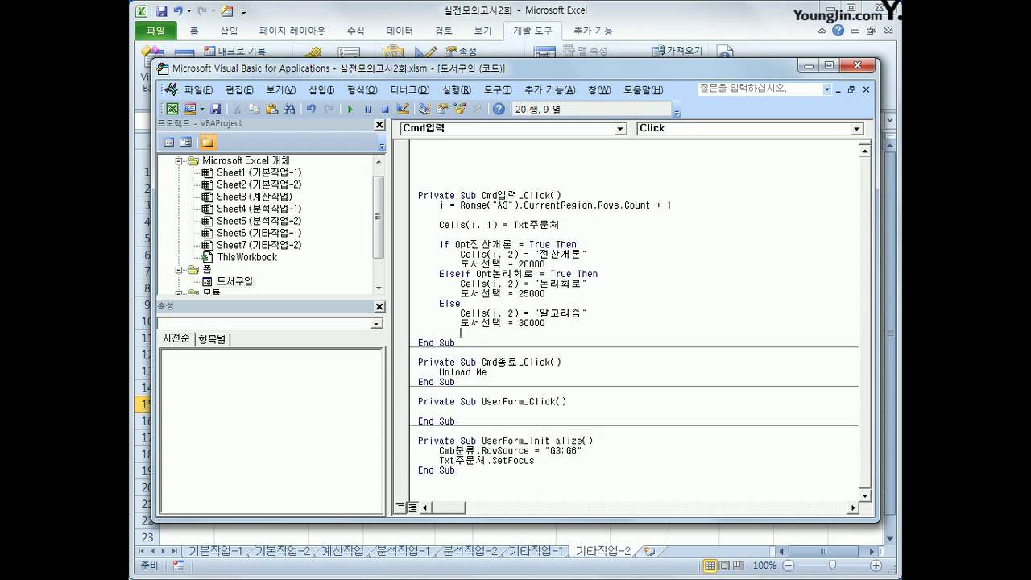
- Close the book selection block with an End If aligned to its If, followed by a blank line
key("BackSpace")
type("end if")
key("Return")
key("Return")
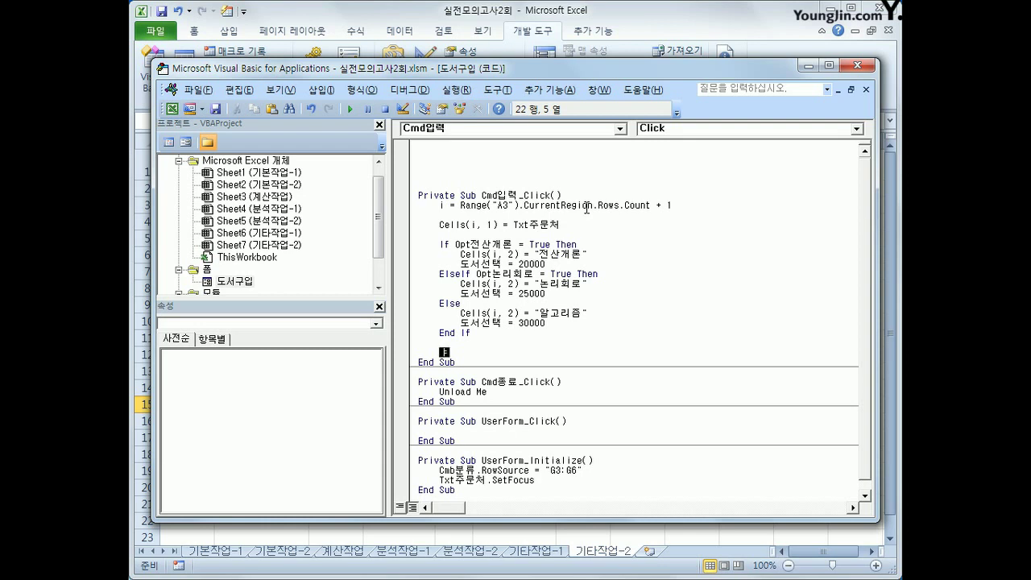
- Start an If block testing Chk기출문제 = True that assigns 2000 to 기출문제
type("if ")
type("O")
type("hk")
type("기출문제 ")
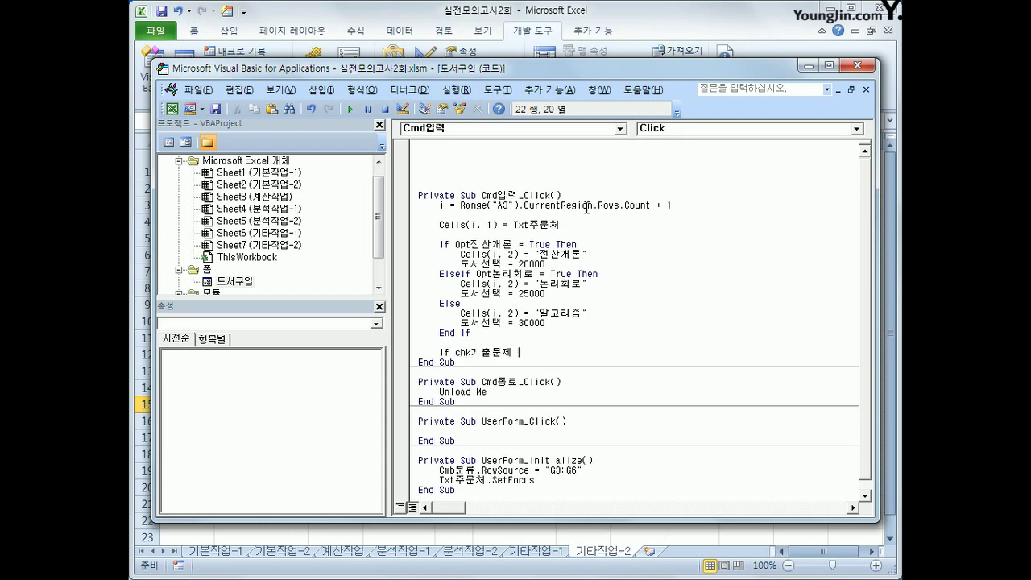
type("=t")
type("ue then")
key("Return")
key("Tab")
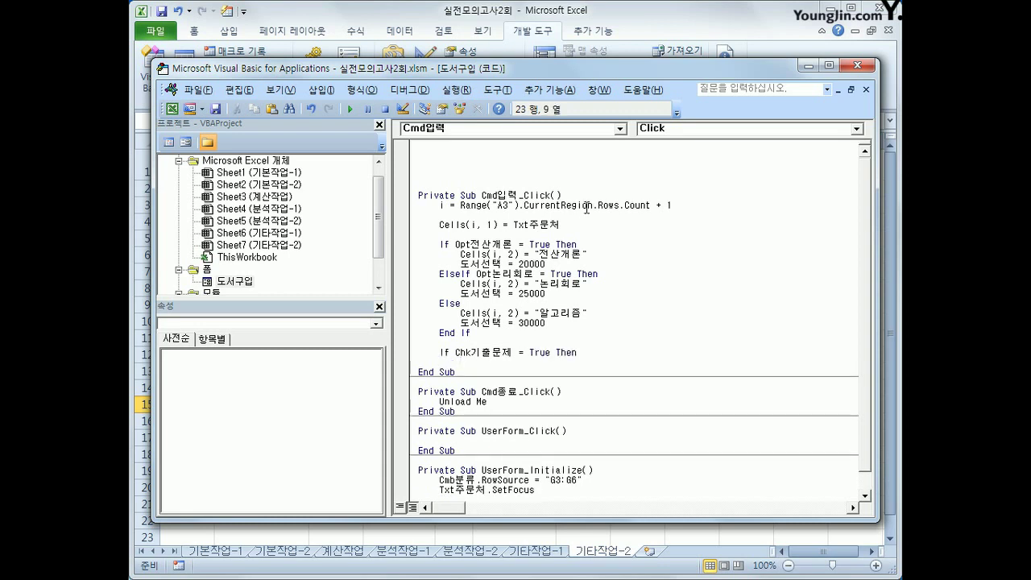
type("기출문제 = 2")
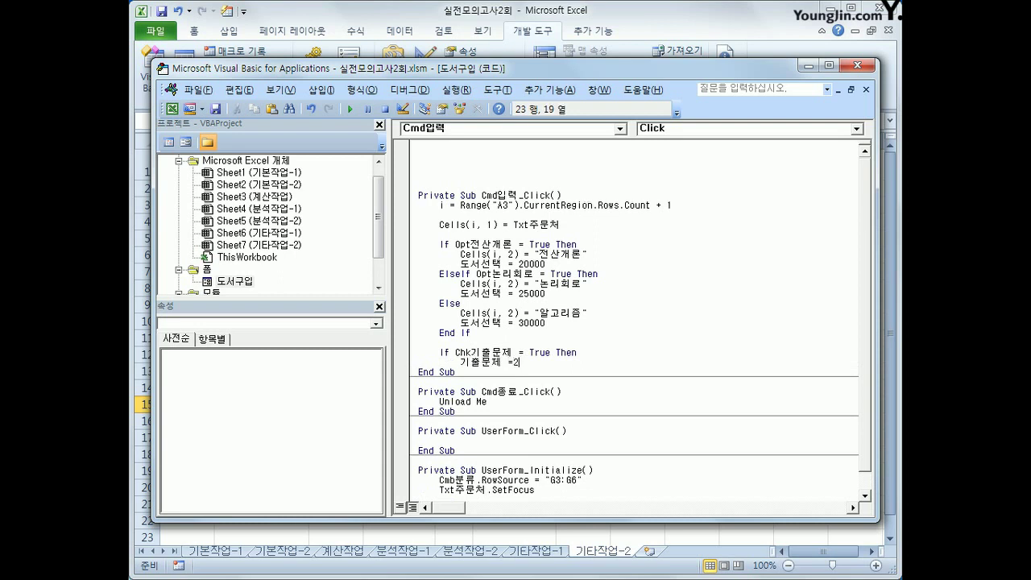
type("000")
key("Return")
- Add an Else branch assigning 0 to 기출문제 and close the block with End If
key("BackSpace")
type("en")
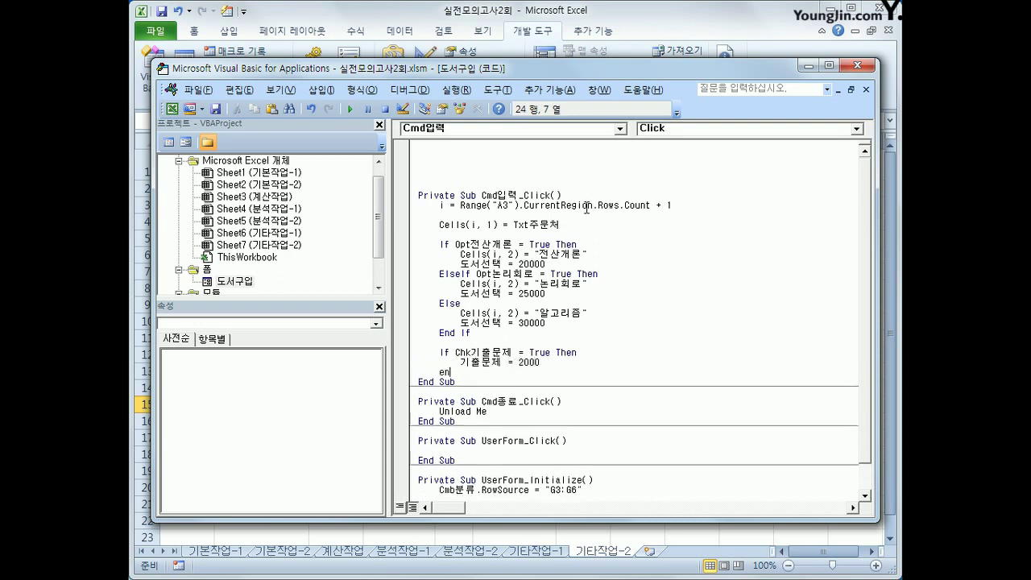
type("d")
key("BackSpace")
key("BackSpace")
key("BackSpace")
type("lse")
key("Return")
key("Tab")
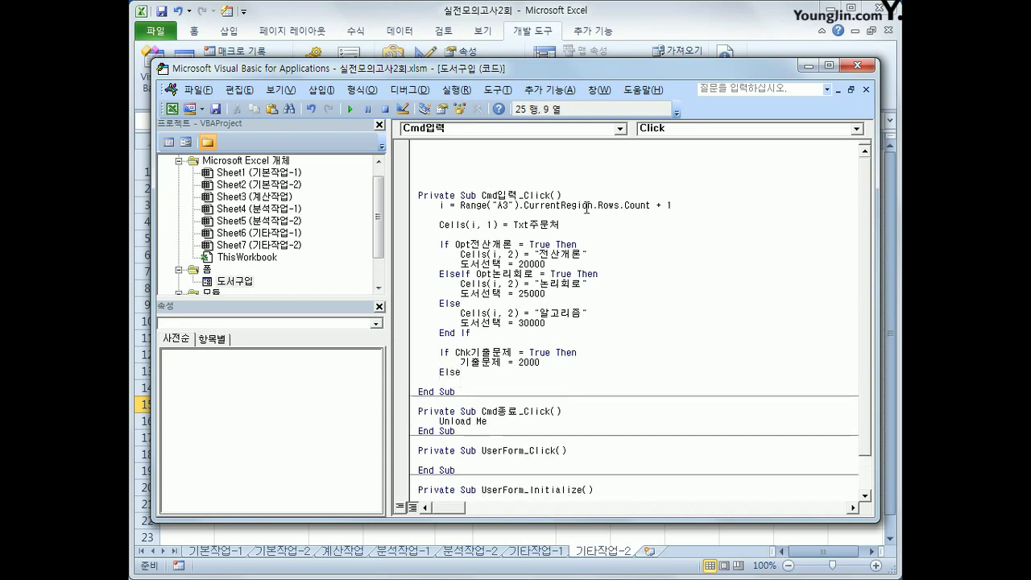
type("기출문제 = 0")
key("Return")
key("BackSpace")
key("BackSpace")
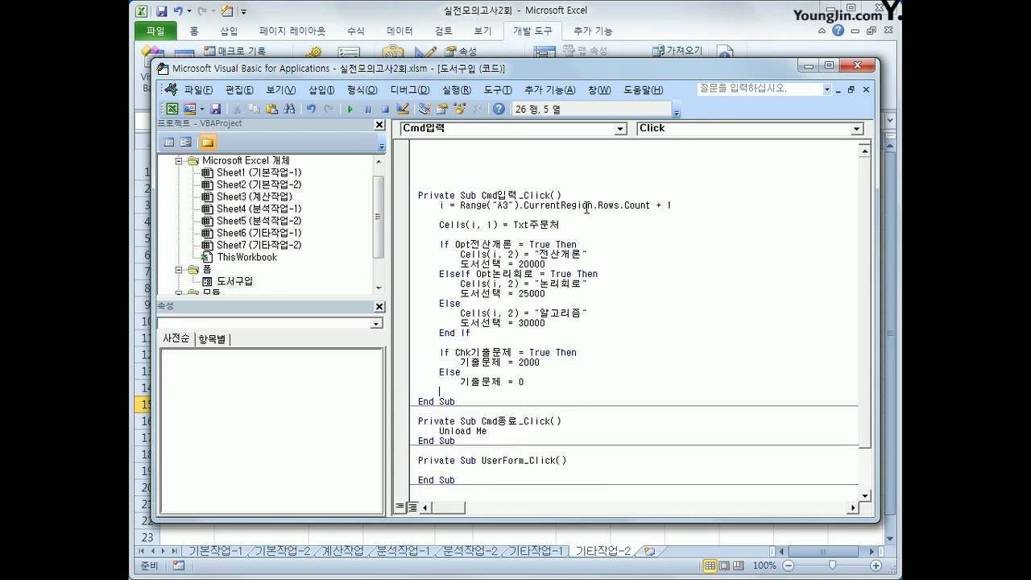
type("end if")
key("Return")
key("Return")
- Start another If block testing Chk모의고사 = True that assigns 1500 to 모의고사
type("if")
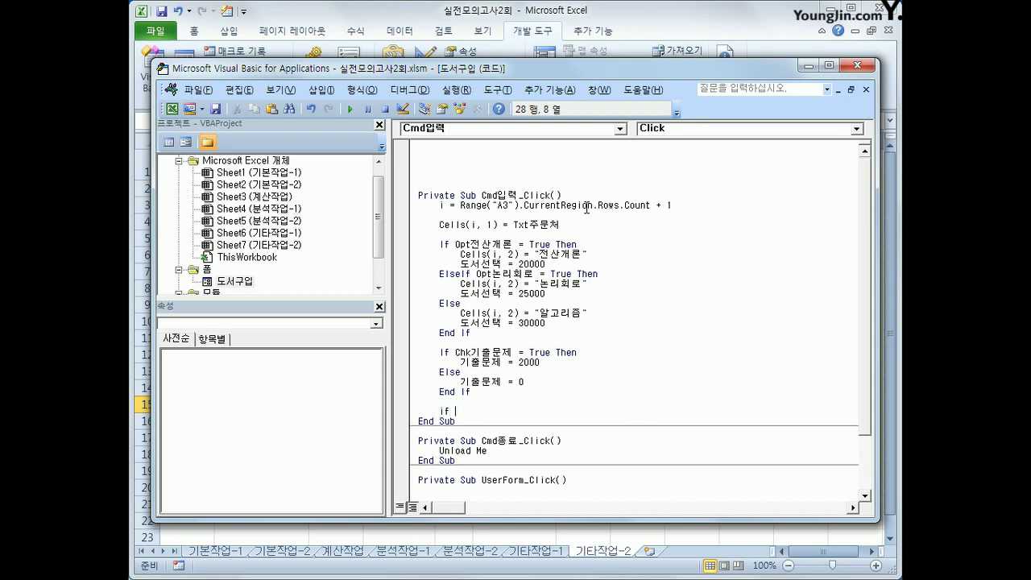
type(" chk모의고사 =true")
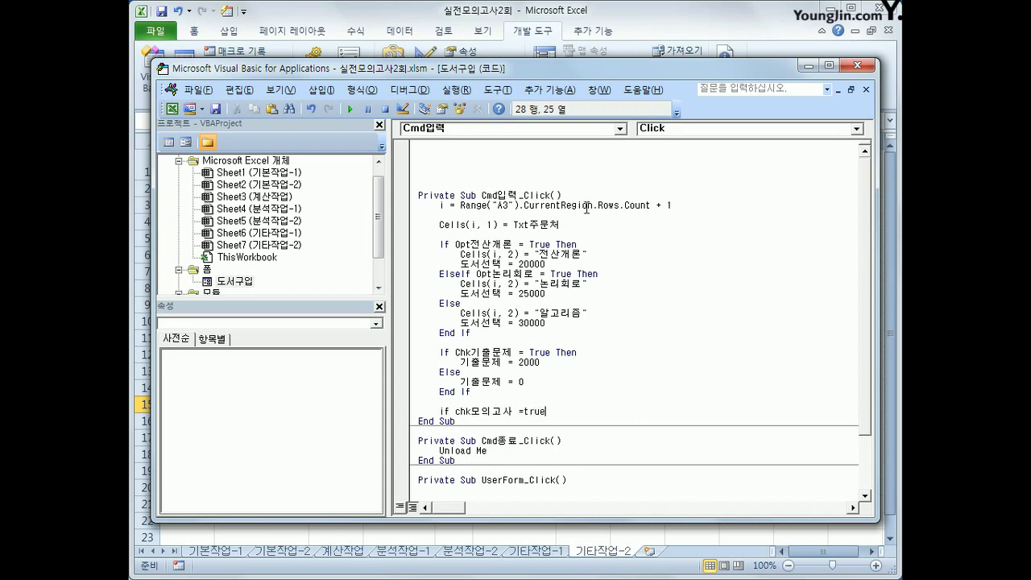
type("Then")
key("Return")
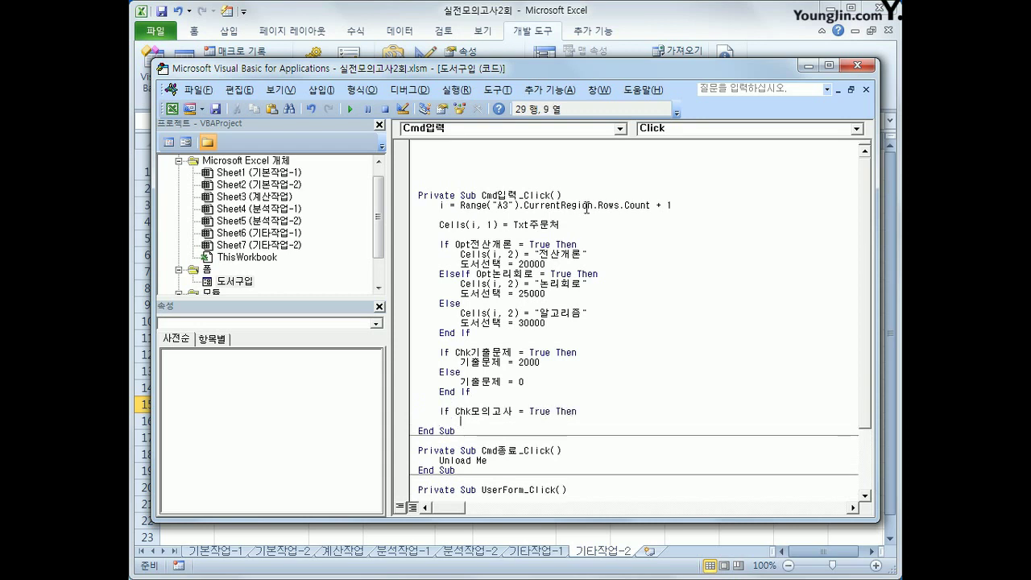
type("모의고사 = ")
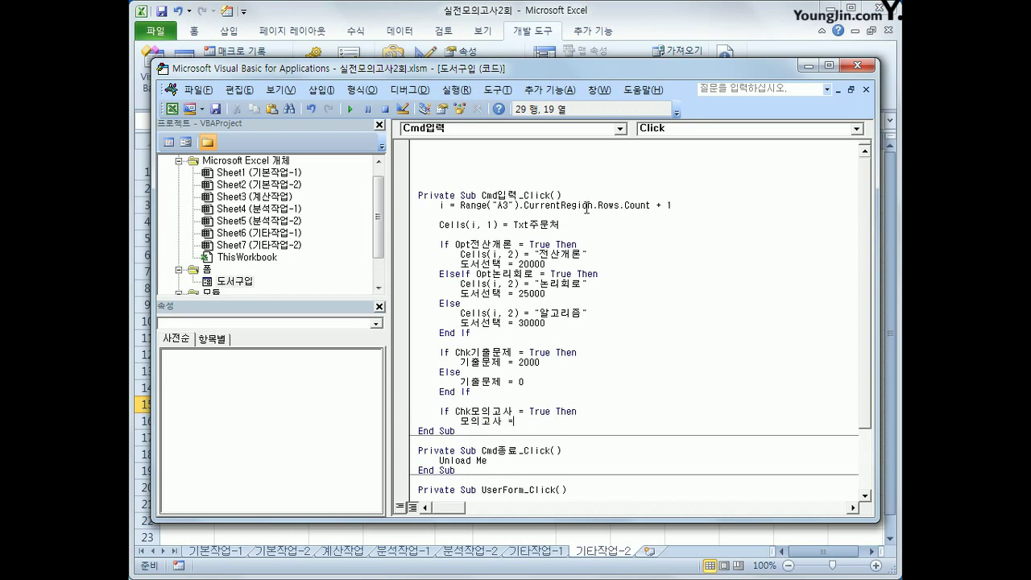
type("1500")
key("Return")
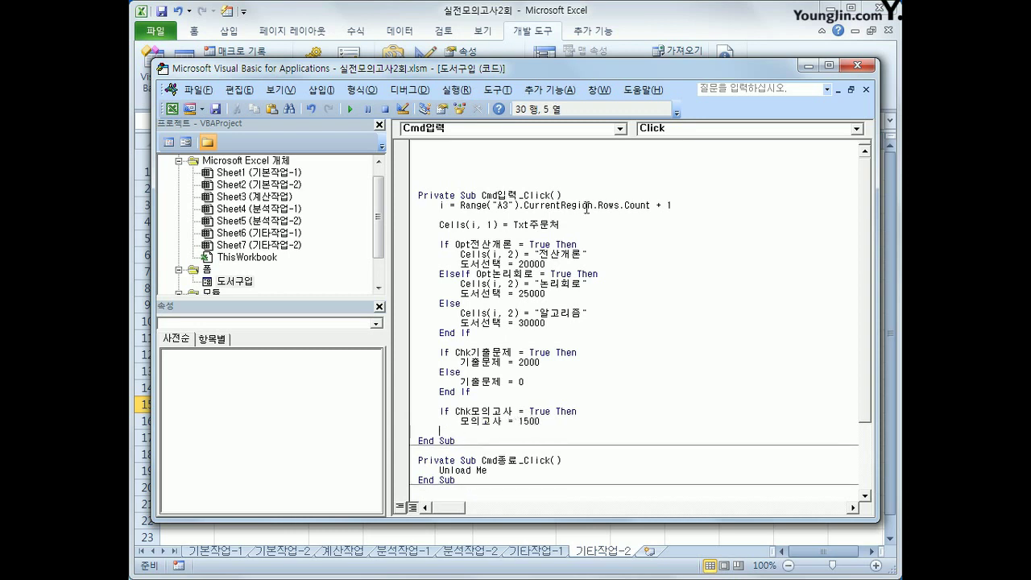
- Add an Else branch assigning 0 to 모의고사 and close the block with End If
type("ㄷ")
key("BackSpace")
type("else")
key("Return")
key("Tab")
type("모의고사 ")
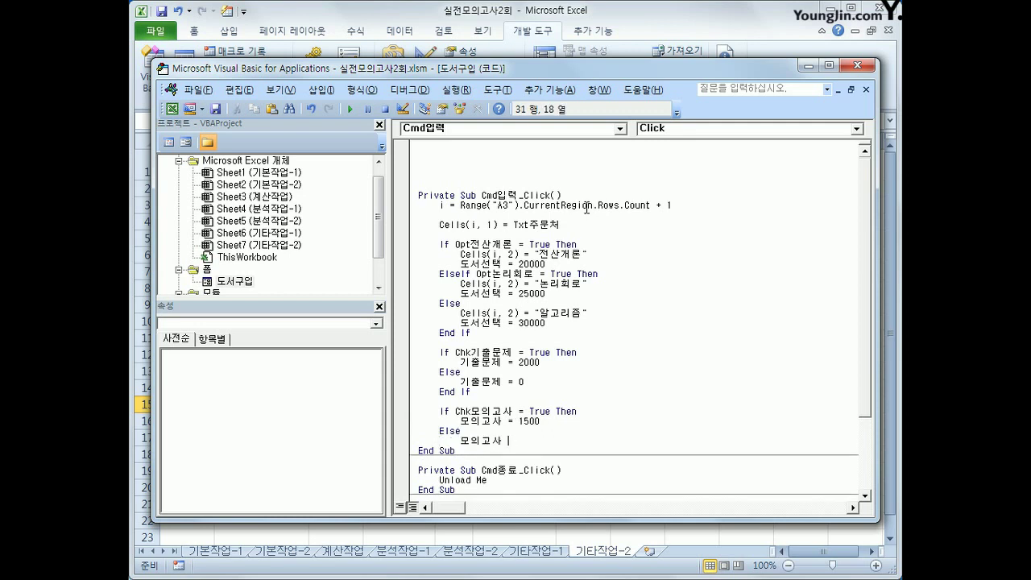
type("= 0")
key("Return")
key("BackSpace")
type("end if")
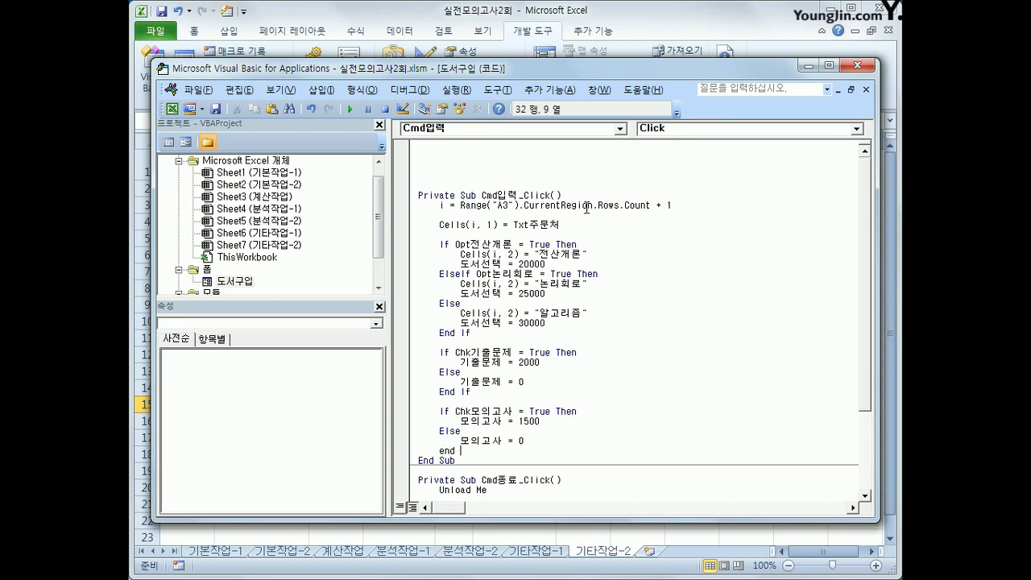
key("Return")
key("Return")
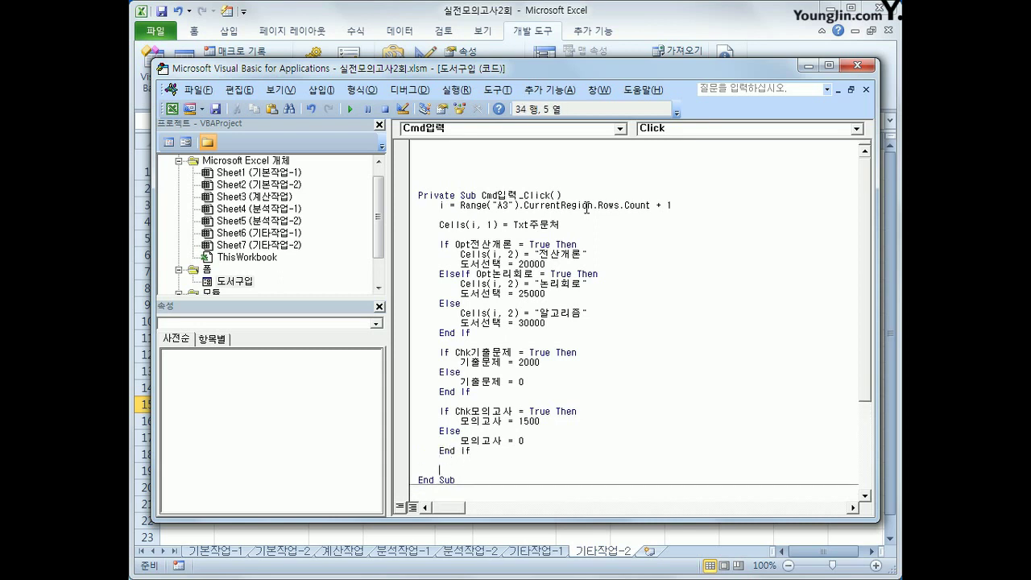
- Below the If blocks, assign the sum 도서선택 + 기출문제 + 모의고사 to Cells(i, 3)
type("cell")
key("BackSpace")
key("BackSpace")
key("BackSpace")
key("BackSpace")
type("cells(i,3")
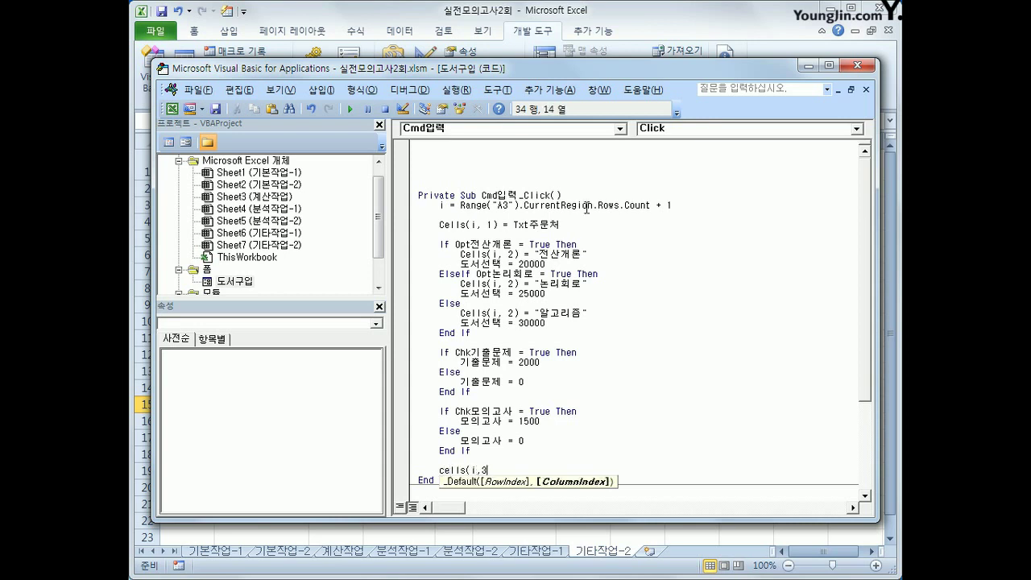
type(" ) ")
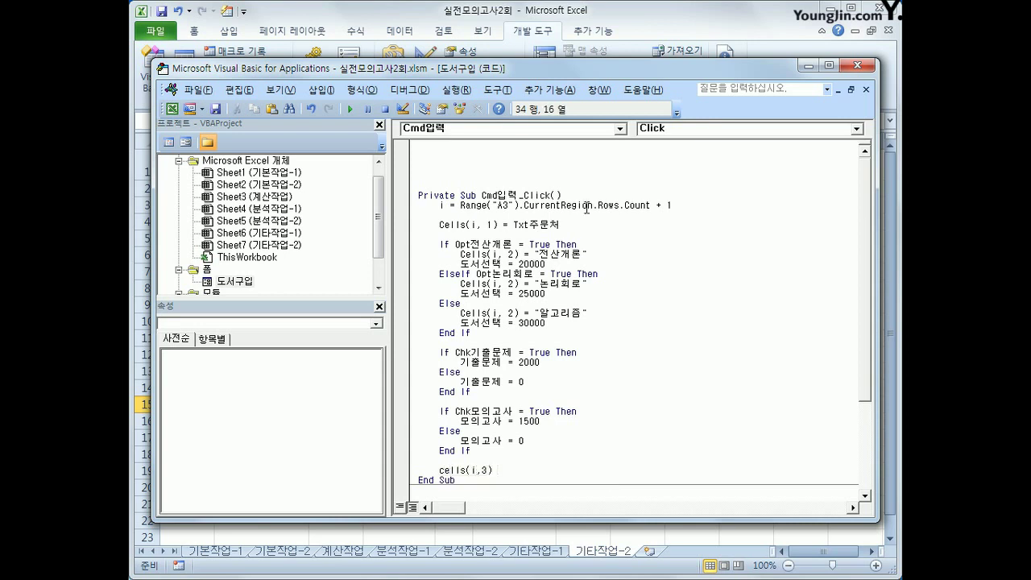
type("= 도서선택 + 기출문제 + 모의고사")
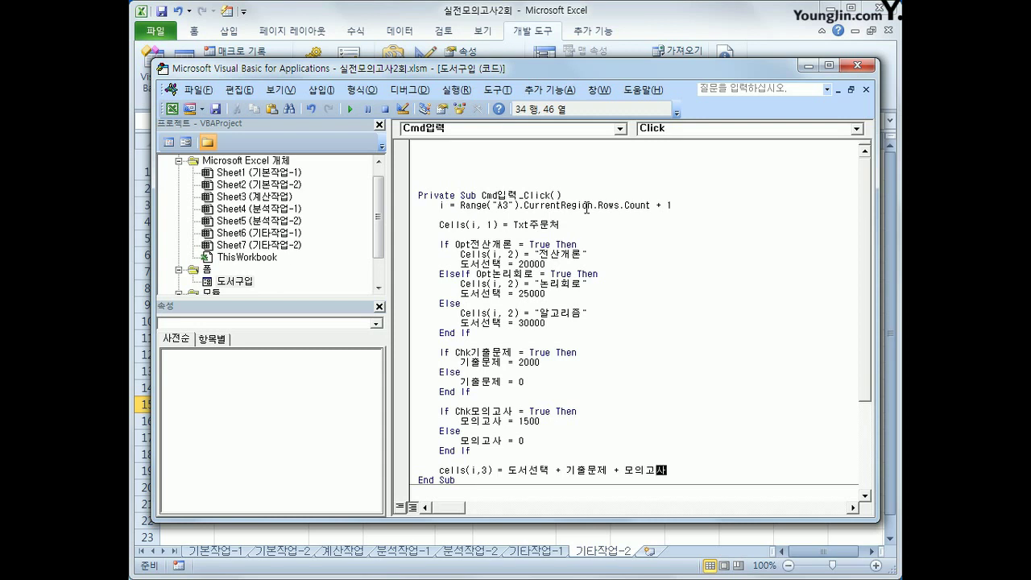
key("Return")
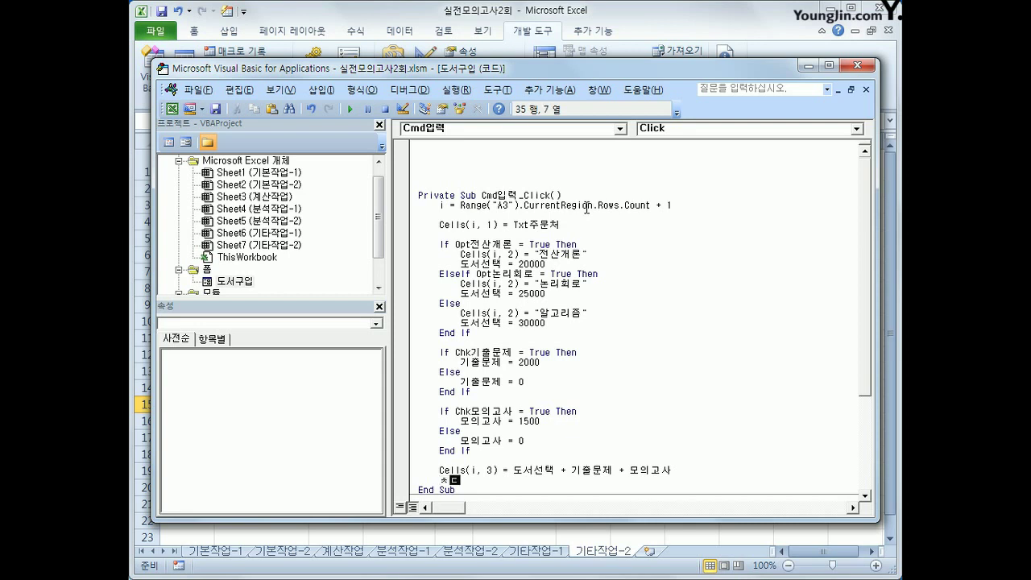
- Add a line assigning Cmb분류 to Cells(i, 4)
type("cells(i,")
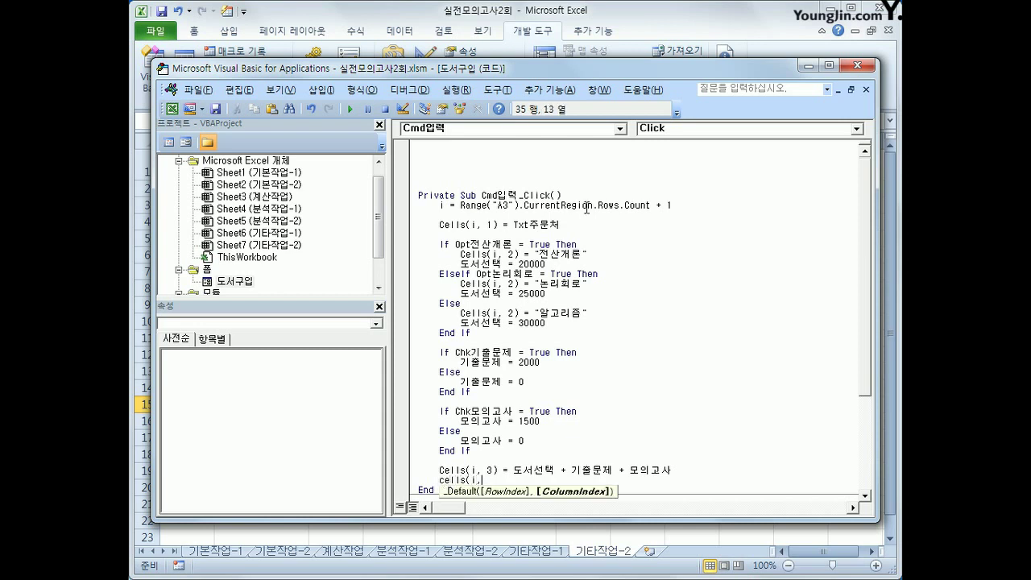
type("4) =")
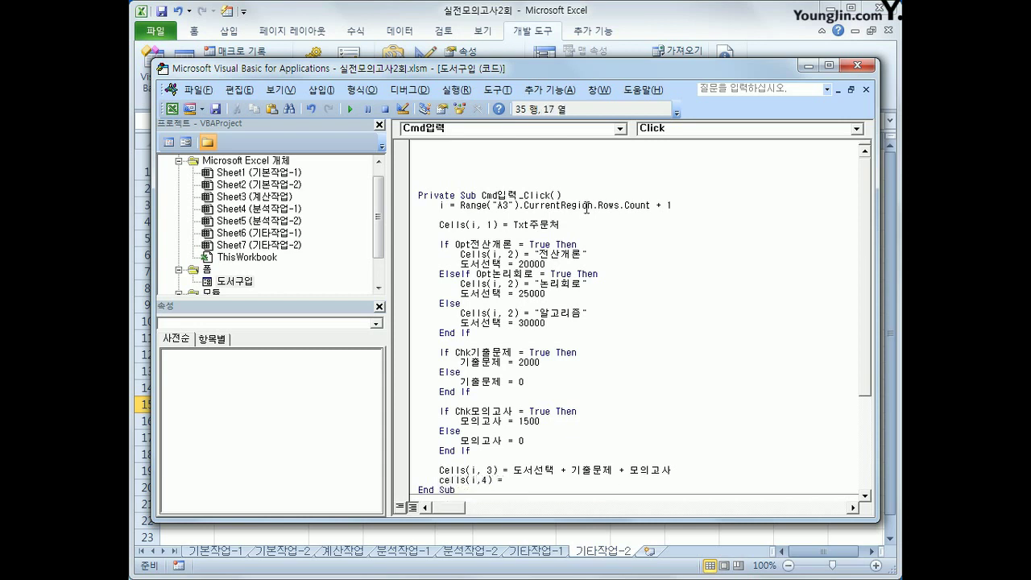
type("ㅊ")
key("BackSpace")
key("Hangul")
type("cmb")
key("Hangul")
type("분류")
key("Return")
- Insert a blank line between the Cmd입력_Click declaration and the i = Range("A3") line
key("Up")
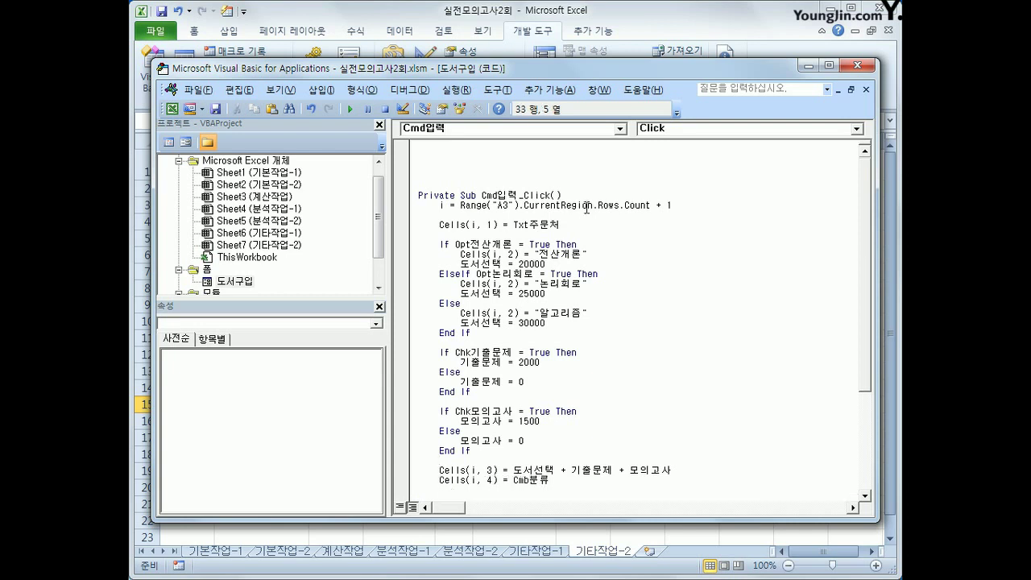
key("Up")
key("Up")
key("Up")
key("Up")
key("Up")
key("Up")
key("Up")
key("Up")
key("Up")
key("Up")
key("Up")
key("Up")
key("Up")
key("Up")
key("Up")
key("Up")
key("Up")
key("Up")
key("Up")
key("Up")
key("Return")
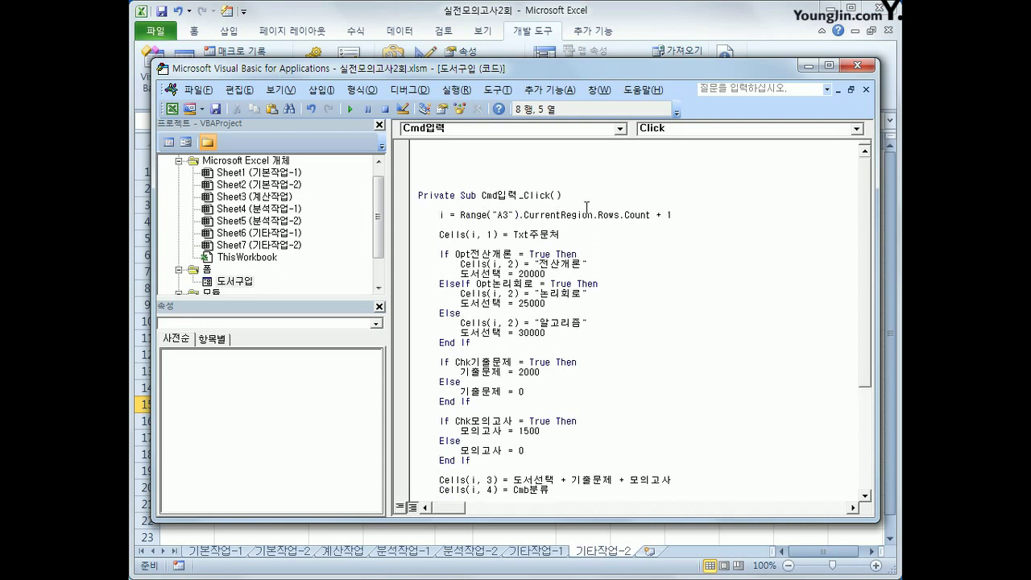
- Review the Cmd입력_Click code line by line, from the row calculation through the If blocks to the cell assignments
key("shift+End")
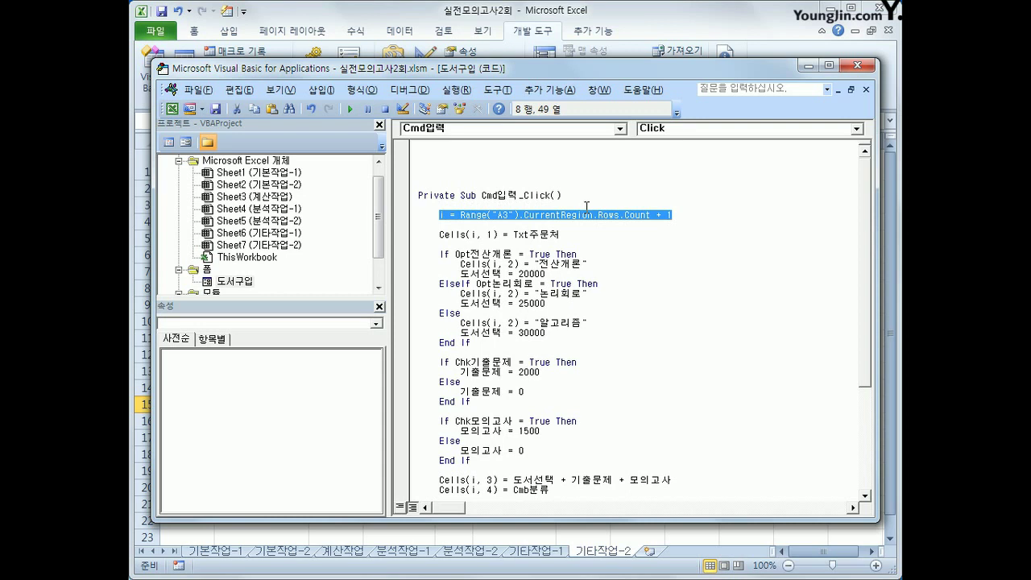
key("Down")
key("Down")
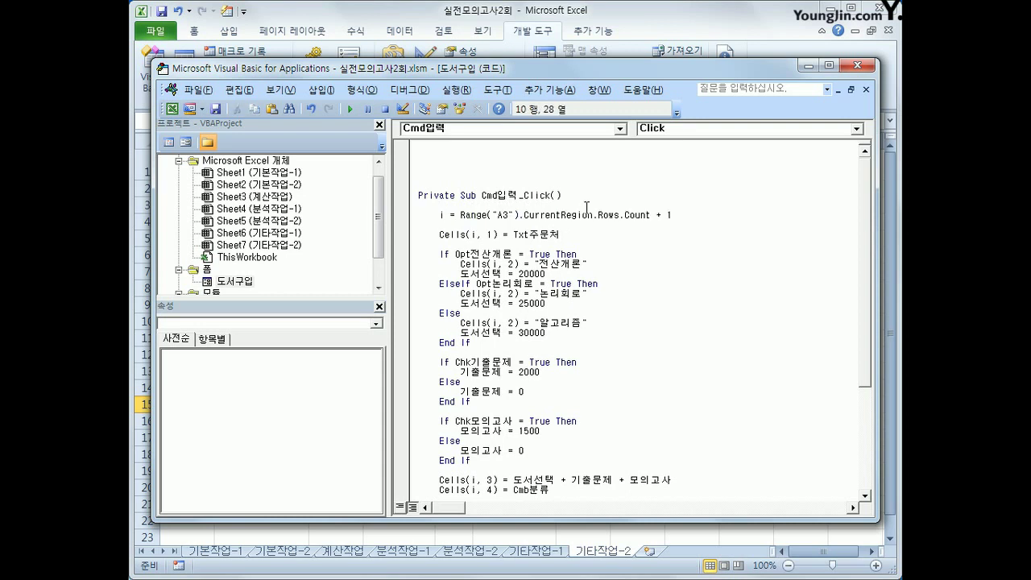
key("Down")
key("Down")
key("End")
key("Down")
key("End")
key("Down")
key("Down")
key("Down")
key("Down")
key("Down")
key("Down")
key("Up")
key("Up")
key("Up")
key("Up")
key("Up")
key("Down")
key("Down")
key("Down")
key("Down")
key("Down")
key("Down")
key("Down")
key("Down")
key("Down")
key("Down")
key("Down")
key("Down")
key("Down")
key("Down")
key("Down")
key("Down")
key("Down")
key("Down")
key("Down")
key("Down")
- Close the code editor and fill in the 도서구입 form with 주문처 영진, 분류 전공, book 전산개론 and supplement 기출문제
left_click(858, 64)
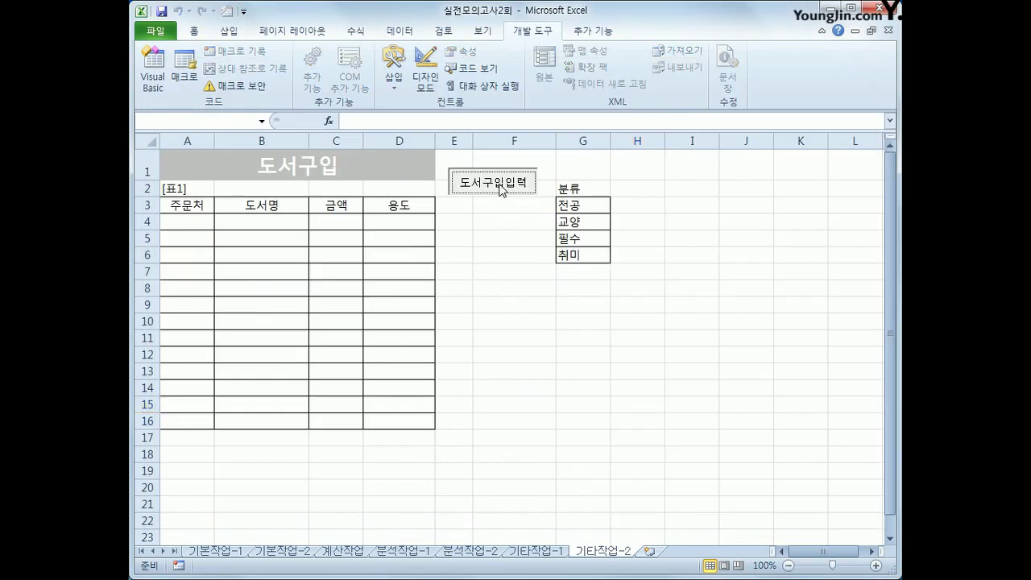
left_click(499, 187)
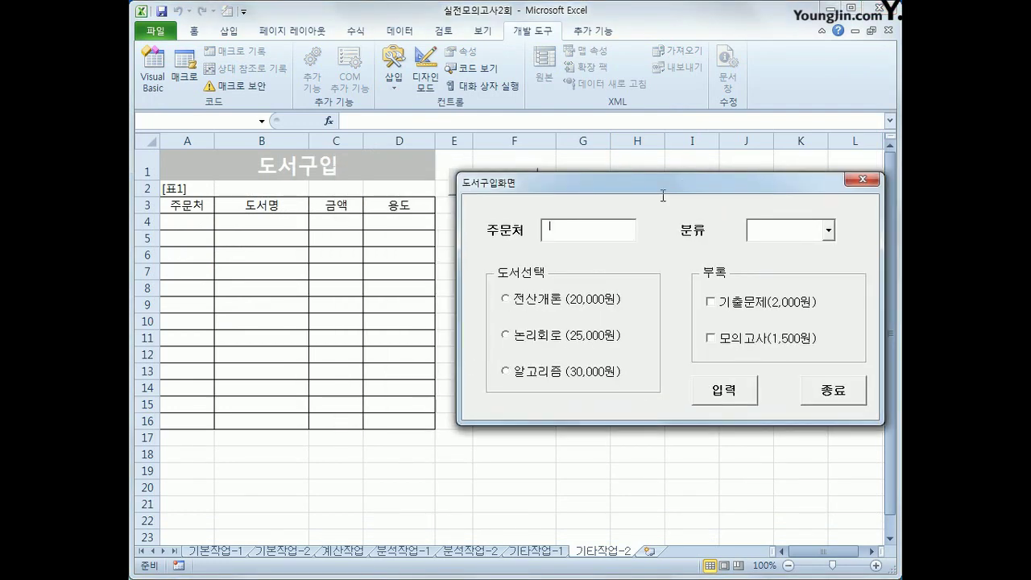
type("영진")
left_click(829, 233)
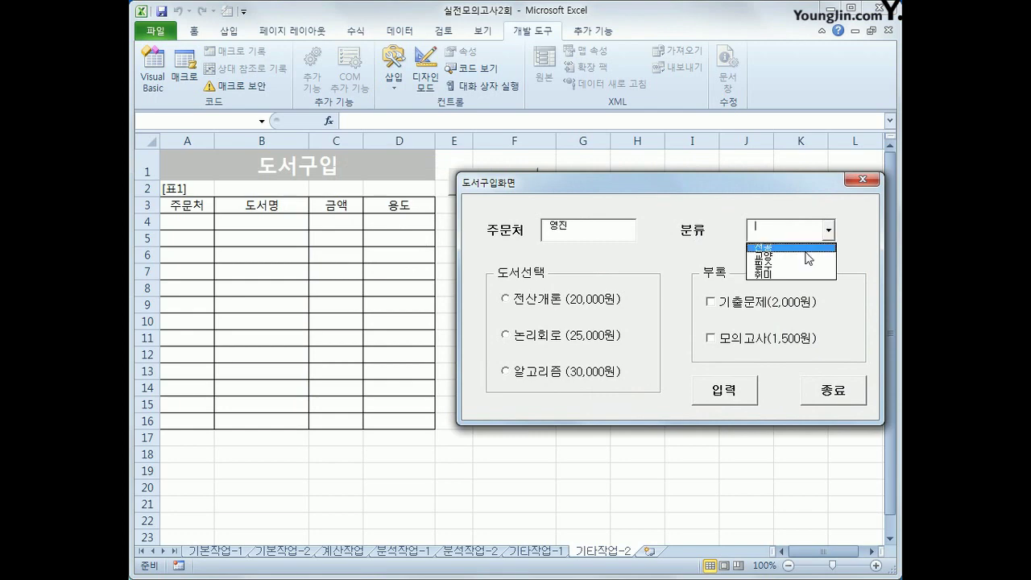
left_click(770, 287)
left_click(532, 307)
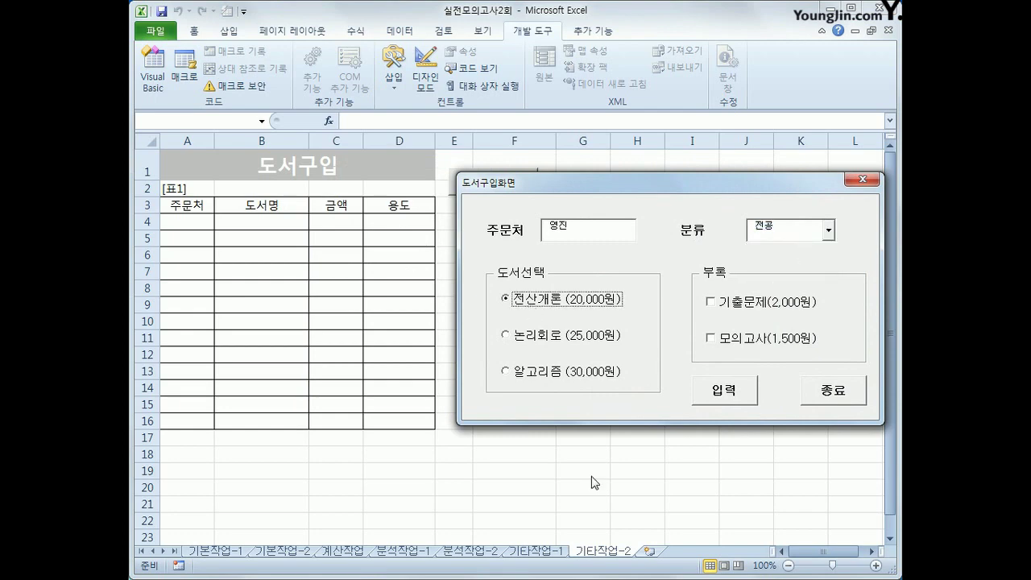
left_click(752, 306)
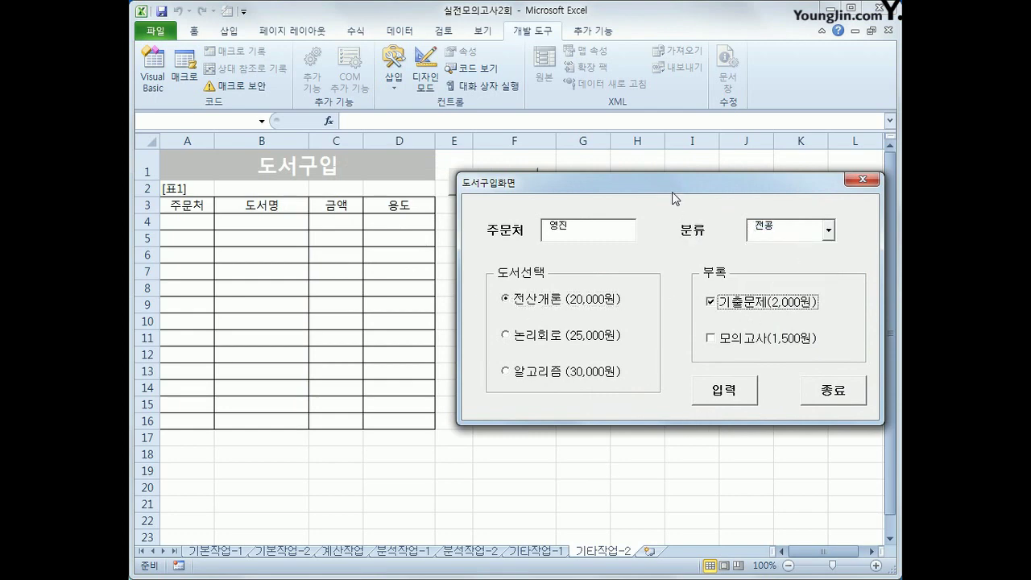
- Submit the test order to the sheet's table and close the 도서구입 form
left_click_drag(668, 176, 525, 269)
left_click(678, 376)
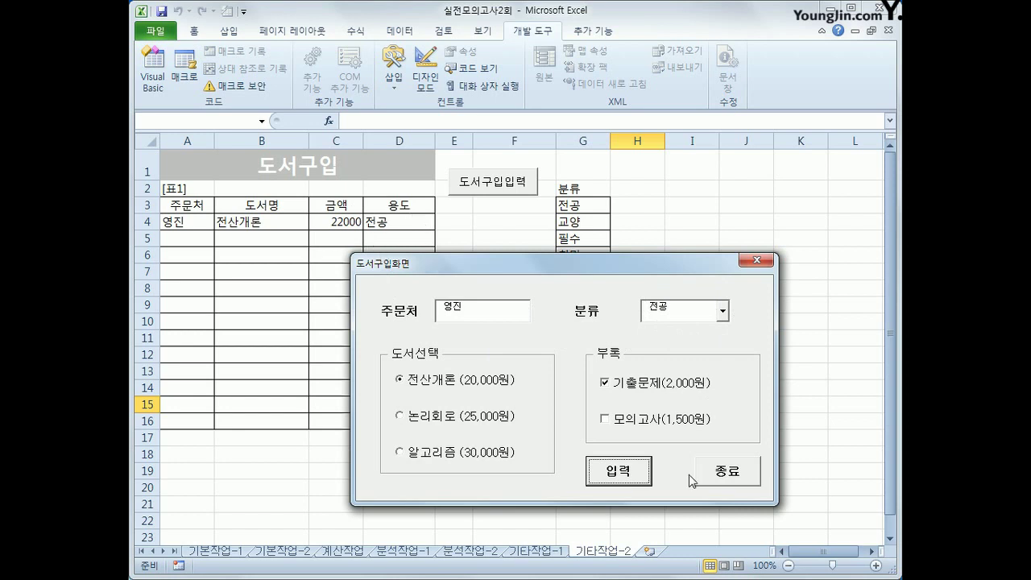
left_click(729, 474)
left_click(728, 457)
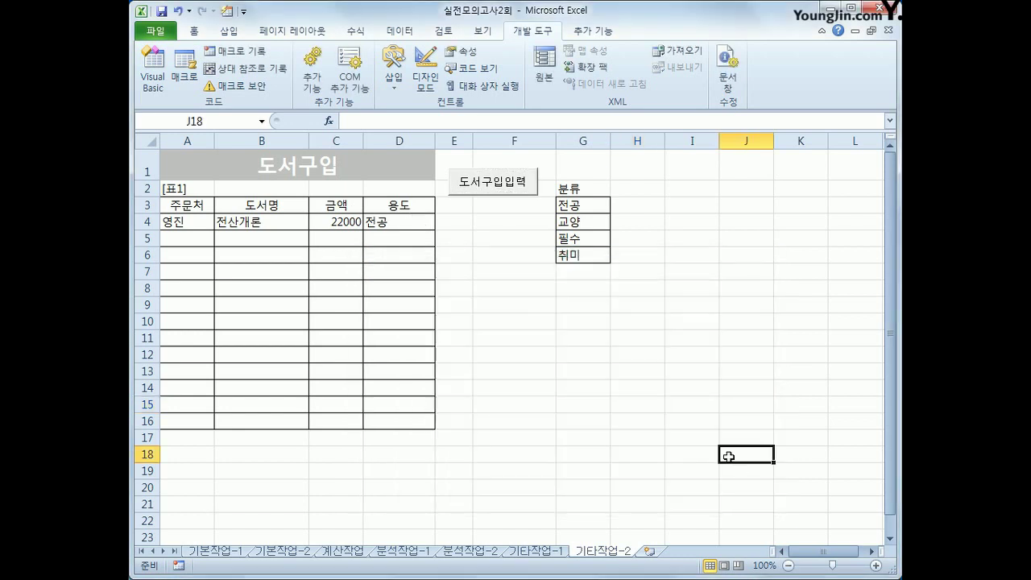